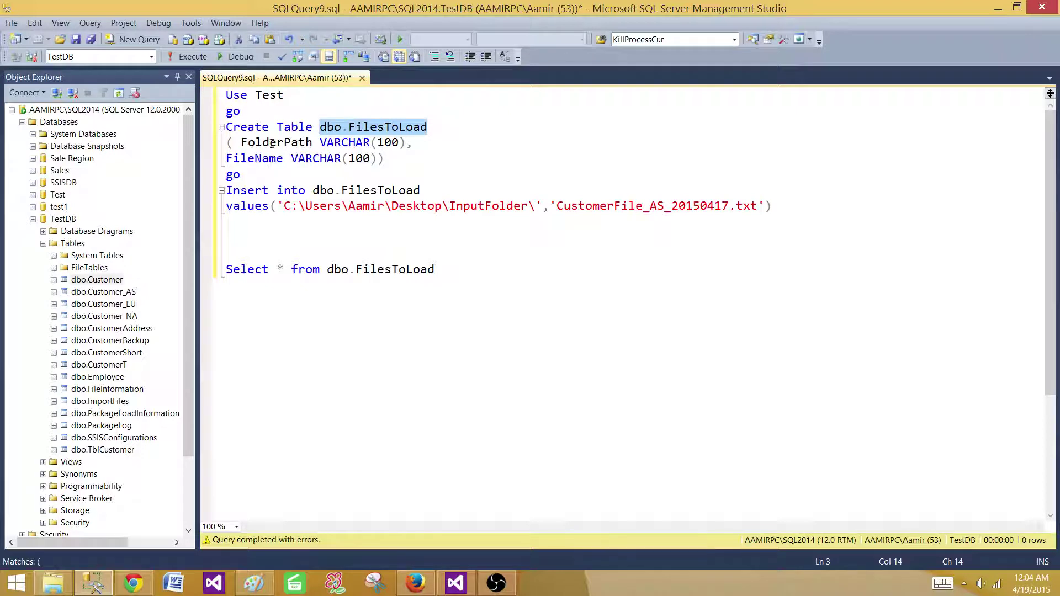
# Run the statements that create table dbo.FilesToLoad in the Test database with VARCHAR(100) columns FolderPath and FileName
pyautogui.doubleClick(273, 142)
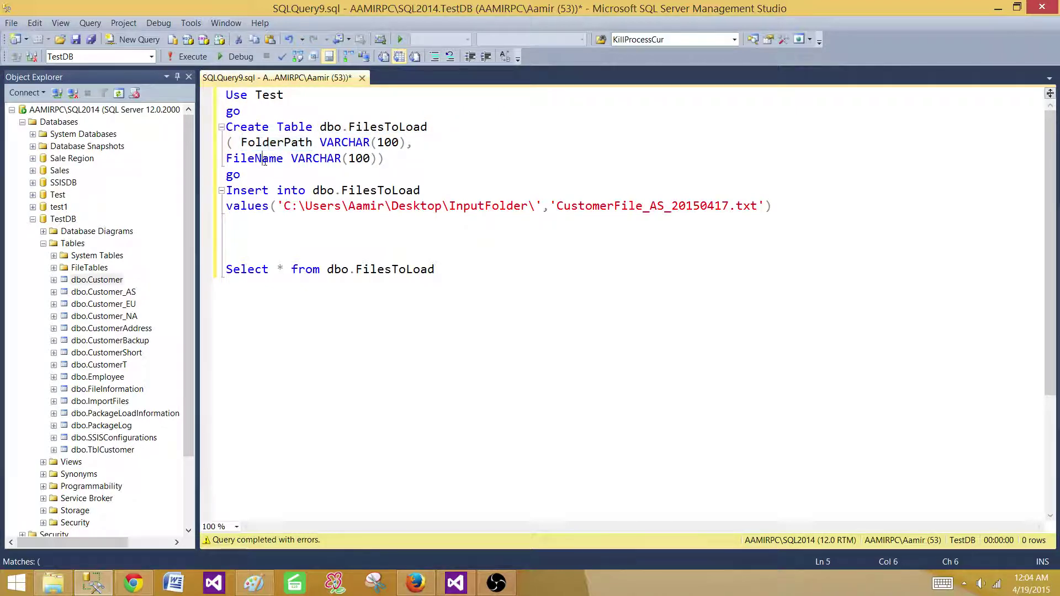
pyautogui.doubleClick(265, 160)
pyautogui.click(260, 169)
pyautogui.moveTo(252, 173); pyautogui.dragTo(225, 95)
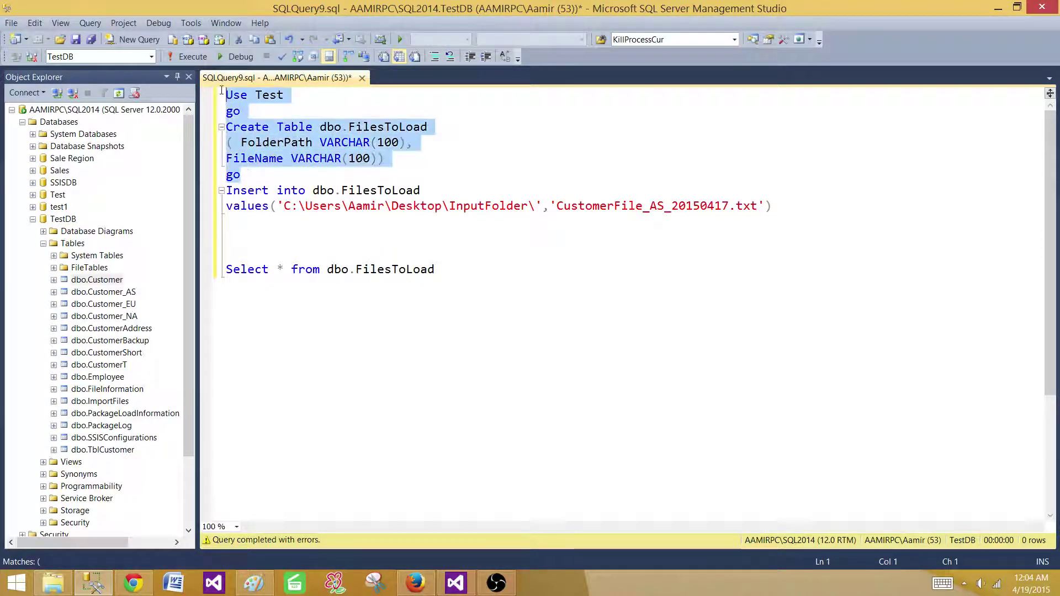
pyautogui.click(191, 60)
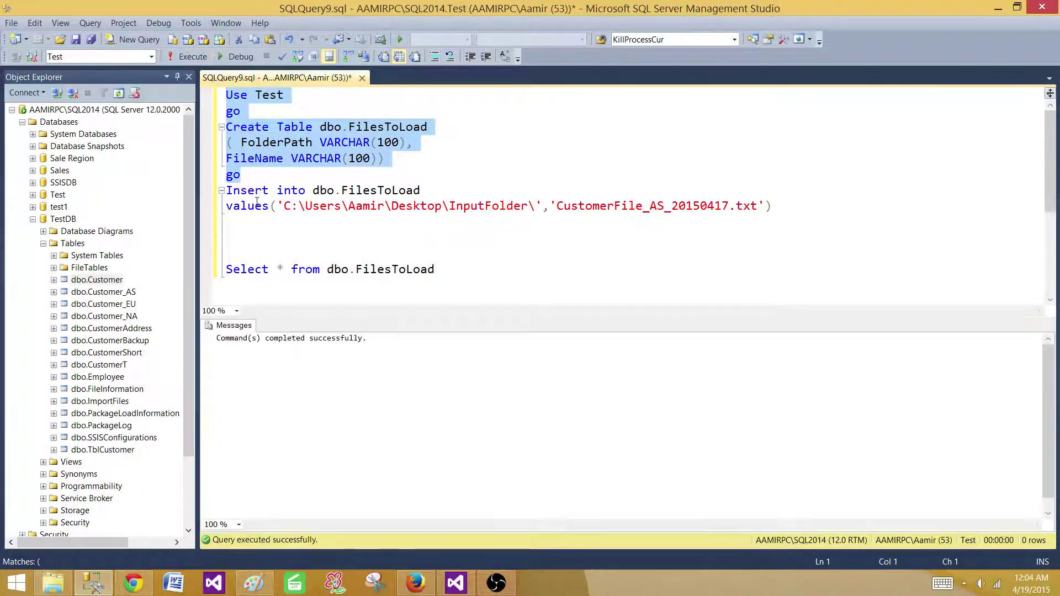
# Run the Insert statement that adds the InputFolder path and CustomerFile_AS_20150417.txt to dbo.FilesToLoad
pyautogui.click(335, 208)
pyautogui.moveTo(771, 206); pyautogui.dragTo(227, 191)
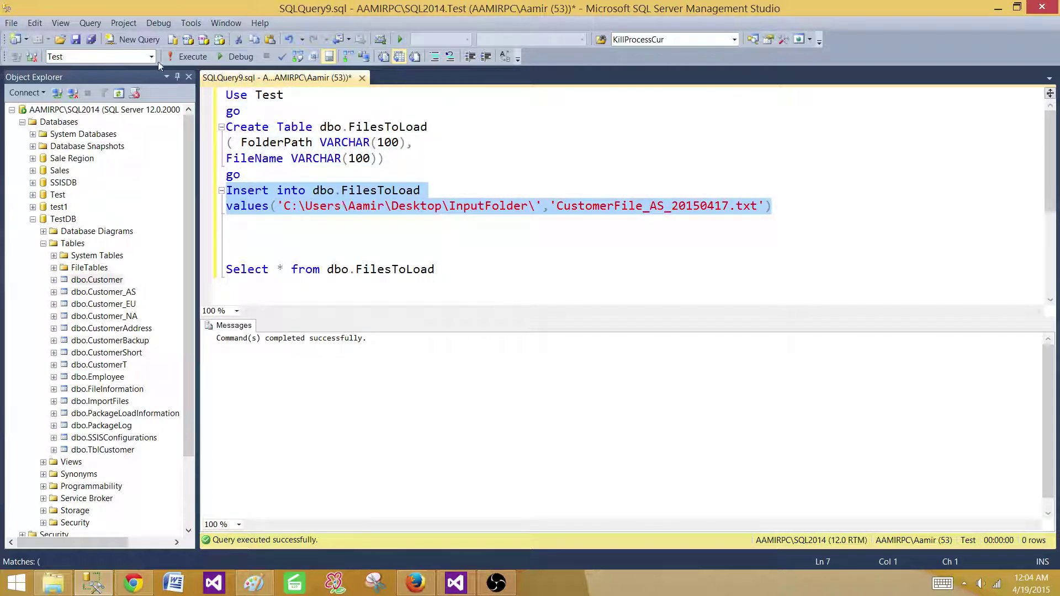
pyautogui.click(191, 56)
# Run the existing Select query on dbo.FilesToLoad and widen the FolderPath result column to examine the inserted row
pyautogui.click(359, 271)
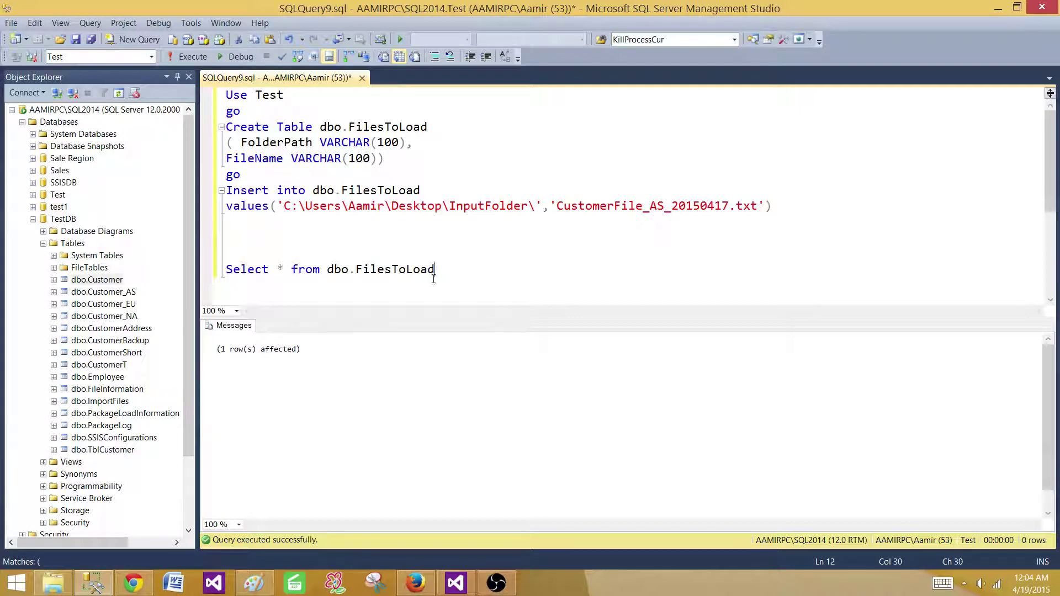
pyautogui.moveTo(434, 271); pyautogui.dragTo(226, 270)
pyautogui.click(191, 57)
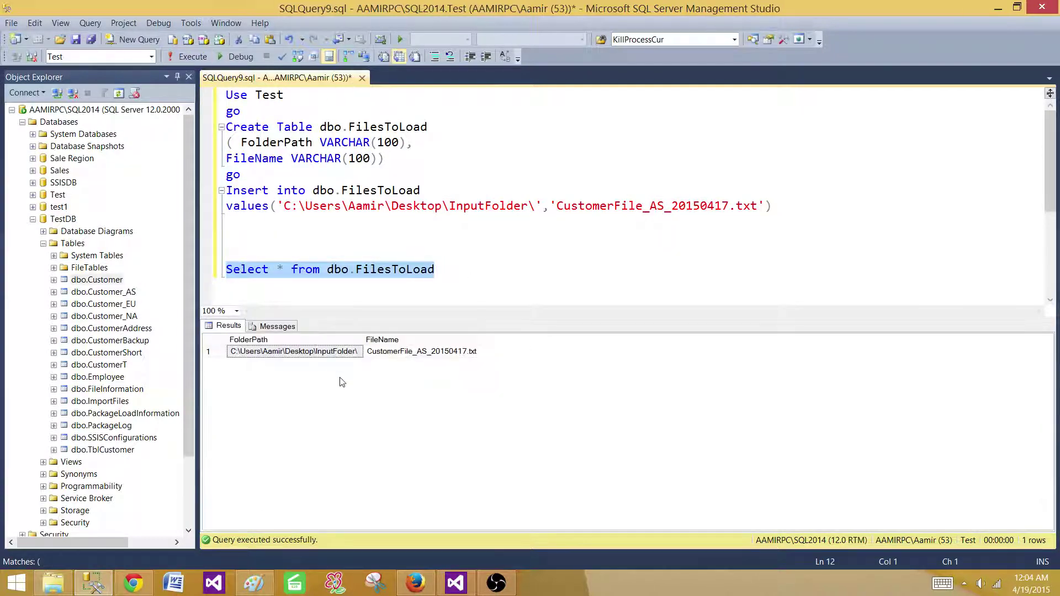
pyautogui.moveTo(365, 339); pyautogui.dragTo(420, 339)
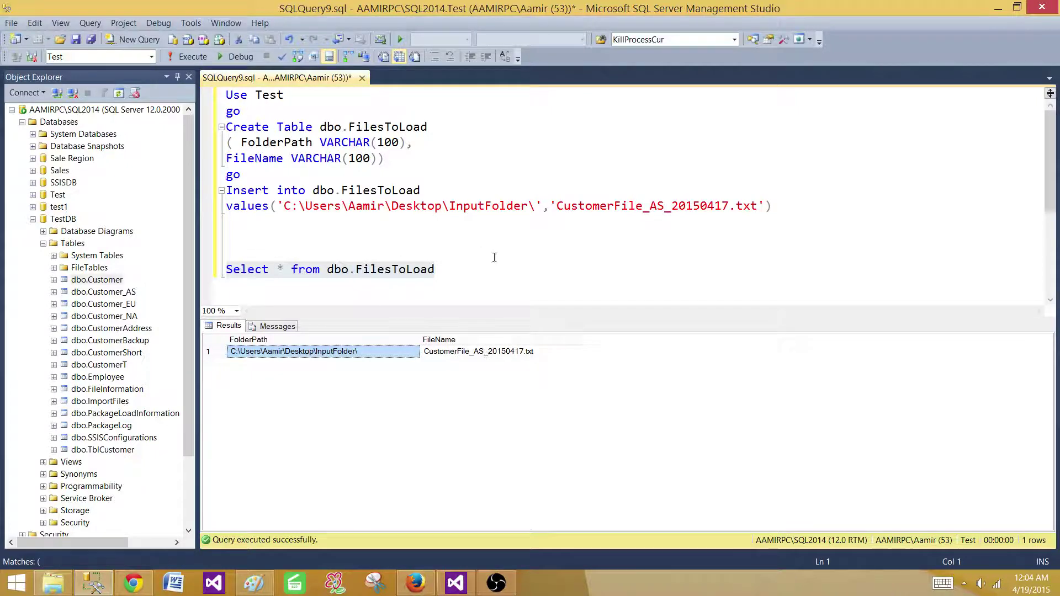
pyautogui.click(478, 270)
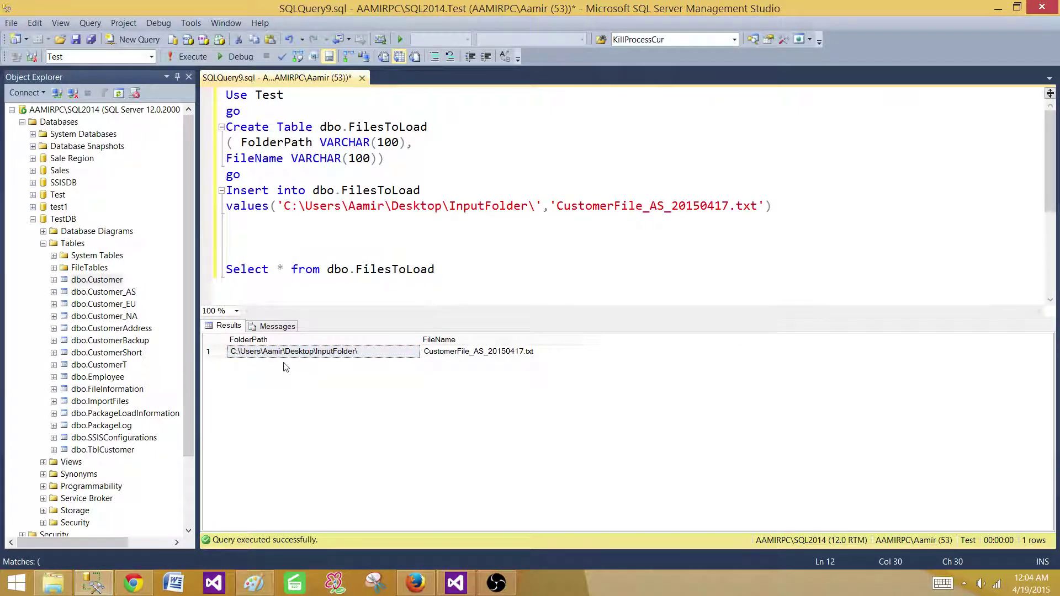
pyautogui.click(218, 340)
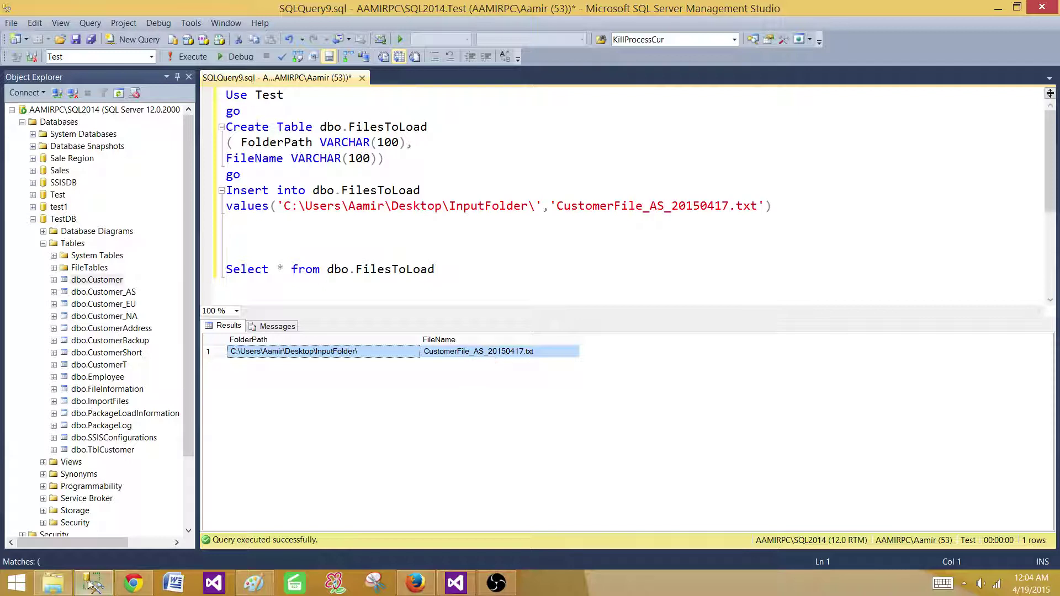
# Switch to File Explorer, open CustomerFile_AS_20150417.txt in InputFolder to examine its header row, and close the file
pyautogui.click(68, 584)
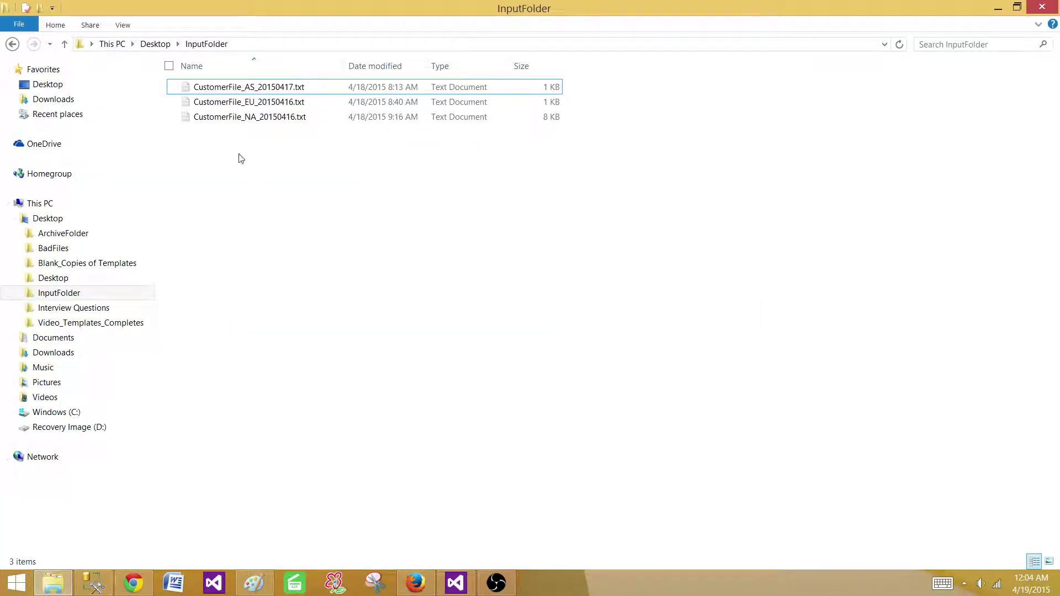
pyautogui.click(232, 89)
pyautogui.doubleClick(233, 88)
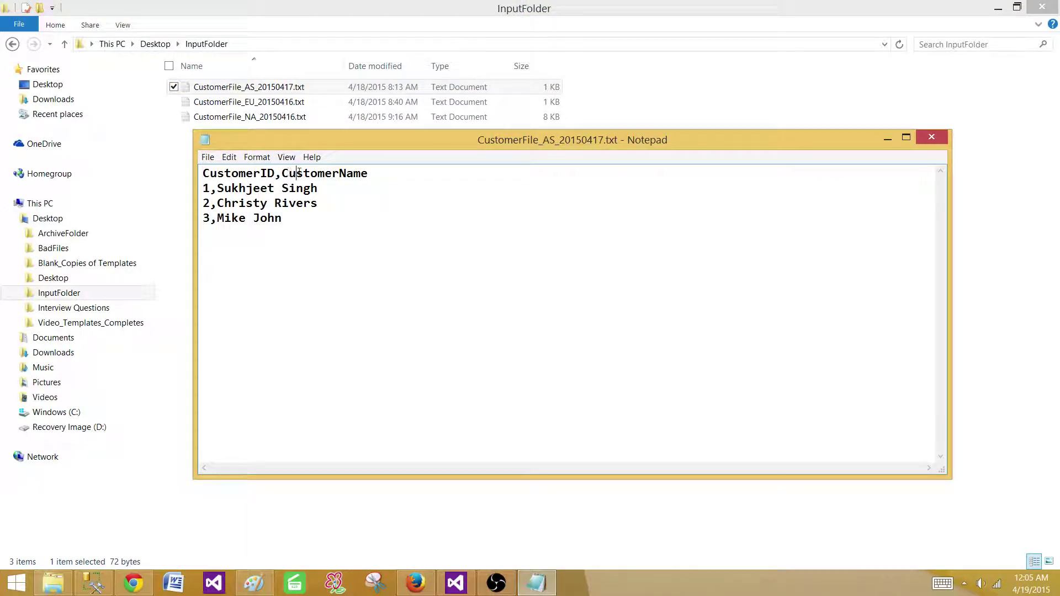
pyautogui.moveTo(368, 175); pyautogui.dragTo(204, 175)
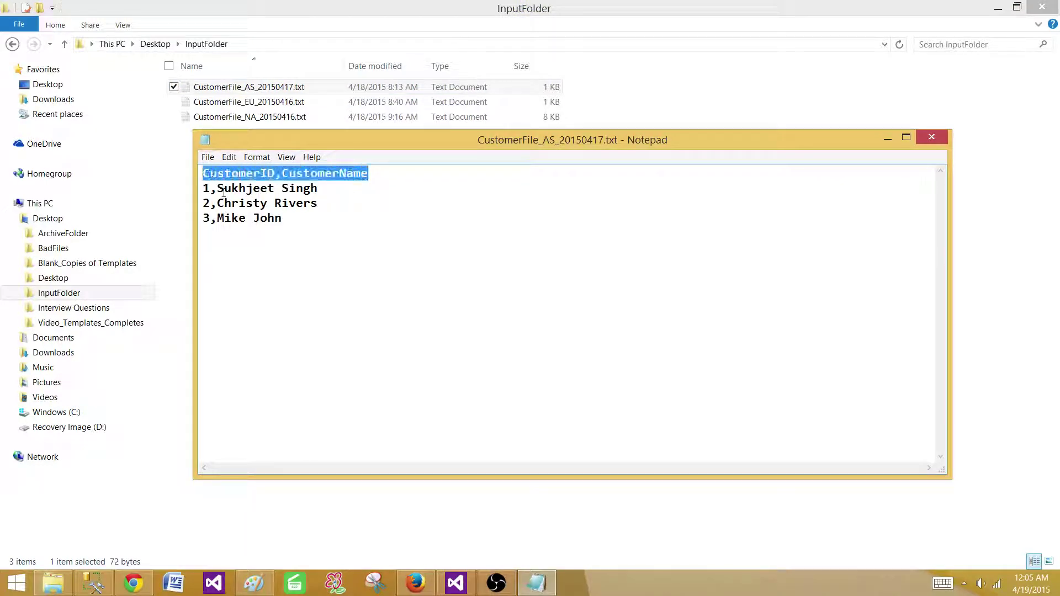
pyautogui.click(942, 142)
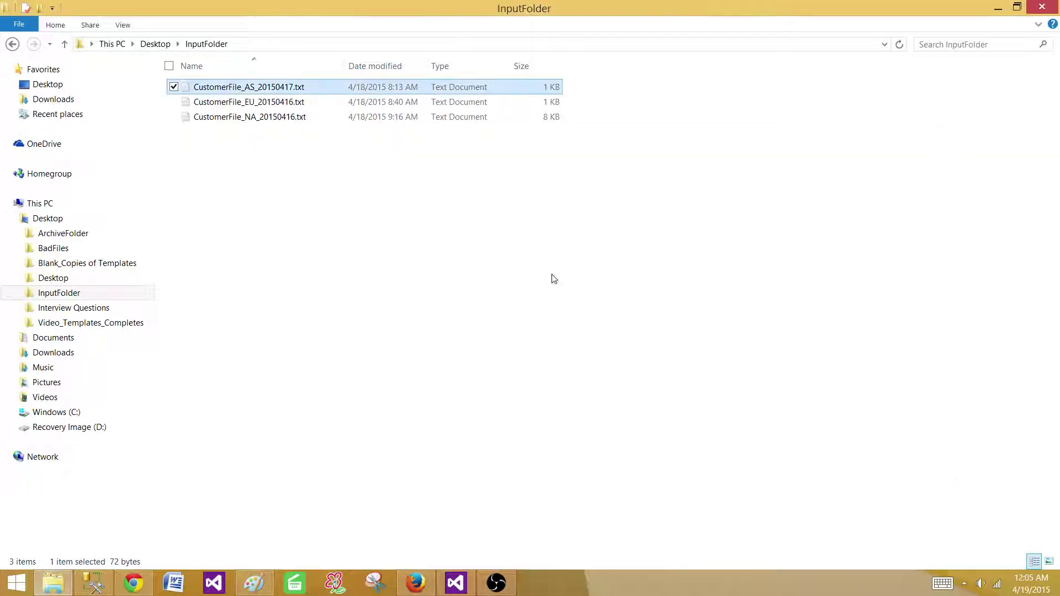
pyautogui.click(551, 277)
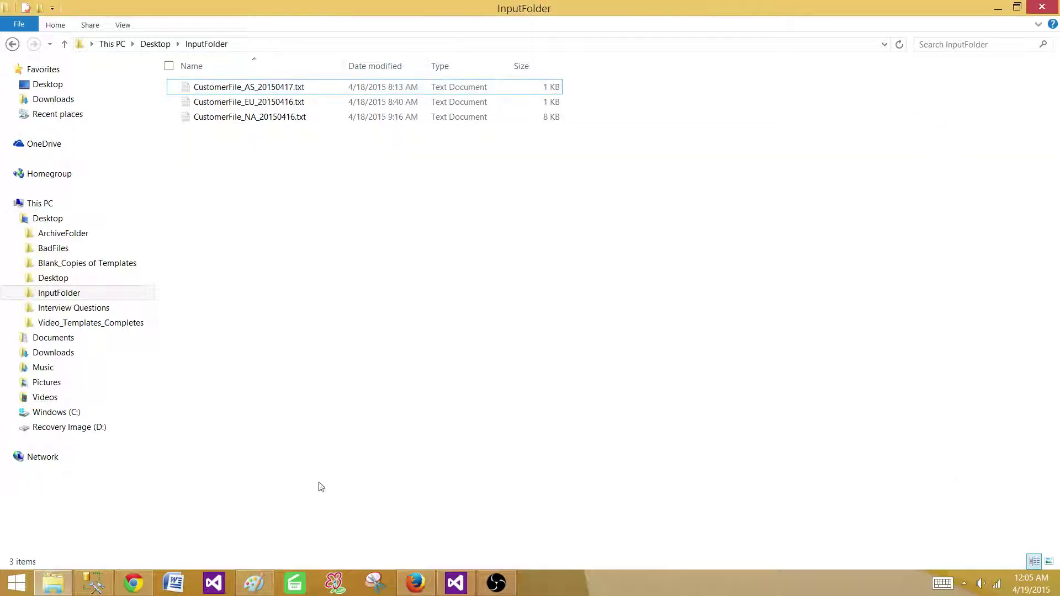
# Back in SQL Server Management Studio, add the query "Select * from dbo.Customer" below the FilesToLoad query and run it
pyautogui.click(93, 583)
pyautogui.click(446, 270)
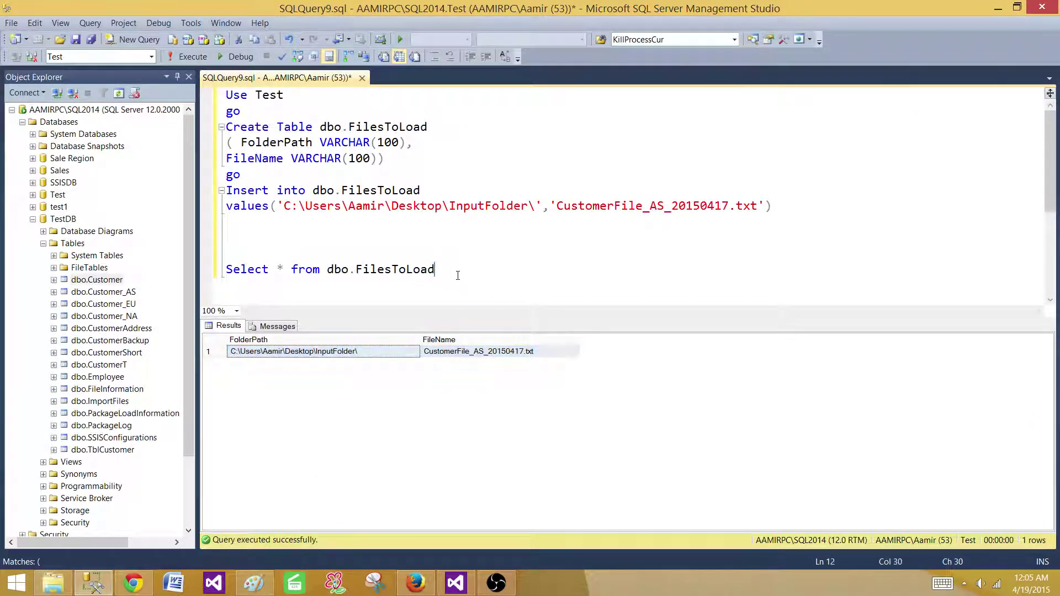
pyautogui.press('Return')
pyautogui.press('Return')
pyautogui.write('Select')
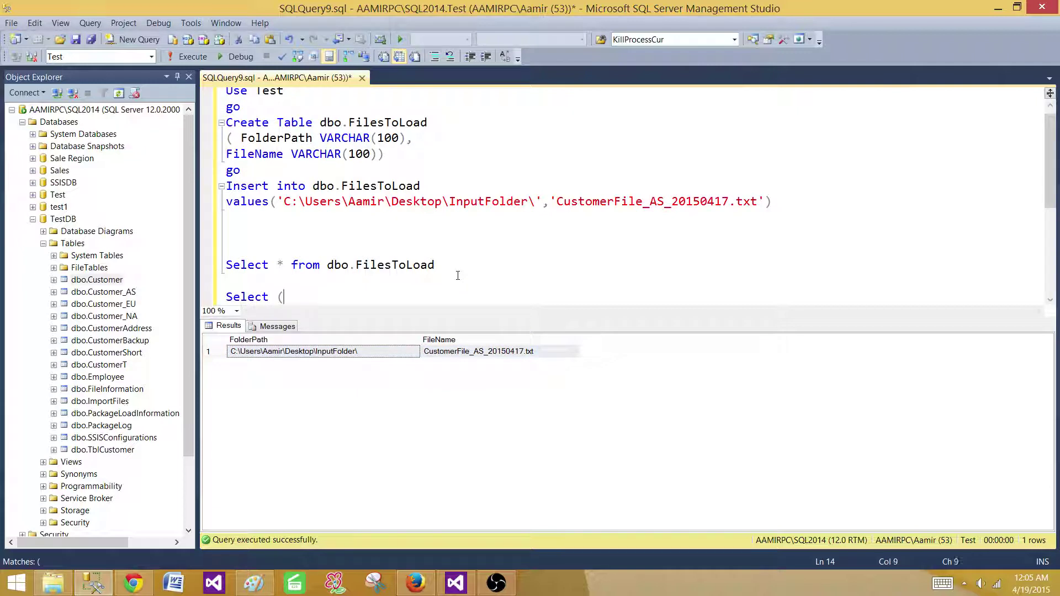
pyautogui.write(' * from dbo.Customer')
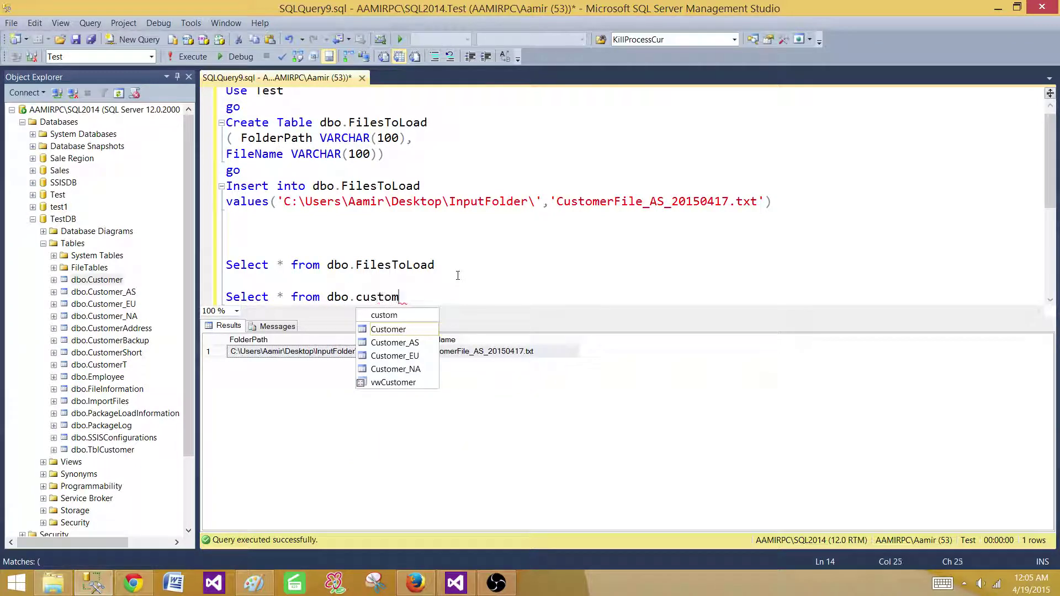
pyautogui.press('Tab')
pyautogui.hotkey('shift', 'Up')
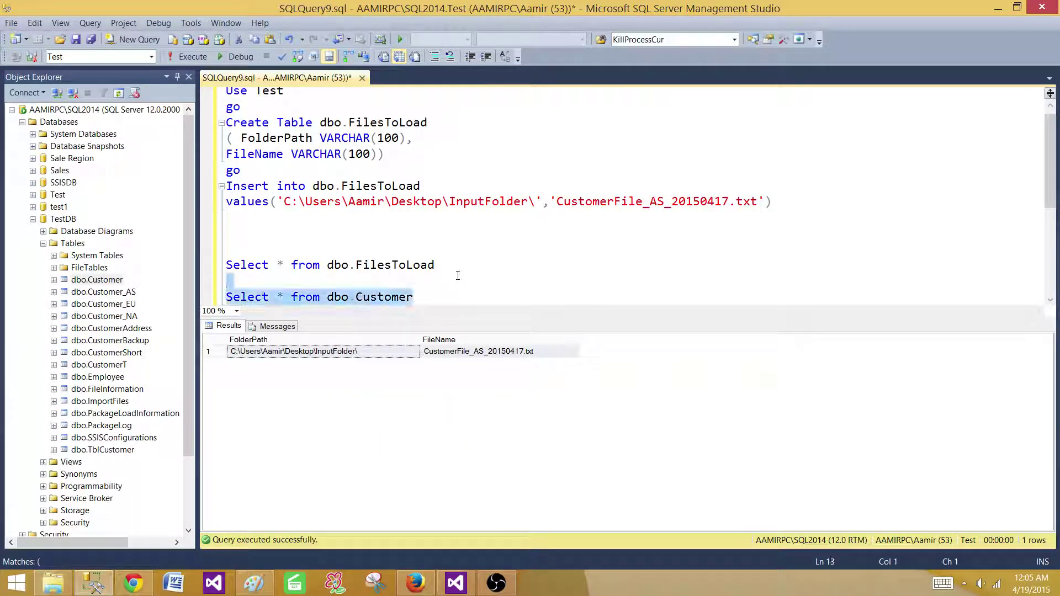
pyautogui.press('F5')
pyautogui.click(451, 276)
pyautogui.scroll(-2, 451, 278)
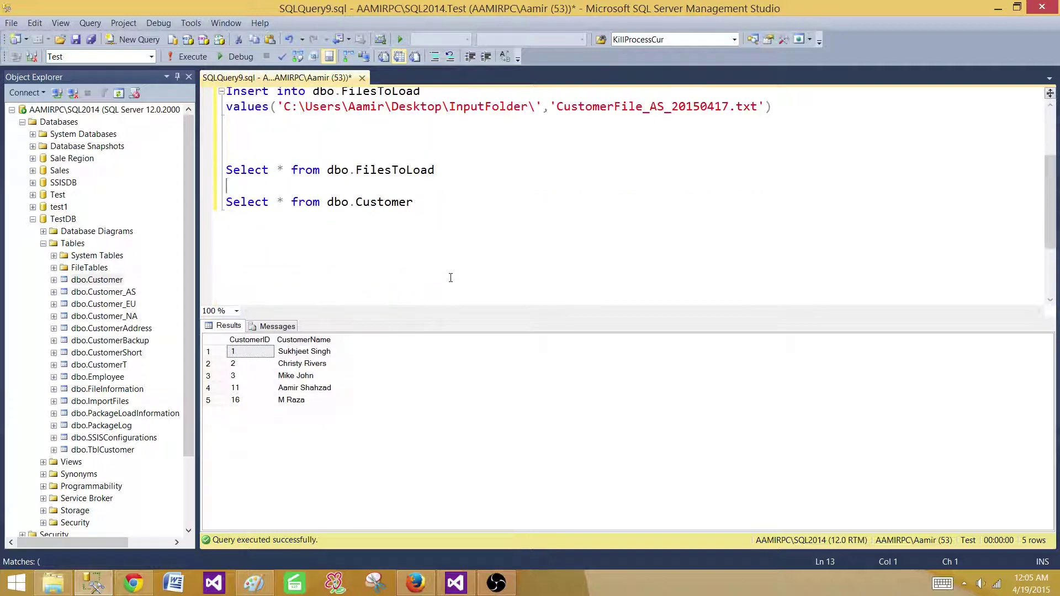
# Add the statement "Truncate table dbo.Customer" at the end of the script and run only that statement
pyautogui.moveTo(326, 203); pyautogui.dragTo(414, 203)
pyautogui.rightClick(328, 204)
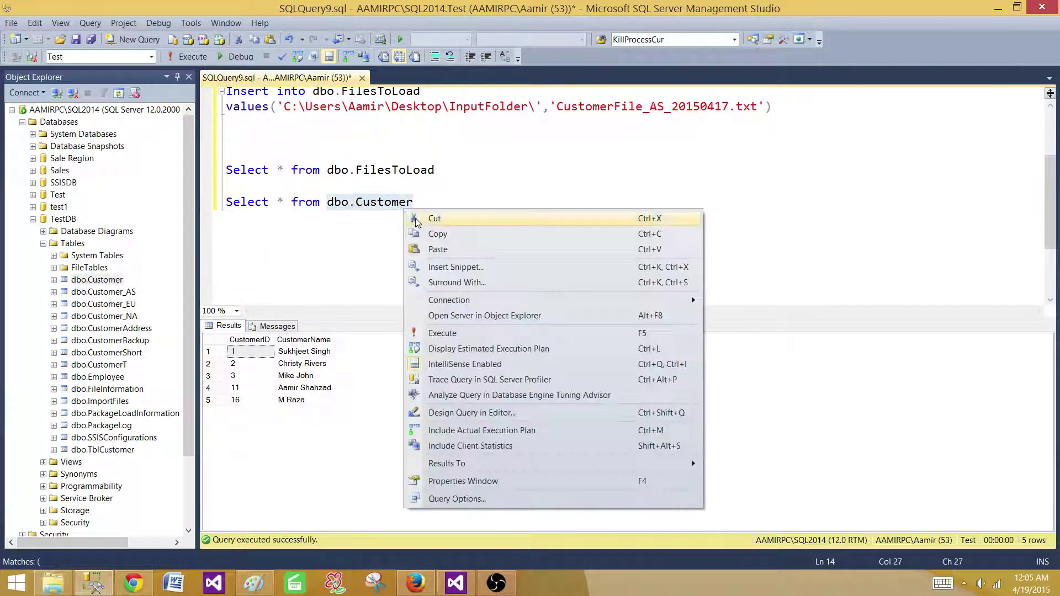
pyautogui.click(387, 234)
pyautogui.click(452, 224)
pyautogui.press('Return')
pyautogui.press('Return')
pyautogui.write('Tr')
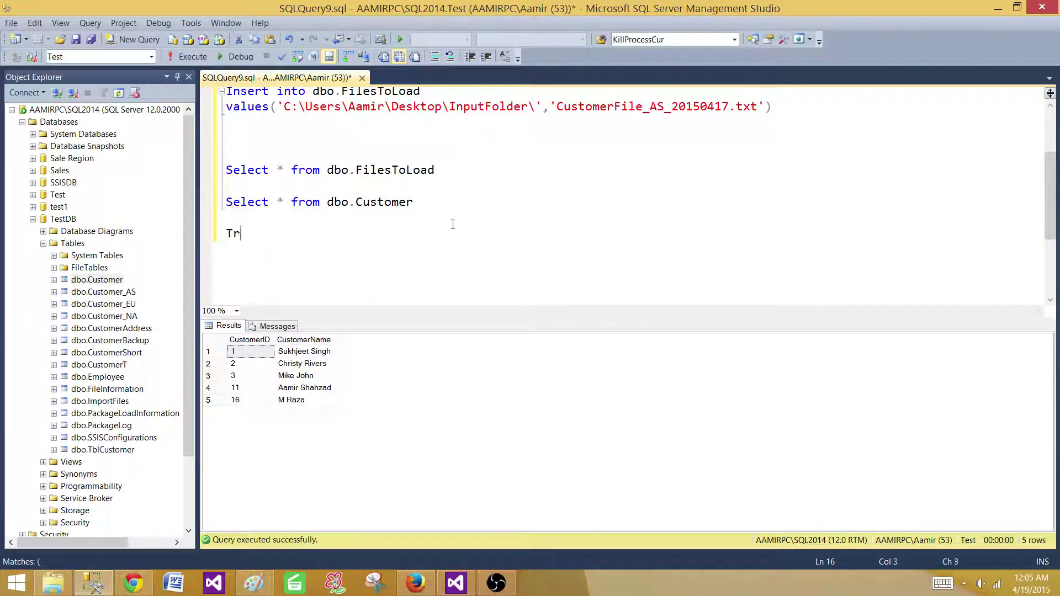
pyautogui.write('uncate table dbo.Customer')
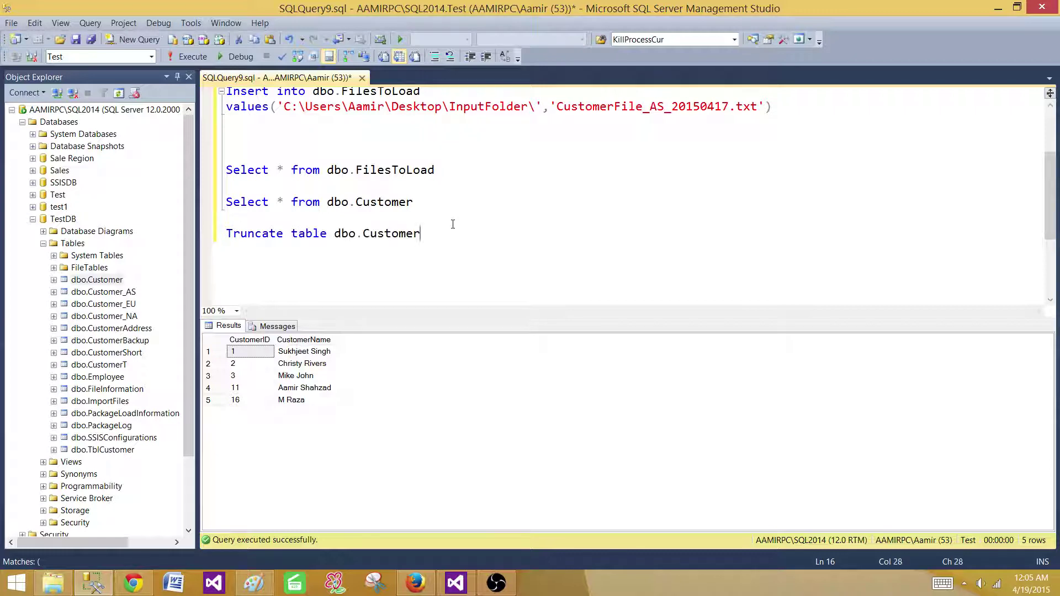
pyautogui.hotkey('shift', 'Up')
pyautogui.press('F5')
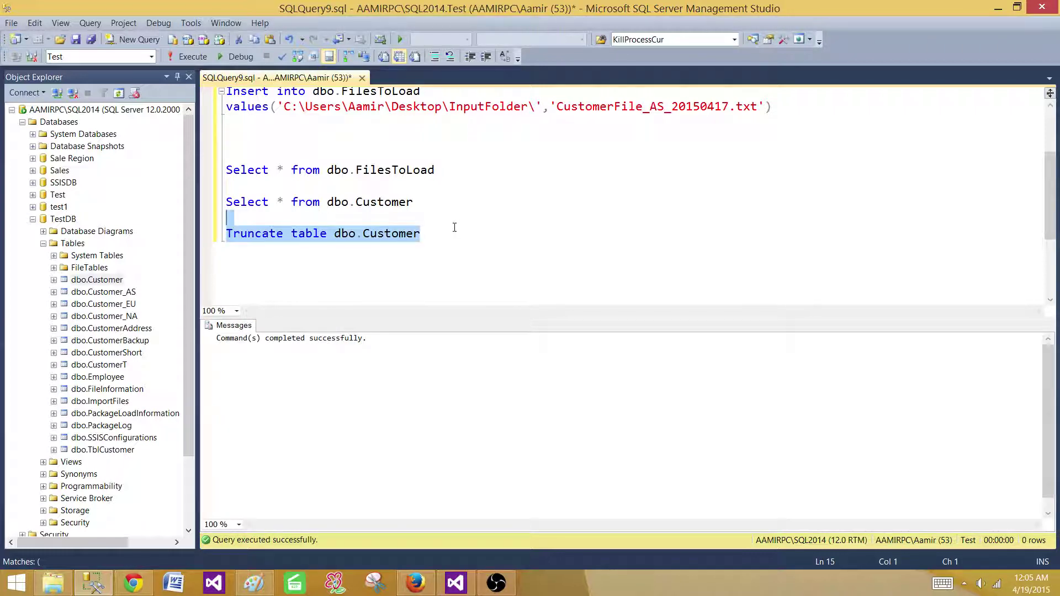
pyautogui.click(453, 227)
pyautogui.scroll(2, 455, 231)
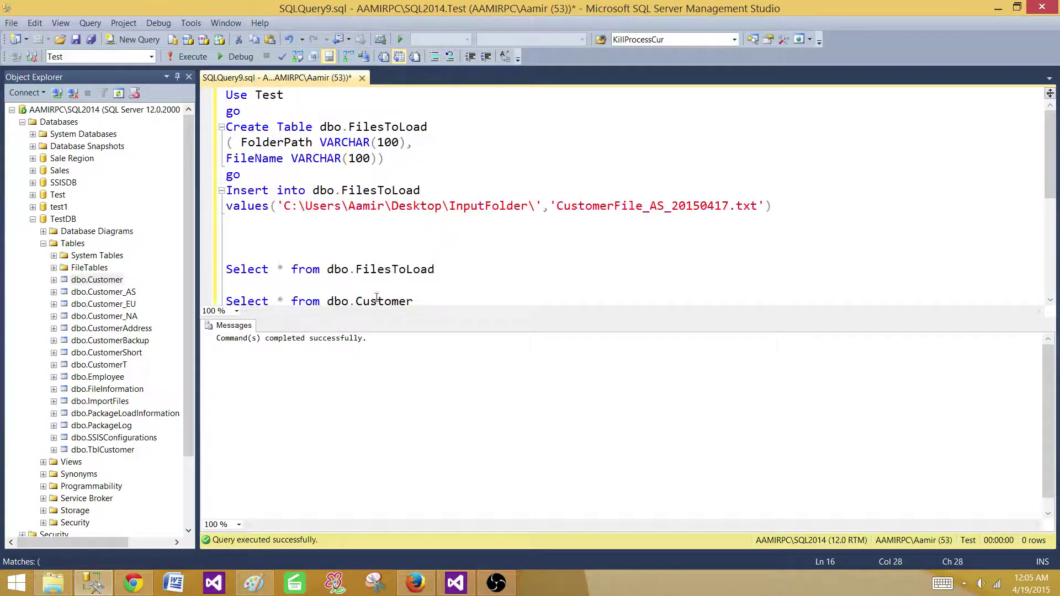
pyautogui.click(366, 269)
# Switch to Visual Studio and add a new SSIS package to the TechBrothers project
pyautogui.click(455, 582)
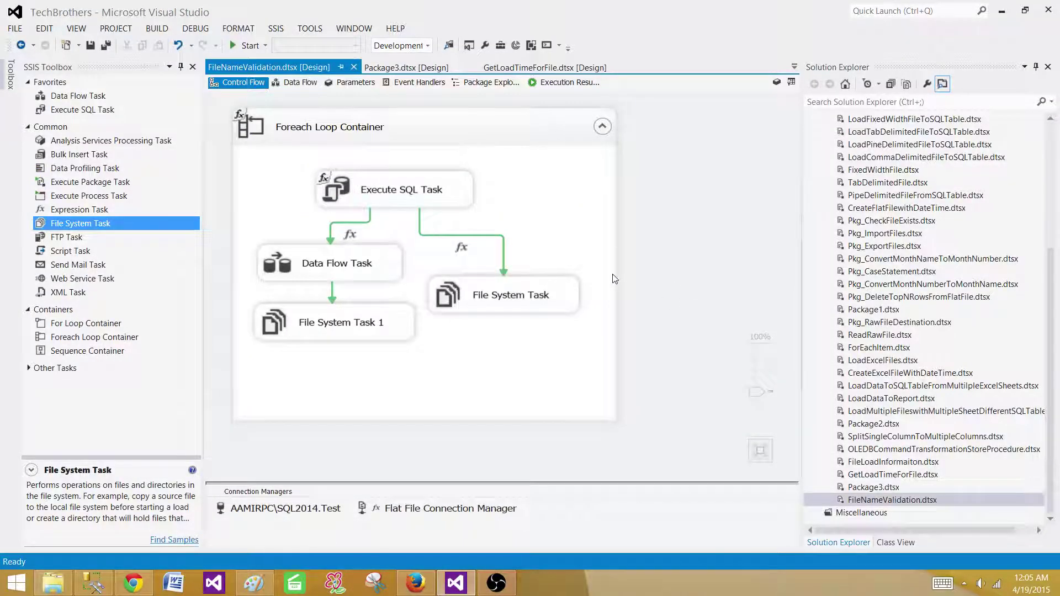
pyautogui.click(1052, 148)
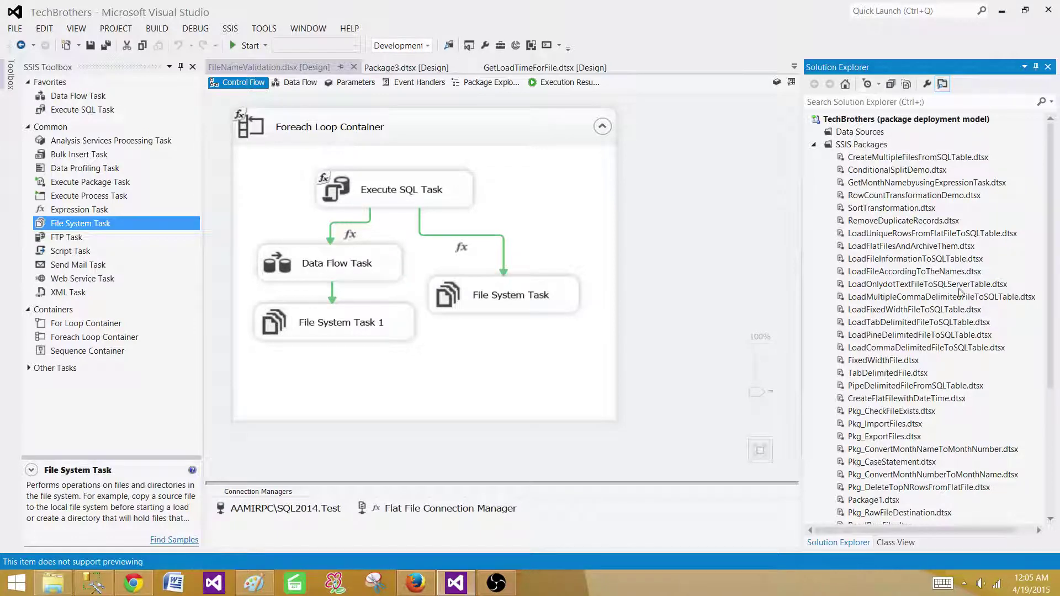
pyautogui.click(863, 145)
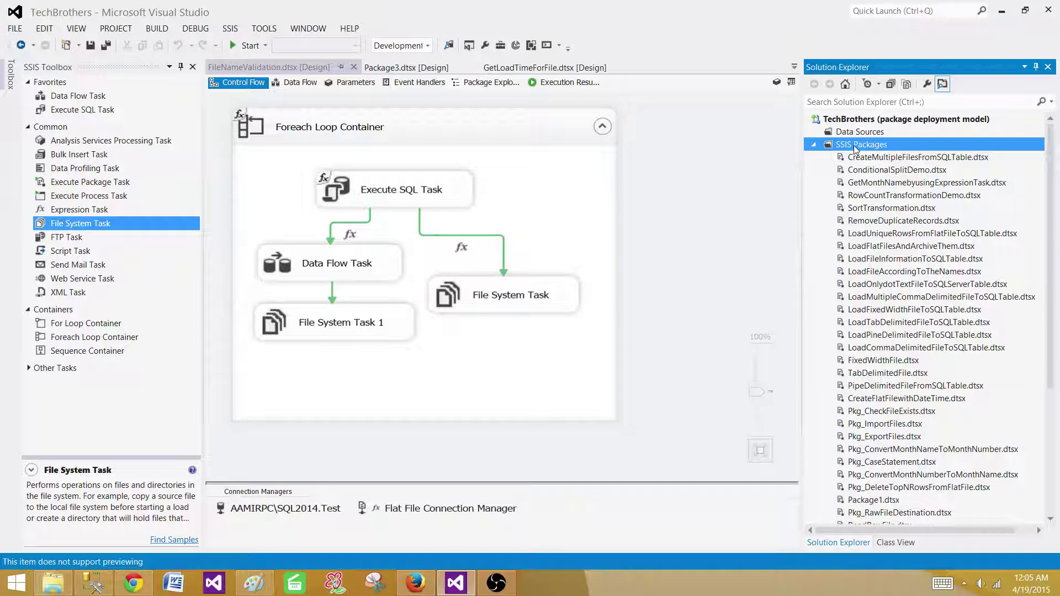
pyautogui.rightClick(855, 149)
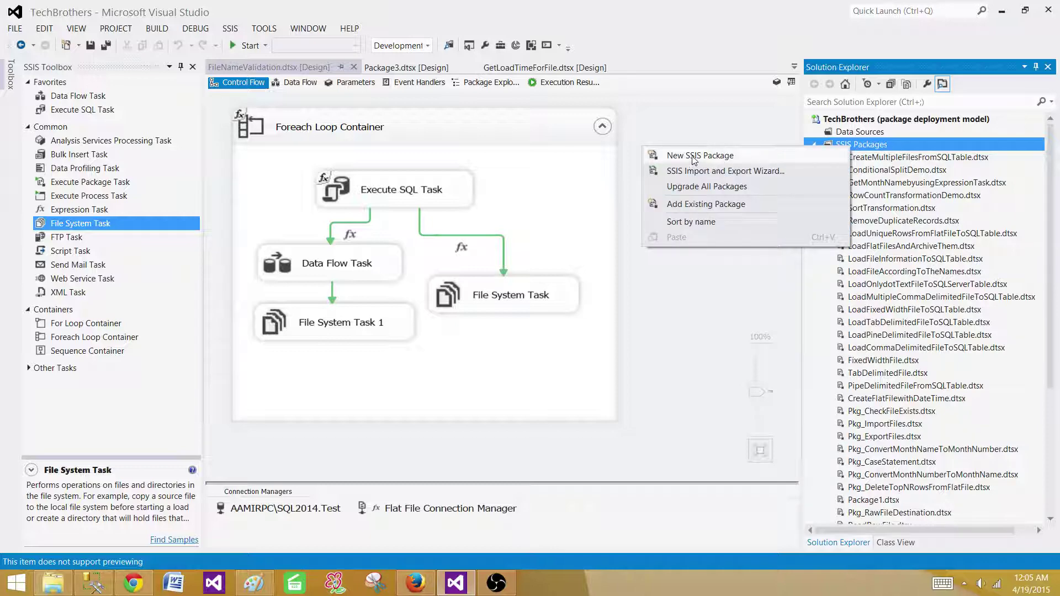
pyautogui.click(719, 160)
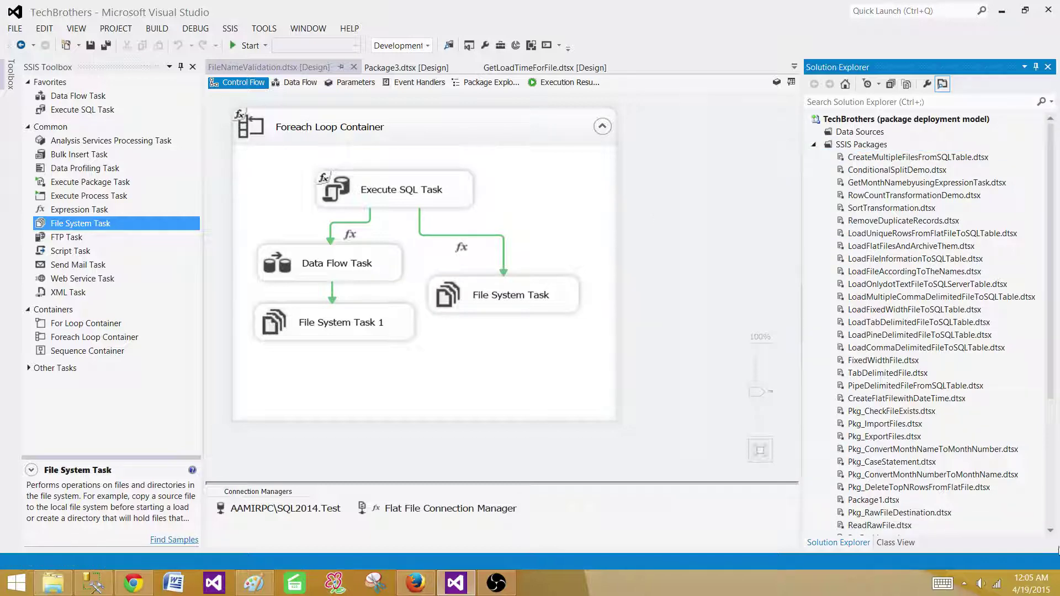
pyautogui.click(1050, 519)
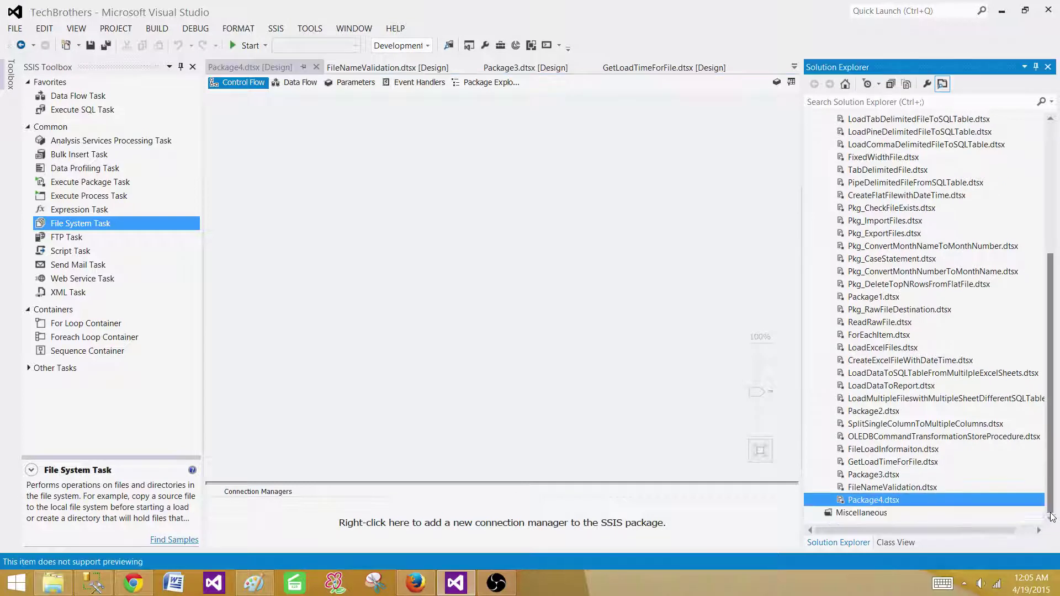
# Rename the new package as LoadFilesFromDefinitionTable.dtsx
pyautogui.click(874, 500)
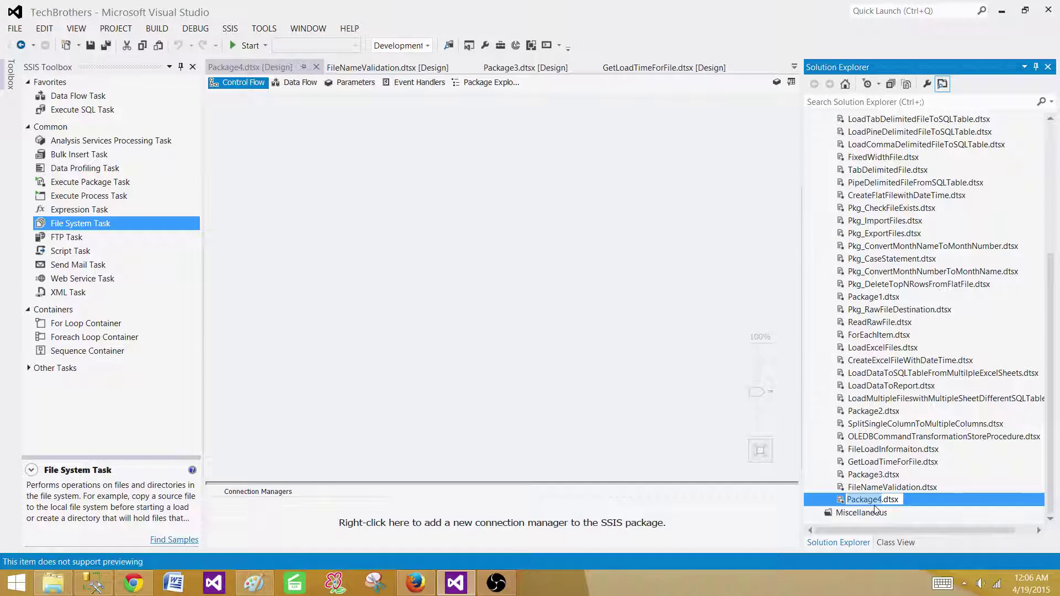
pyautogui.write('LoadFilesFromDefi')
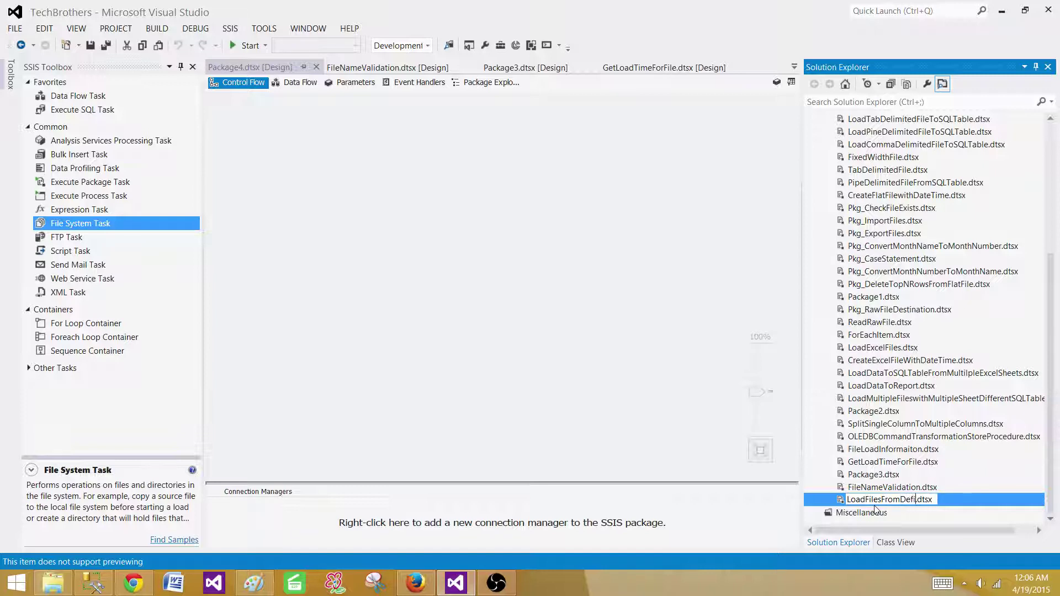
pyautogui.write('nitionTable')
pyautogui.press('Return')
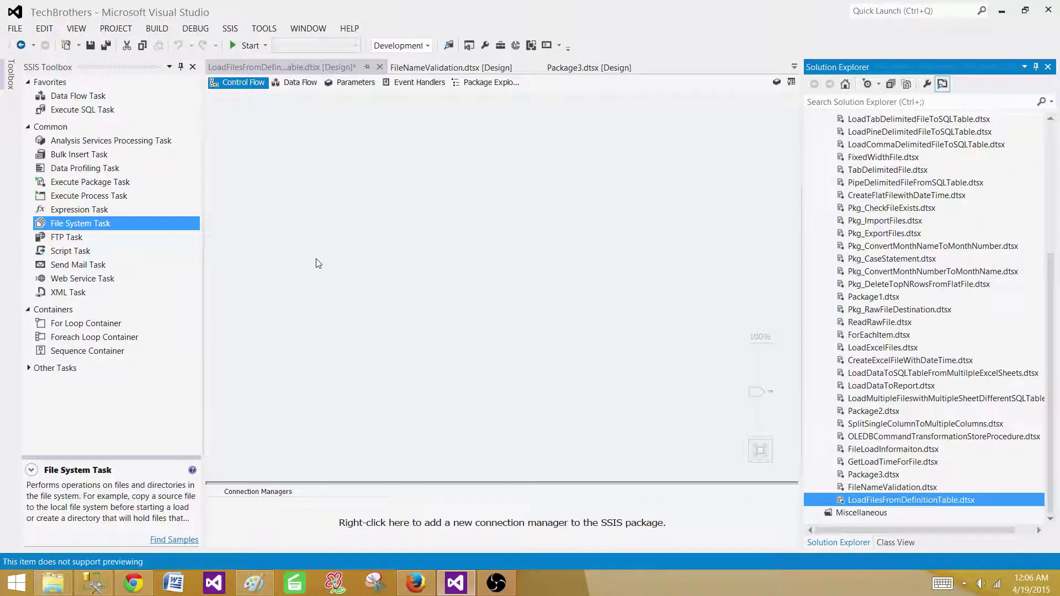
# Add an Execute SQL Task to the package's control flow and open its editor
pyautogui.click(335, 178)
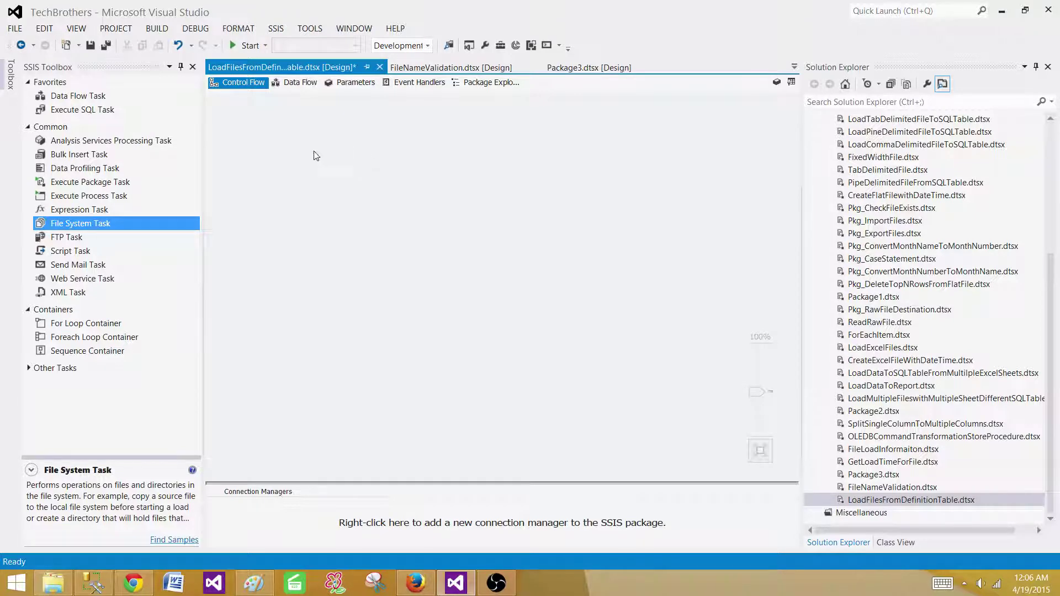
pyautogui.click(72, 112)
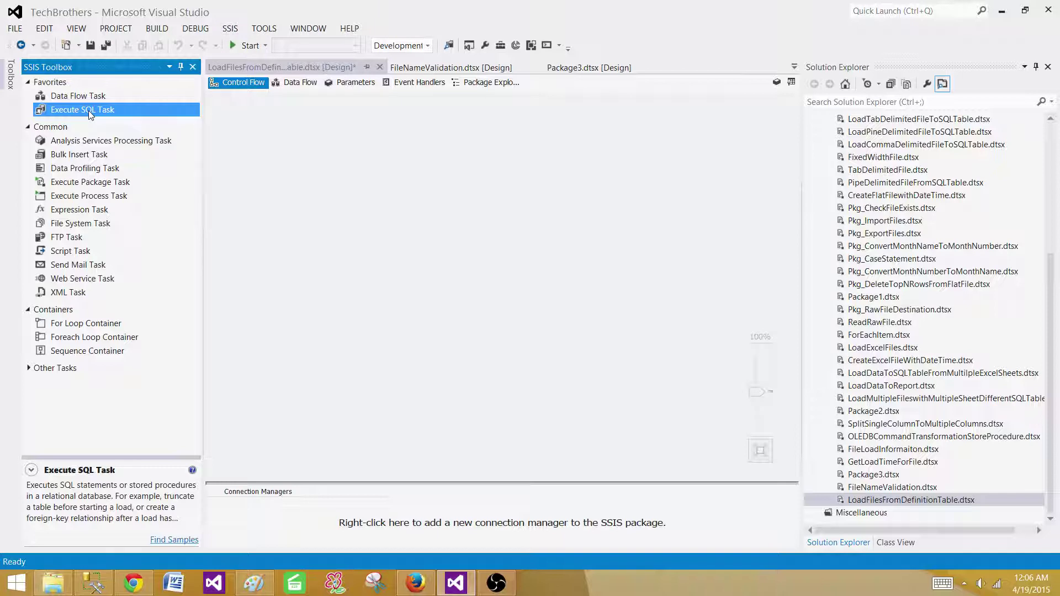
pyautogui.moveTo(67, 109); pyautogui.dragTo(330, 130)
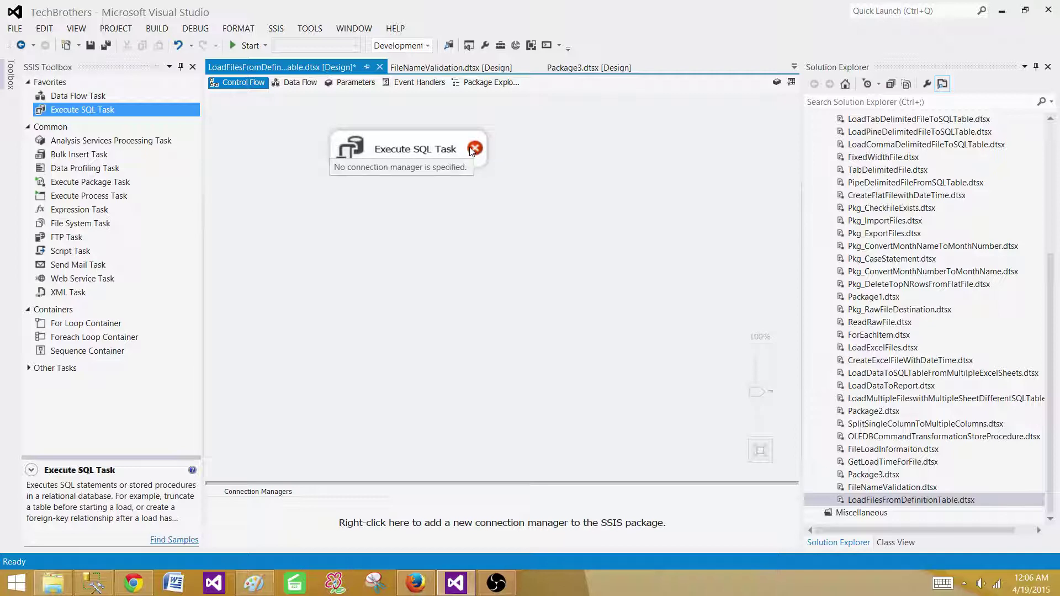
pyautogui.click(472, 152)
pyautogui.doubleClick(474, 159)
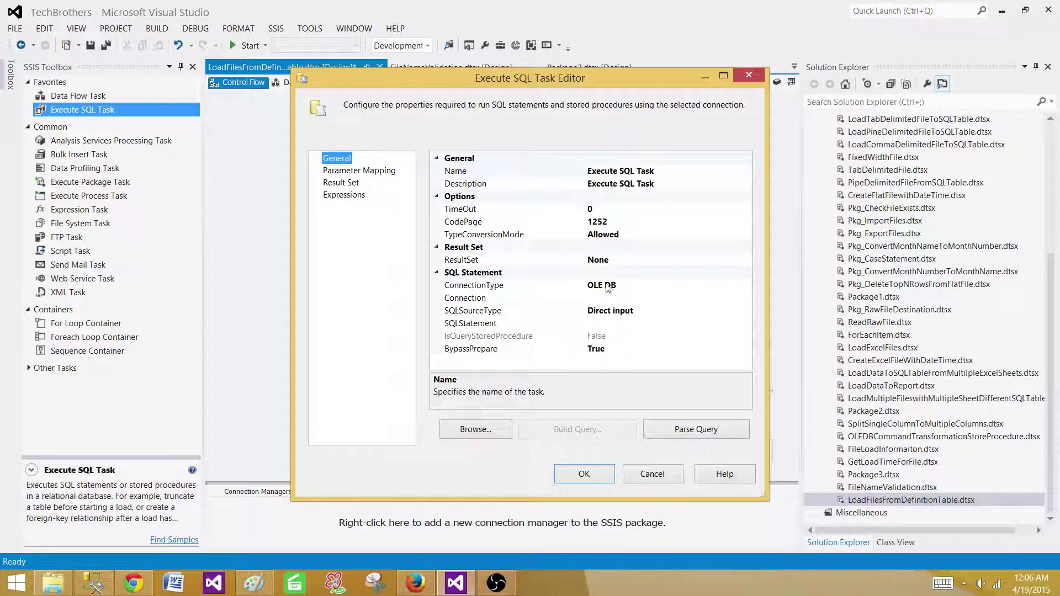
# Choose OLE DB as the connection type of the Execute SQL Task
pyautogui.click(703, 286)
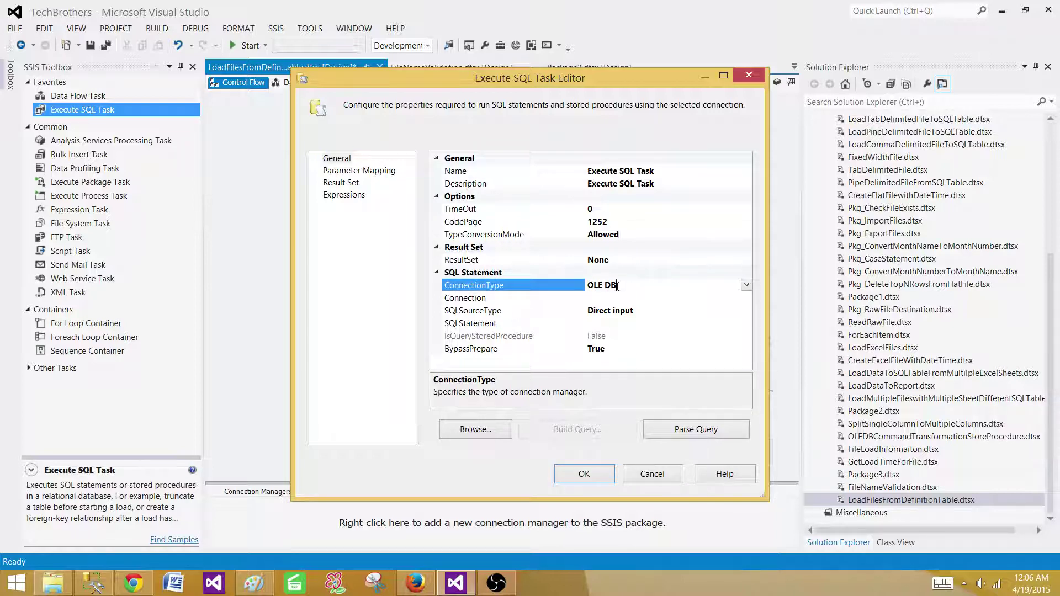
pyautogui.click(746, 285)
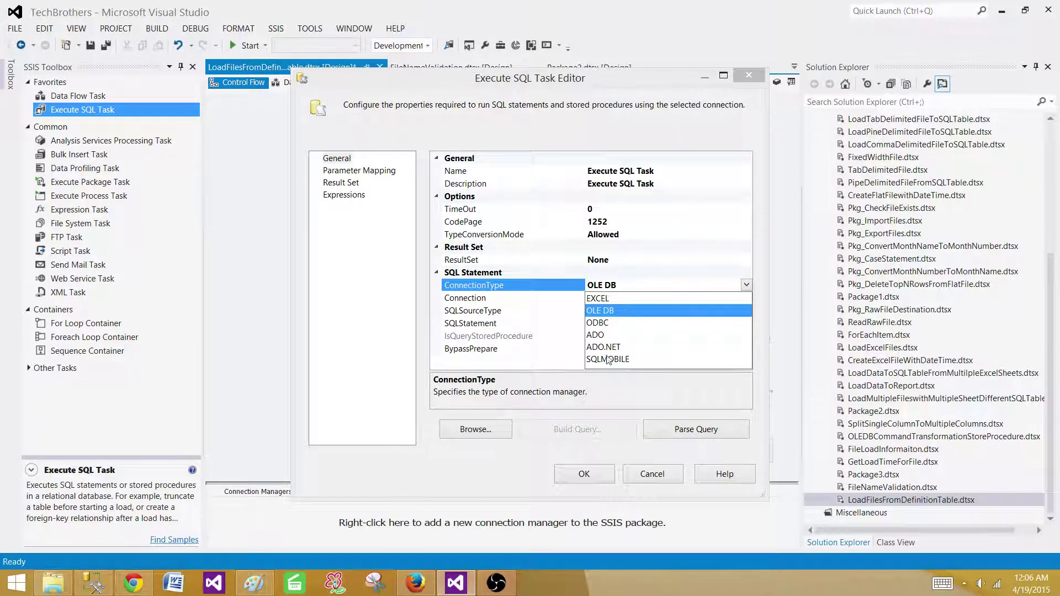
pyautogui.click(614, 311)
# Start a new connection for the task, delete the saved Test data connection and assign the Sales data connection
pyautogui.click(623, 301)
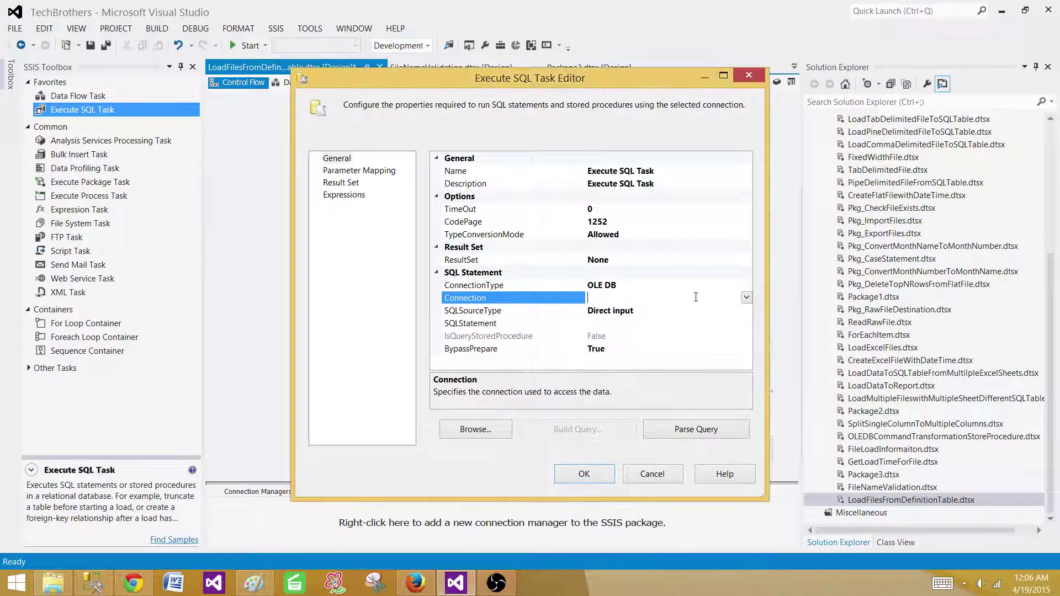
pyautogui.click(623, 301)
pyautogui.click(630, 313)
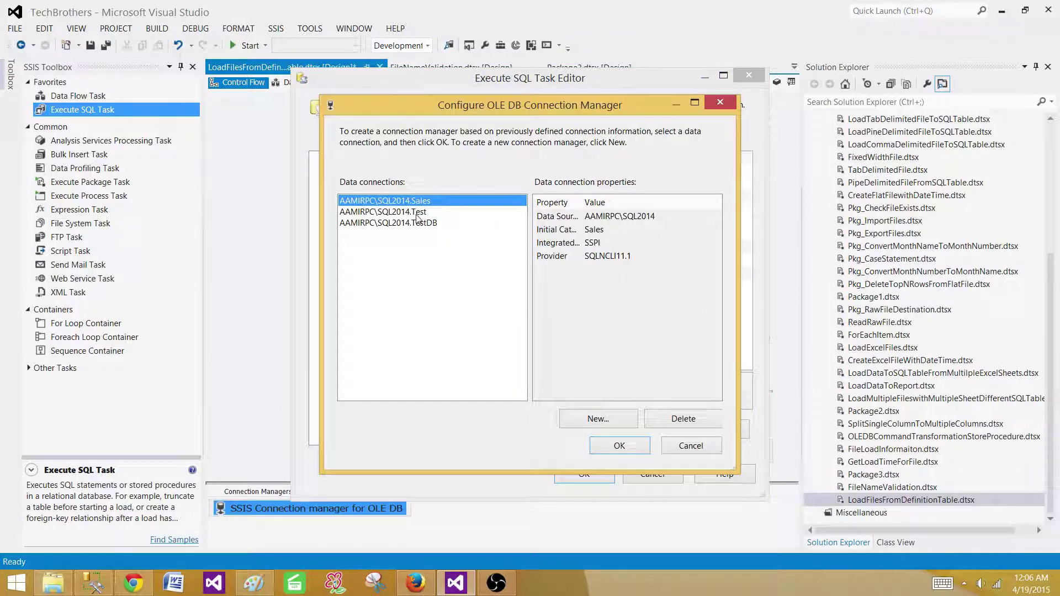
pyautogui.click(415, 214)
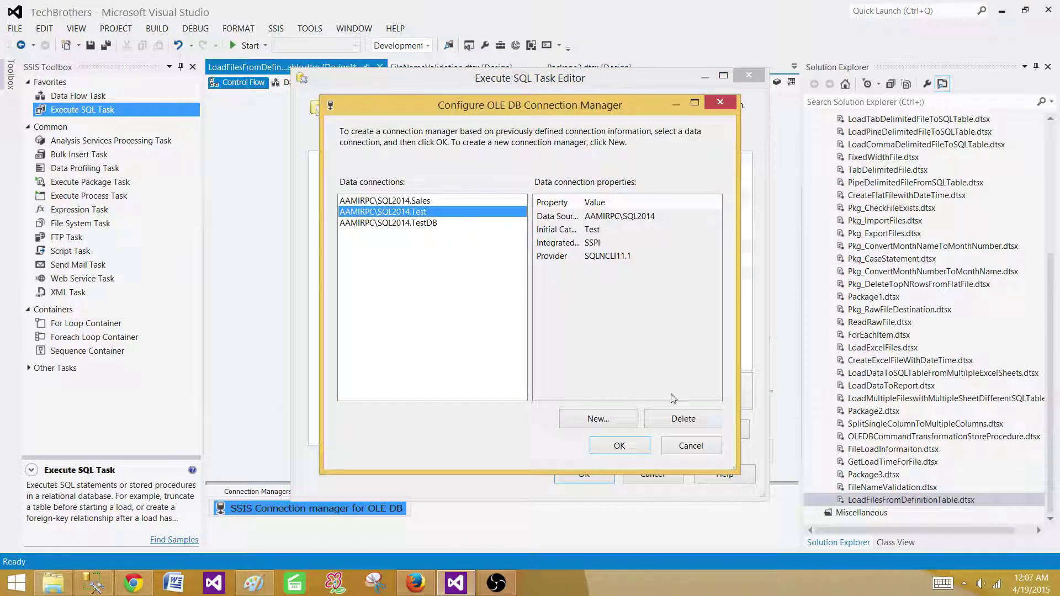
pyautogui.click(671, 419)
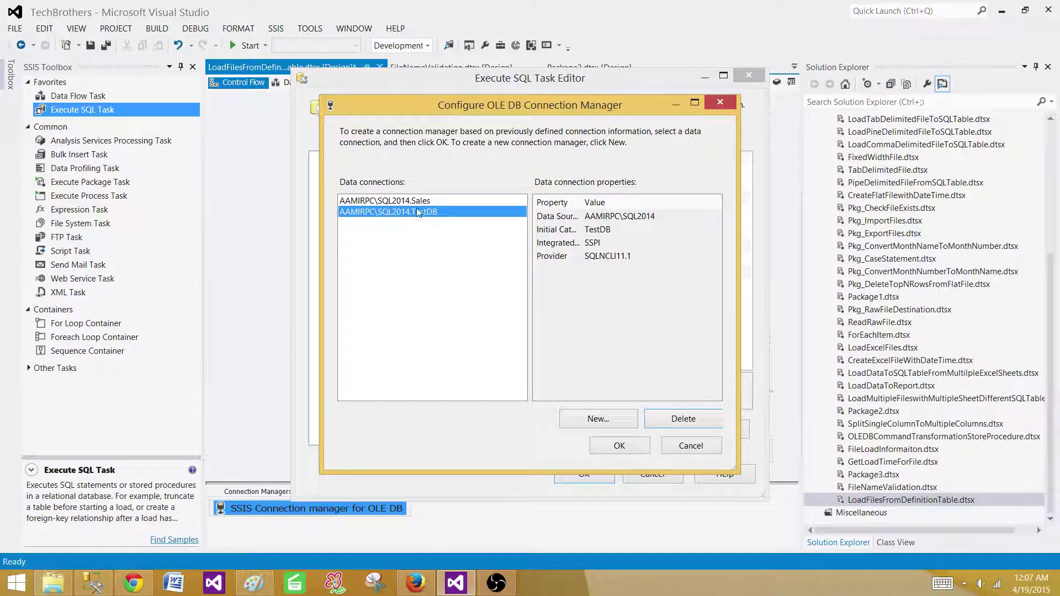
pyautogui.doubleClick(422, 202)
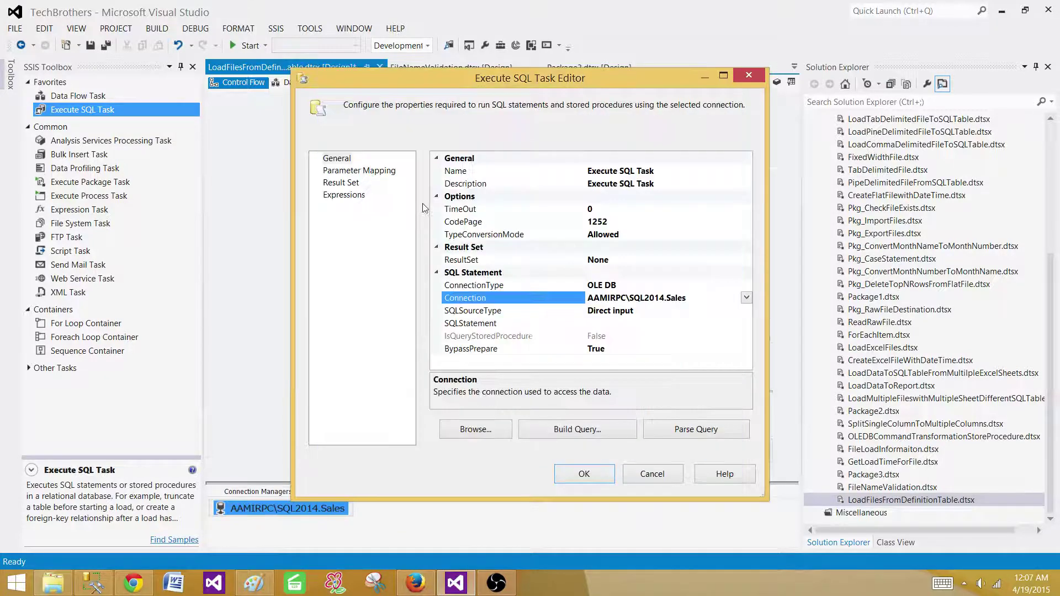
# Set up a new OLE DB data connection to the Test database on server AAMIRPC\SQL2014
pyautogui.click(746, 298)
pyautogui.click(639, 312)
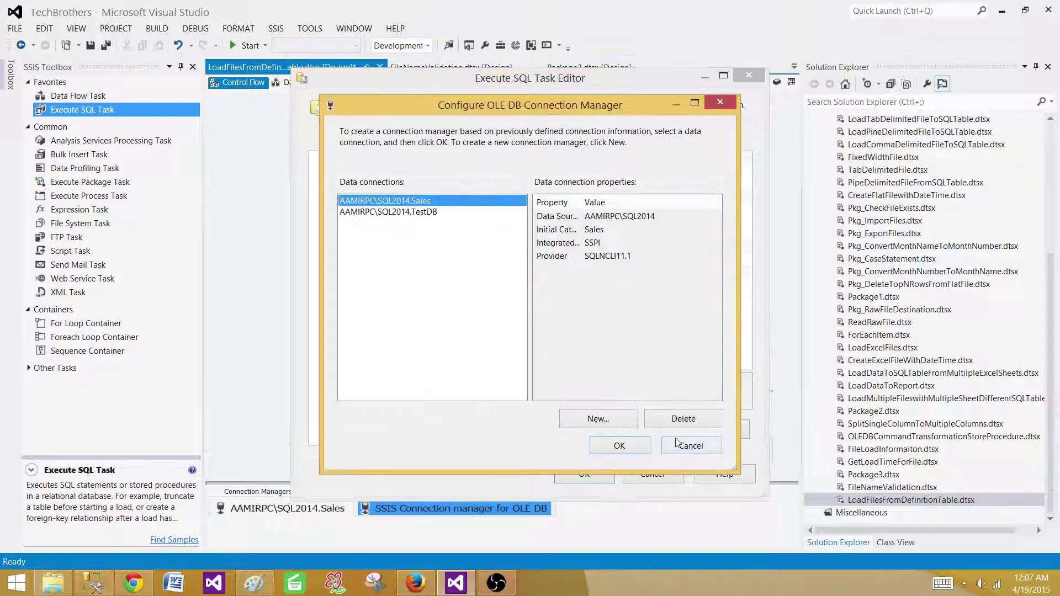
pyautogui.click(608, 418)
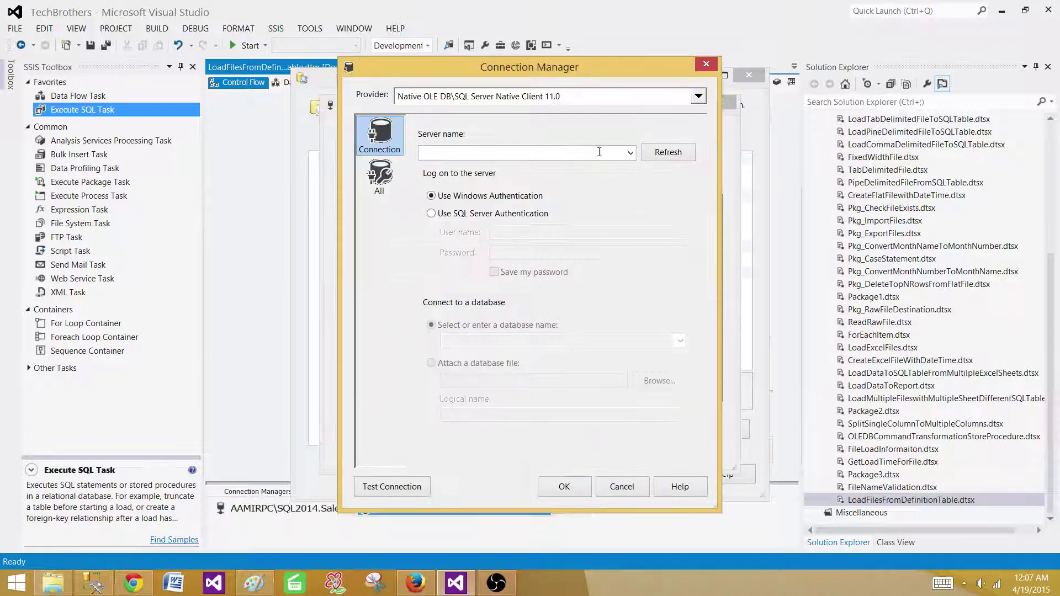
pyautogui.click(630, 153)
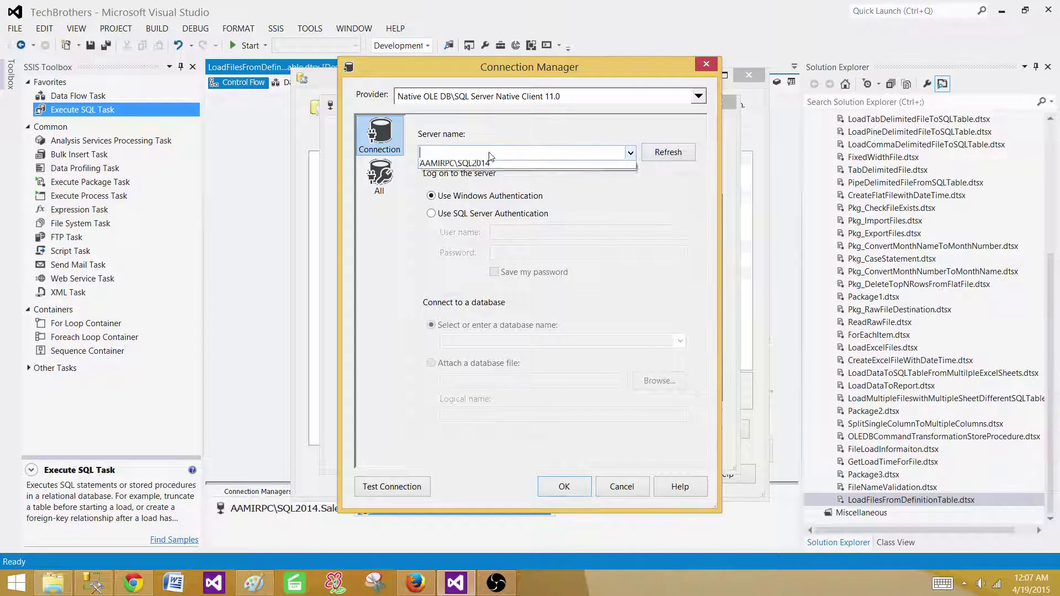
pyautogui.click(478, 167)
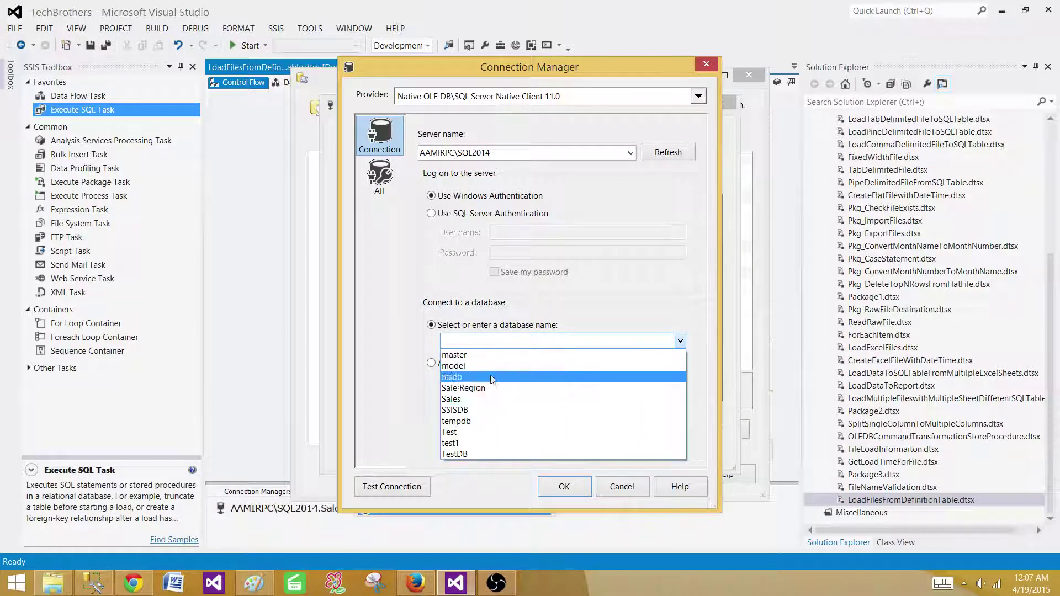
pyautogui.click(484, 431)
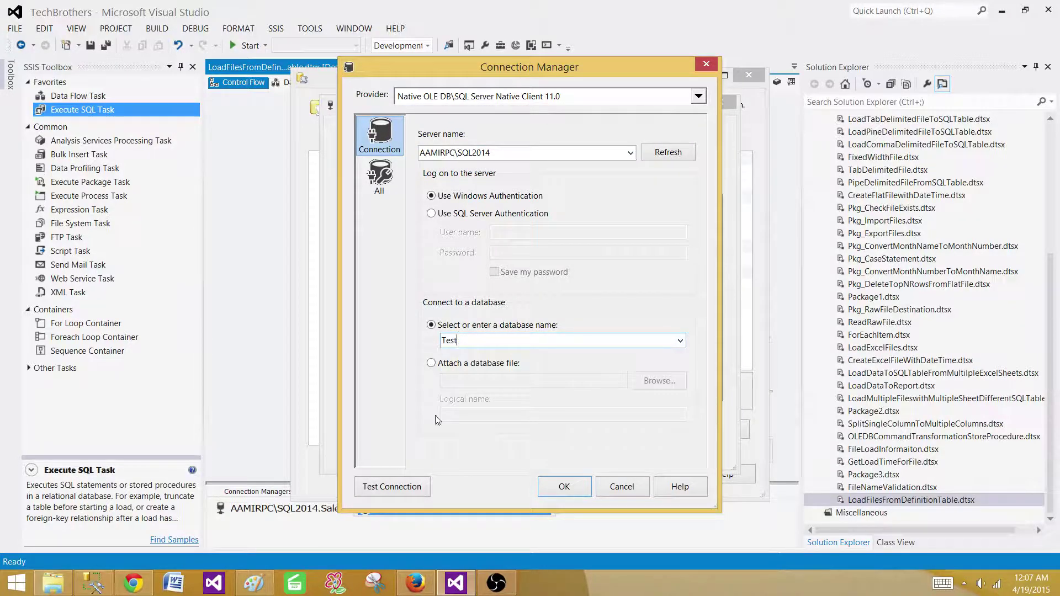
# Test the new Test database connection and assign it to the Execute SQL Task
pyautogui.click(398, 486)
pyautogui.click(718, 313)
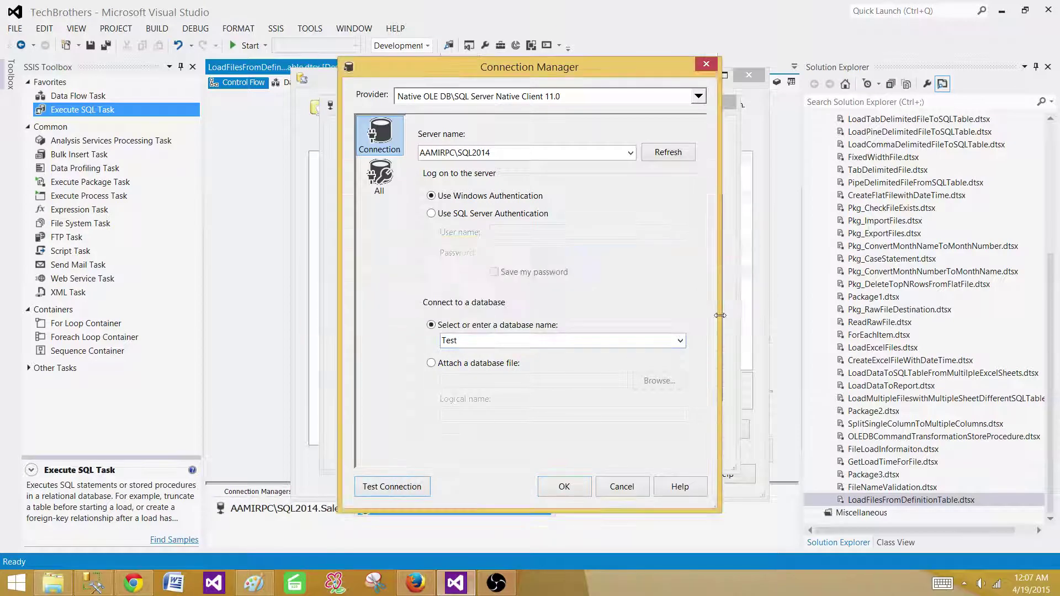
pyautogui.click(558, 484)
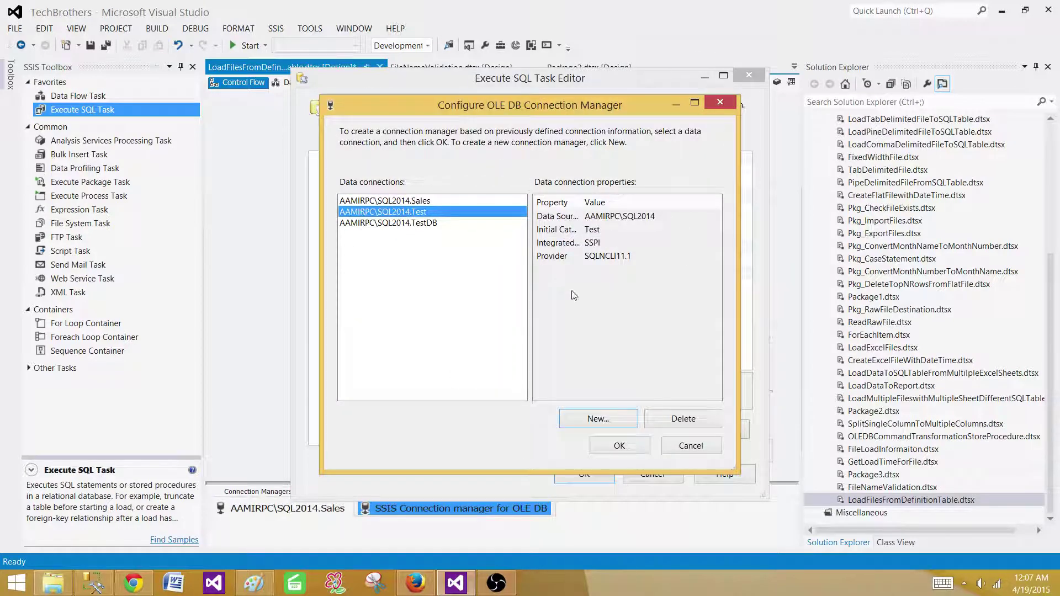
pyautogui.click(619, 446)
# In SQL Server Management Studio, replace the asterisk in the FilesToLoad query with the columns FolderPath,FileName
pyautogui.click(631, 324)
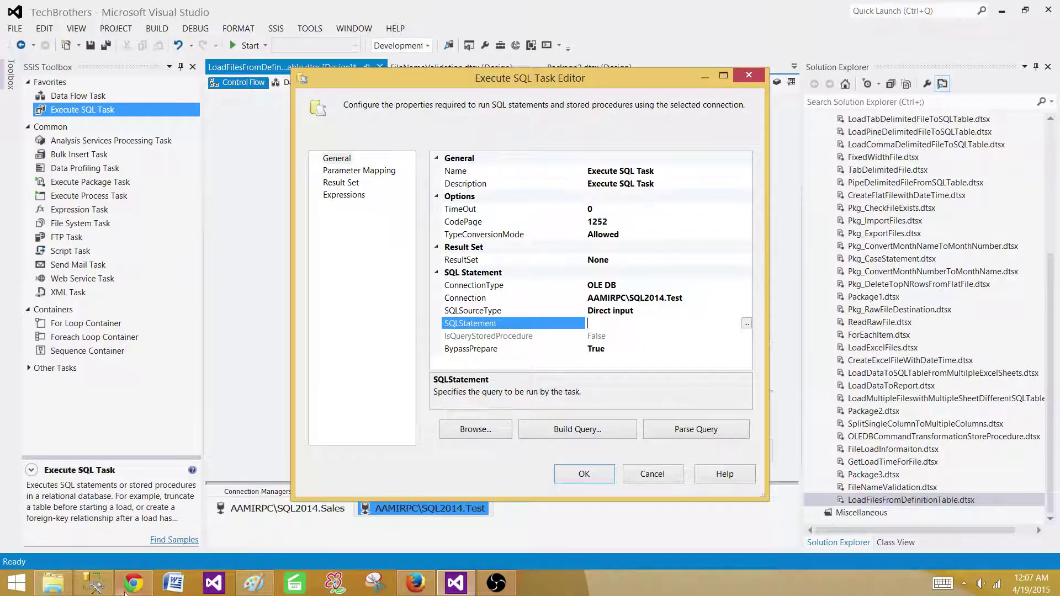
pyautogui.click(94, 583)
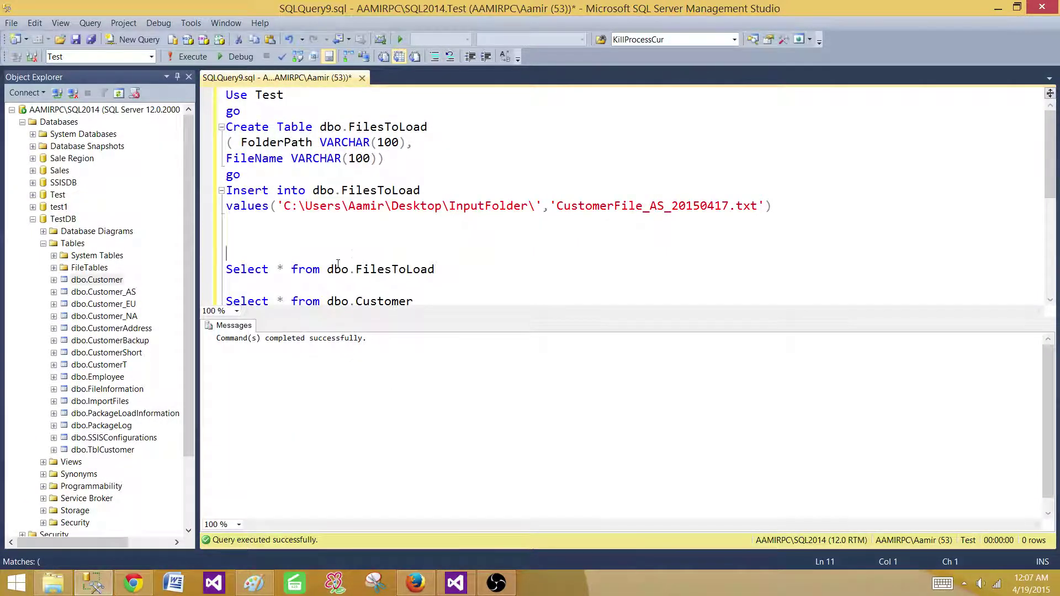
pyautogui.click(285, 270)
pyautogui.press('BackSpace')
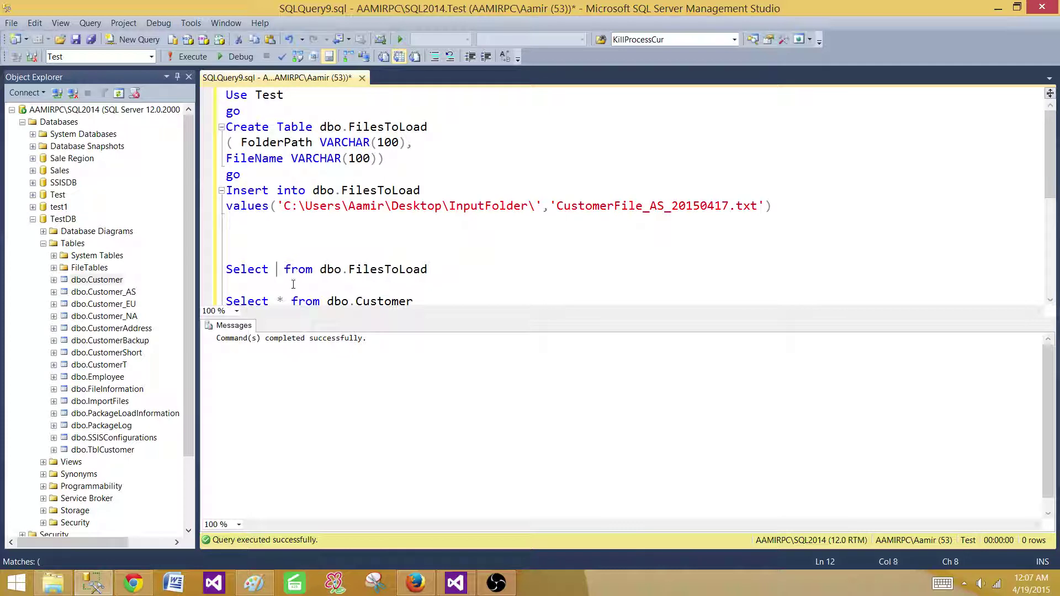
pyautogui.write('Folder')
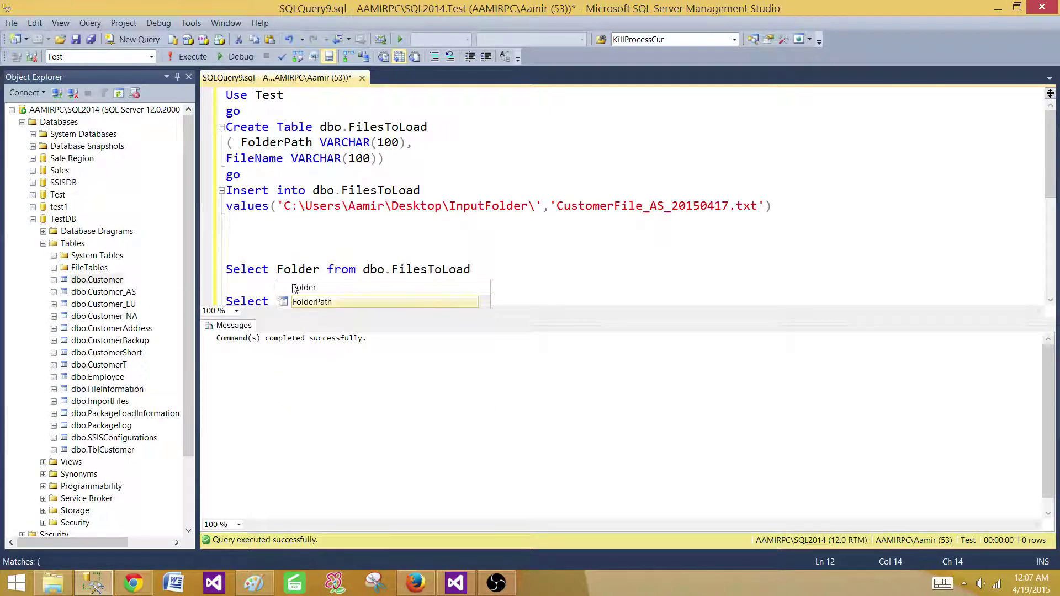
pyautogui.write('Path,FileName')
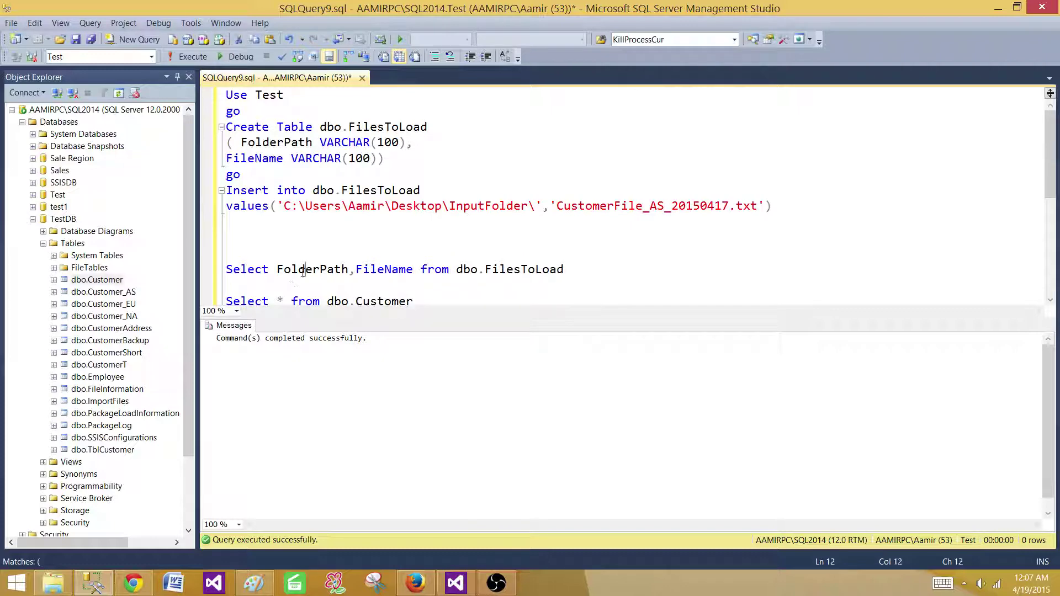
# Copy the query "Select FolderPath,FileName from dbo.FilesToLoad" and paste it in Visual Studio as the task's SQLStatement
pyautogui.moveTo(579, 276); pyautogui.dragTo(224, 266)
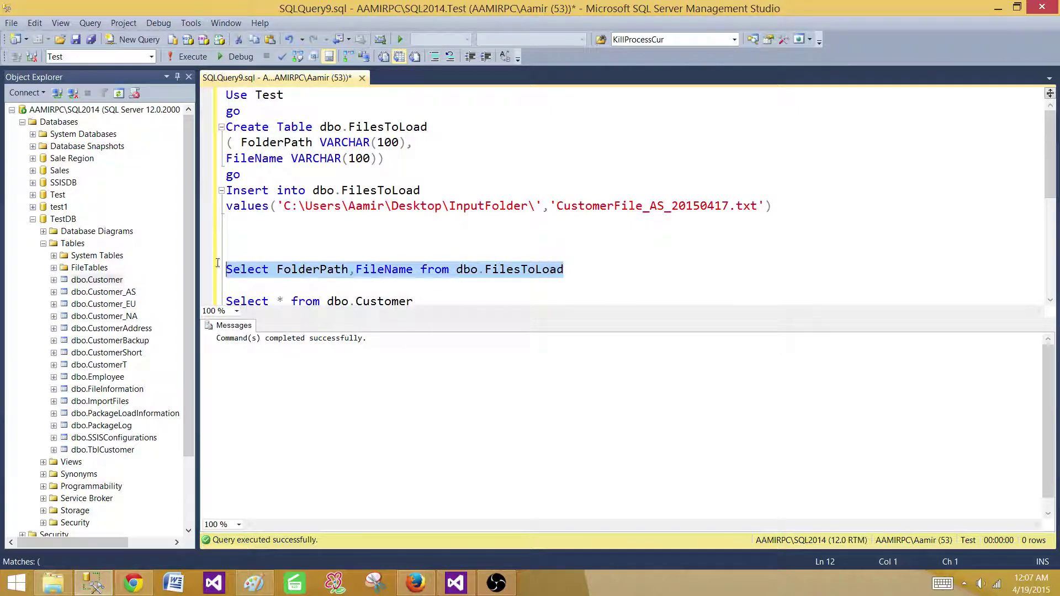
pyautogui.rightClick(237, 266)
pyautogui.click(304, 284)
pyautogui.click(455, 583)
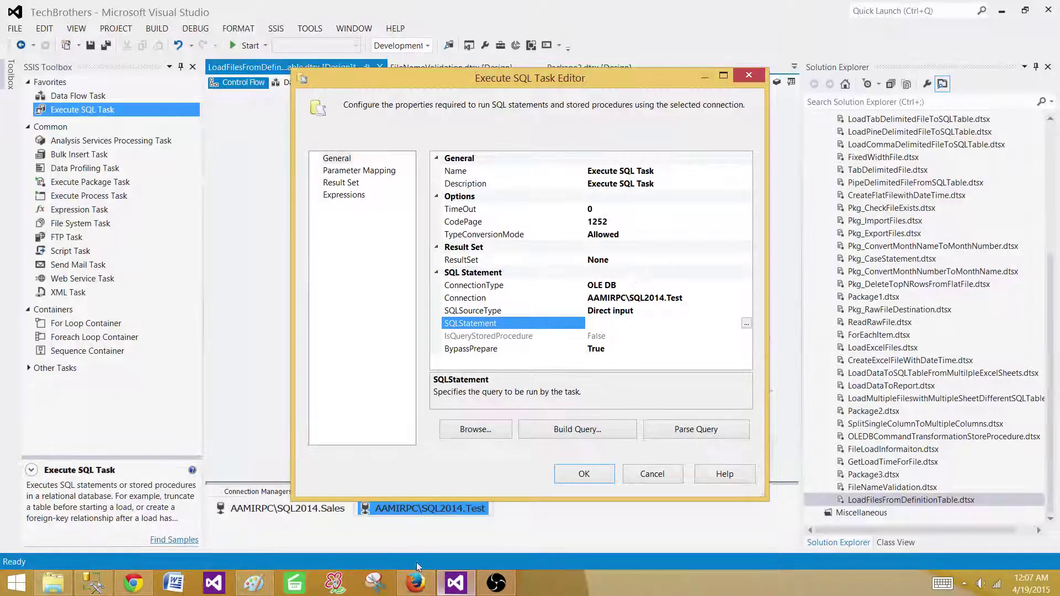
pyautogui.rightClick(634, 321)
pyautogui.click(584, 373)
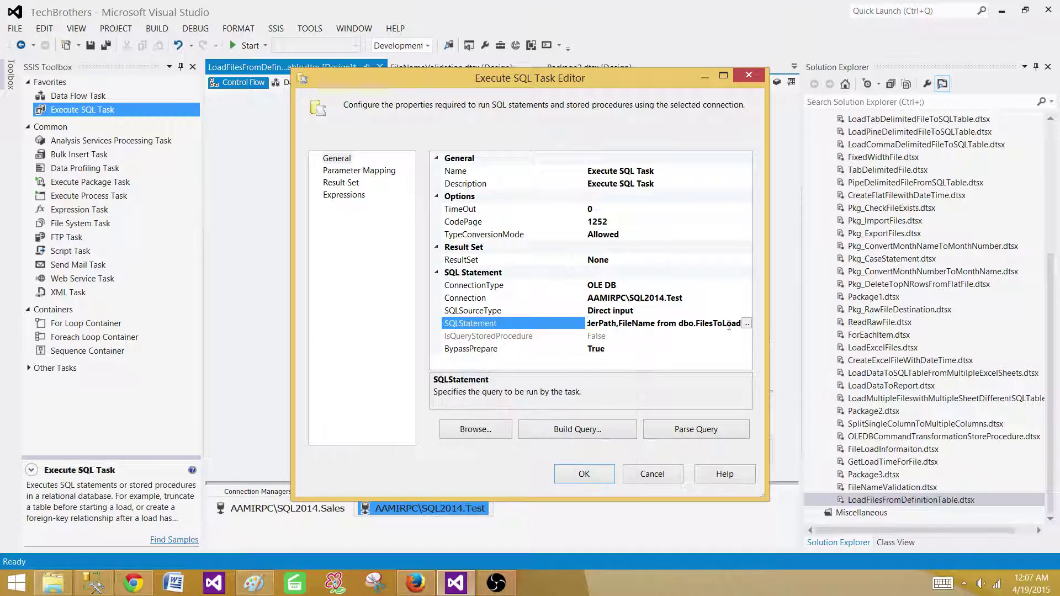
# Widen the task editor and its value column, and set the ResultSet to Single row
pyautogui.moveTo(767, 320); pyautogui.dragTo(970, 320)
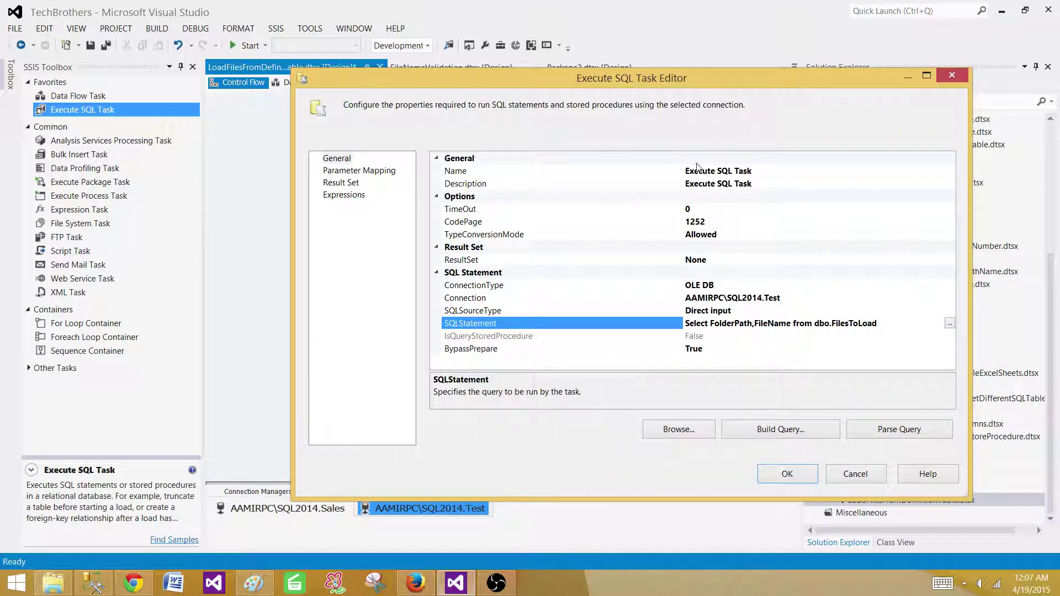
pyautogui.moveTo(682, 156); pyautogui.dragTo(569, 155)
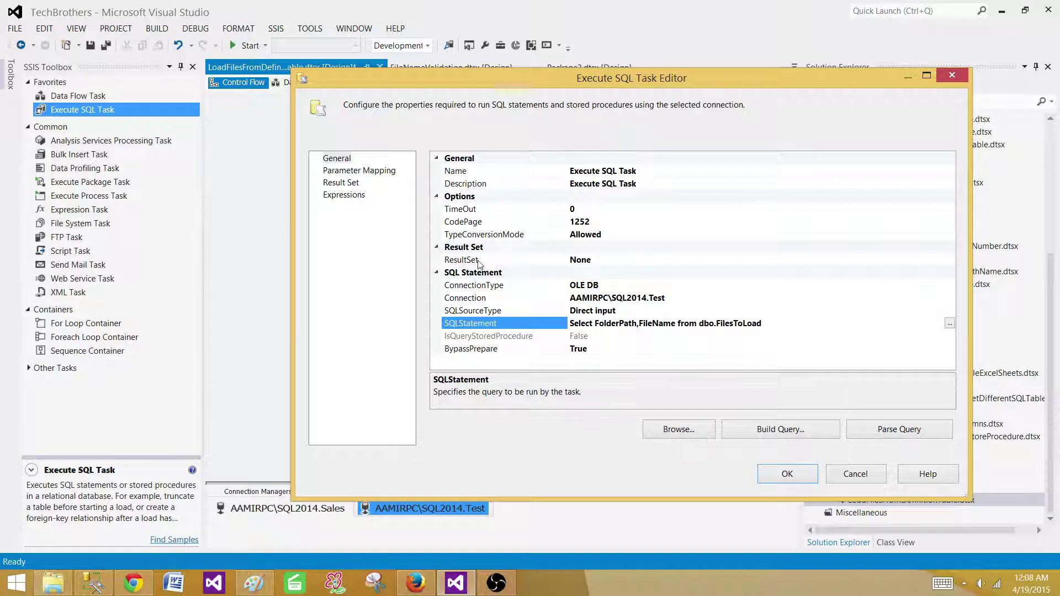
pyautogui.click(622, 263)
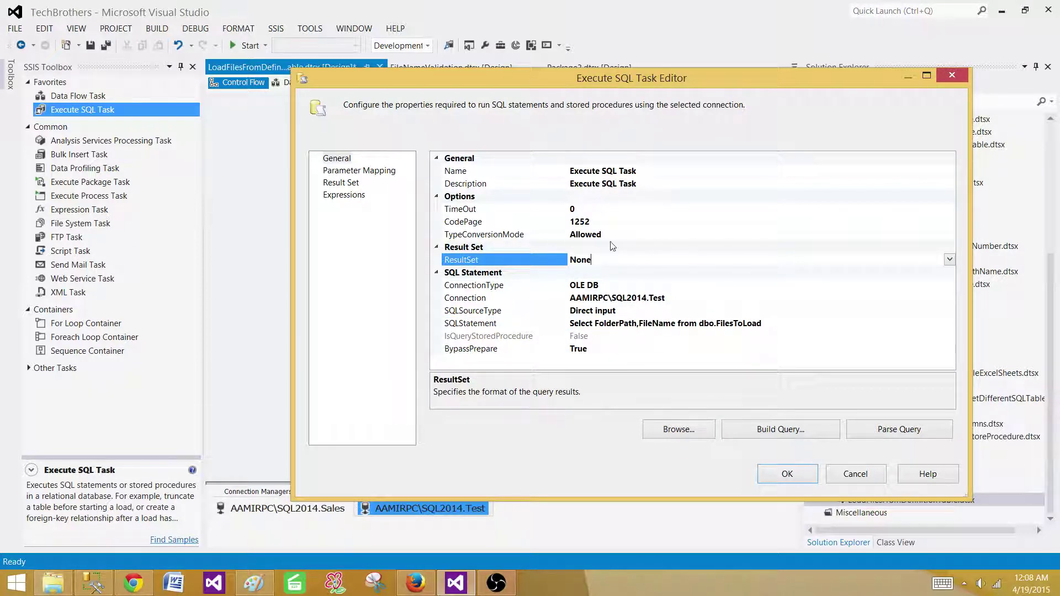
pyautogui.click(949, 260)
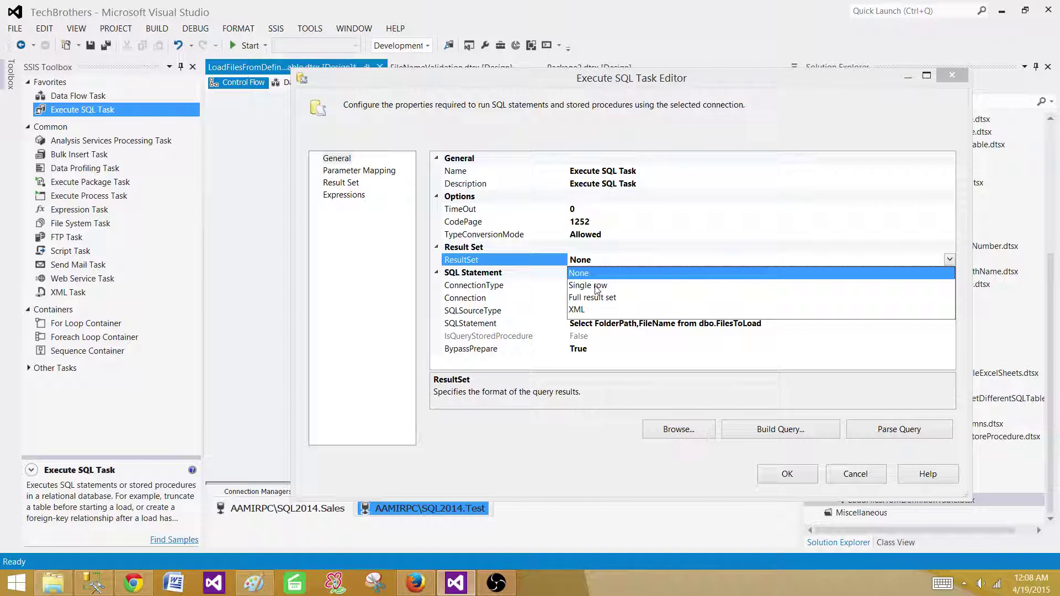
pyautogui.click(597, 290)
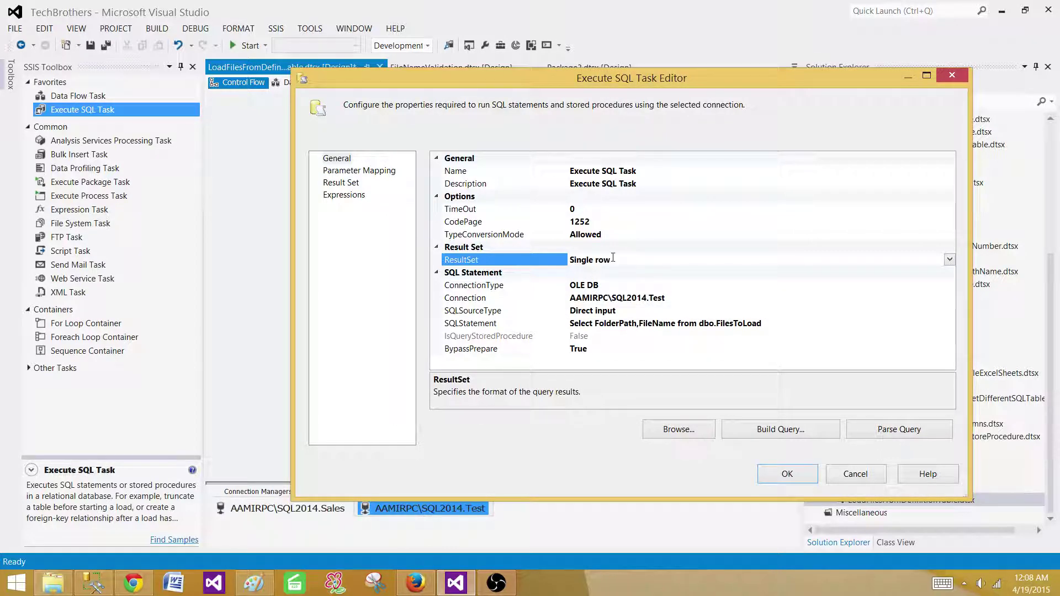
# Switch to SQL Server Management Studio, run only the FolderPath,FileName query on dbo.FilesToLoad and examine both columns of its result
pyautogui.click(93, 583)
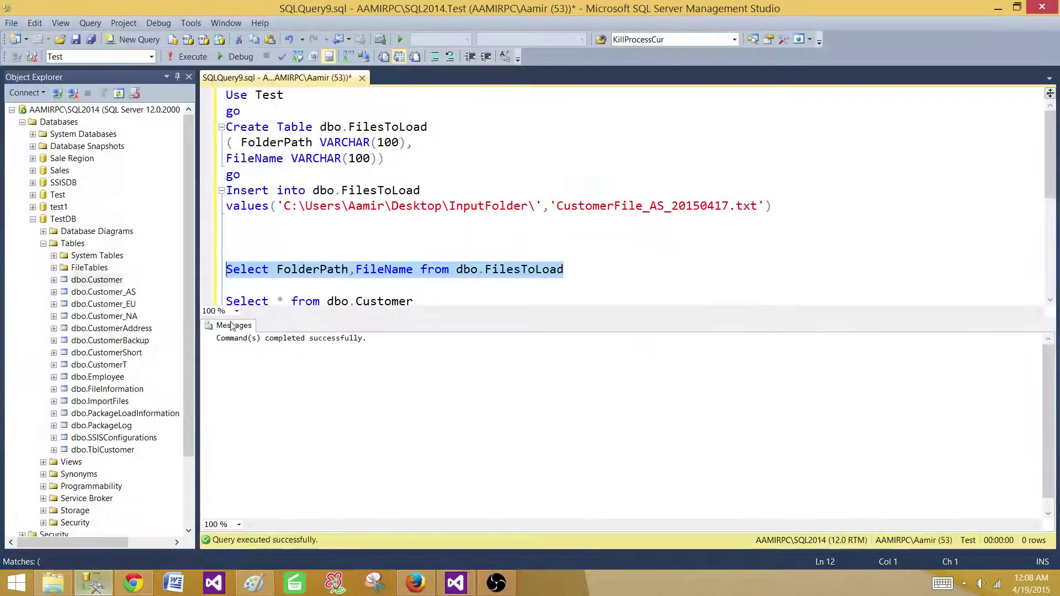
pyautogui.click(387, 272)
pyautogui.moveTo(610, 260); pyautogui.dragTo(226, 268)
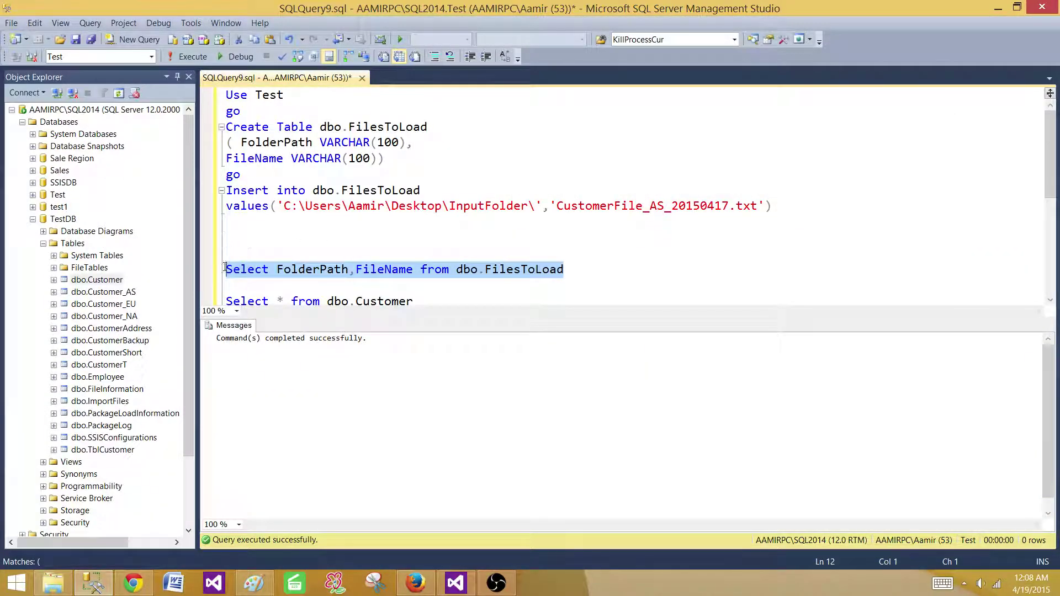
pyautogui.click(188, 56)
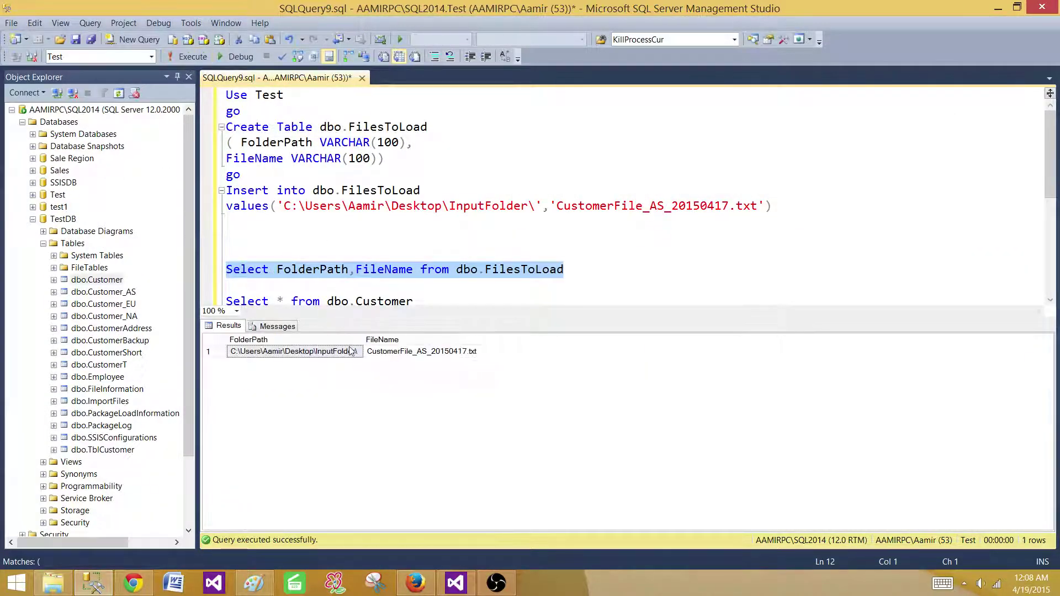
pyautogui.click(353, 352)
pyautogui.click(377, 352)
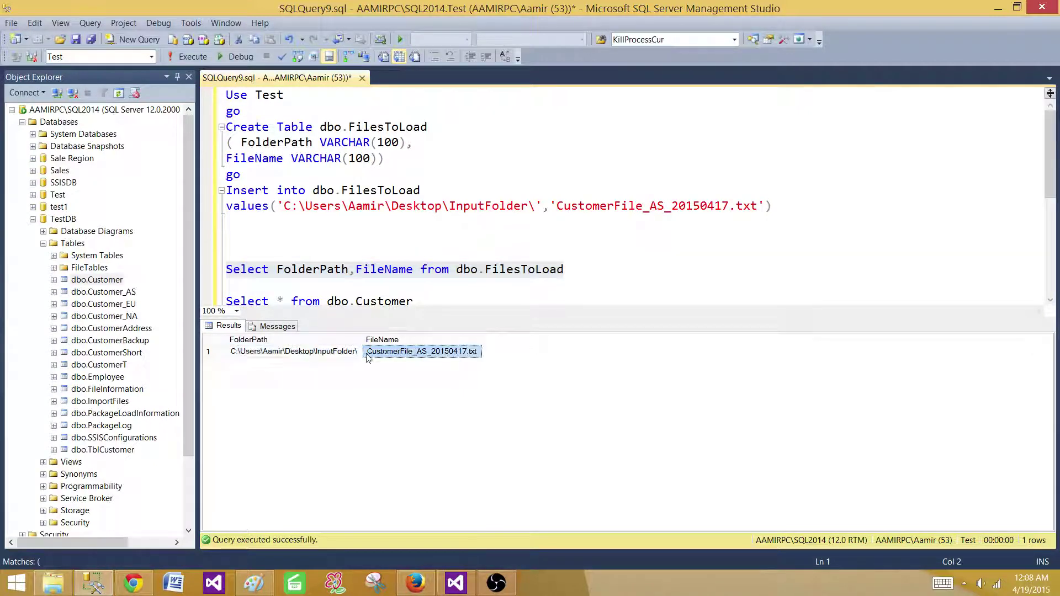
# Review the FolderPath and FileName values in the row returned by the FilesToLoad query
pyautogui.click(391, 354)
pyautogui.click(280, 351)
pyautogui.click(371, 352)
pyautogui.moveTo(370, 352); pyautogui.dragTo(325, 355)
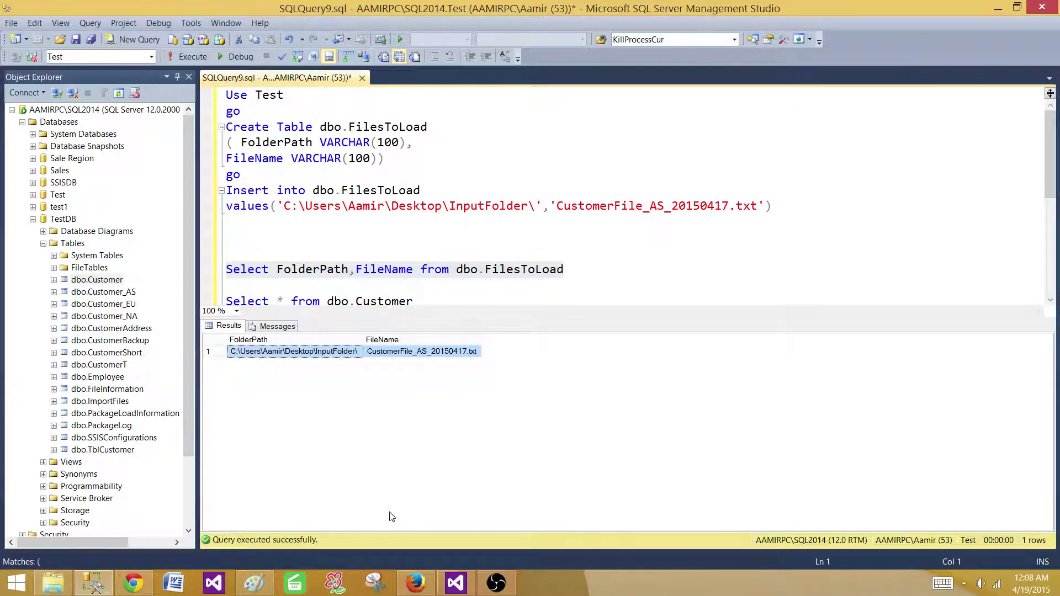
# Switch to Visual Studio and change the Execute SQL Task's ResultSet to Full result set
pyautogui.click(455, 582)
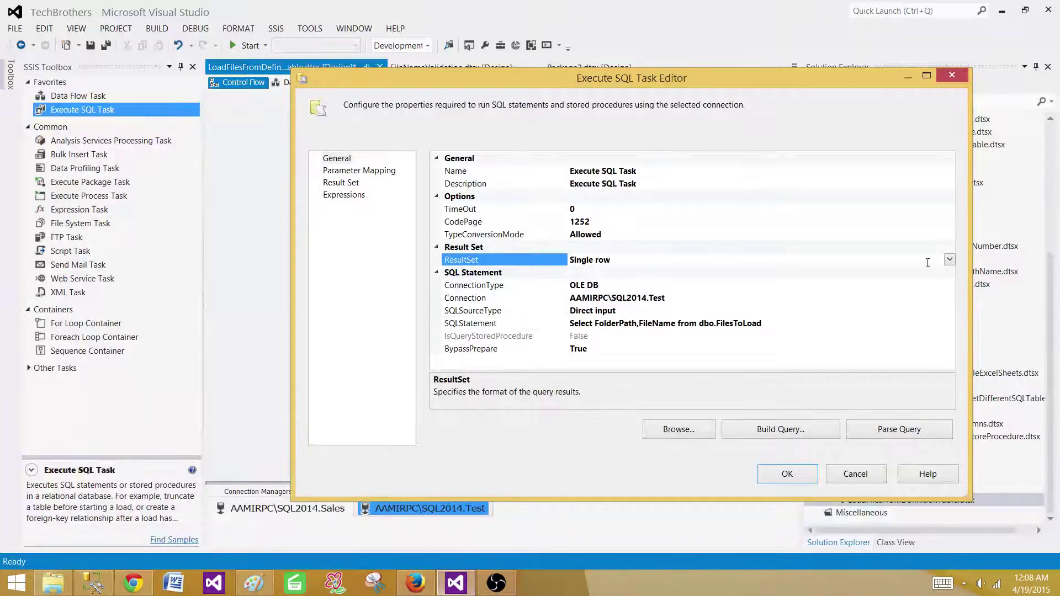
pyautogui.click(950, 260)
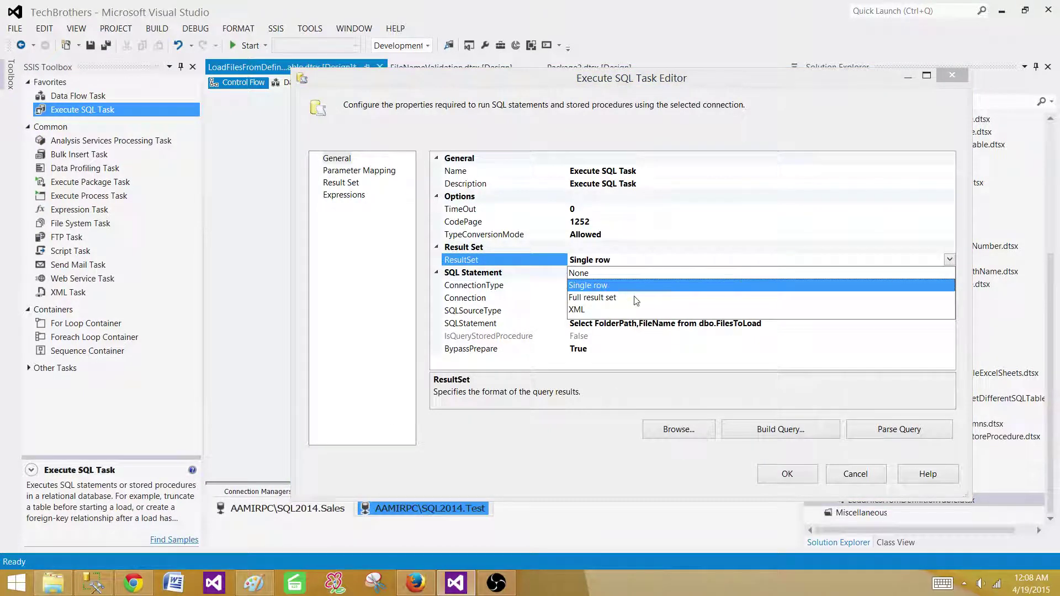
pyautogui.click(602, 297)
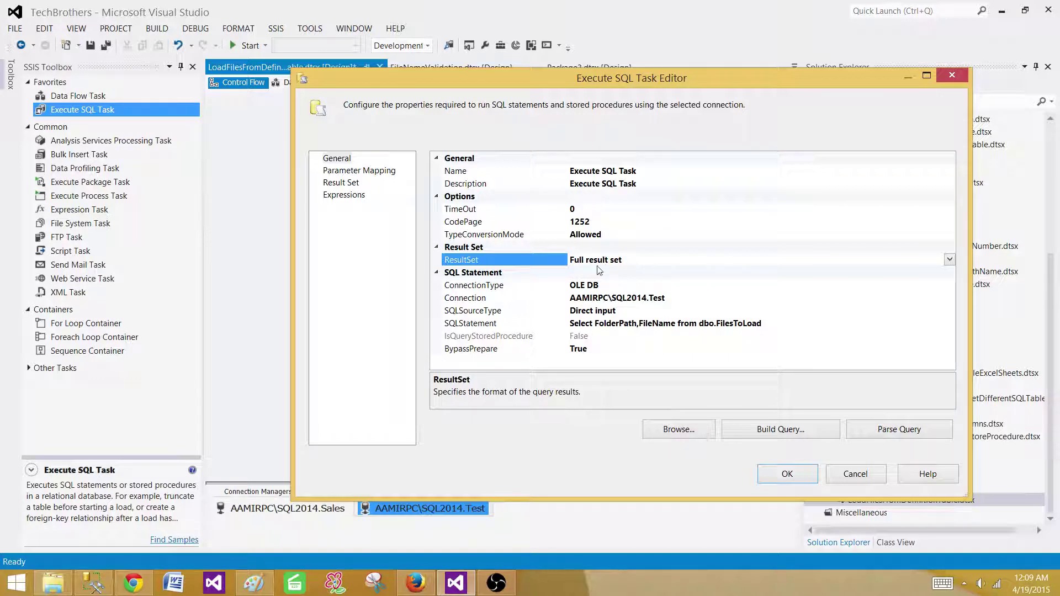
pyautogui.moveTo(637, 258); pyautogui.dragTo(569, 262)
pyautogui.click(631, 260)
# Add a result set mapping to the Execute SQL Task and set its Result Name to 0
pyautogui.click(341, 184)
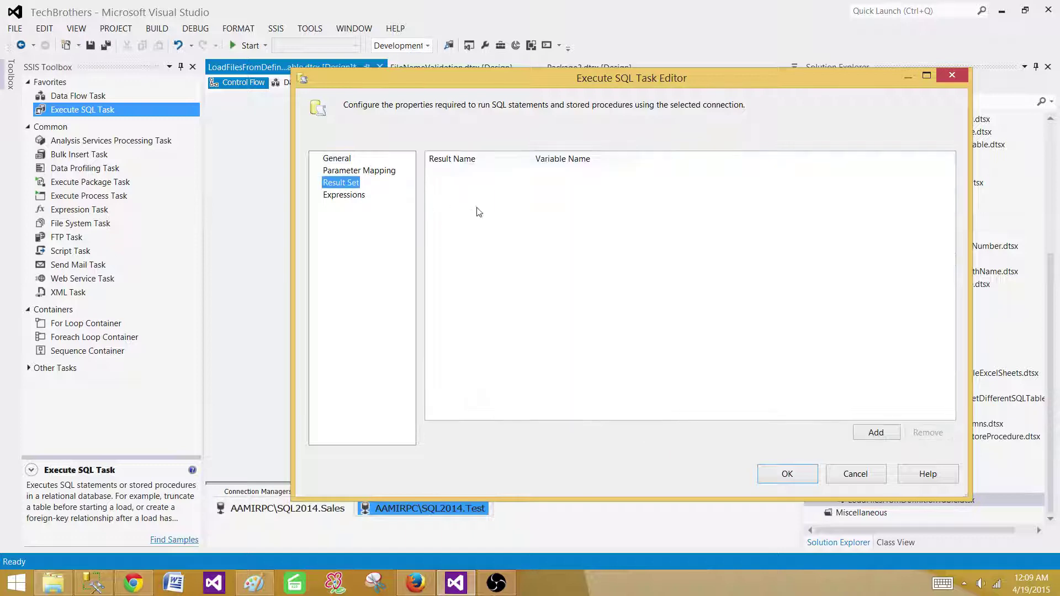
pyautogui.click(878, 436)
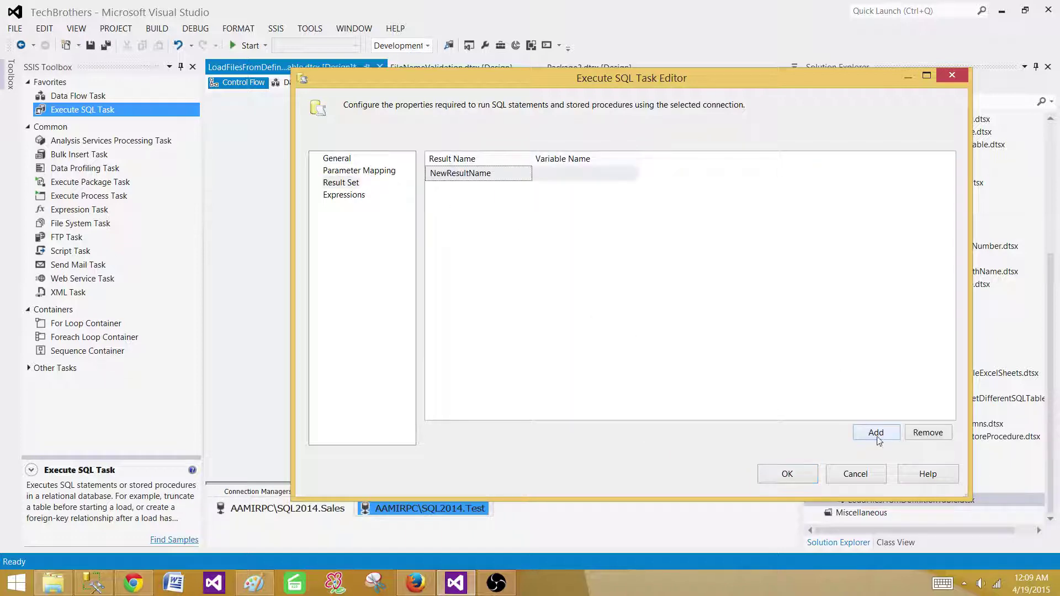
pyautogui.click(499, 177)
pyautogui.click(515, 174)
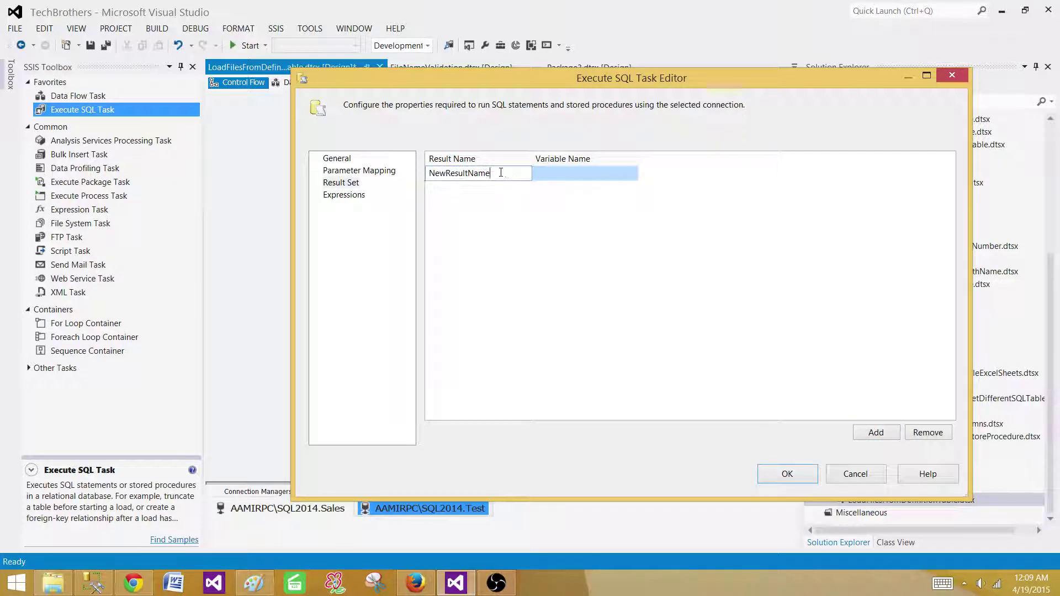
pyautogui.moveTo(501, 173); pyautogui.dragTo(430, 174)
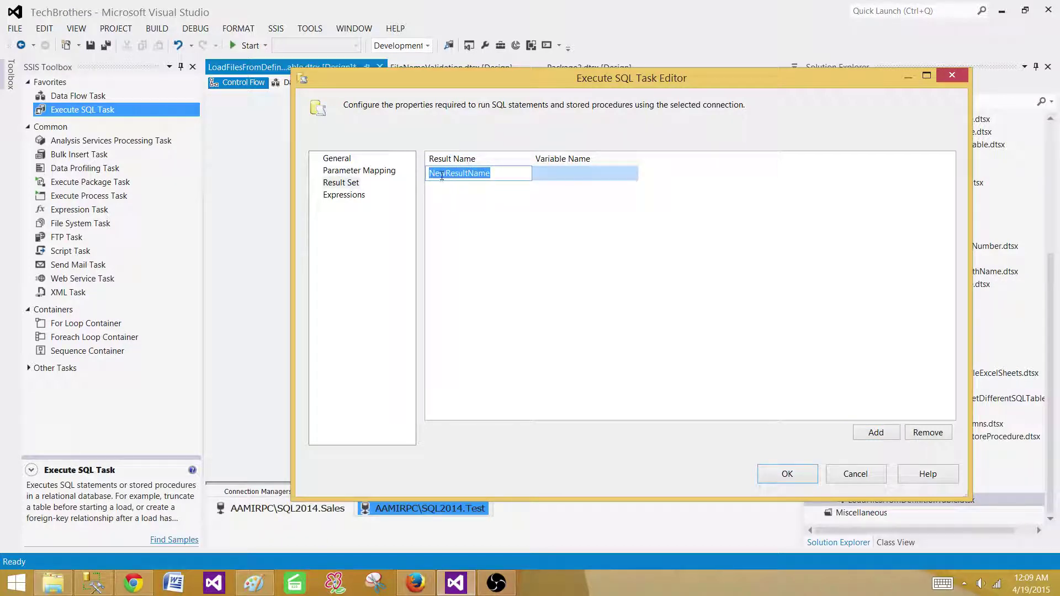
pyautogui.click(442, 175)
pyautogui.moveTo(505, 171); pyautogui.dragTo(425, 172)
pyautogui.write('0')
pyautogui.press('Return')
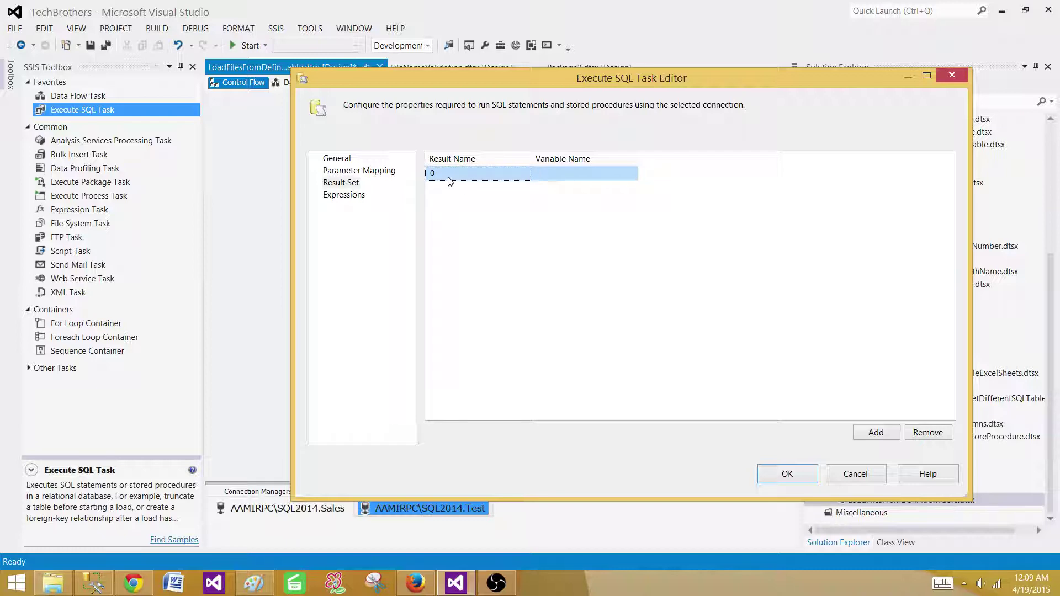
# Start a new variable for result 0 and name it FileList
pyautogui.click(629, 174)
pyautogui.click(632, 174)
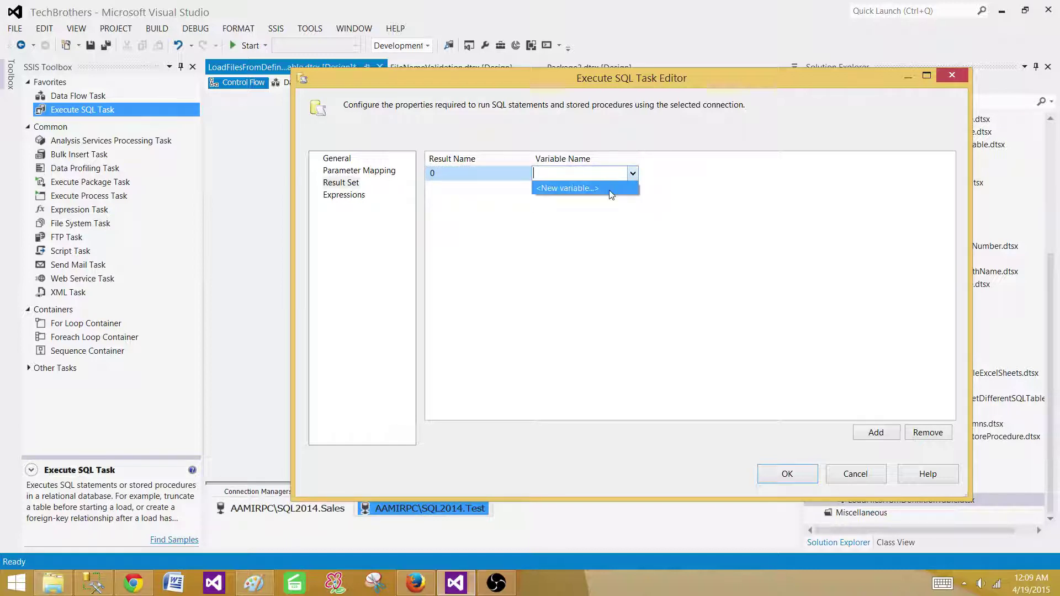
pyautogui.click(610, 188)
pyautogui.doubleClick(657, 256)
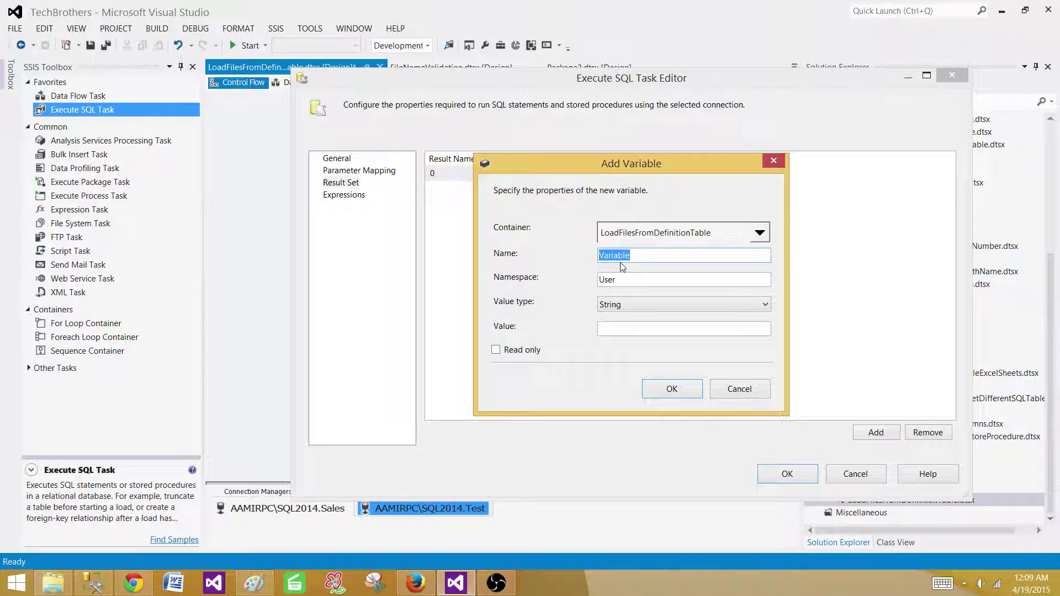
pyautogui.write('O')
pyautogui.press('BackSpace')
pyautogui.write('List')
pyautogui.moveTo(611, 255); pyautogui.dragTo(598, 256)
pyautogui.write('FileList')
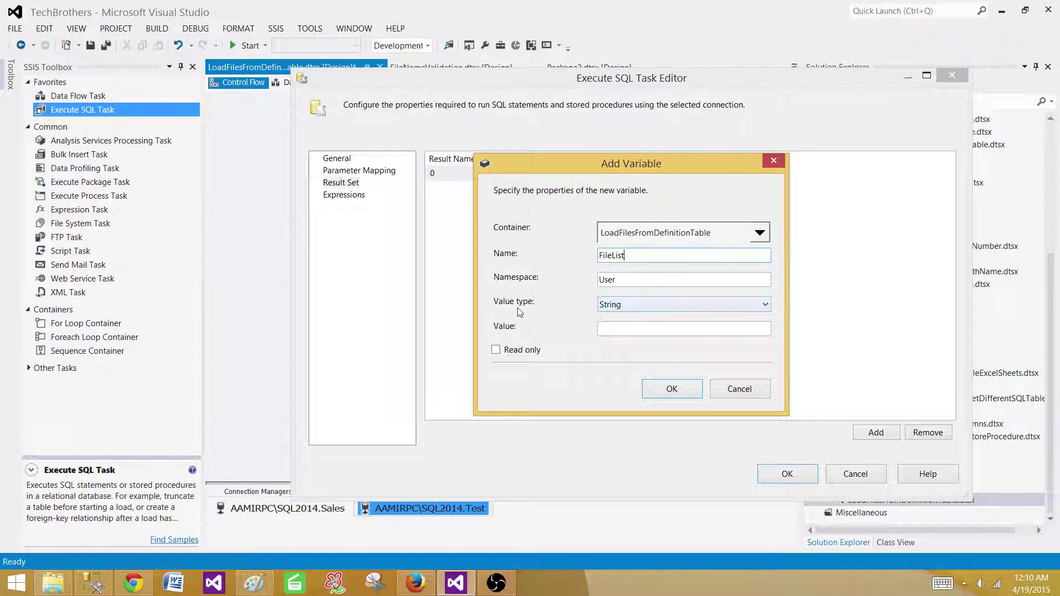
# Set the FileList variable's value type to Object and create the variable
pyautogui.click(656, 308)
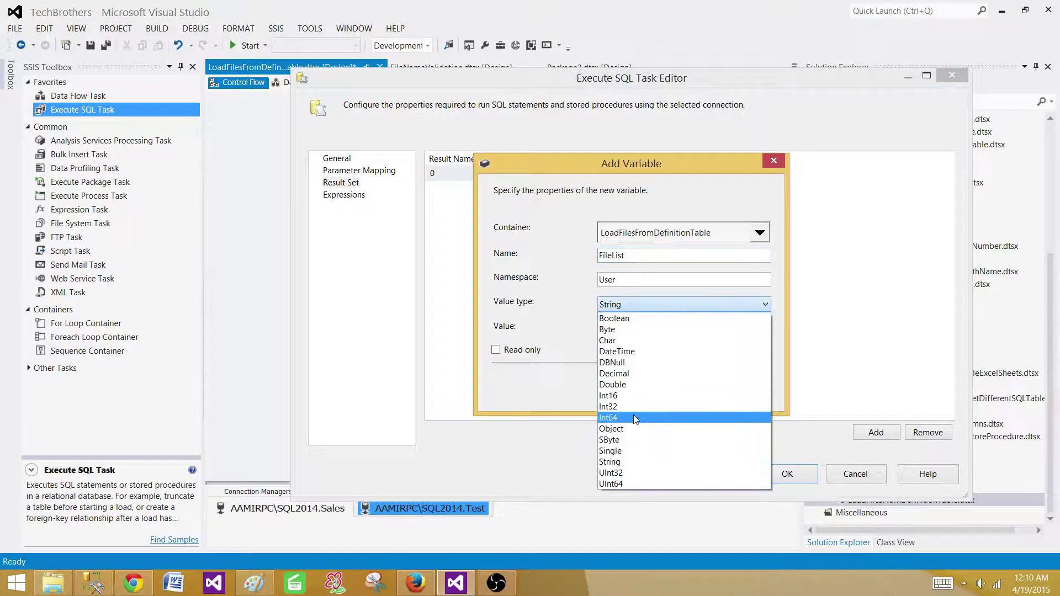
pyautogui.click(628, 429)
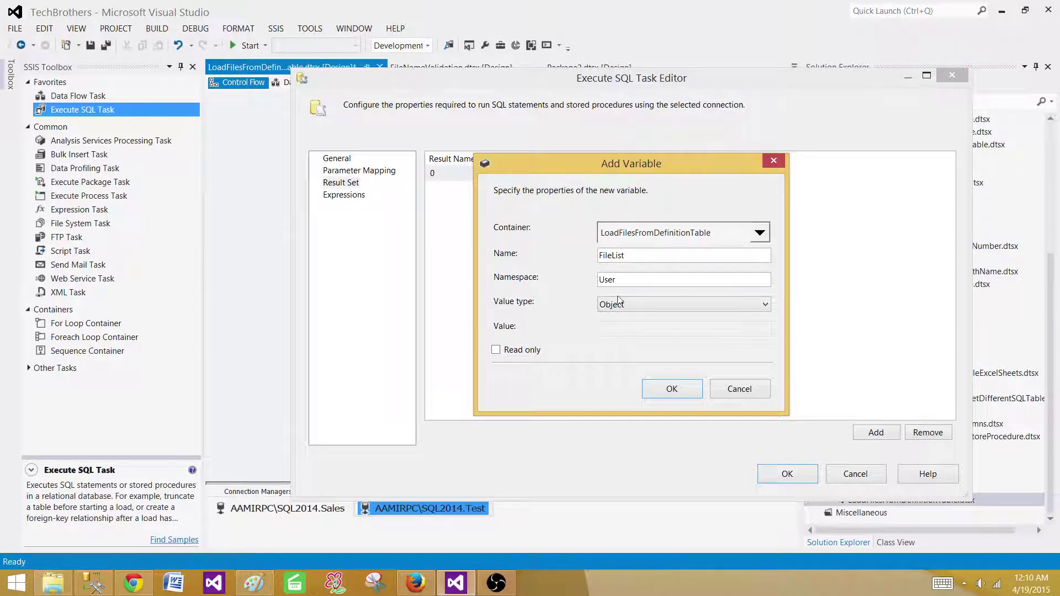
pyautogui.click(665, 390)
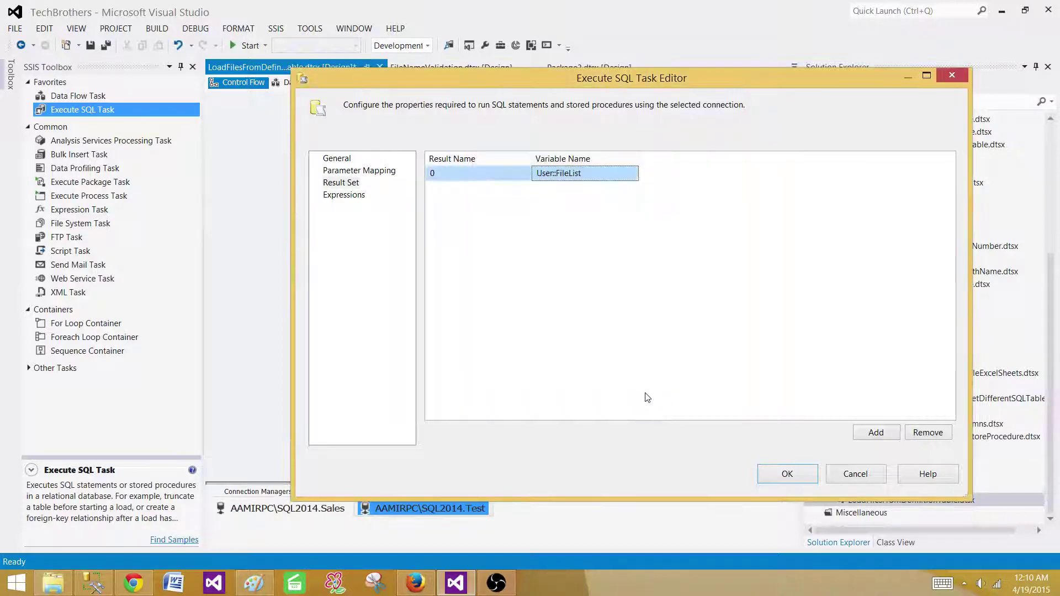
# Apply the Execute SQL Task settings, then test-run the package and stop debugging
pyautogui.click(768, 470)
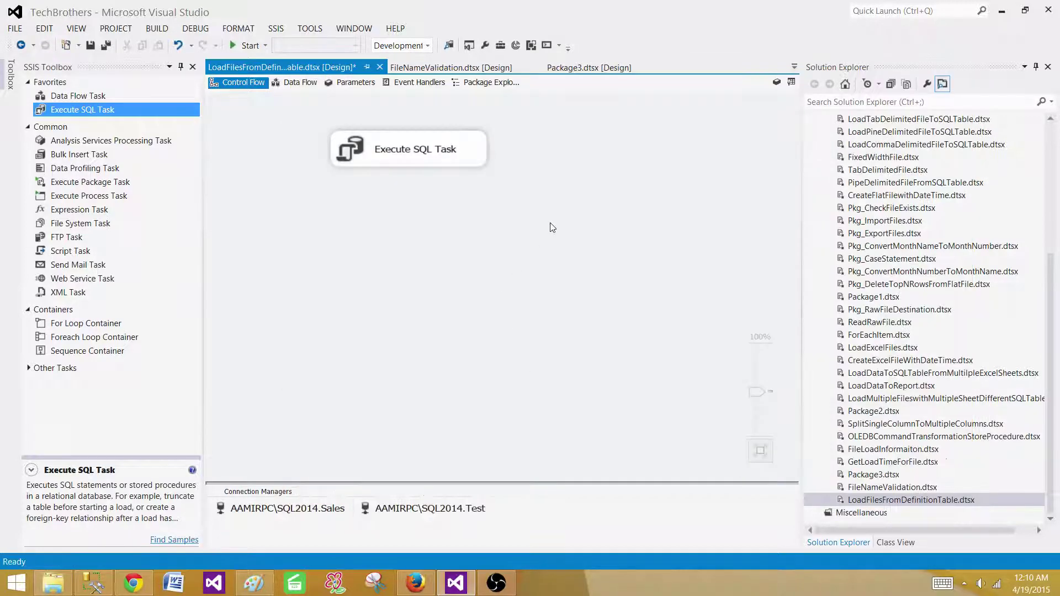
pyautogui.click(248, 45)
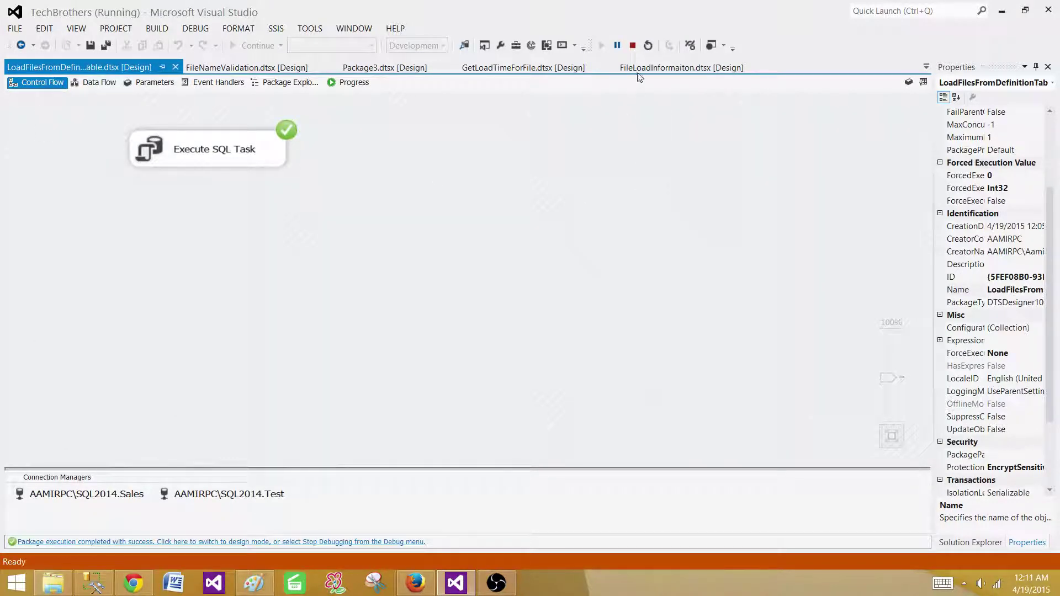
pyautogui.click(633, 45)
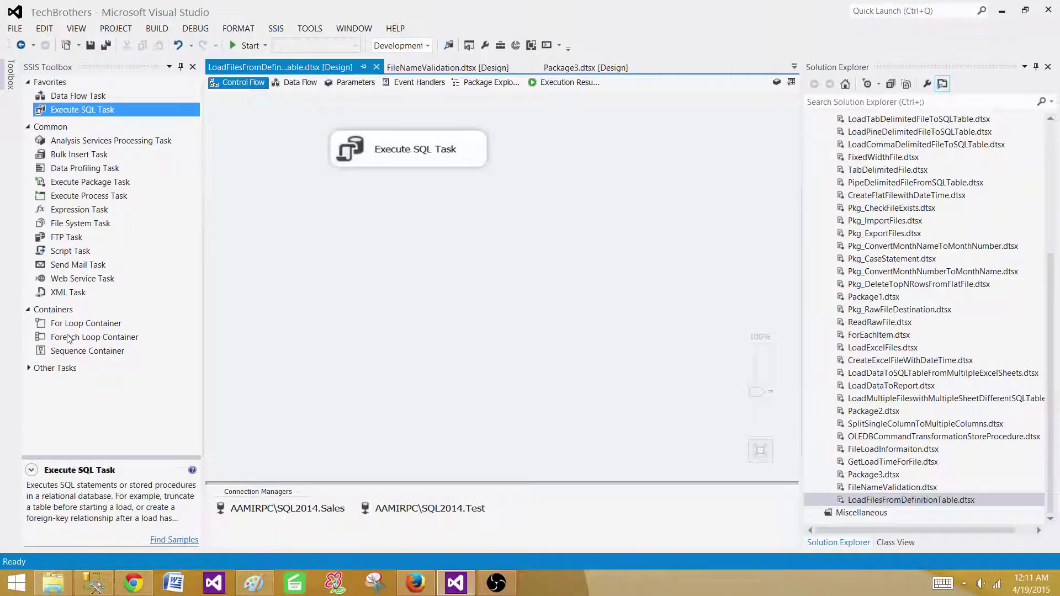
# Add a Foreach Loop Container below the Execute SQL Task and connect the task to it
pyautogui.moveTo(70, 343); pyautogui.dragTo(309, 215)
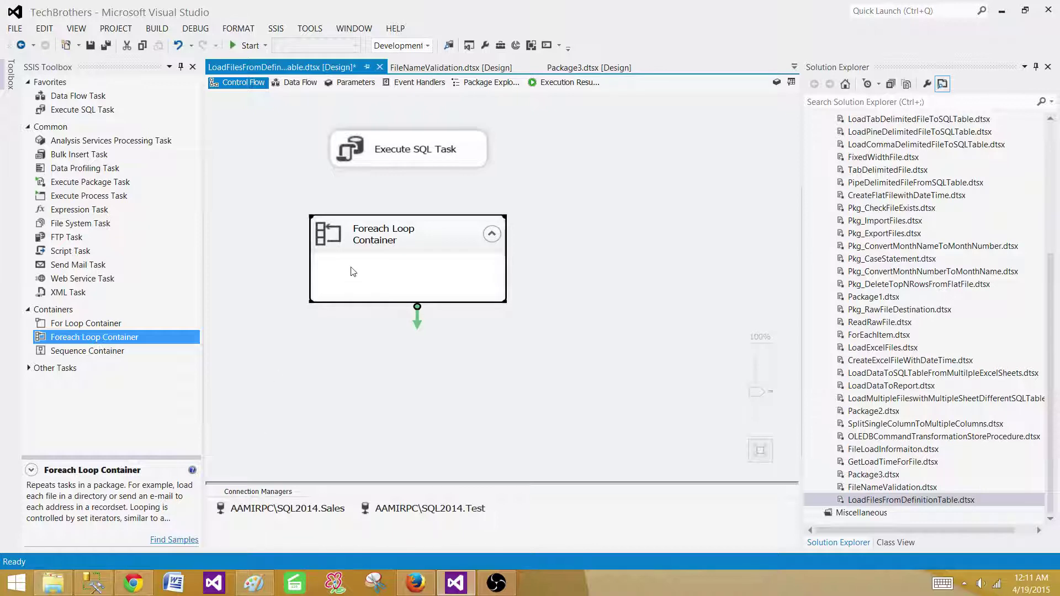
pyautogui.click(423, 156)
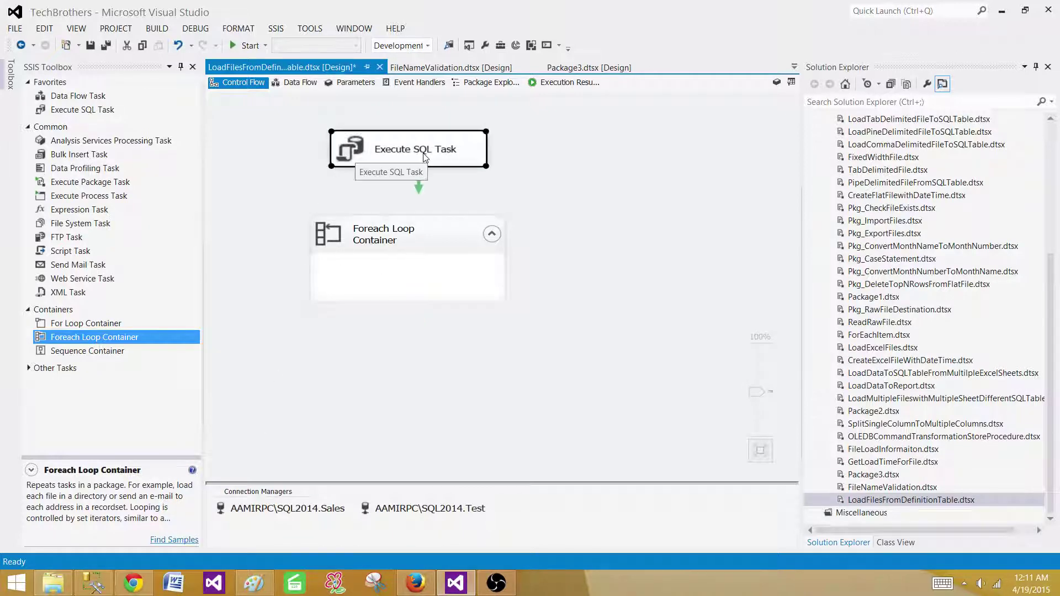
pyautogui.moveTo(420, 188); pyautogui.dragTo(413, 238)
pyautogui.click(440, 234)
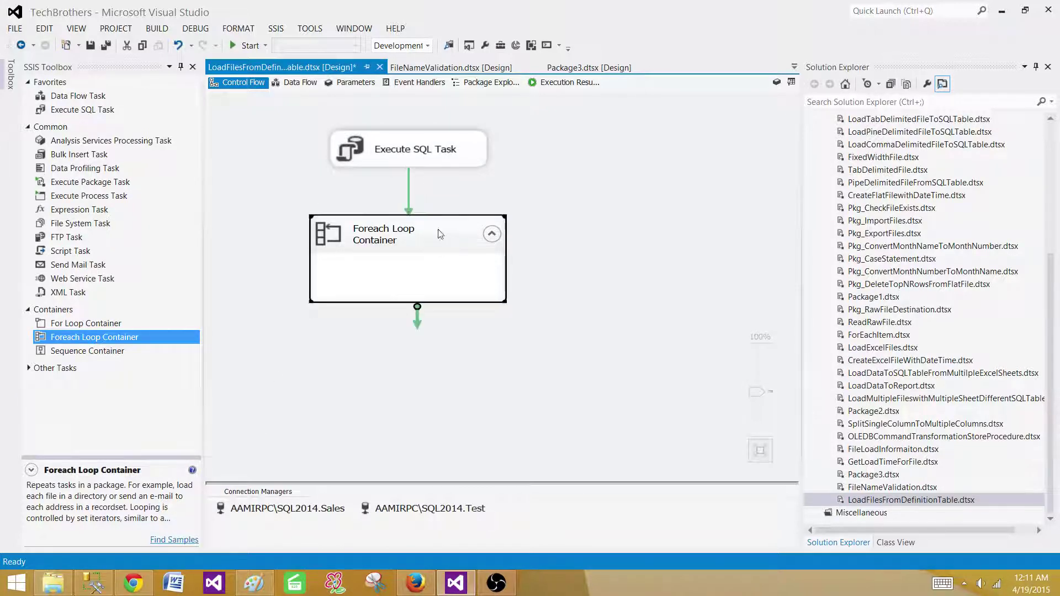
# Enlarge the Foreach Loop Container in width and height from its lower-right corner
pyautogui.click(451, 164)
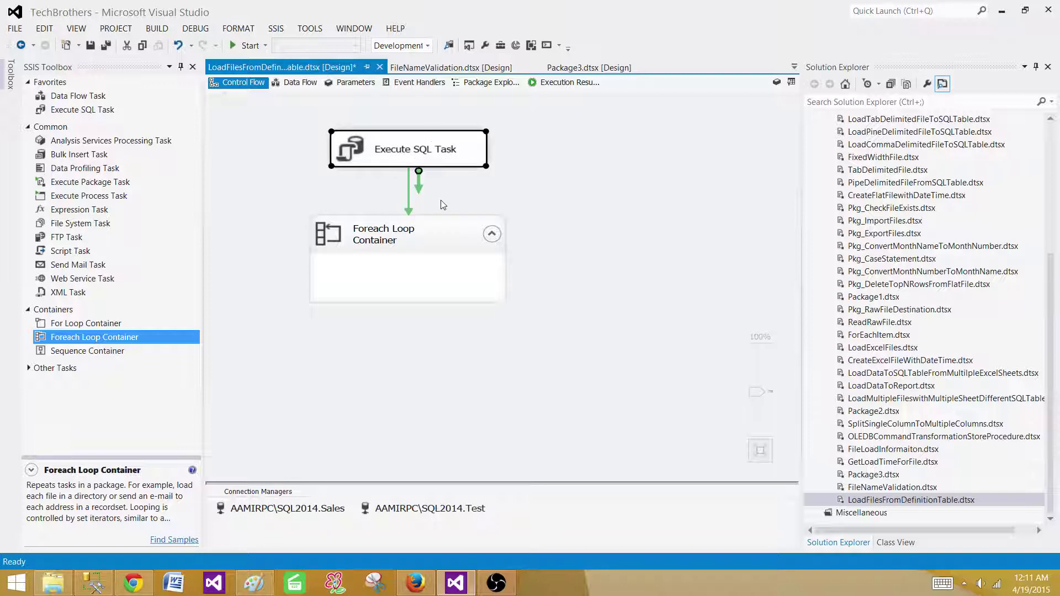
pyautogui.click(493, 269)
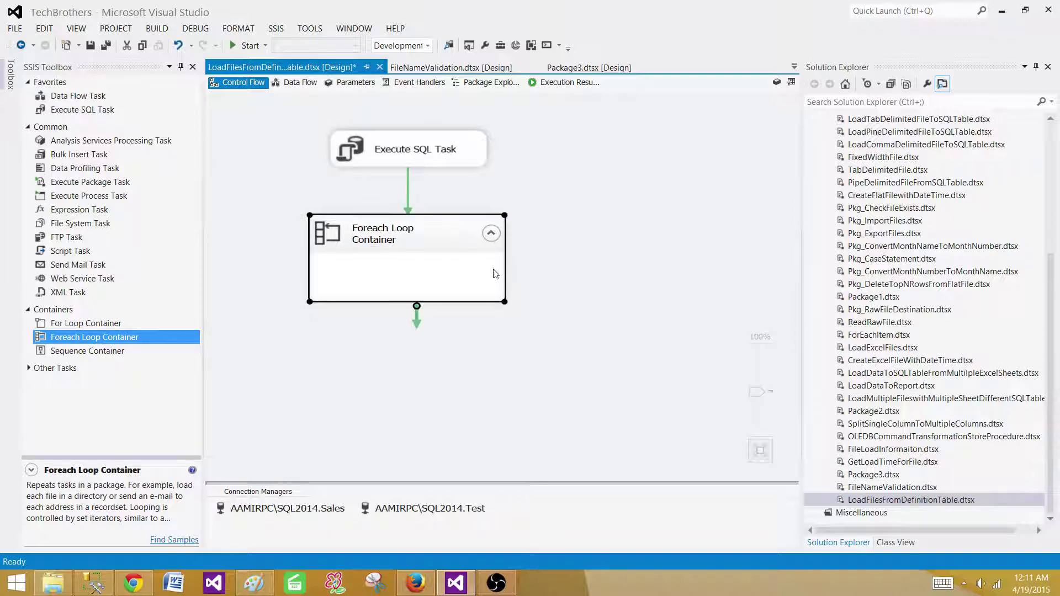
pyautogui.moveTo(504, 302); pyautogui.dragTo(572, 330)
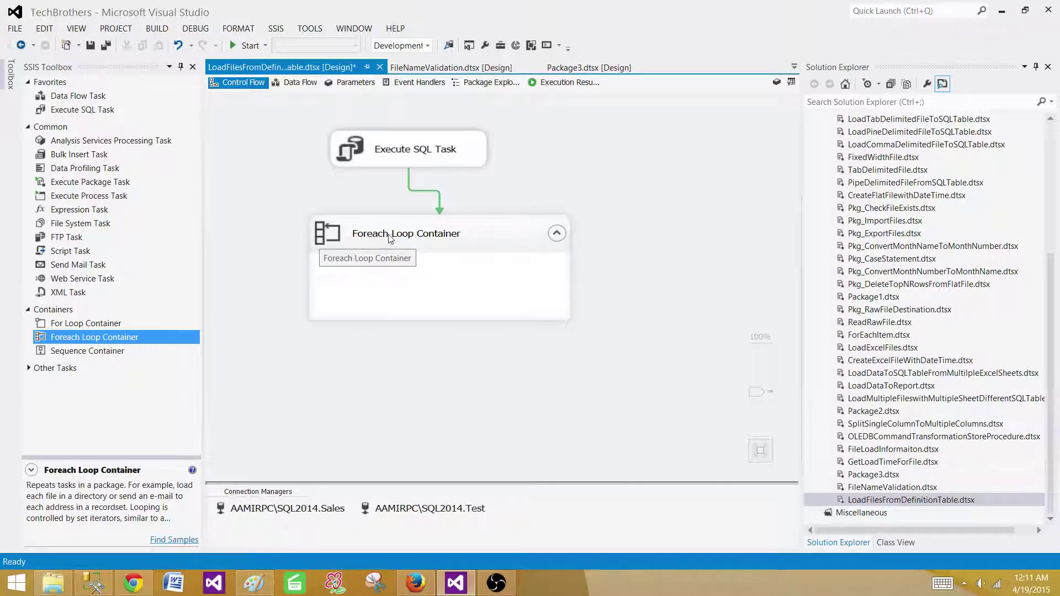
# Configure the Foreach Loop Container with the Foreach ADO Enumerator and User::FileList as its ADO object source variable
pyautogui.doubleClick(521, 235)
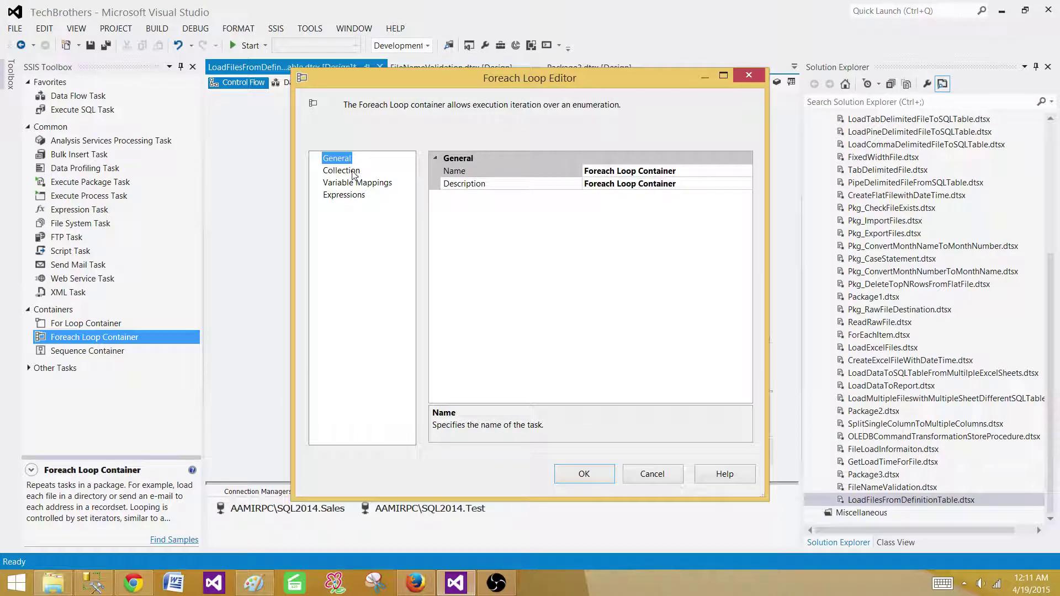
pyautogui.click(353, 172)
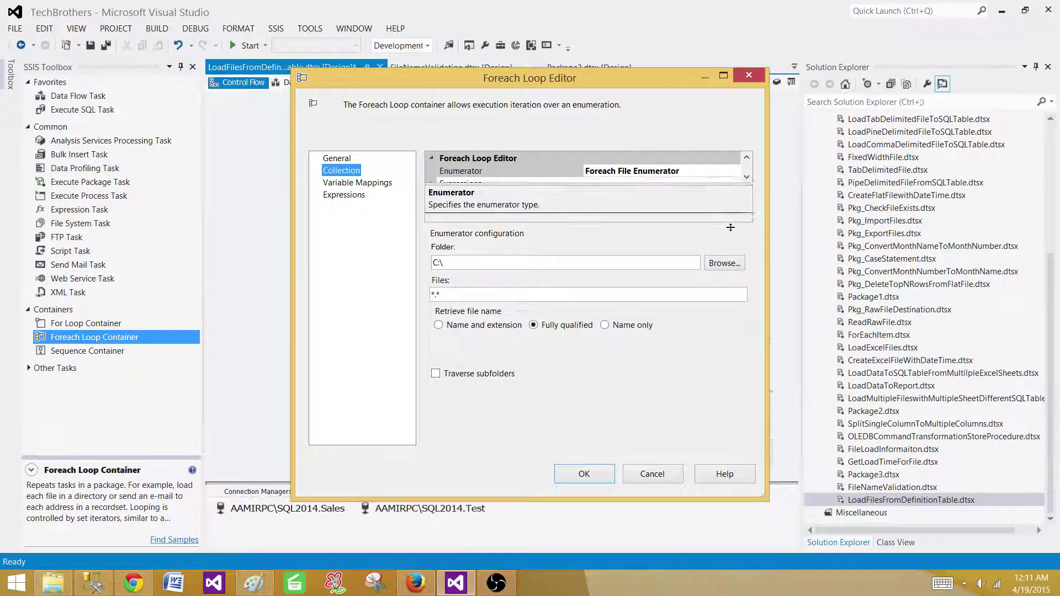
pyautogui.click(727, 167)
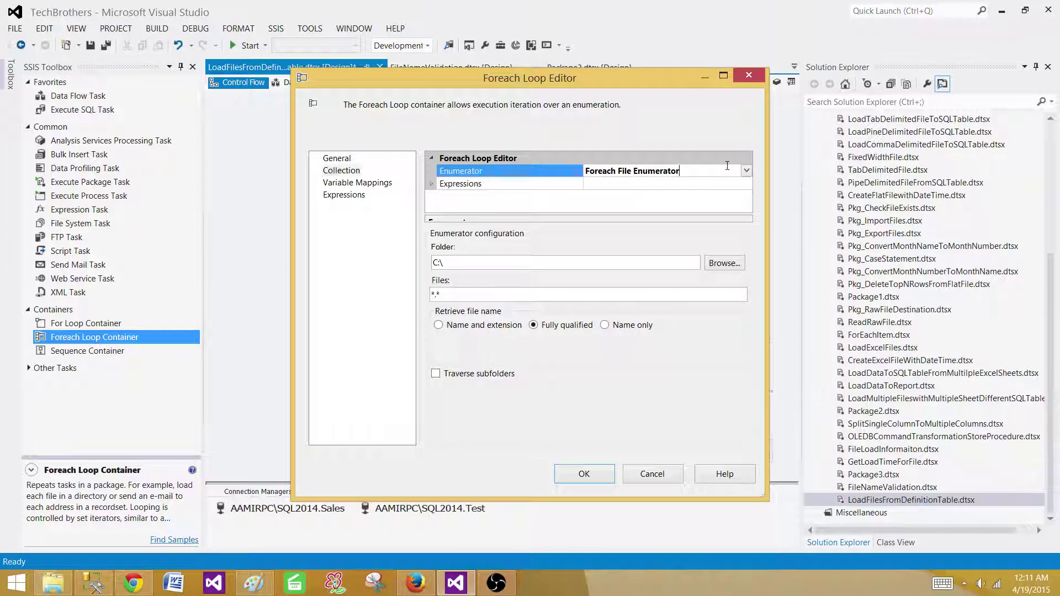
pyautogui.click(746, 172)
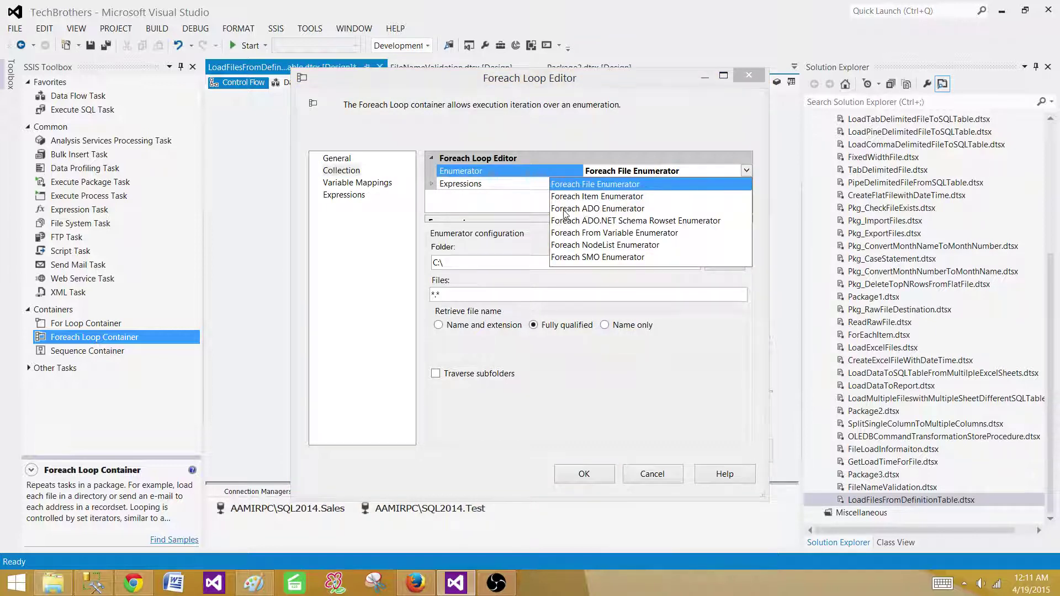
pyautogui.click(616, 209)
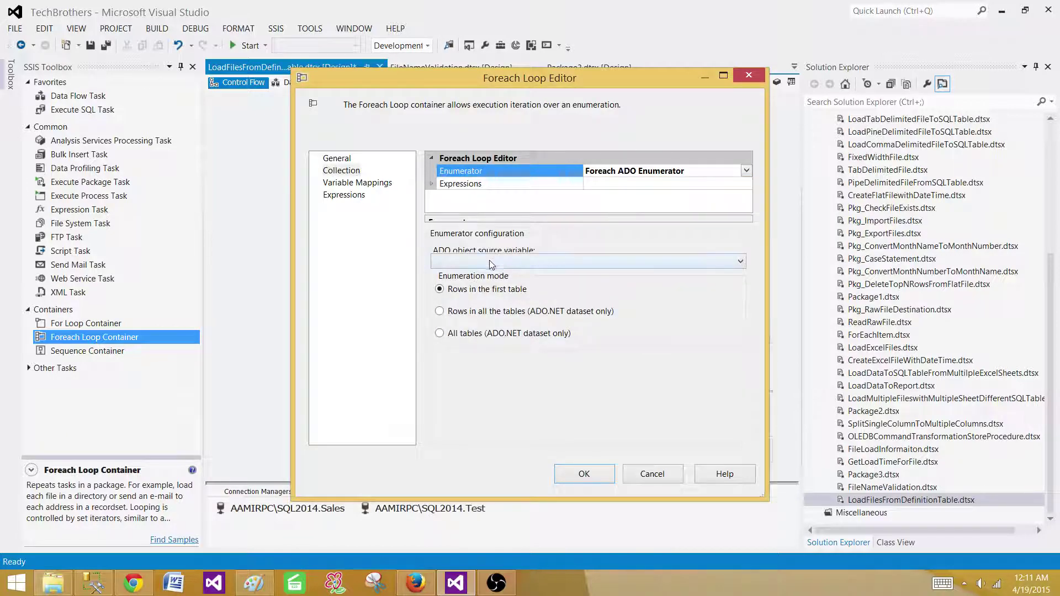
pyautogui.click(491, 263)
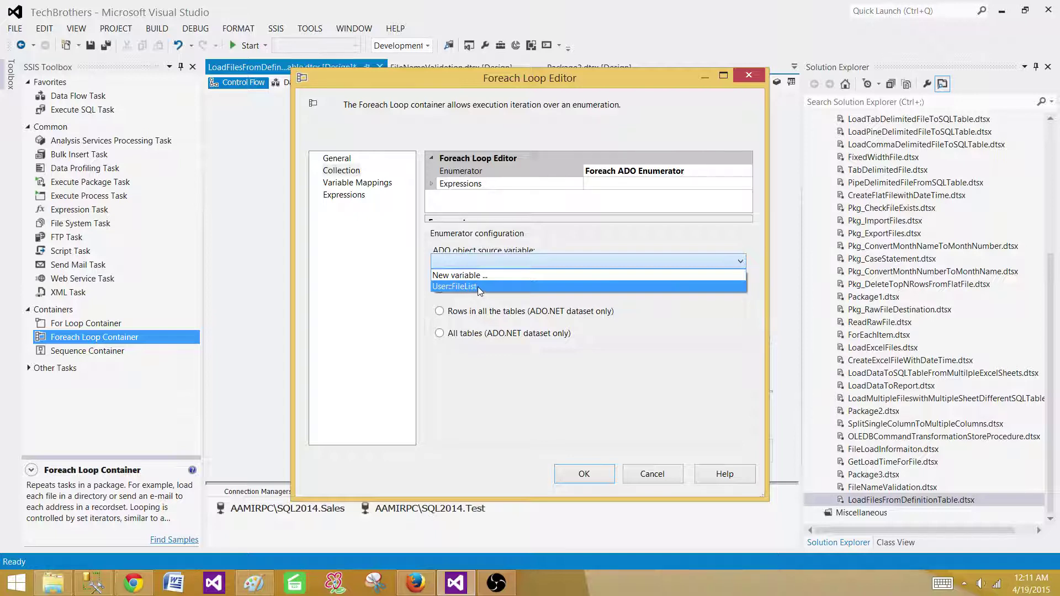
pyautogui.click(476, 287)
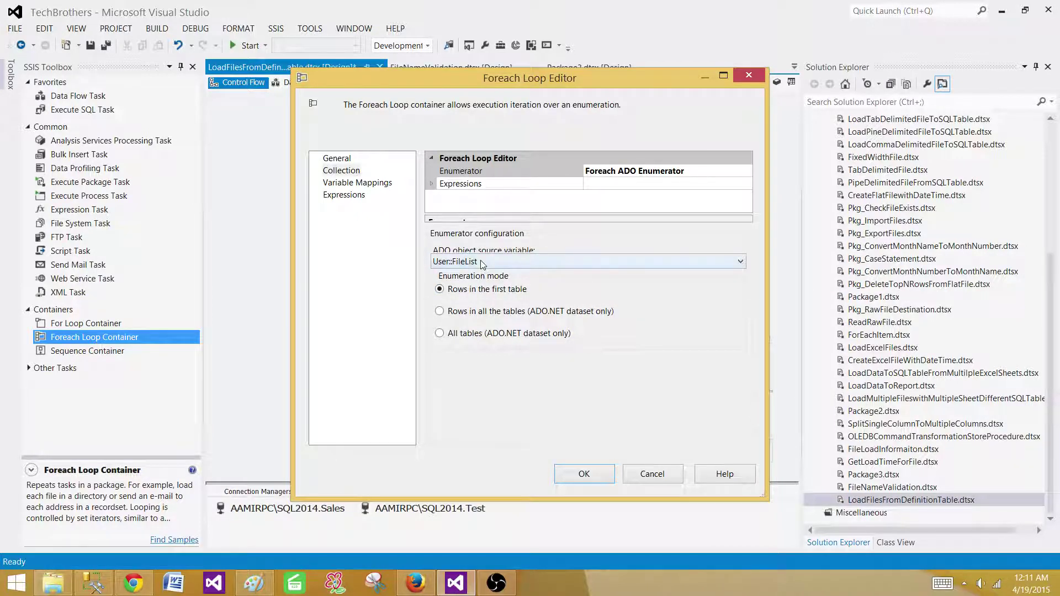
# Create a String variable named FolderName in the Foreach Loop's variable mappings, mapped to index 0
pyautogui.click(344, 185)
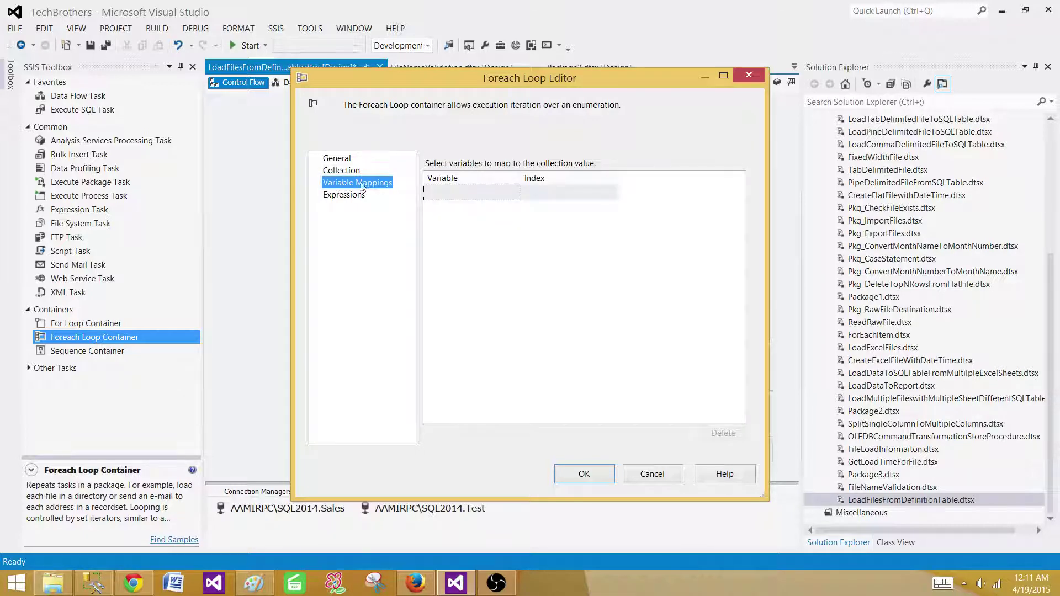
pyautogui.click(502, 193)
pyautogui.click(513, 192)
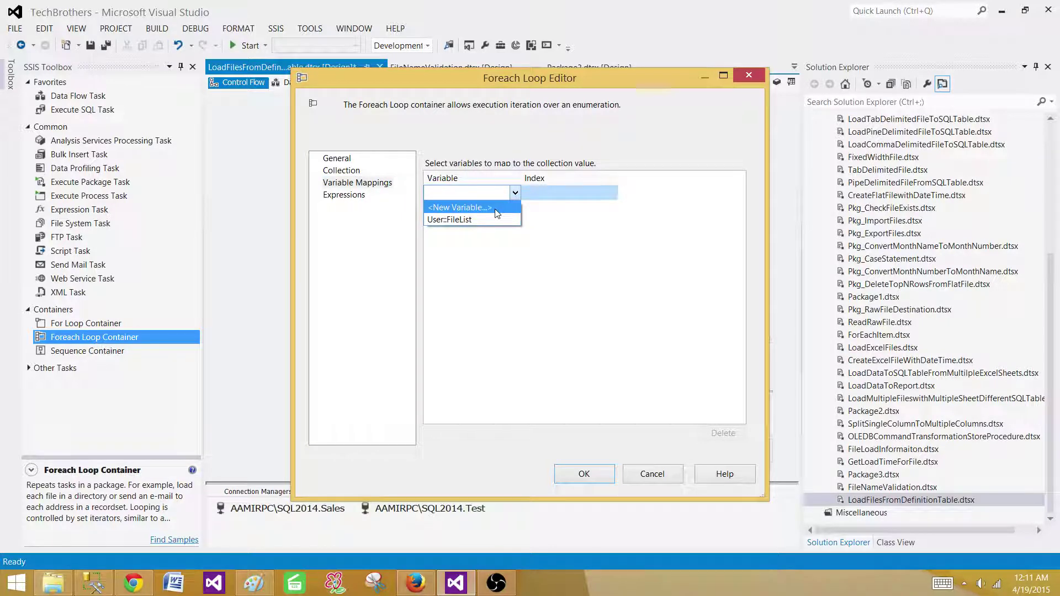
pyautogui.click(488, 213)
pyautogui.click(539, 256)
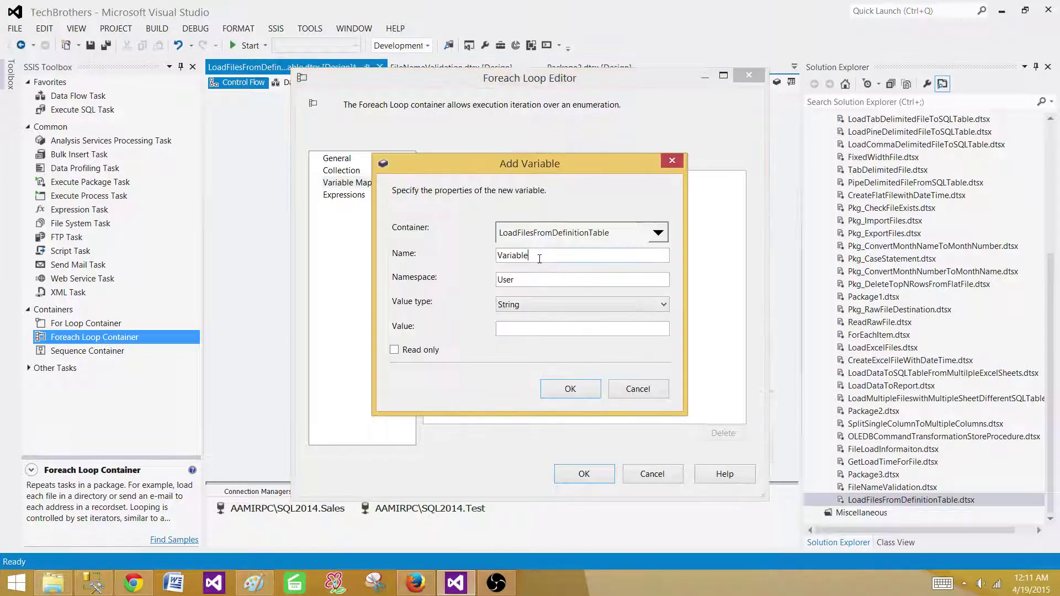
pyautogui.hotkey('ctrl', 'a')
pyautogui.write('FolderName')
pyautogui.click(570, 389)
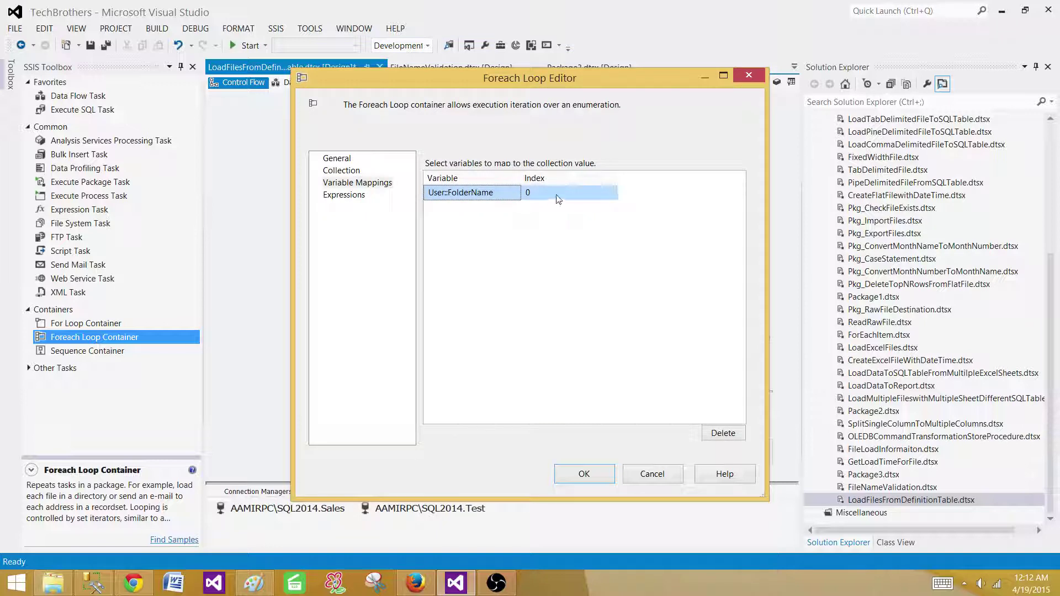
# Create a String variable named FileName in the Foreach Loop's variable mappings, mapped to index 1
pyautogui.click(513, 212)
pyautogui.click(515, 208)
pyautogui.click(507, 225)
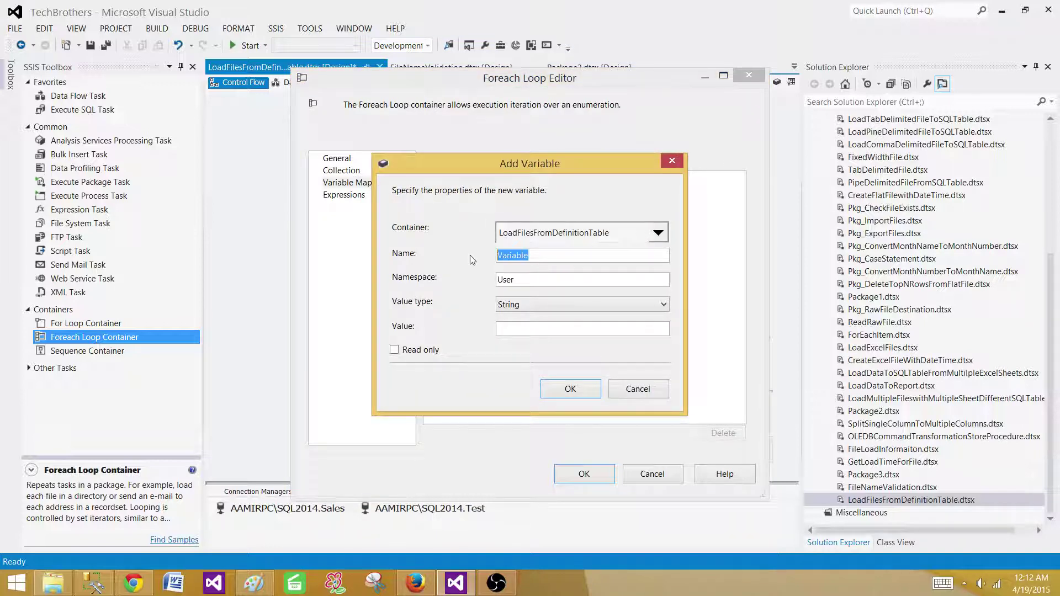
pyautogui.write('FileName')
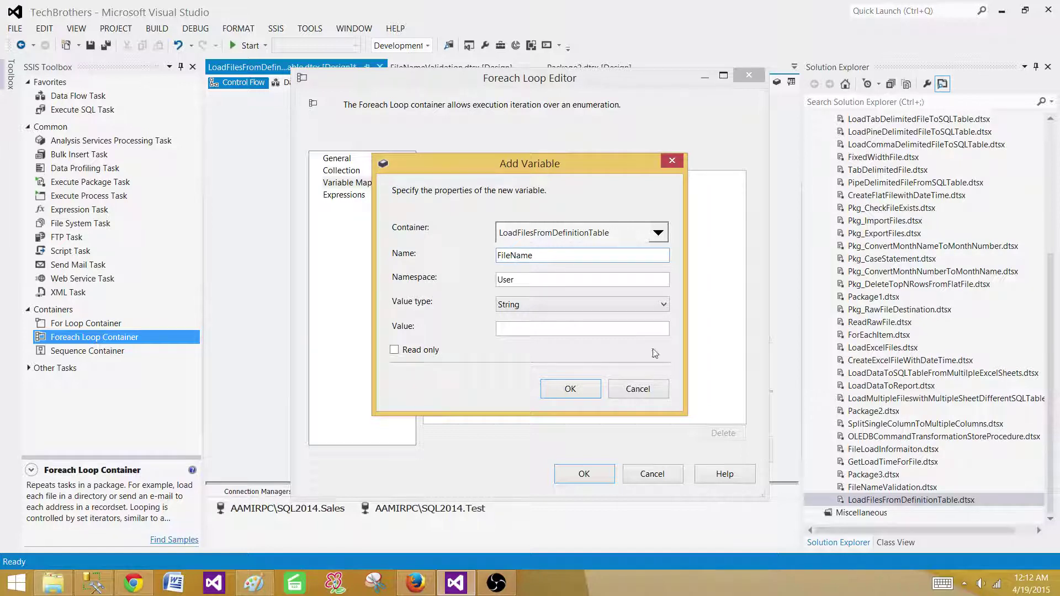
pyautogui.click(572, 399)
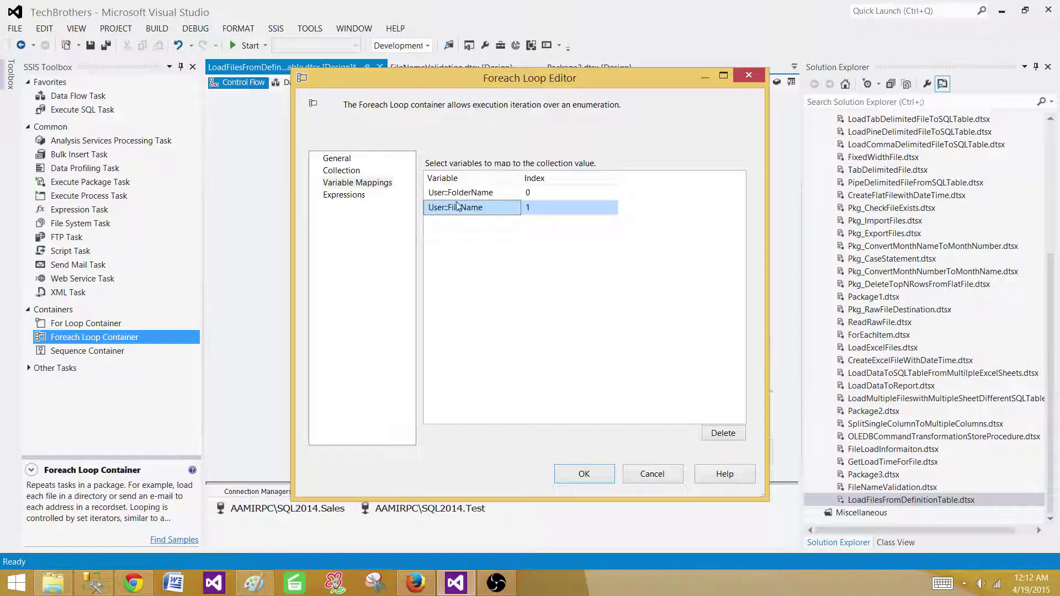
# Check the Foreach Loop's variable mappings and enumerator setting, and accept the container's configuration
pyautogui.click(499, 196)
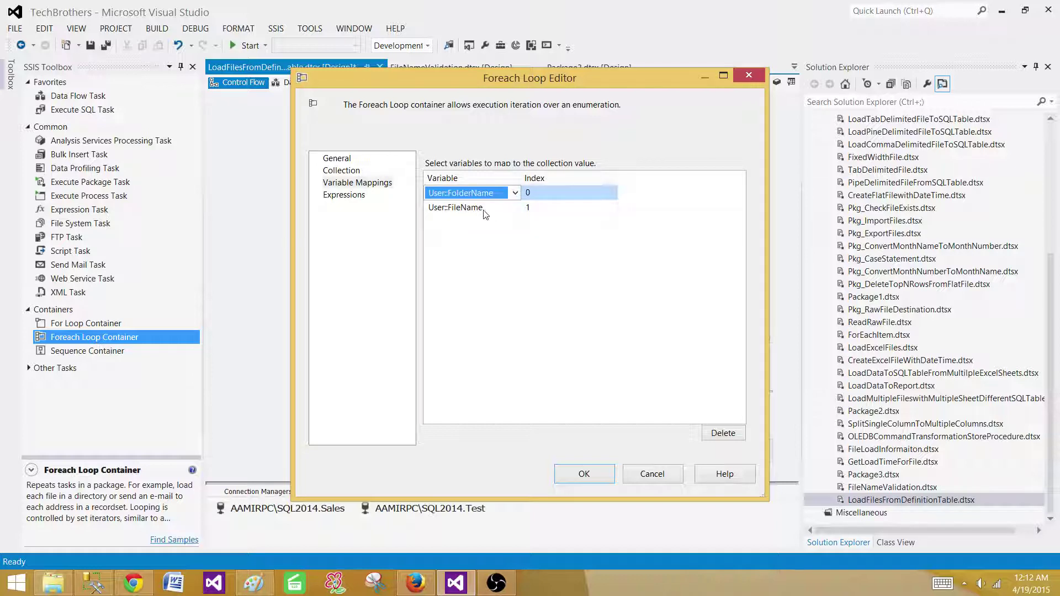
pyautogui.click(555, 259)
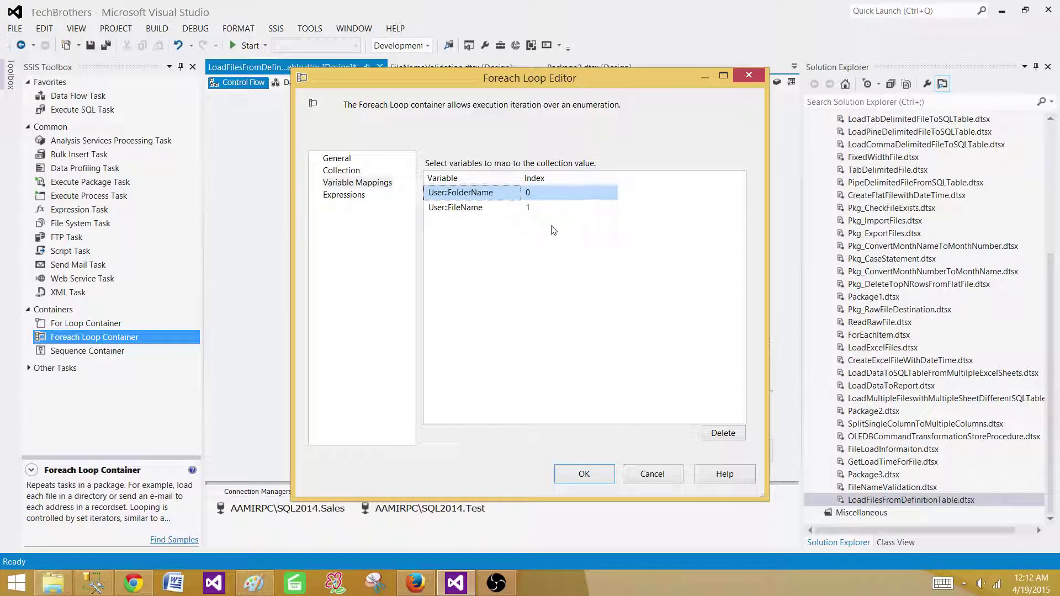
pyautogui.click(341, 171)
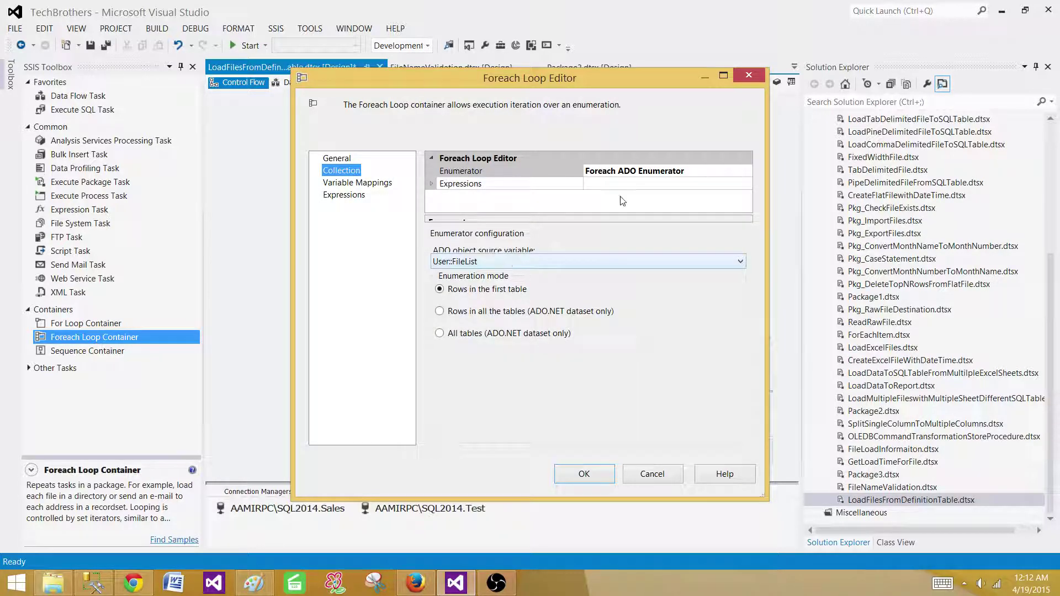
pyautogui.click(735, 172)
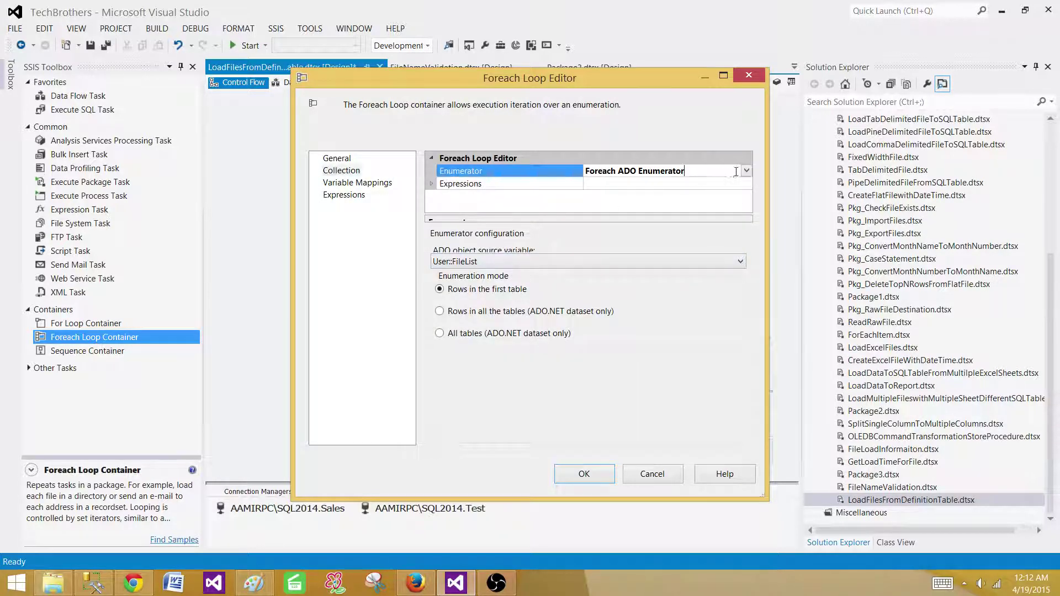
pyautogui.click(747, 171)
pyautogui.click(746, 171)
pyautogui.click(587, 475)
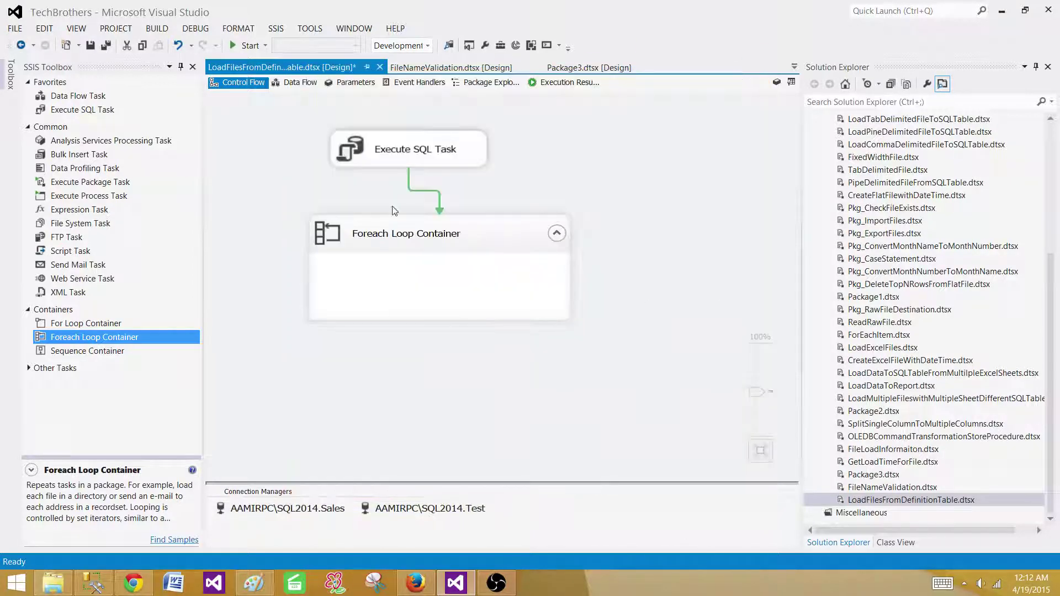
# Move the Foreach Loop Container directly beneath the Execute SQL Task and add a Data Flow Task inside it
pyautogui.moveTo(565, 317)
pyautogui.mouseDown()
pyautogui.moveTo(575, 331)
pyautogui.moveTo(572, 319)
pyautogui.mouseUp()
pyautogui.click(503, 239)
pyautogui.moveTo(503, 239); pyautogui.dragTo(471, 222)
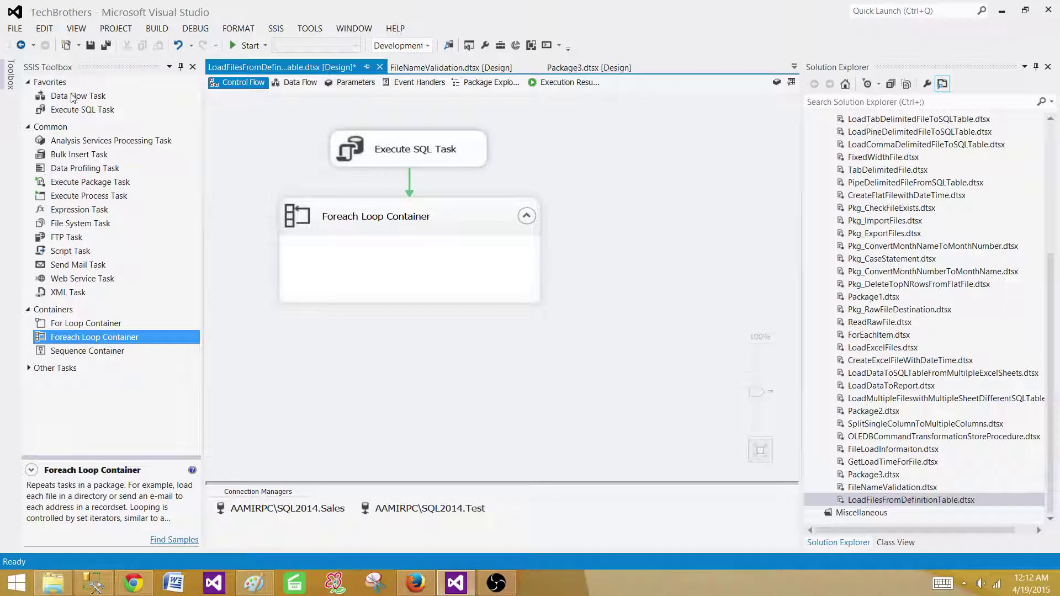
pyautogui.moveTo(71, 97); pyautogui.dragTo(352, 254)
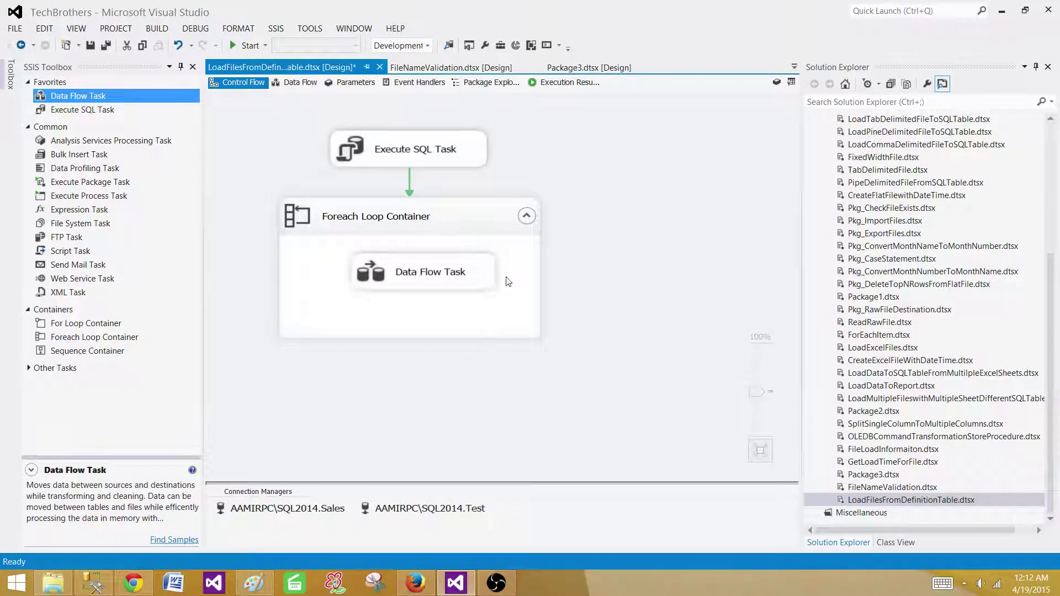
# Open the Data Flow Task and add a Flat File Source near the top of its design surface
pyautogui.doubleClick(487, 277)
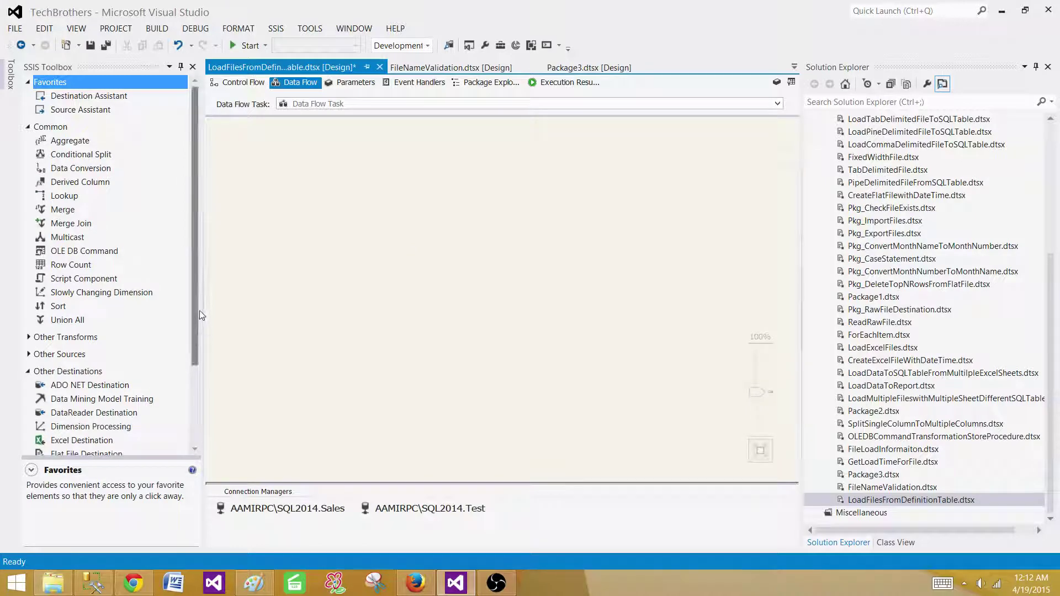
pyautogui.moveTo(193, 306); pyautogui.dragTo(189, 382)
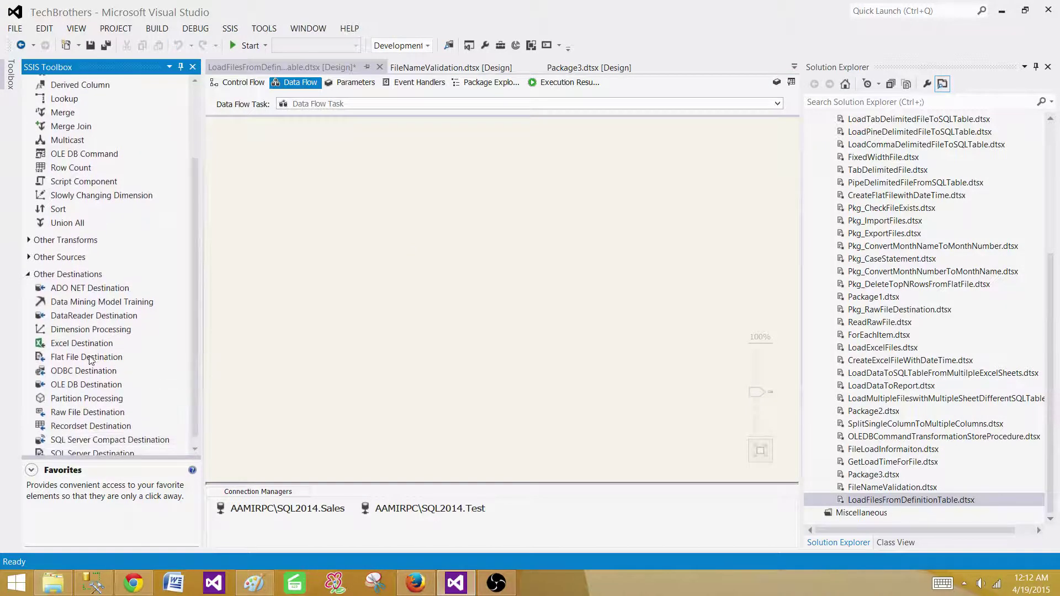
pyautogui.click(28, 274)
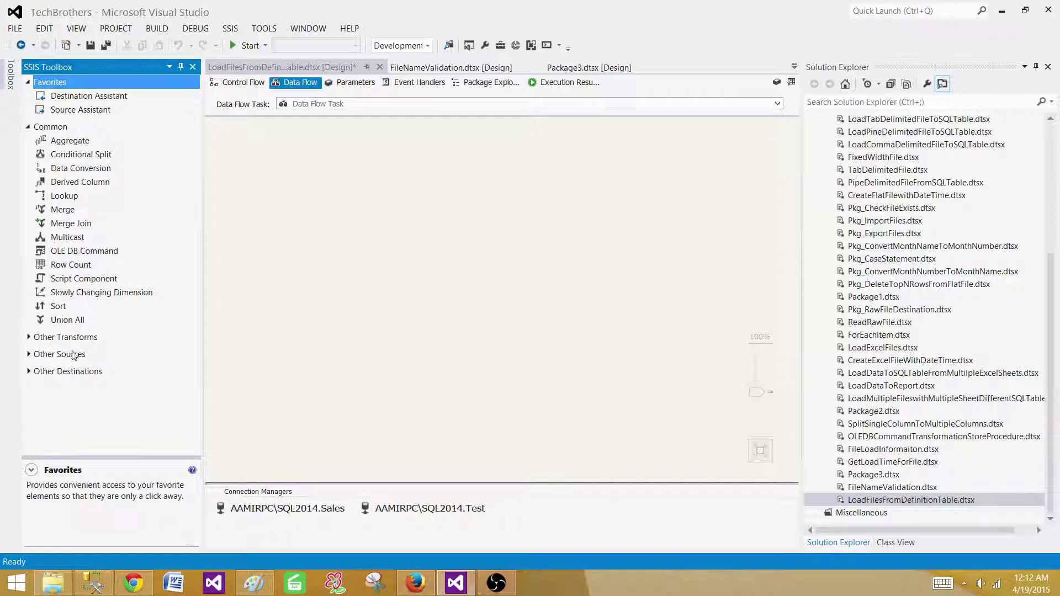
pyautogui.click(29, 355)
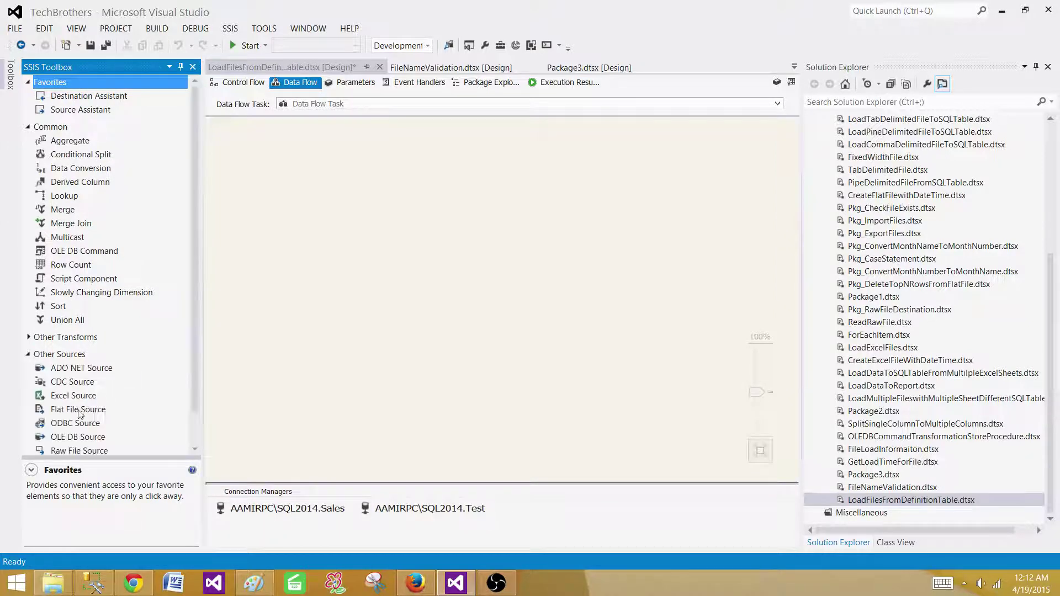
pyautogui.moveTo(81, 414); pyautogui.dragTo(357, 177)
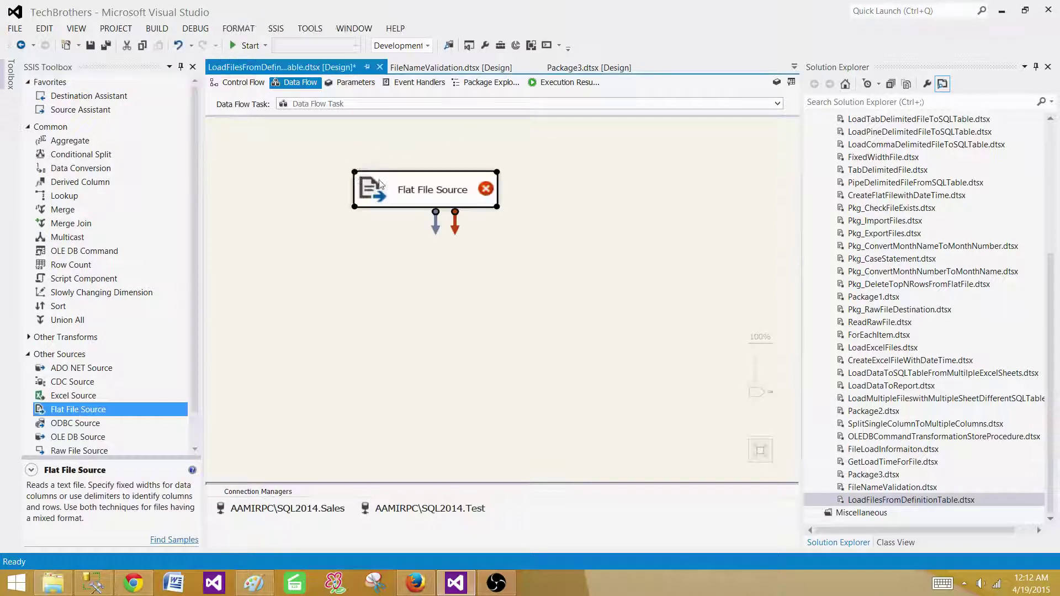
# Start a new flat file connection manager for the Flat File Source using CustomerFile_AS_20150417.txt from InputFolder
pyautogui.doubleClick(486, 197)
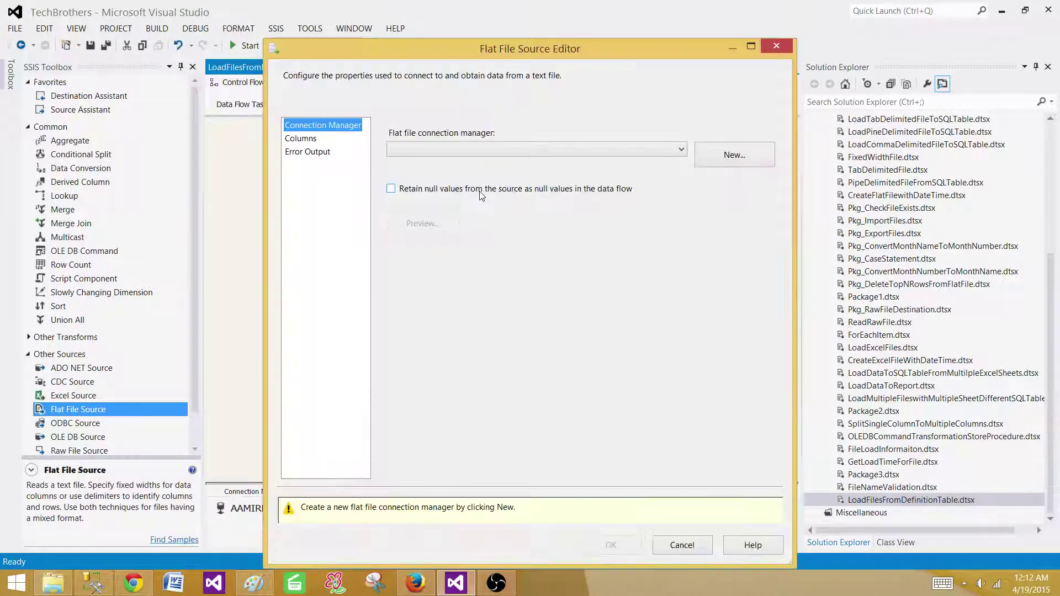
pyautogui.click(735, 157)
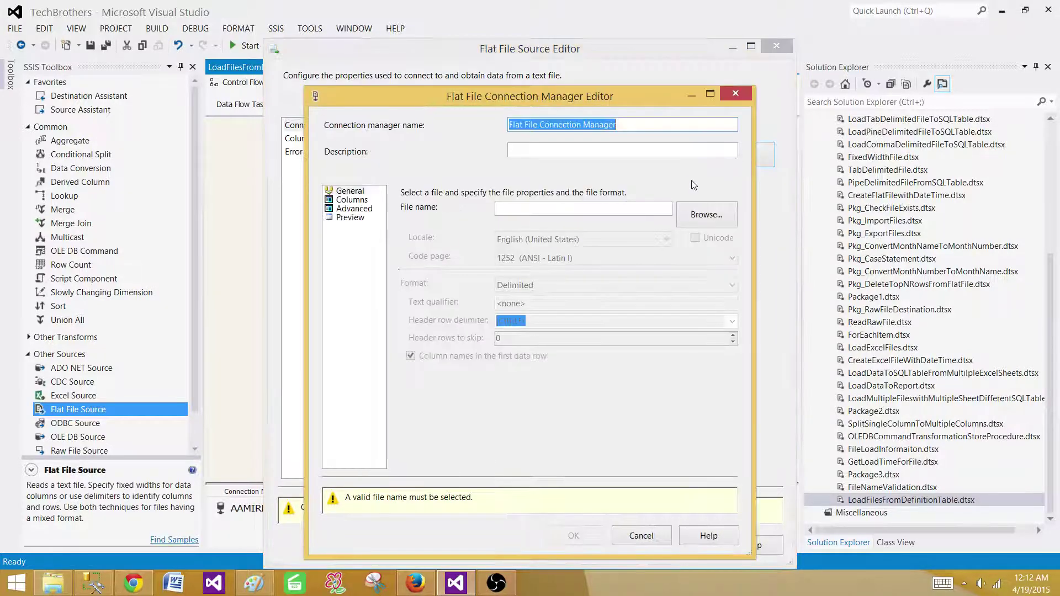
pyautogui.click(695, 216)
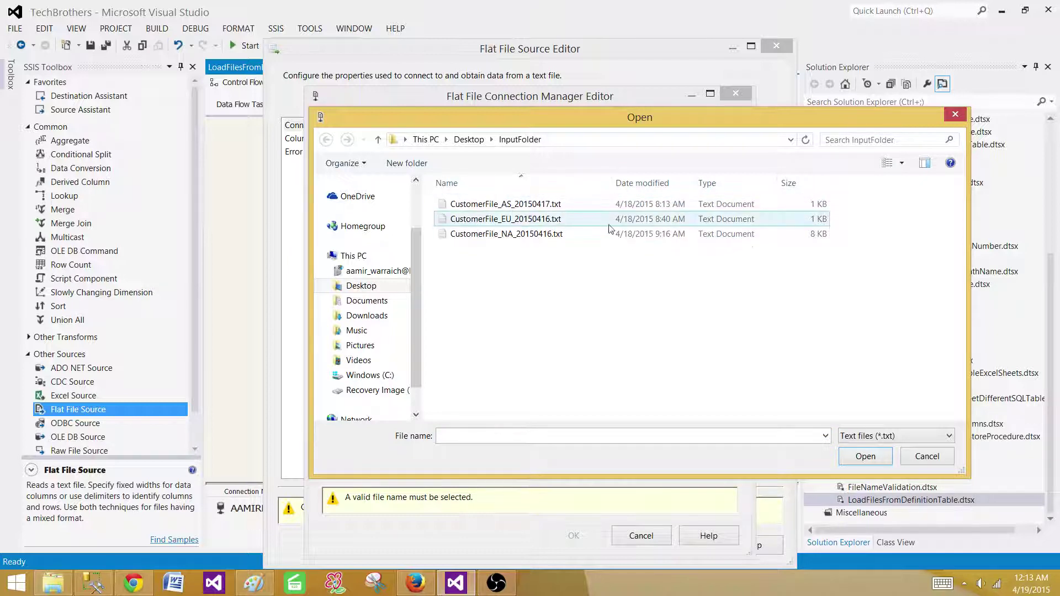
pyautogui.click(521, 208)
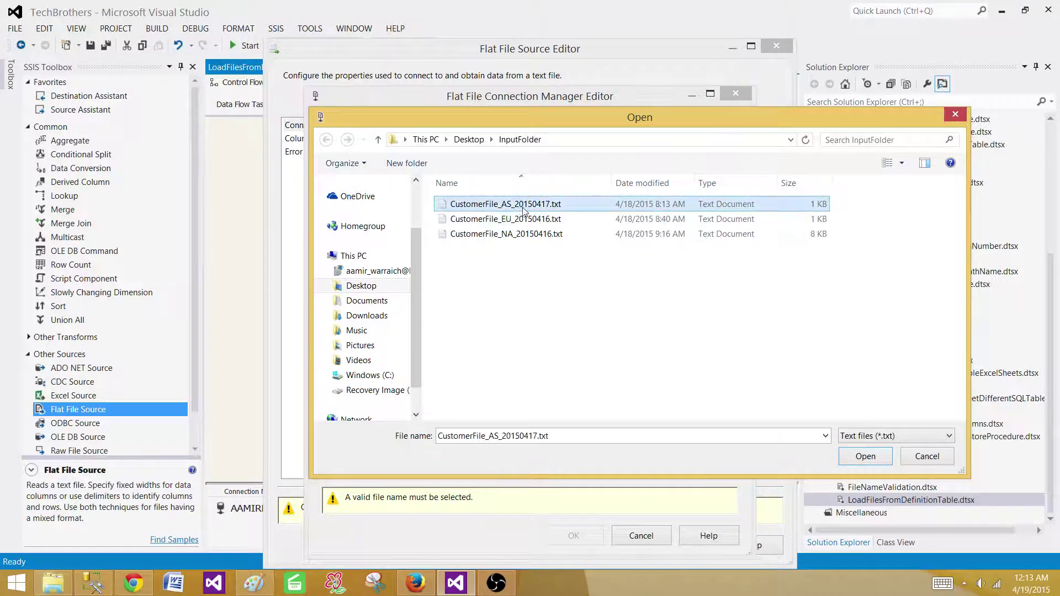
pyautogui.click(853, 457)
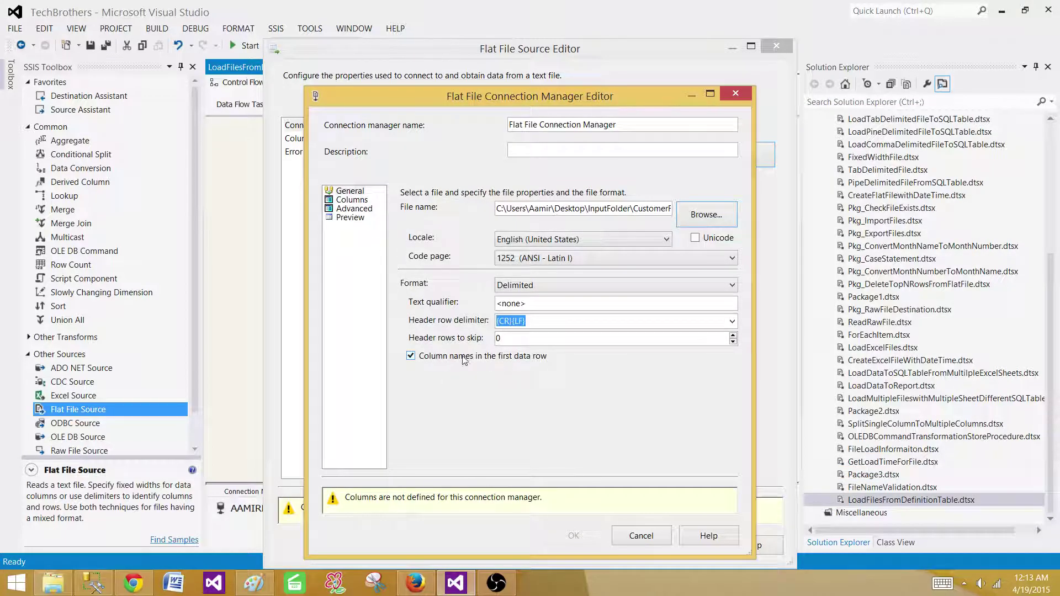
# Load the file's column definitions and set the CustomerID column's data type to four-byte signed integer
pyautogui.click(352, 199)
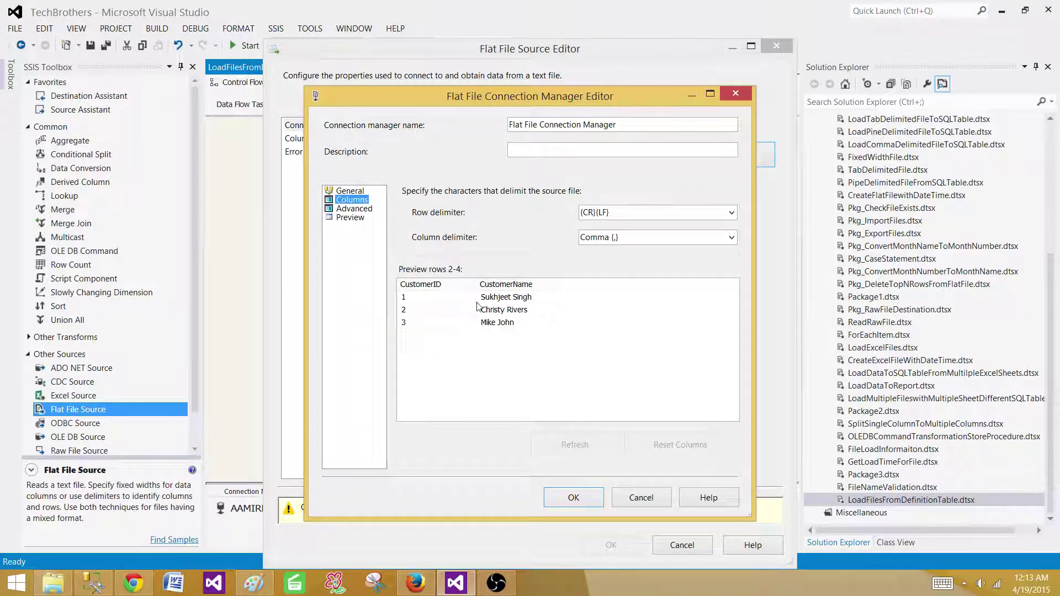
pyautogui.click(352, 210)
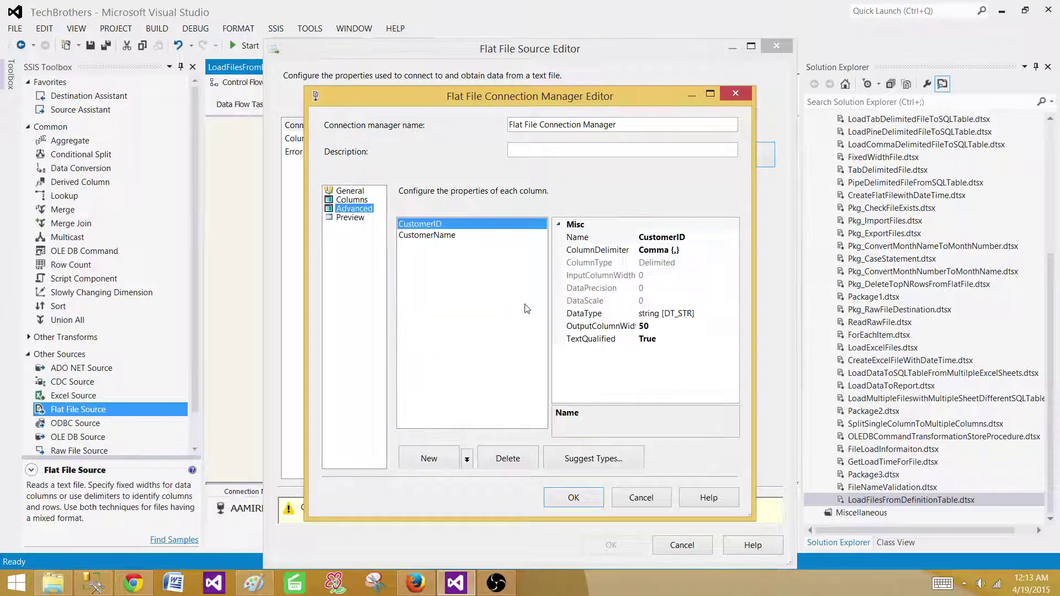
pyautogui.click(668, 313)
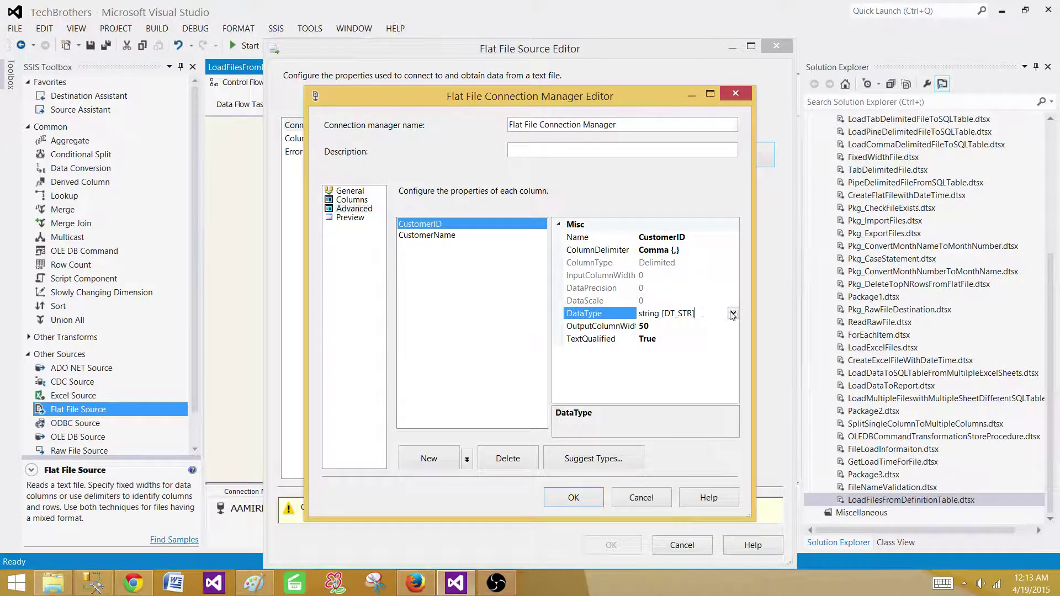
pyautogui.click(733, 313)
pyautogui.click(580, 352)
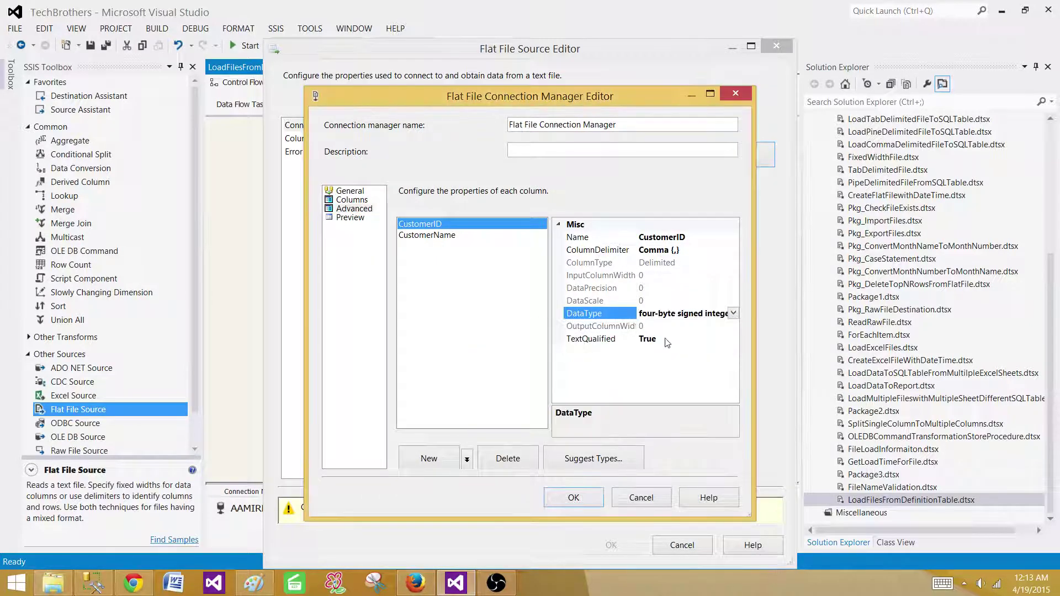
# Set the CustomerName column's output width to 100 and accept the flat file connection manager
pyautogui.click(431, 237)
pyautogui.click(666, 326)
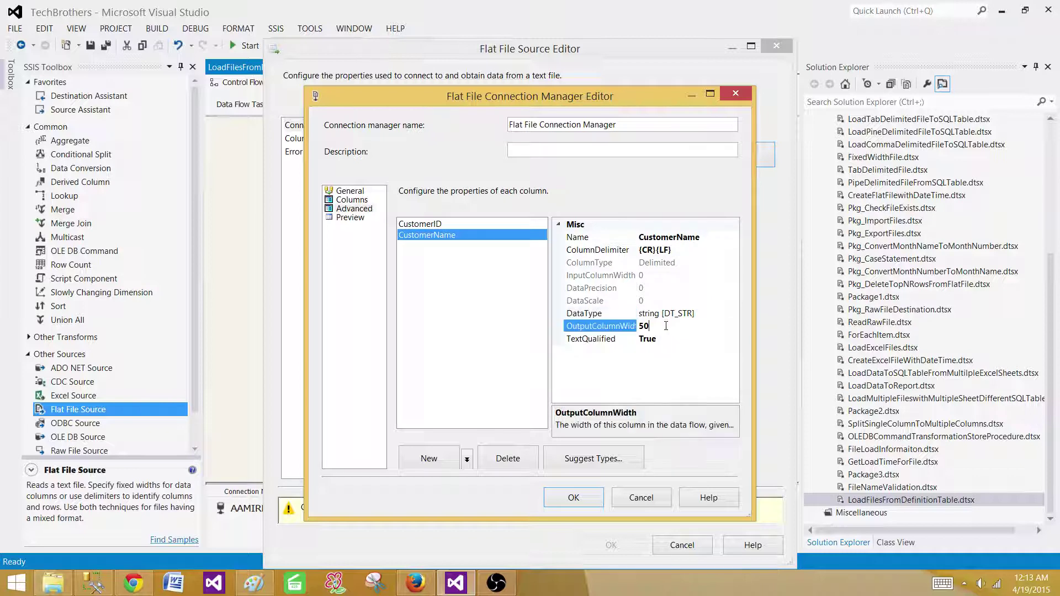
pyautogui.doubleClick(642, 326)
pyautogui.write('100')
pyautogui.click(577, 502)
# Retain source null values in the Flat File Source, check its CustomerID and CustomerName columns, and accept the settings
pyautogui.click(391, 192)
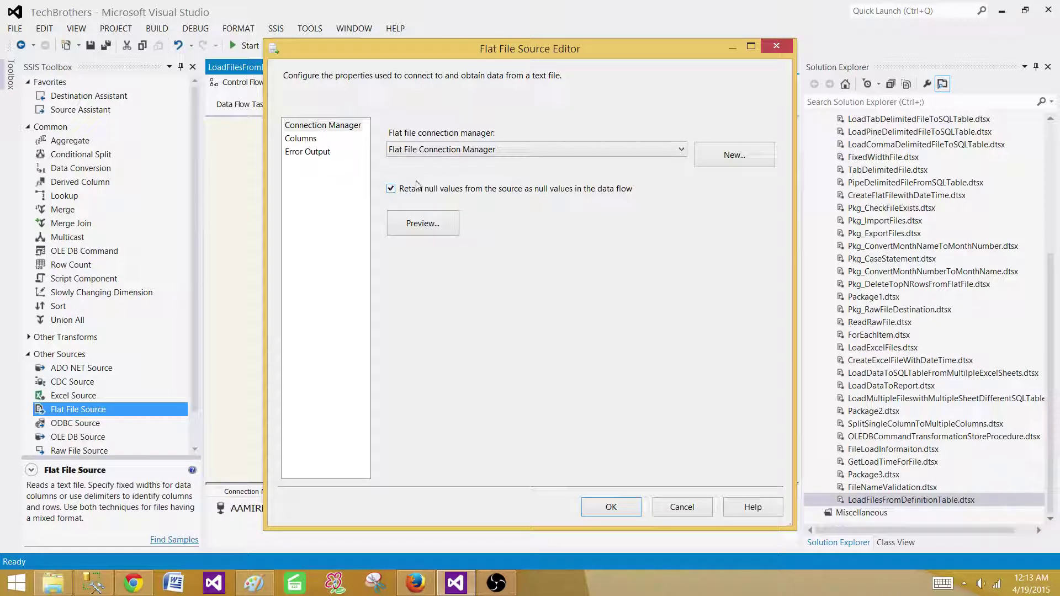
pyautogui.click(300, 139)
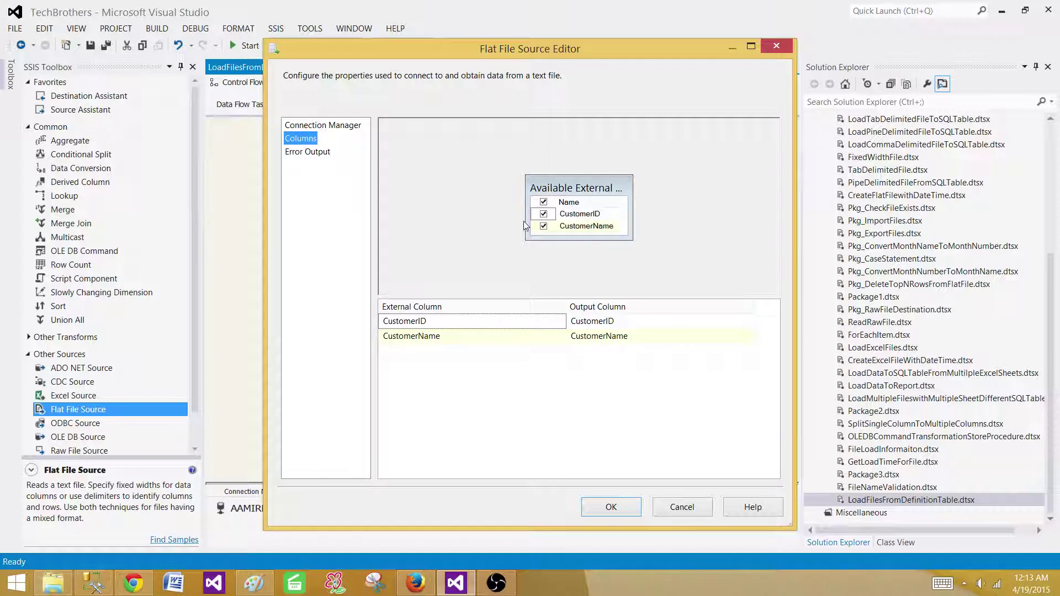
pyautogui.click(610, 505)
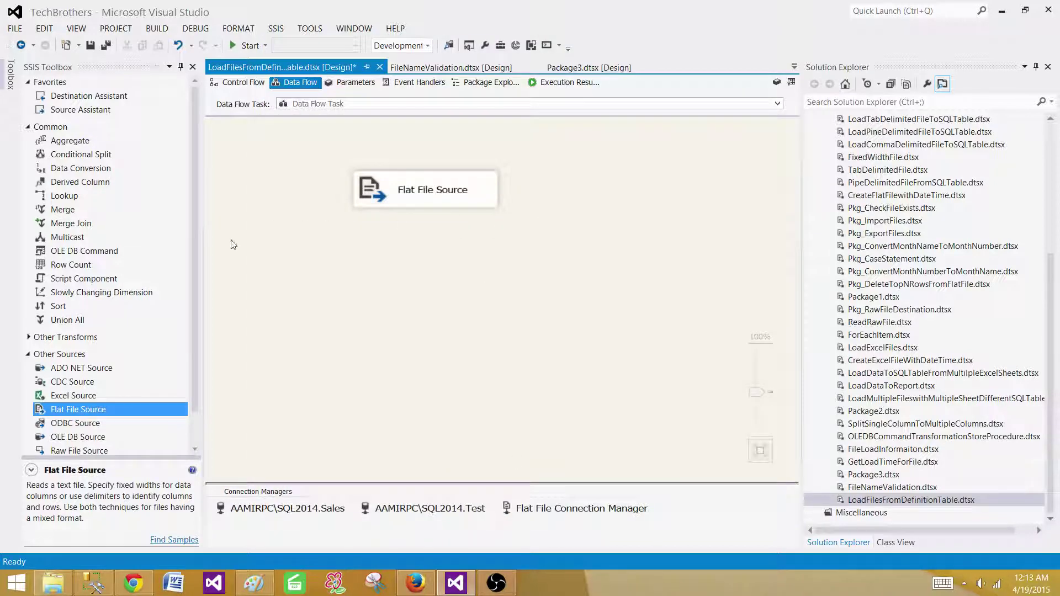
# Add an OLE DB Destination below the Flat File Source and connect the source's output to it
pyautogui.click(29, 354)
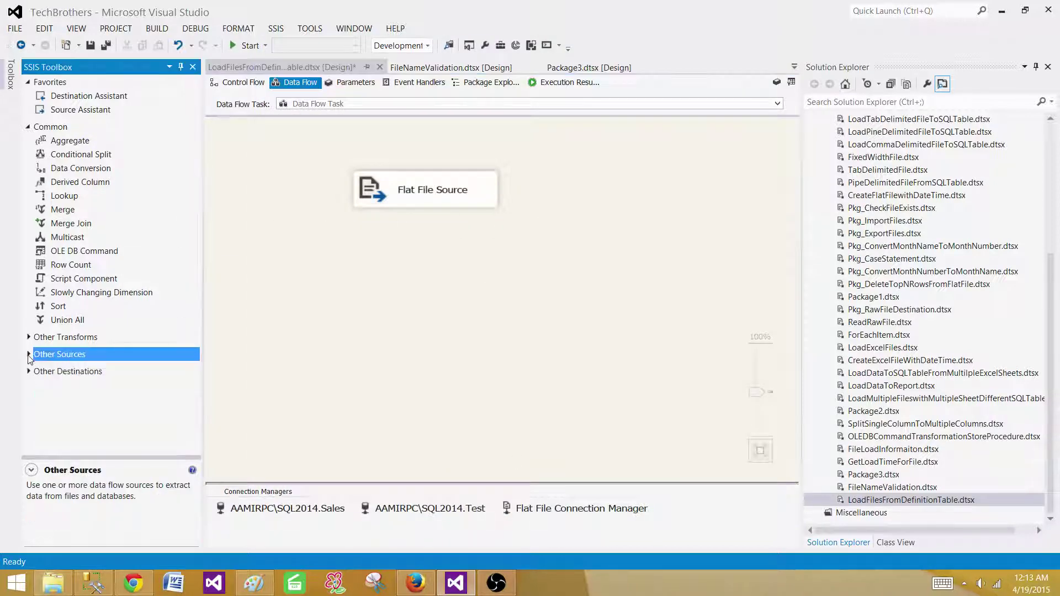
pyautogui.click(28, 372)
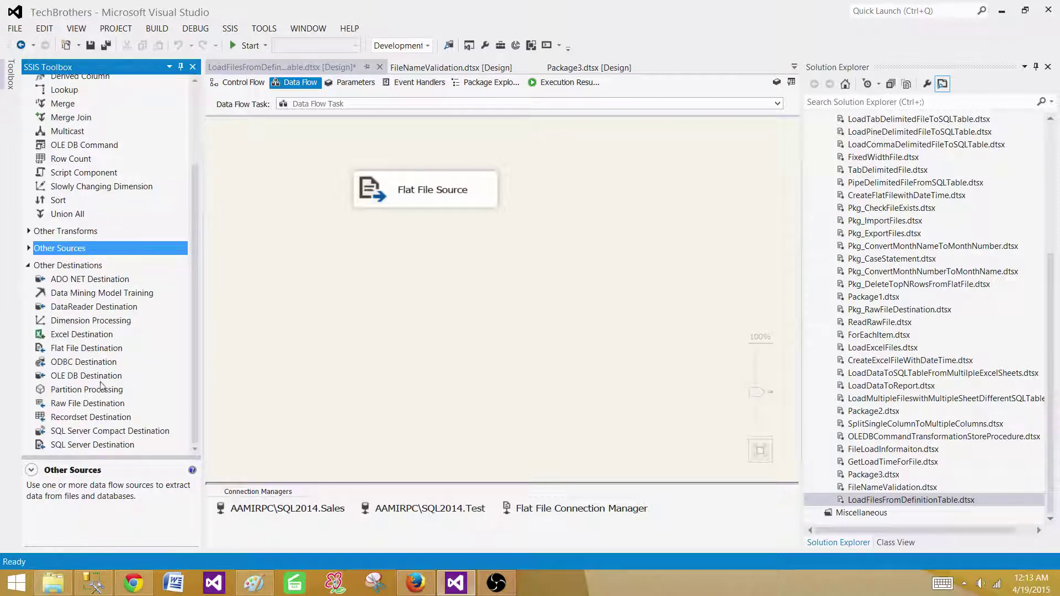
pyautogui.moveTo(71, 380); pyautogui.dragTo(358, 246)
pyautogui.click(608, 222)
pyautogui.click(430, 193)
pyautogui.moveTo(426, 209); pyautogui.dragTo(437, 259)
pyautogui.click(570, 270)
# Point the OLE DB Destination at the SQL2014.Test connection and its [dbo].[Customer] table
pyautogui.doubleClick(499, 267)
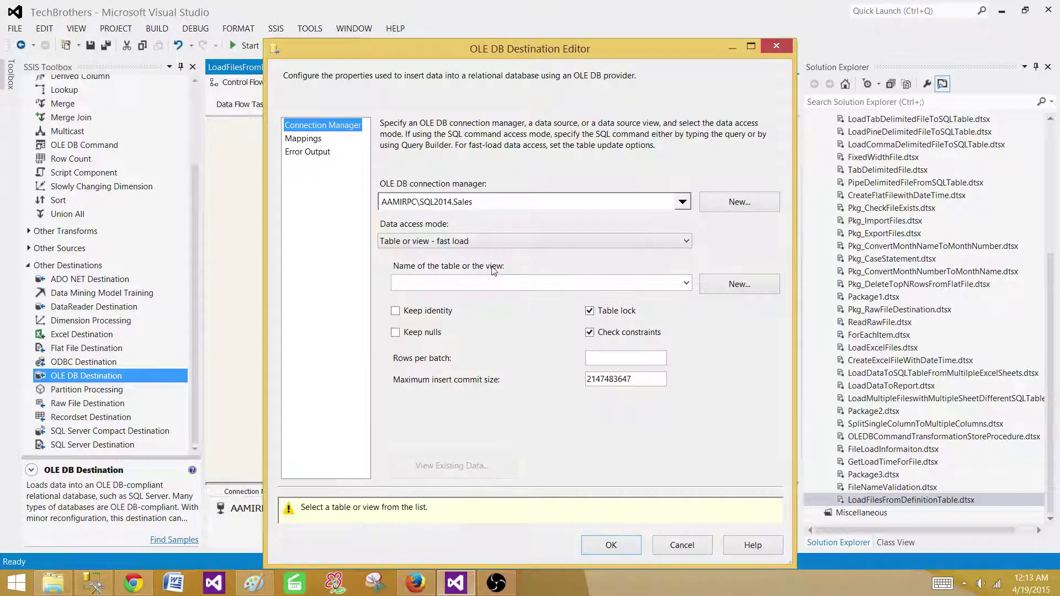
pyautogui.click(583, 203)
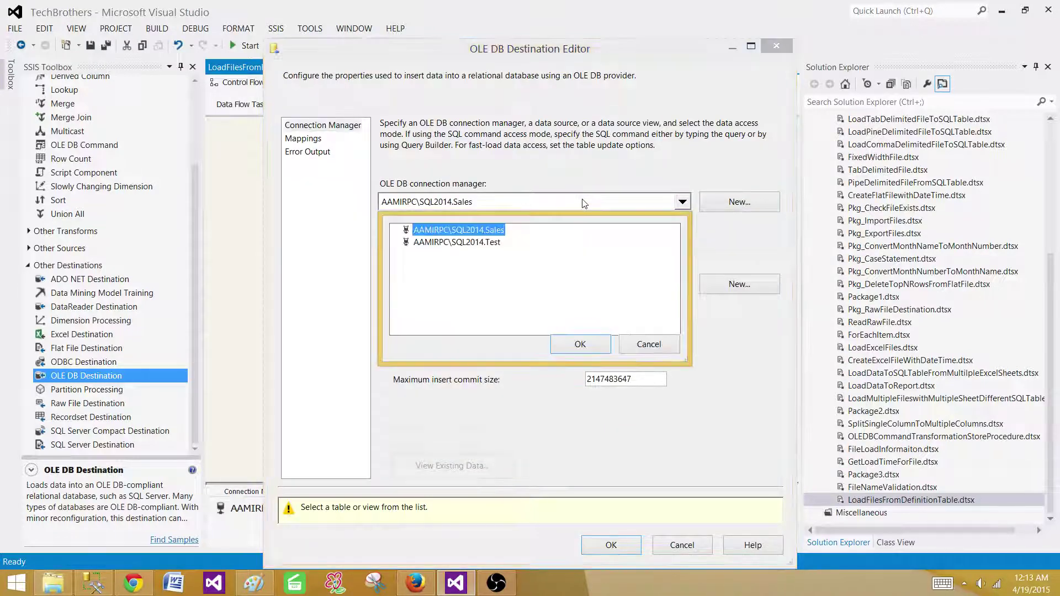
pyautogui.click(470, 245)
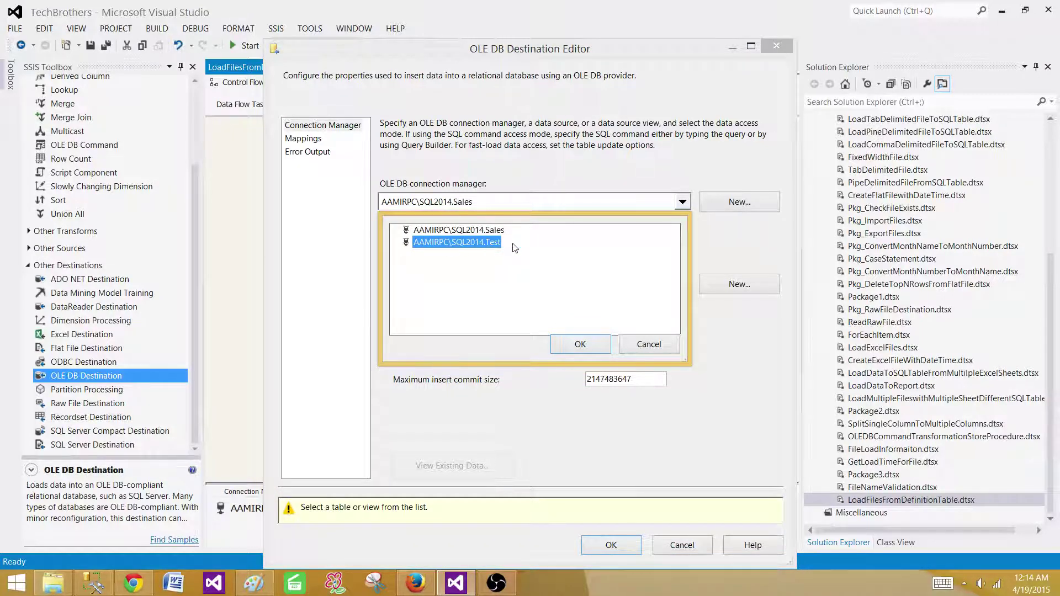
pyautogui.click(578, 343)
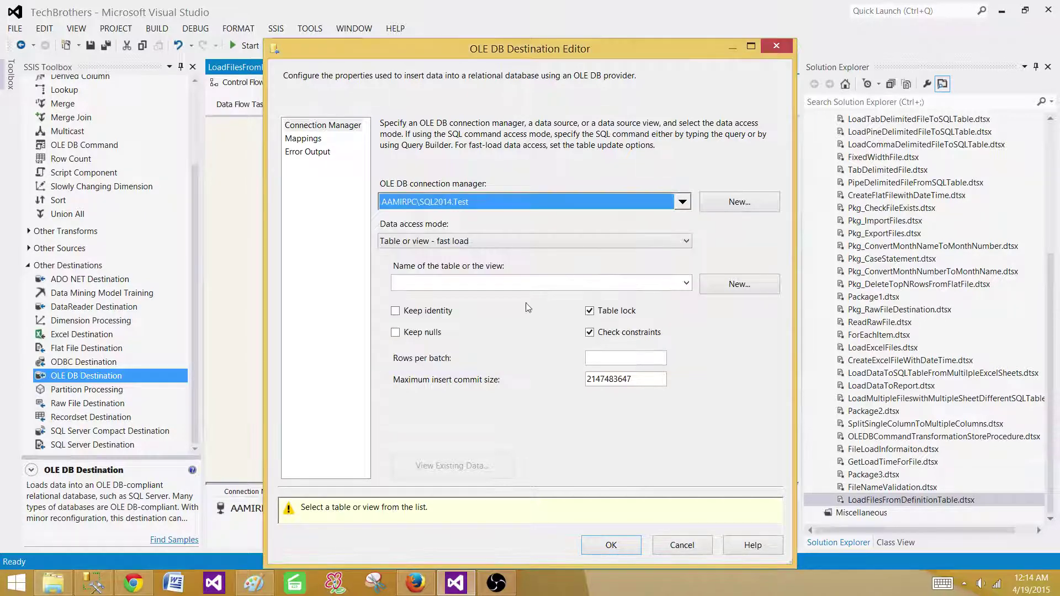
pyautogui.click(515, 283)
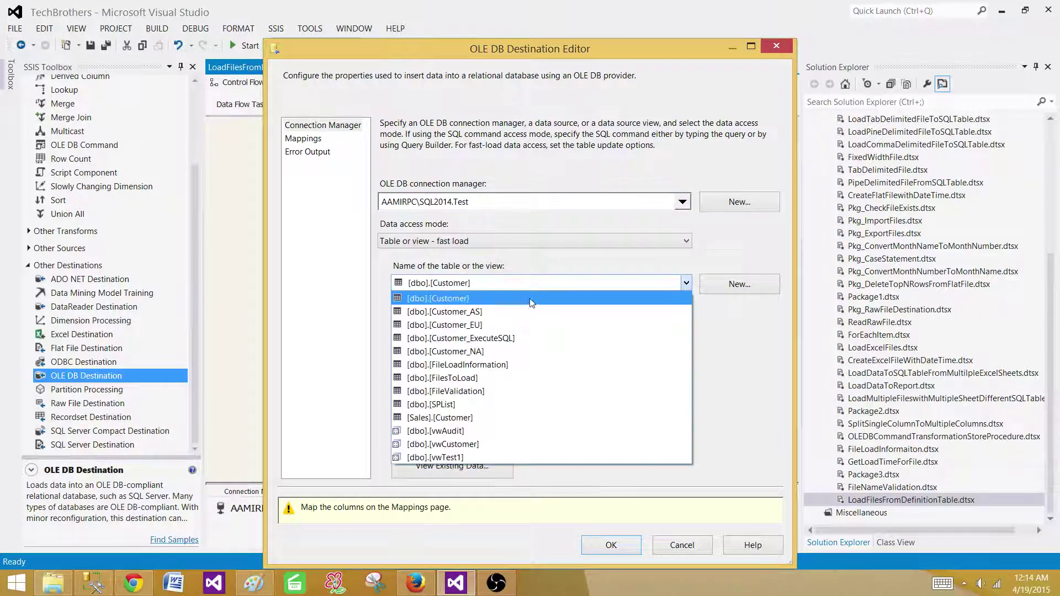
pyautogui.click(467, 300)
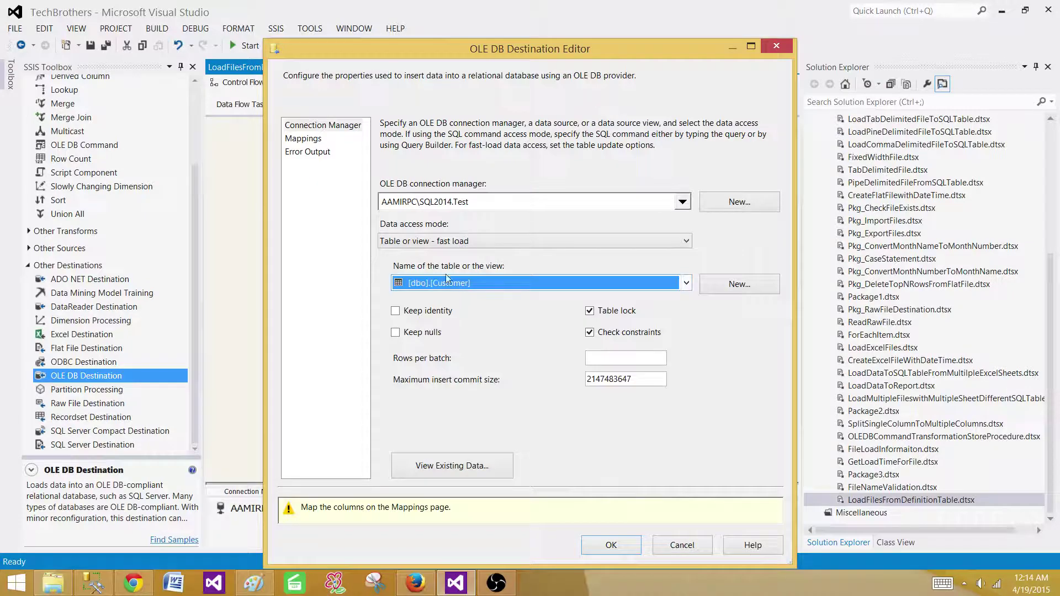
# Map CustomerID and CustomerName to the matching destination columns, accept the settings, and align the destination under the Flat File Source
pyautogui.click(304, 139)
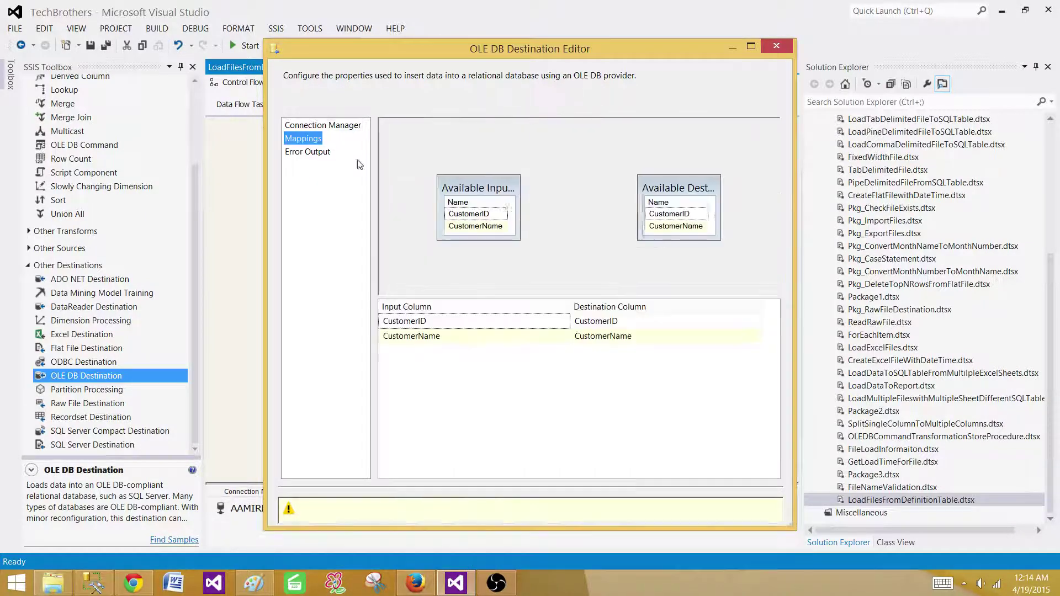
pyautogui.click(629, 323)
pyautogui.click(464, 324)
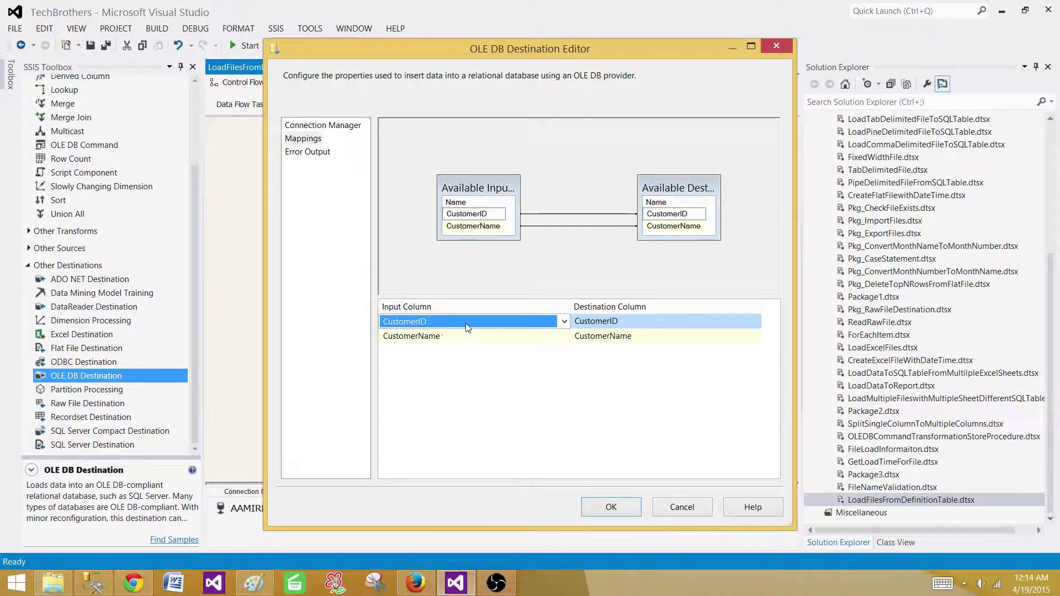
pyautogui.click(466, 326)
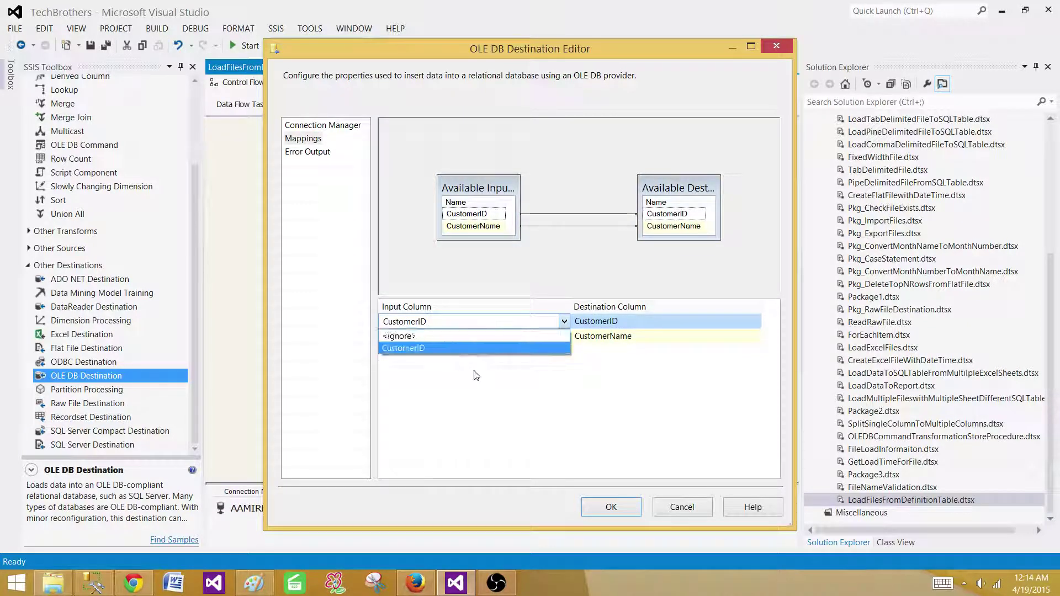
pyautogui.click(475, 375)
pyautogui.click(443, 315)
pyautogui.click(450, 349)
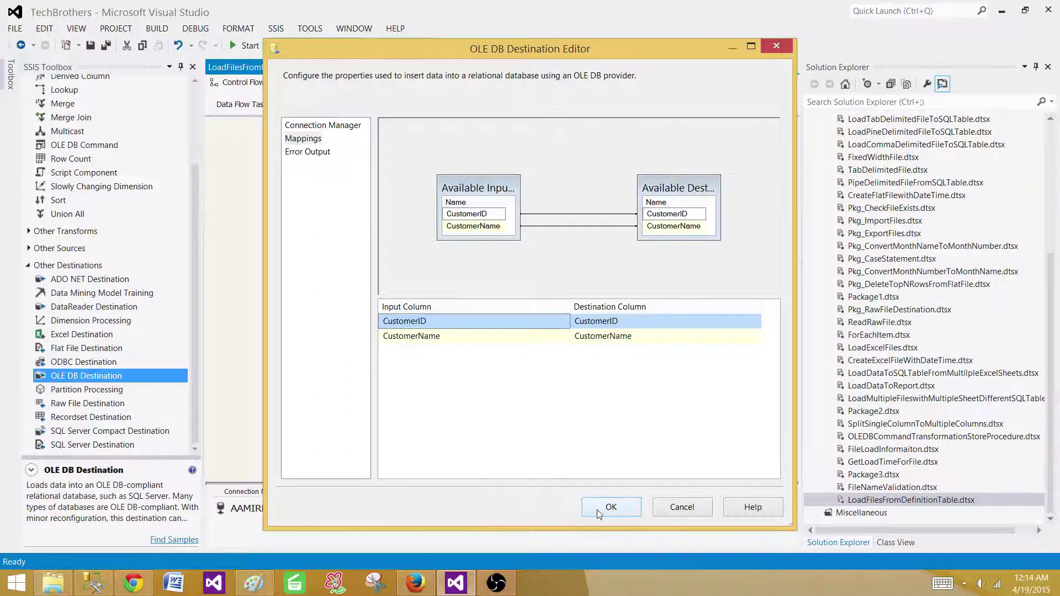
pyautogui.click(610, 507)
pyautogui.click(588, 241)
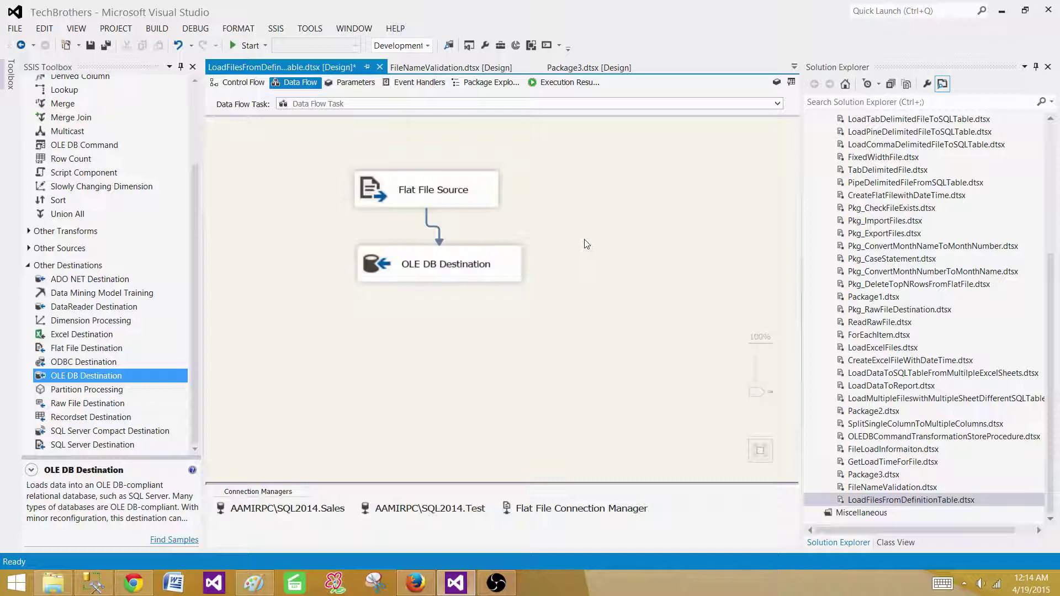
pyautogui.moveTo(508, 262); pyautogui.dragTo(491, 253)
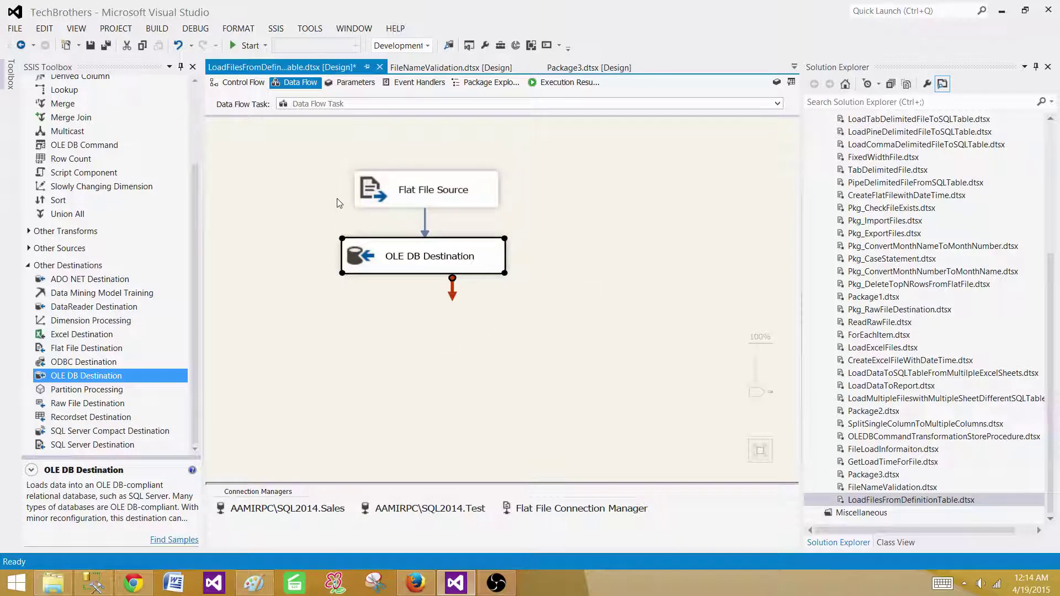
# Return to the control flow and review the Execute SQL Task's general settings
pyautogui.click(243, 83)
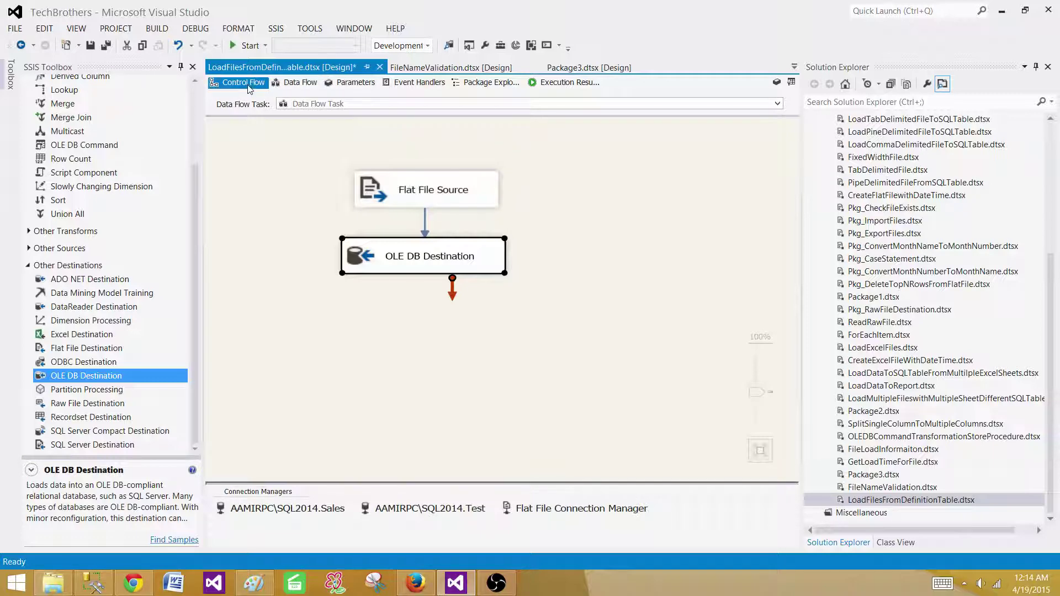
pyautogui.click(417, 220)
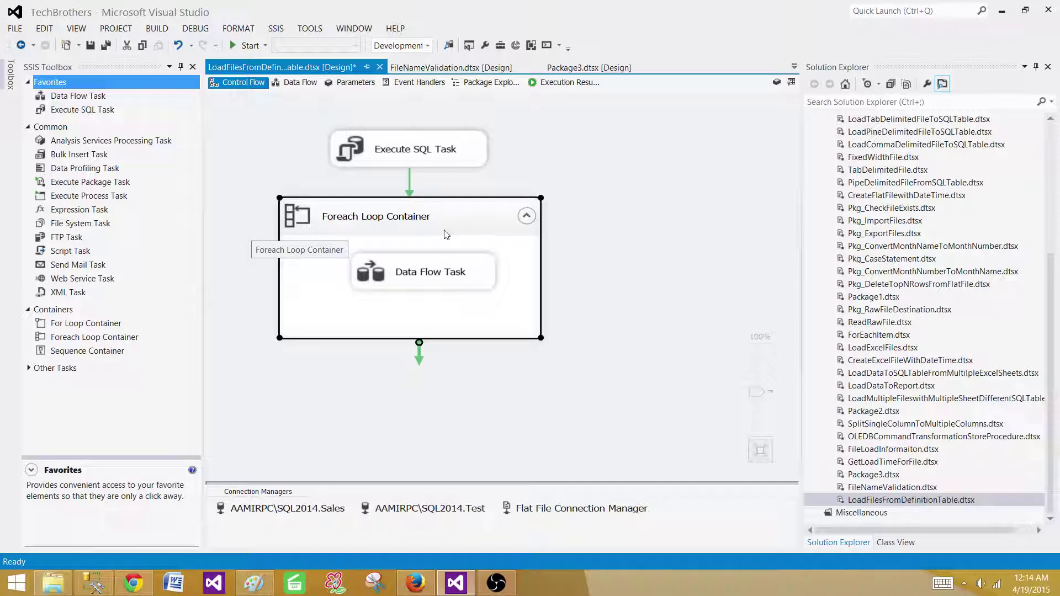
pyautogui.doubleClick(447, 160)
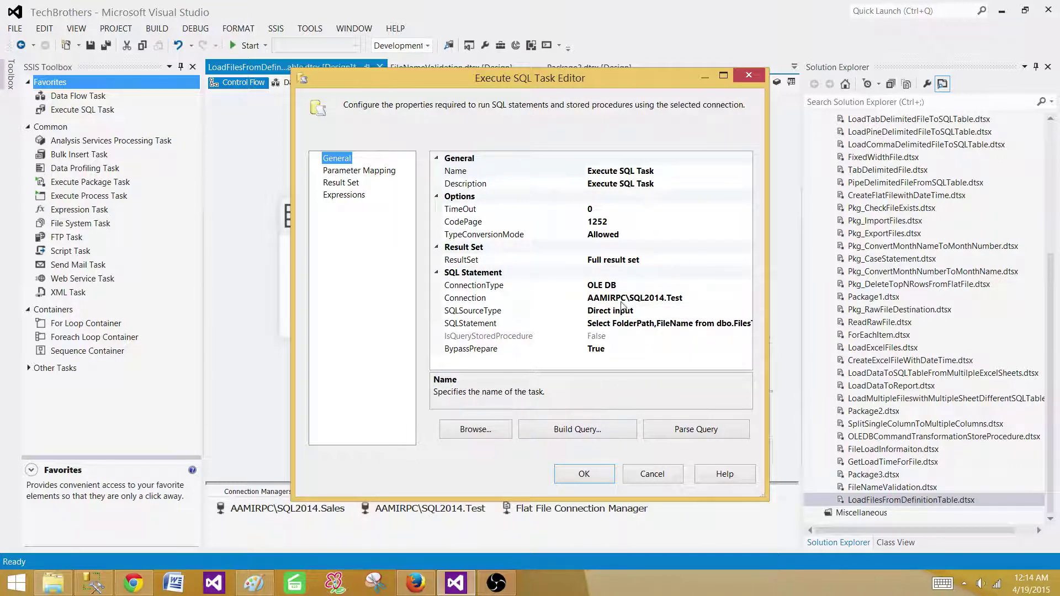
pyautogui.click(583, 474)
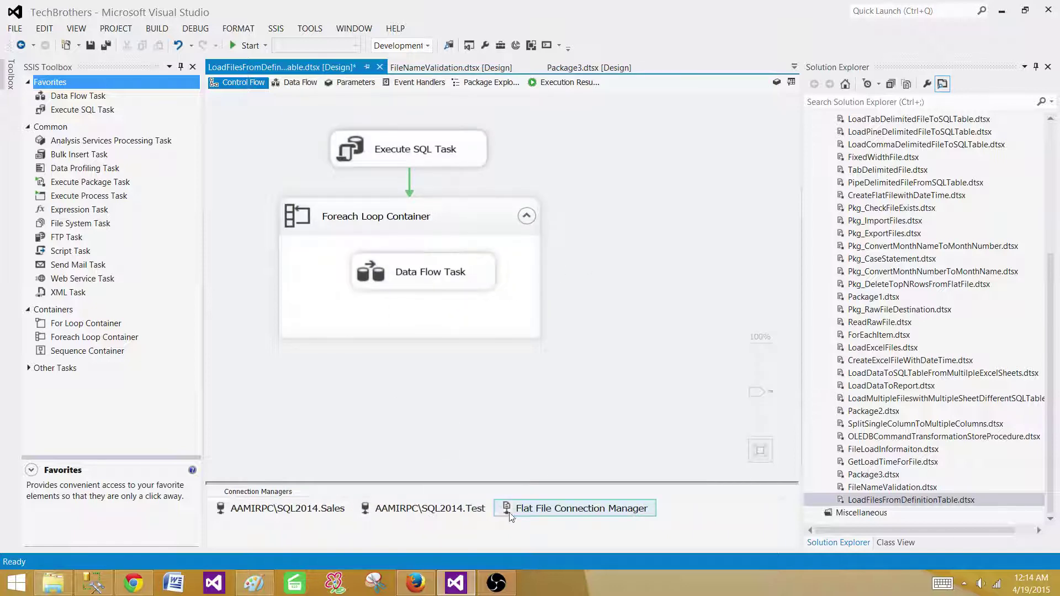
# Start a property expression for ConnectionString on the Flat File Connection Manager and open its expression builder
pyautogui.rightClick(567, 513)
pyautogui.click(580, 493)
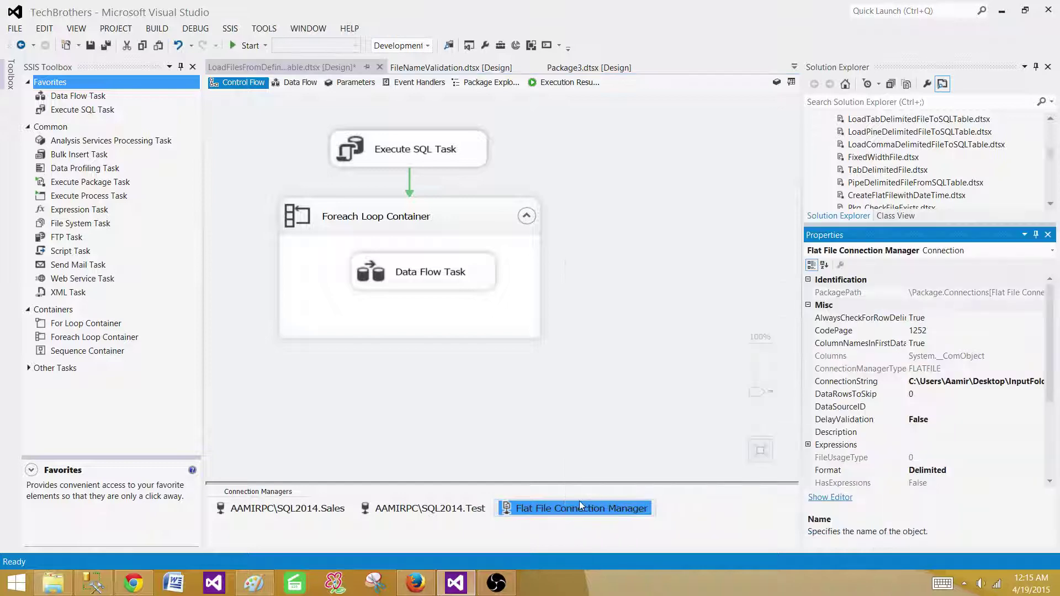
pyautogui.click(810, 449)
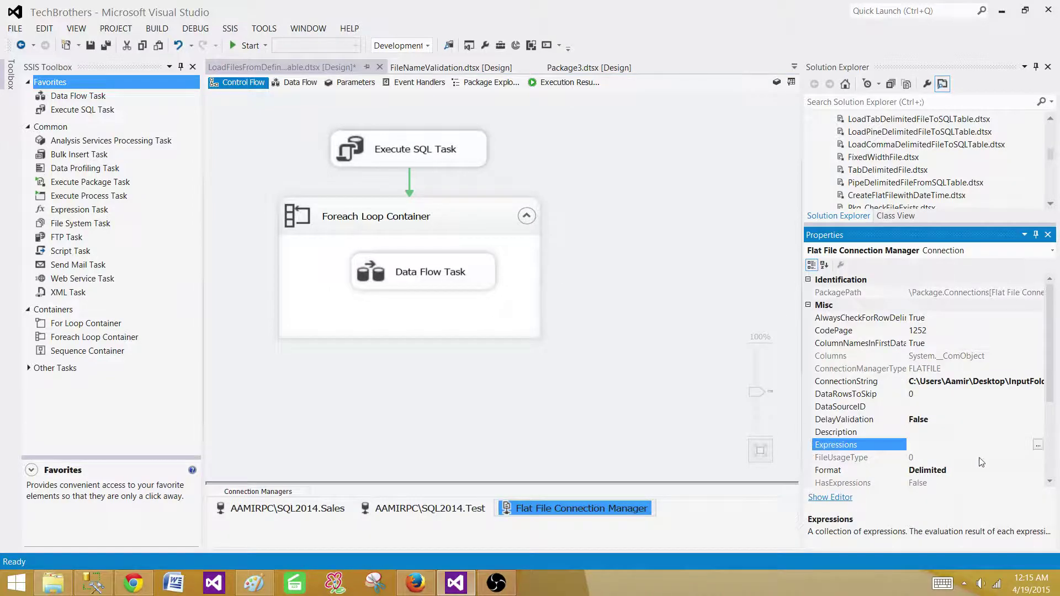
pyautogui.click(1042, 445)
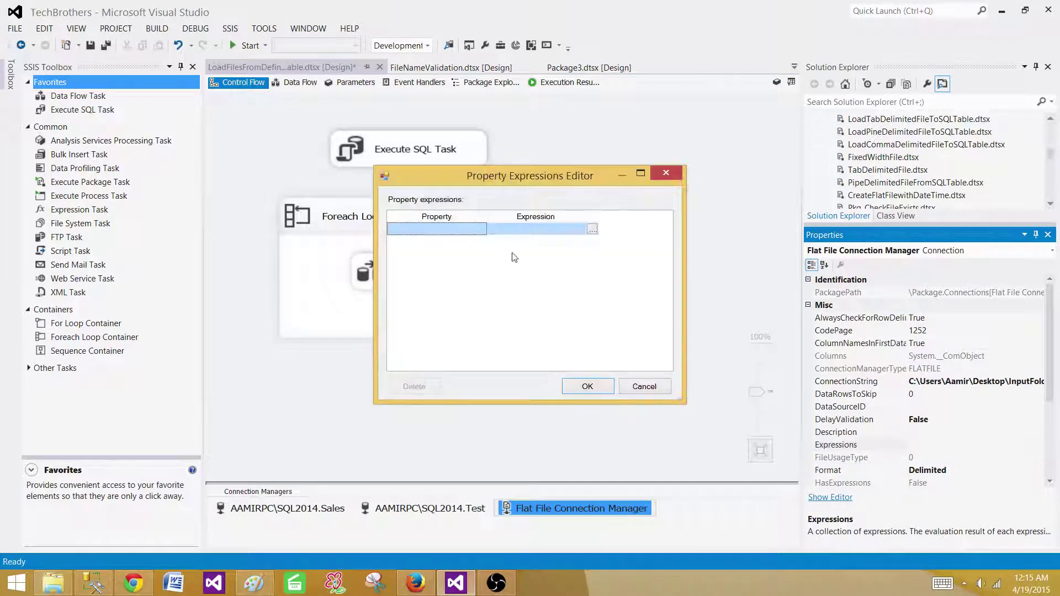
pyautogui.click(481, 229)
pyautogui.click(481, 229)
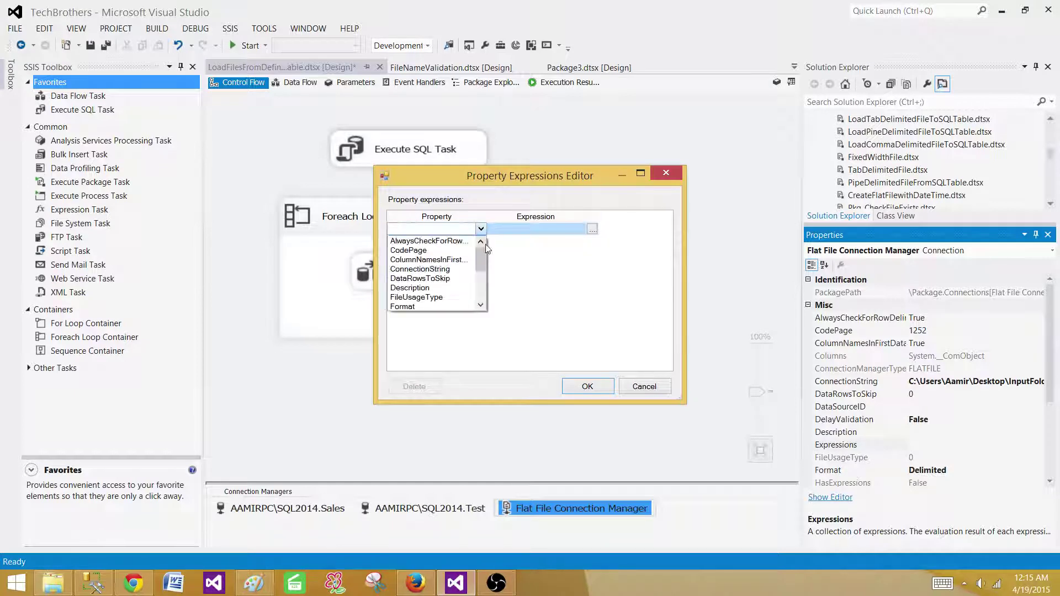
pyautogui.click(454, 269)
pyautogui.click(592, 229)
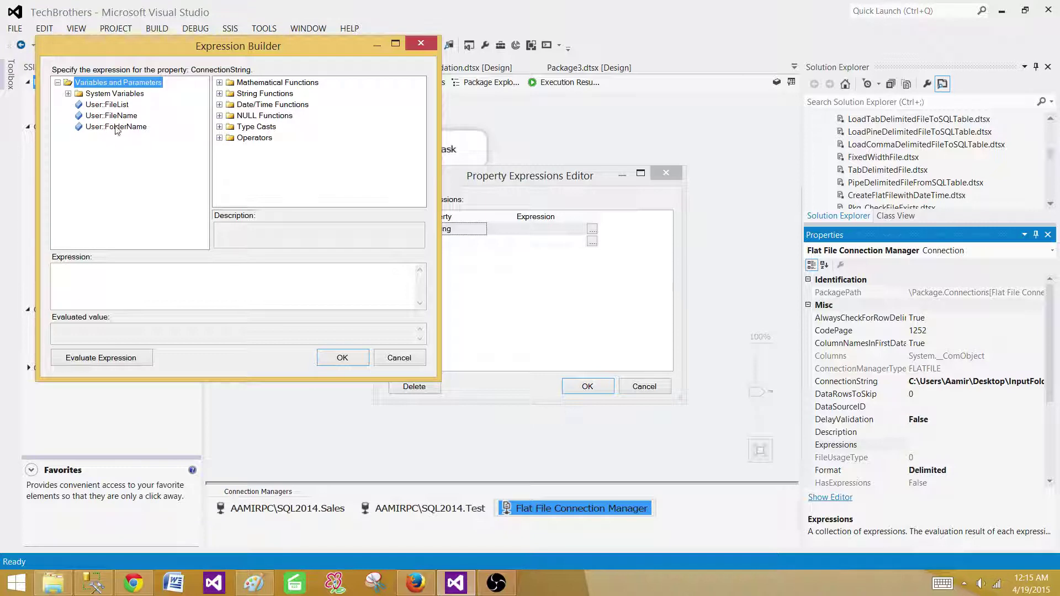
# Build the ConnectionString expression @[User::FolderName]+ @[User::FileName] and accept it for the Flat File Connection Manager
pyautogui.moveTo(113, 128); pyautogui.dragTo(136, 276)
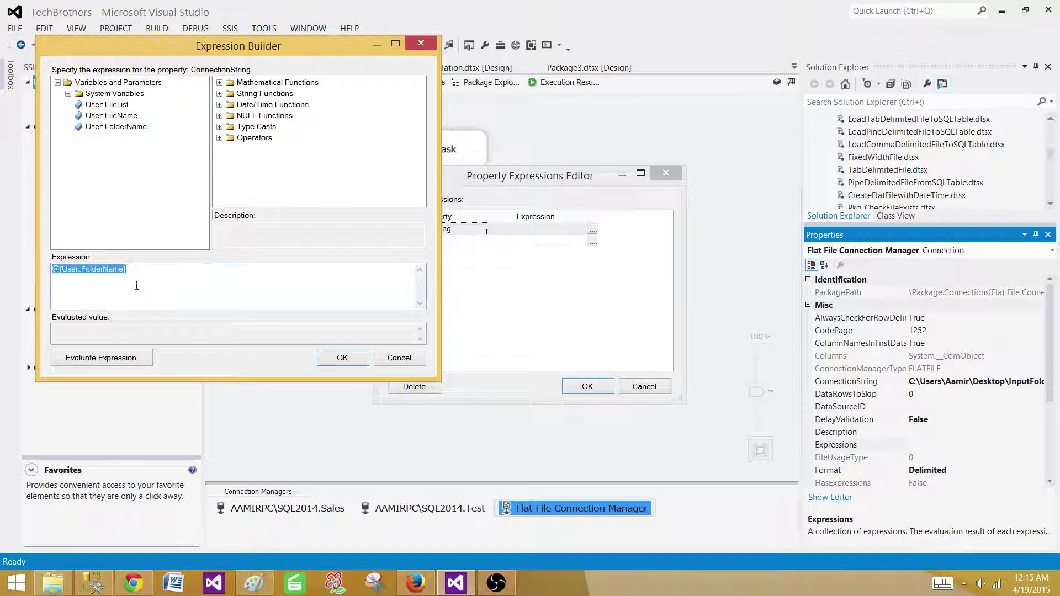
pyautogui.click(116, 360)
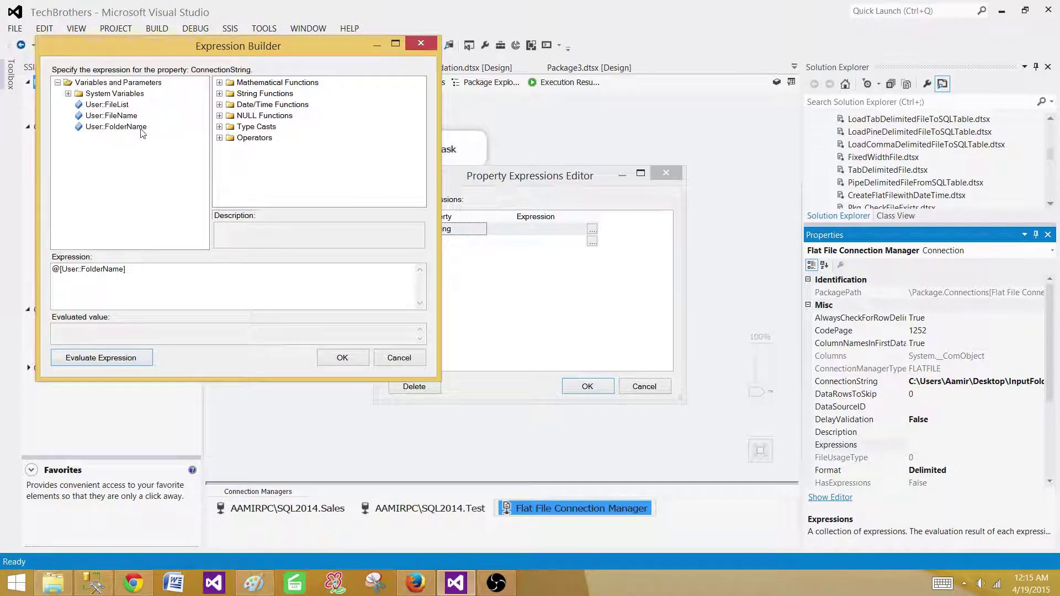
pyautogui.click(142, 269)
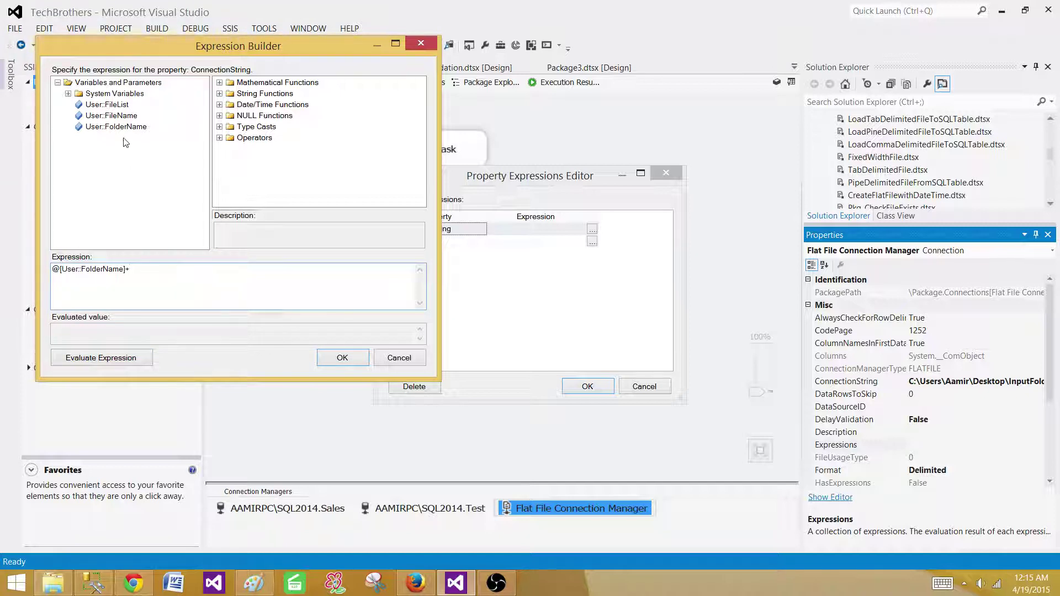
pyautogui.moveTo(125, 113); pyautogui.dragTo(102, 271)
pyautogui.click(127, 274)
pyautogui.click(114, 270)
pyautogui.moveTo(125, 270)
pyautogui.mouseDown()
pyautogui.moveTo(86, 271)
pyautogui.moveTo(117, 268)
pyautogui.mouseUp()
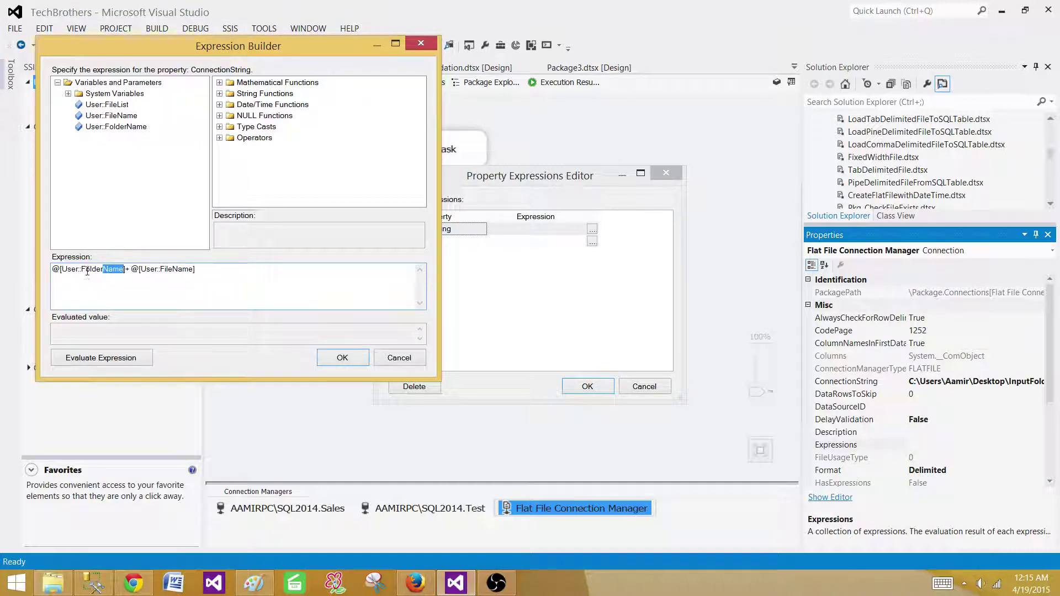
pyautogui.click(106, 282)
pyautogui.moveTo(125, 270); pyautogui.dragTo(51, 270)
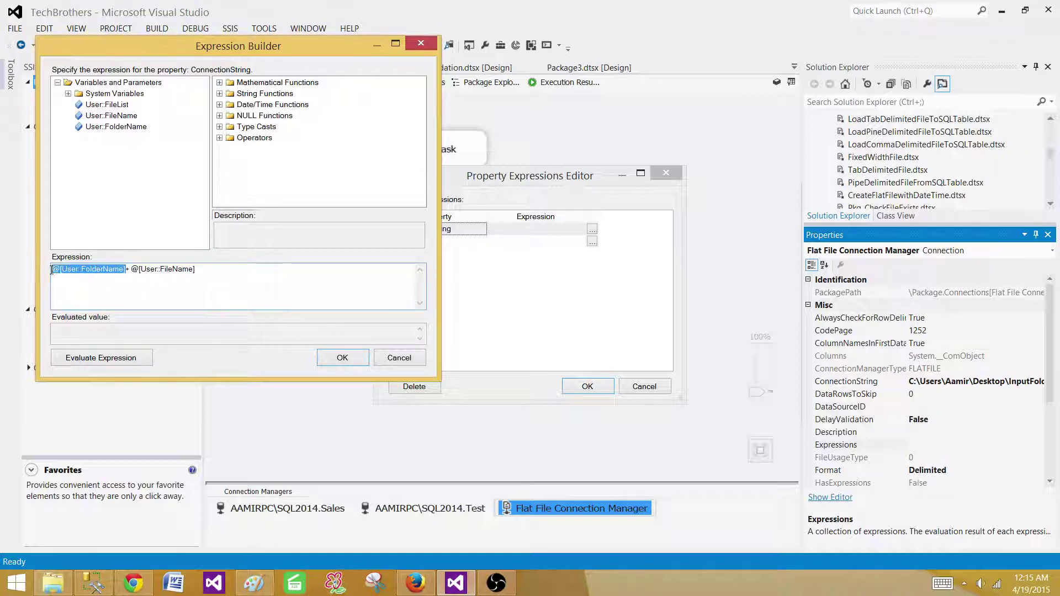
pyautogui.click(143, 270)
pyautogui.moveTo(202, 269); pyautogui.dragTo(126, 269)
pyautogui.click(216, 279)
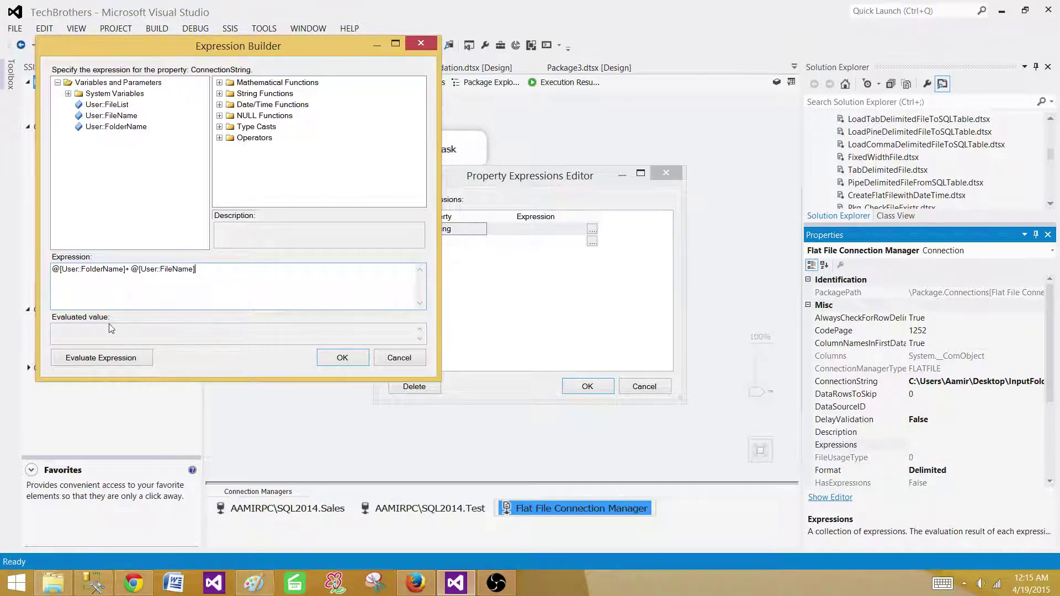
pyautogui.click(343, 358)
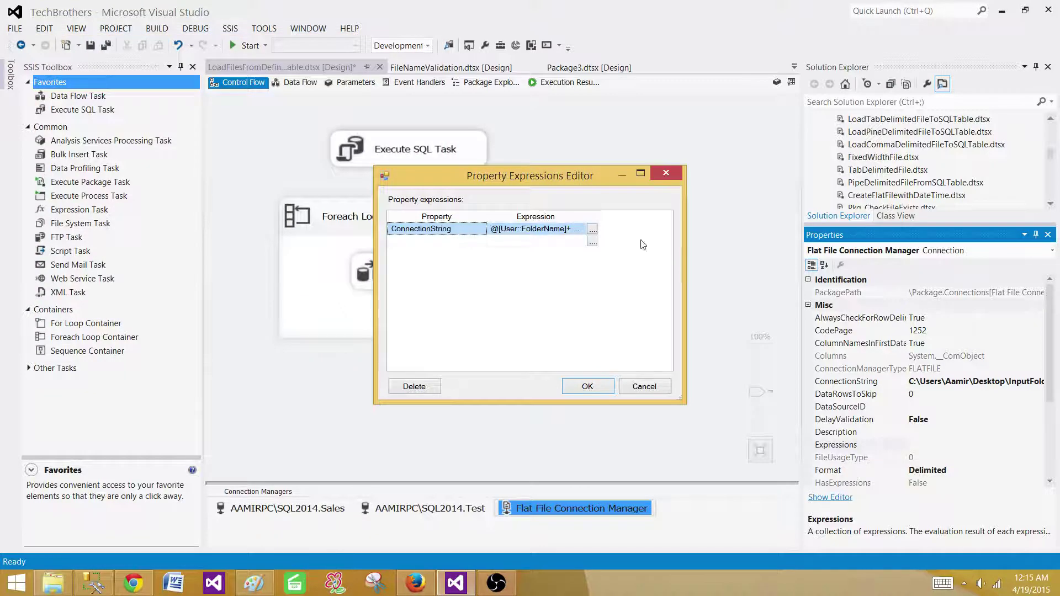
pyautogui.click(586, 386)
# Review the Execute SQL Task's result set variable and the SQL statement that reads dbo.FilesToLoad
pyautogui.doubleClick(469, 159)
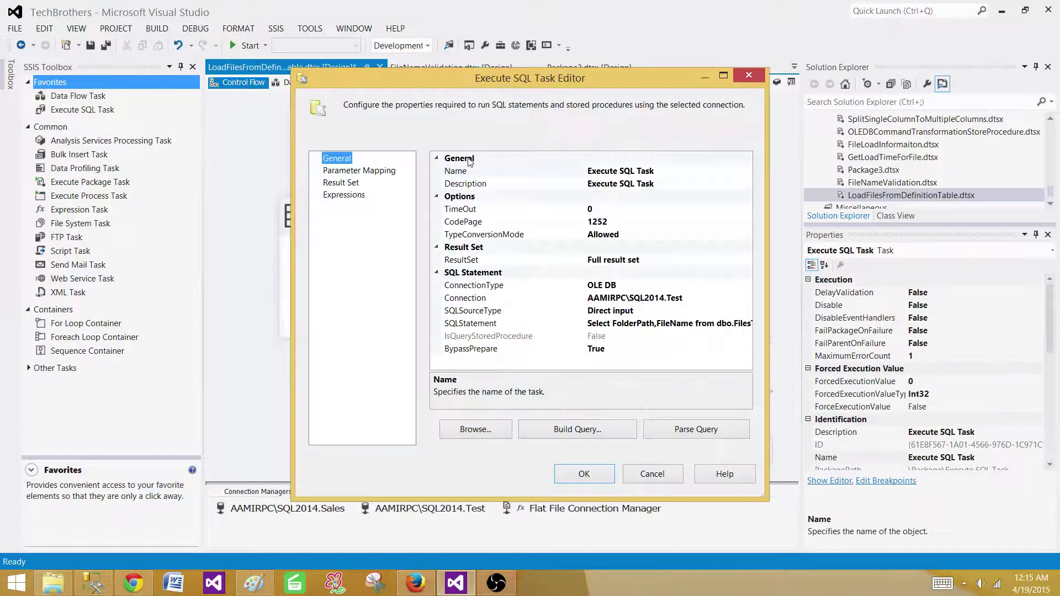
pyautogui.click(341, 183)
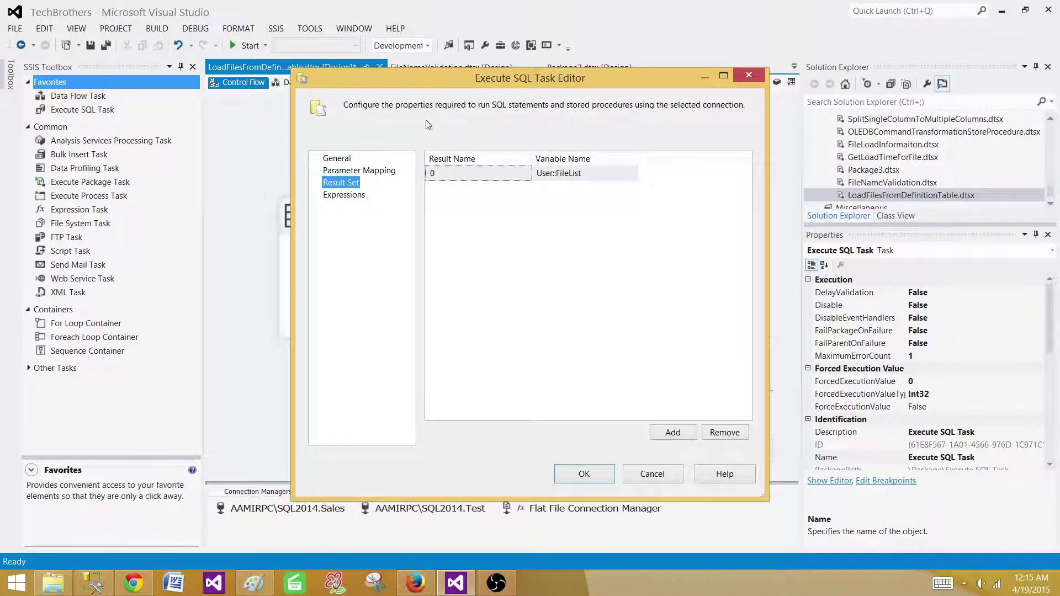
pyautogui.click(339, 159)
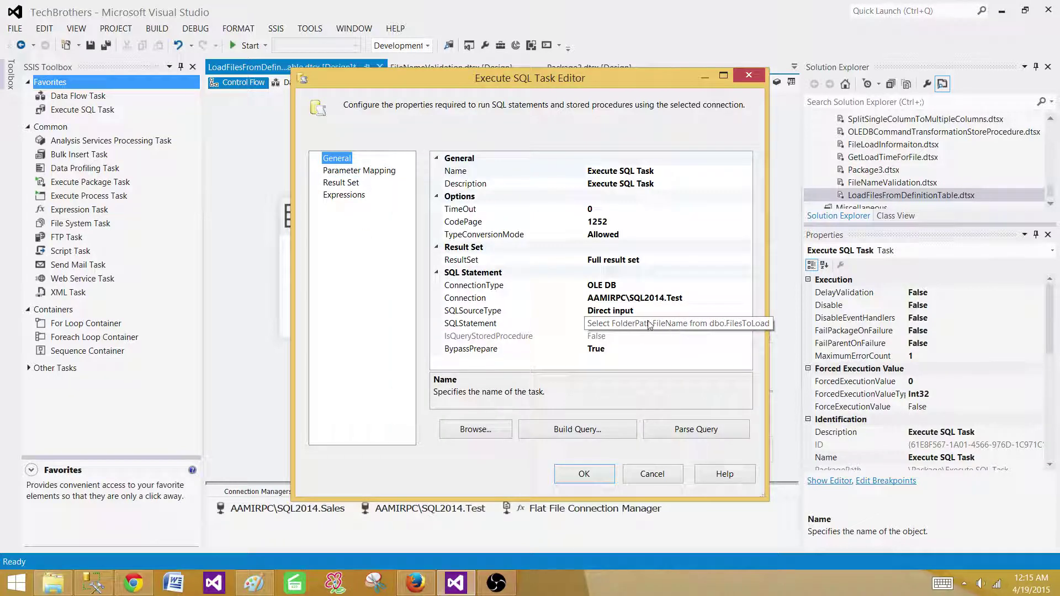
pyautogui.click(584, 474)
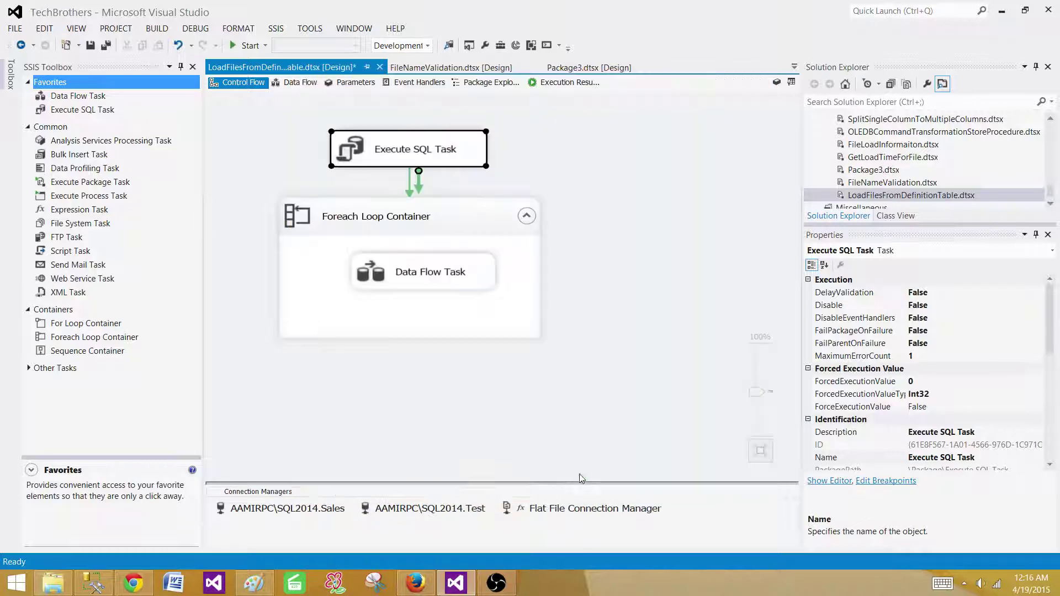
pyautogui.click(577, 237)
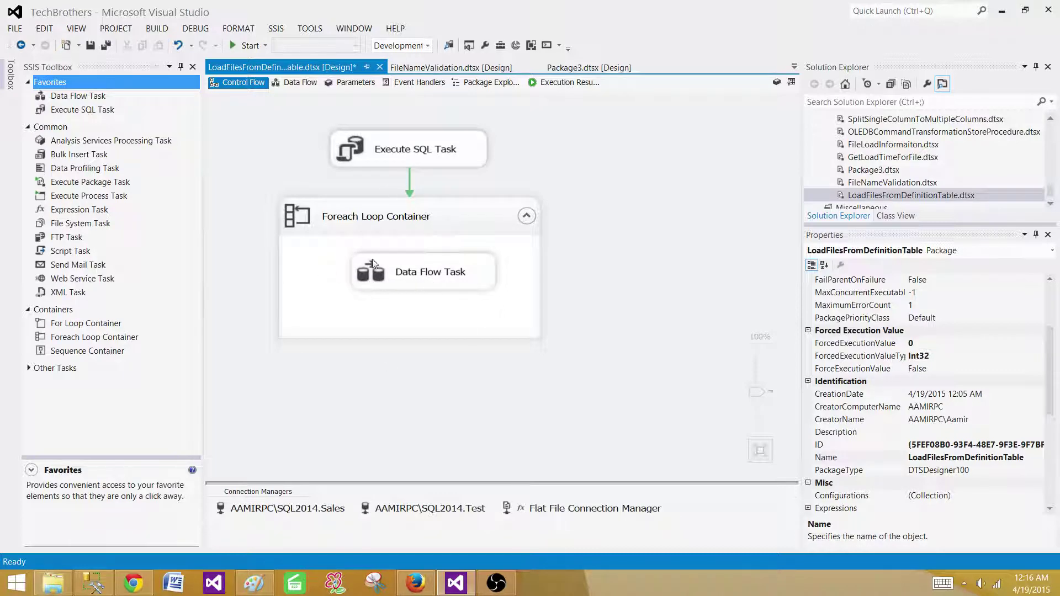
pyautogui.doubleClick(414, 160)
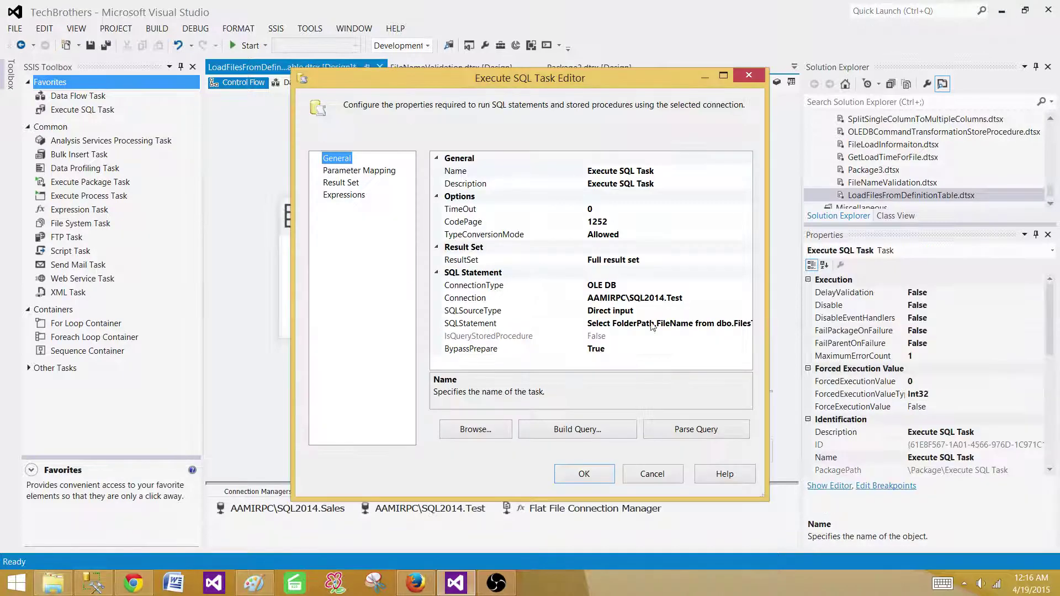
pyautogui.click(592, 478)
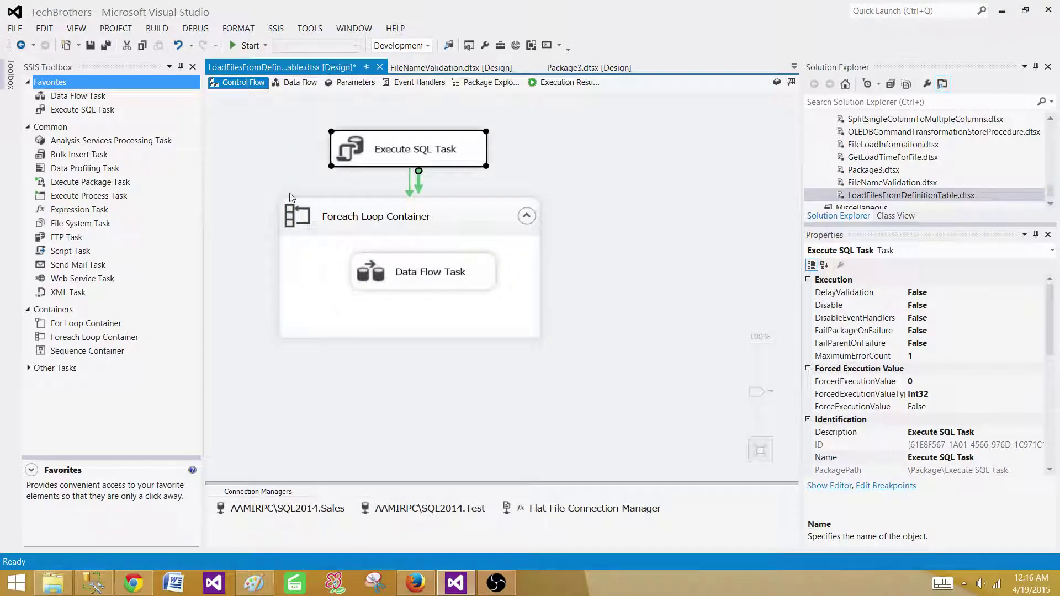
# Switch to SQL Server Management Studio and run Select * from dbo.Customer to check the target table before loading
pyautogui.click(259, 219)
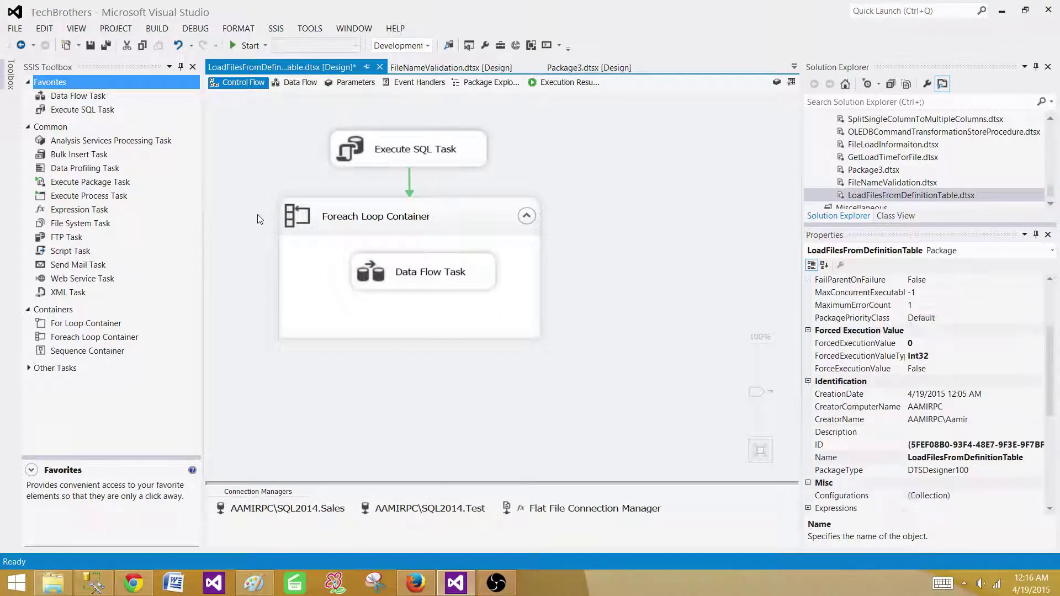
pyautogui.click(92, 584)
pyautogui.click(423, 270)
pyautogui.scroll(-1, 437, 275)
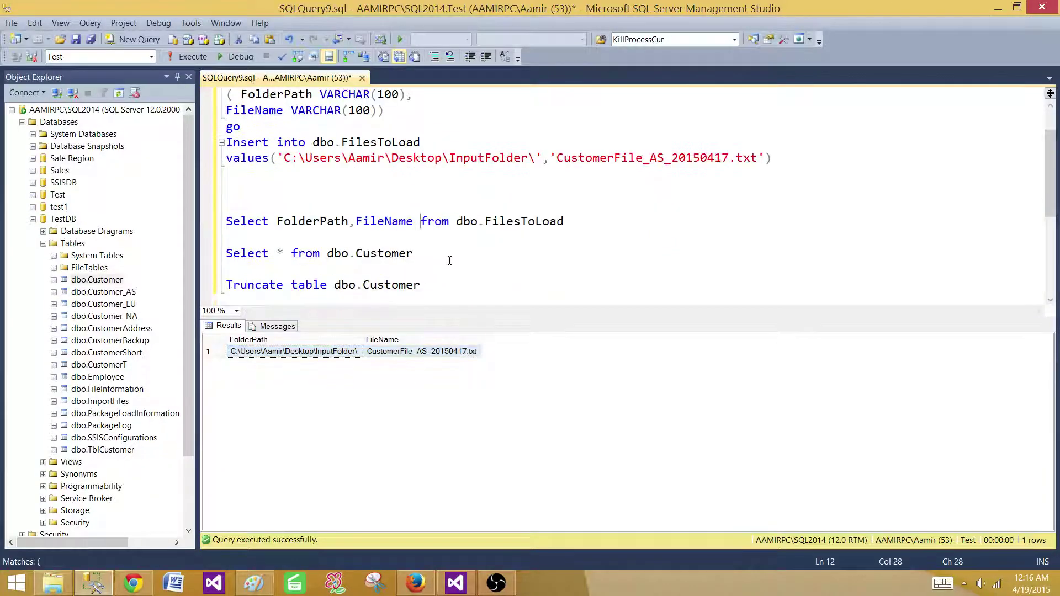
pyautogui.moveTo(414, 254); pyautogui.dragTo(211, 255)
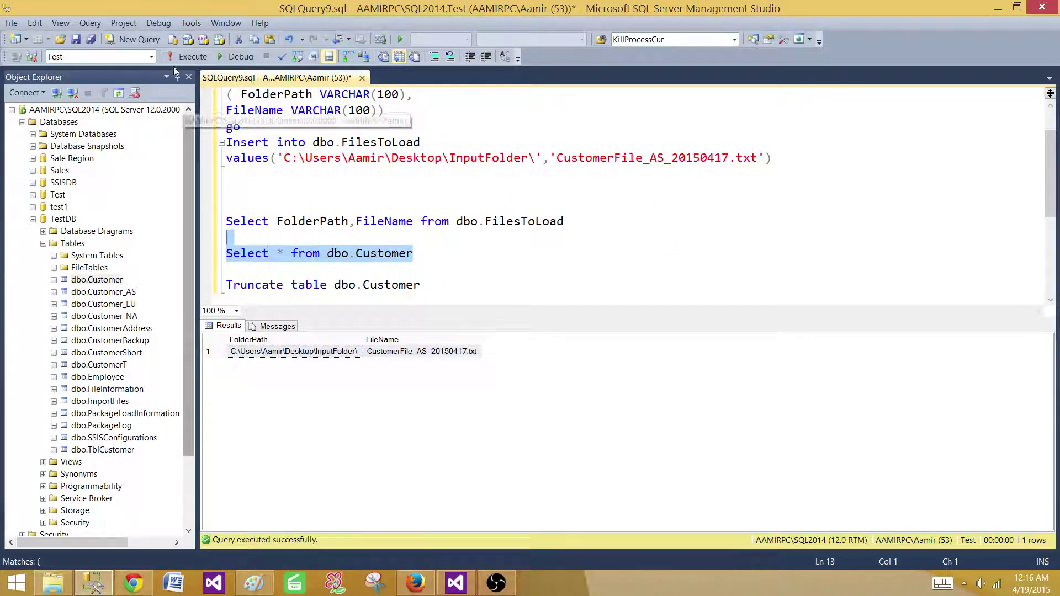
pyautogui.click(185, 56)
pyautogui.click(363, 256)
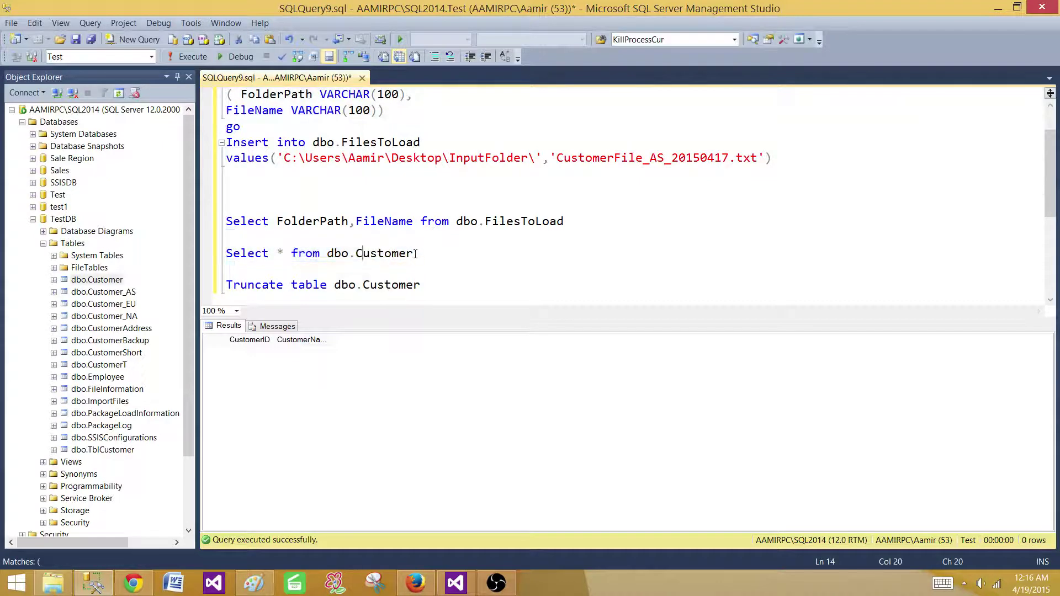
# Open CustomerFile_AS_20150417.txt from InputFolder in File Explorer, review its contents and close it
pyautogui.click(53, 582)
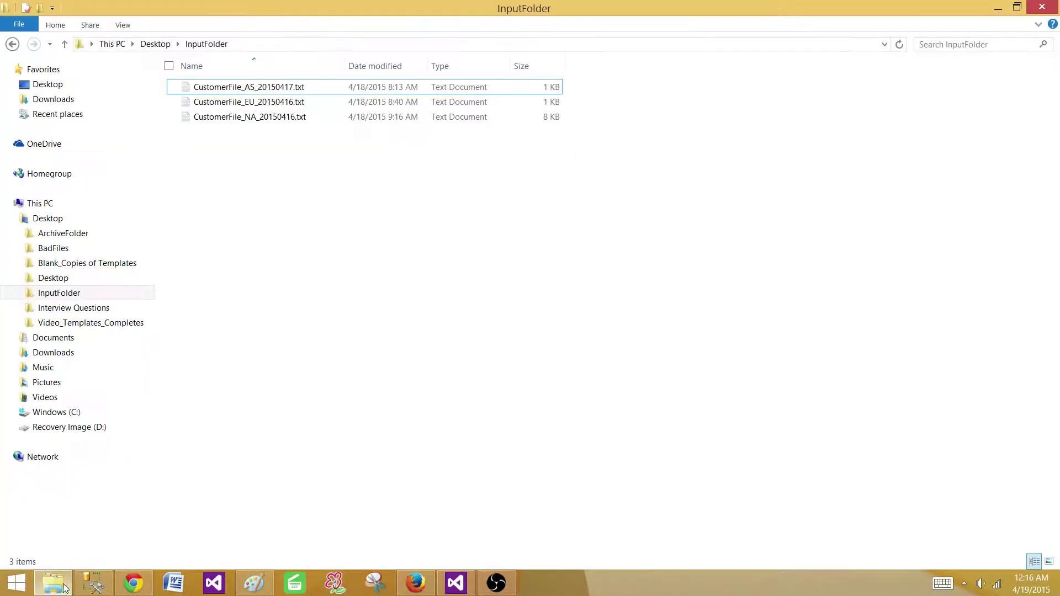
pyautogui.doubleClick(250, 87)
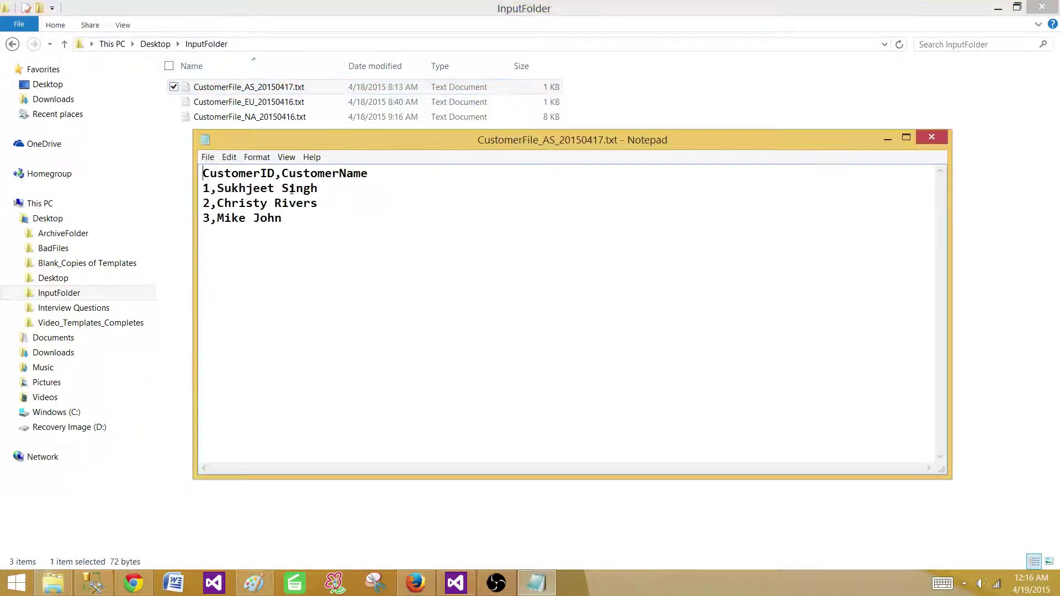
pyautogui.click(931, 137)
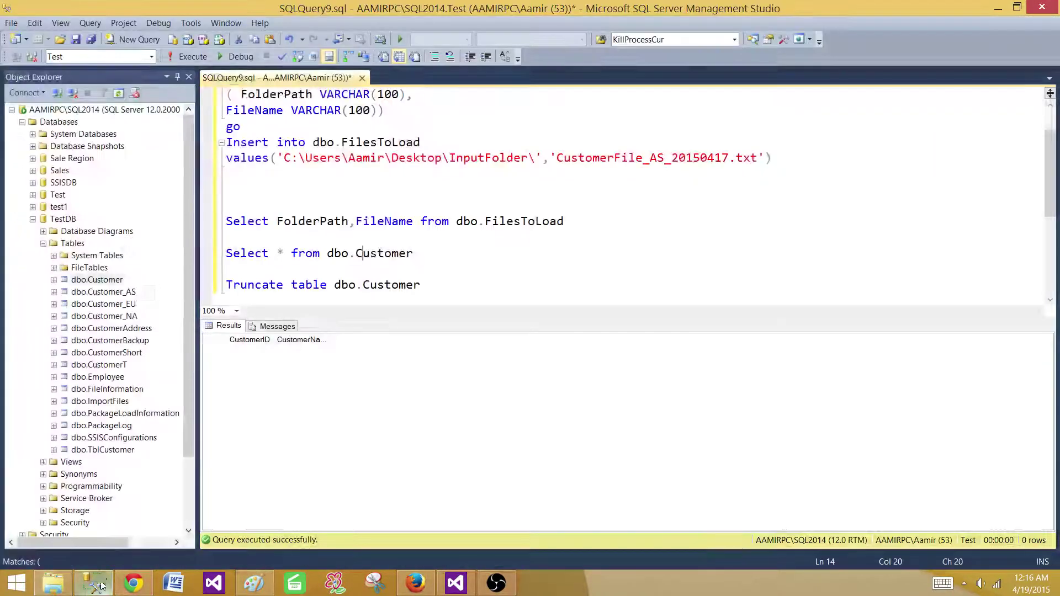
# In SQL Server Management Studio, query FolderPath and FileName from dbo.FilesToLoad and inspect the returned folder path and file name
pyautogui.click(93, 583)
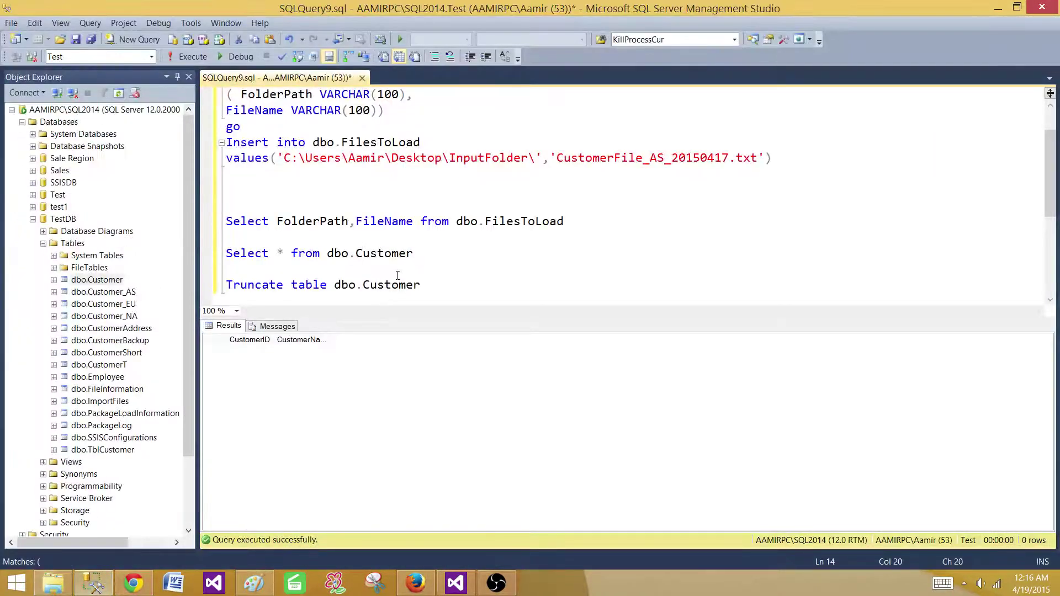
pyautogui.moveTo(582, 221); pyautogui.dragTo(225, 221)
pyautogui.click(187, 60)
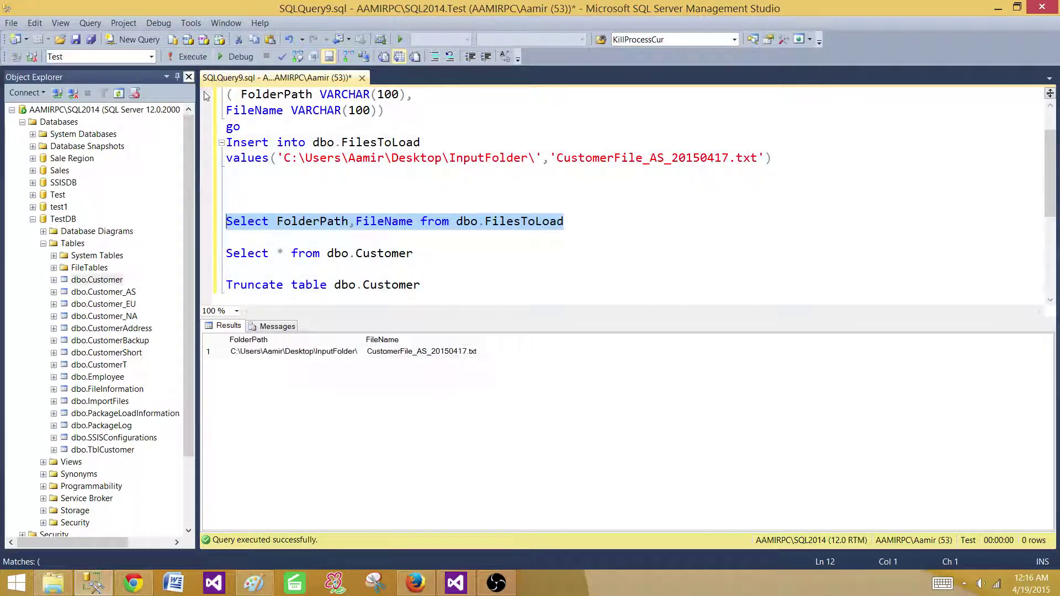
pyautogui.click(359, 354)
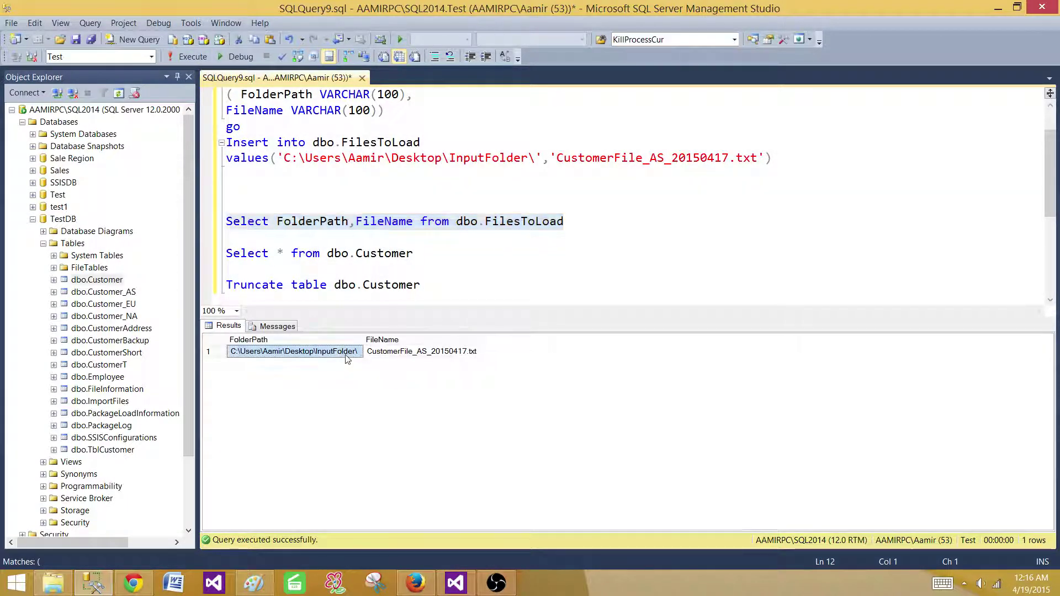
pyautogui.click(402, 352)
pyautogui.moveTo(482, 340); pyautogui.dragTo(571, 340)
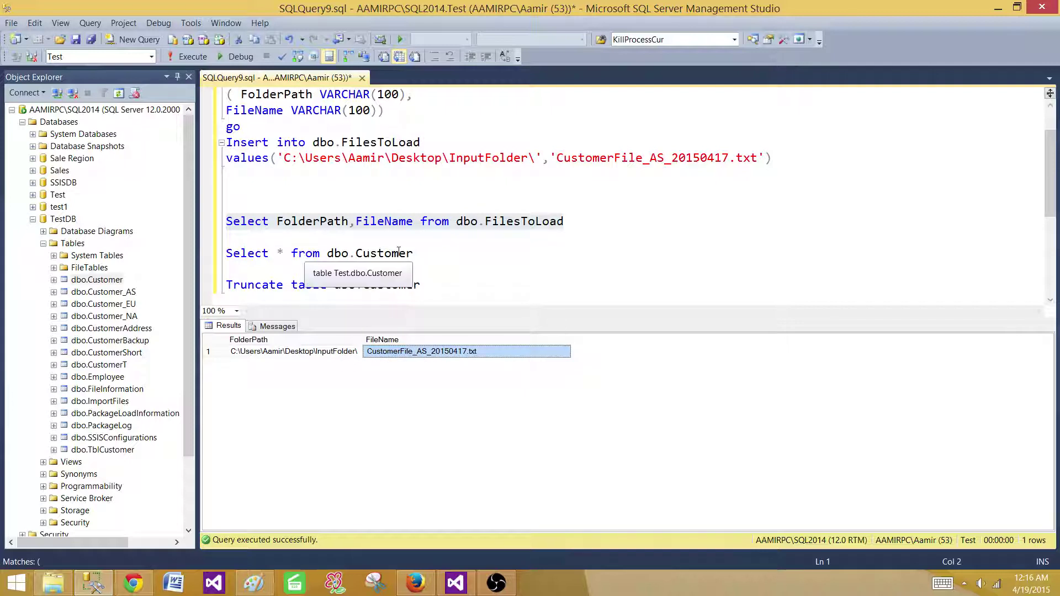
pyautogui.click(291, 253)
pyautogui.moveTo(431, 253); pyautogui.dragTo(206, 248)
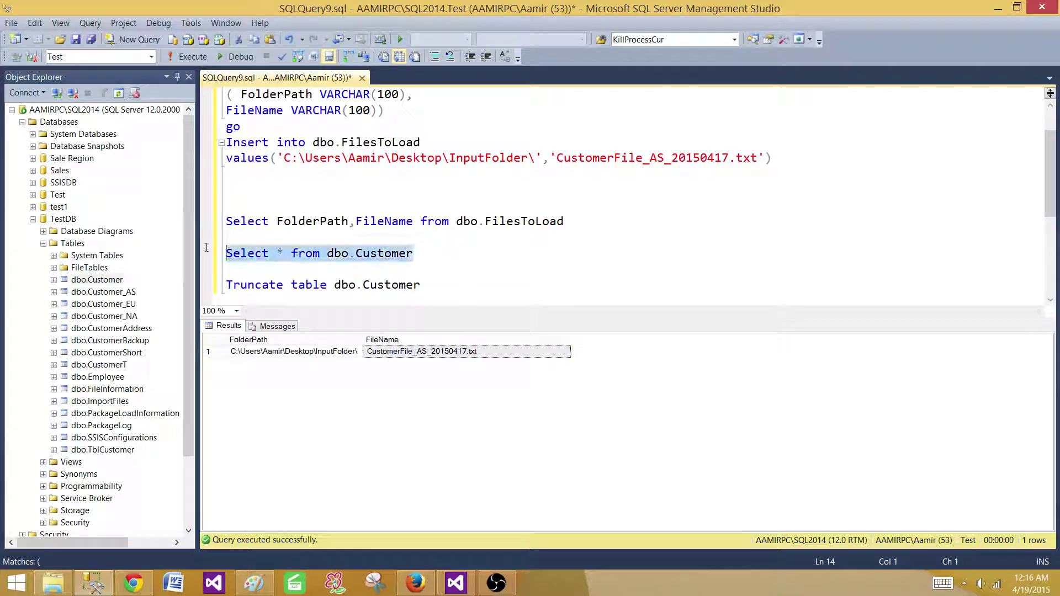
pyautogui.click(429, 266)
# Switch to Visual Studio, run the LoadFilesFromDefinitionTable package and stop debugging once it completes
pyautogui.click(466, 581)
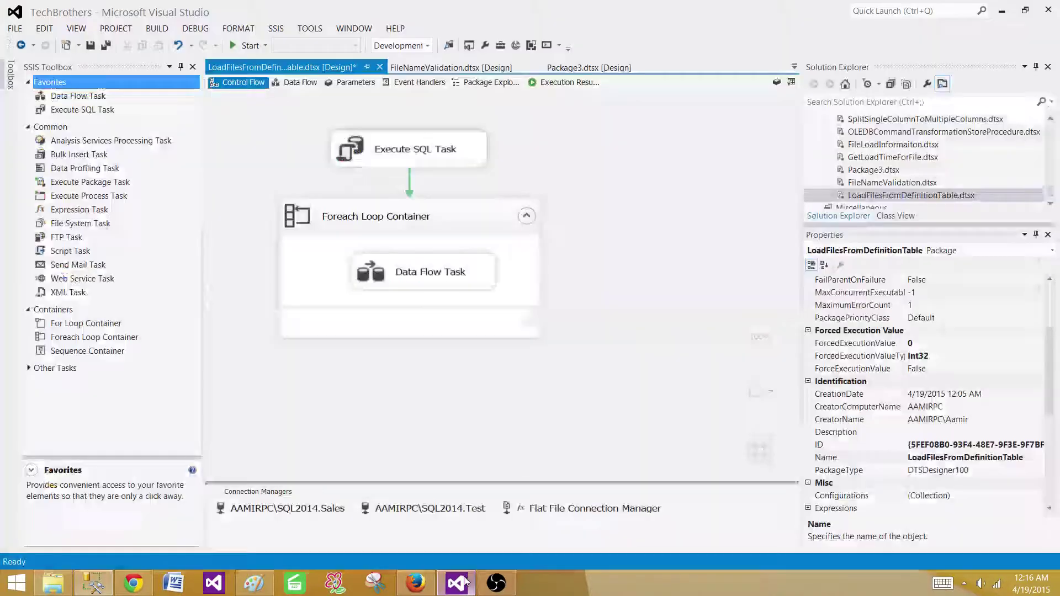
pyautogui.click(250, 45)
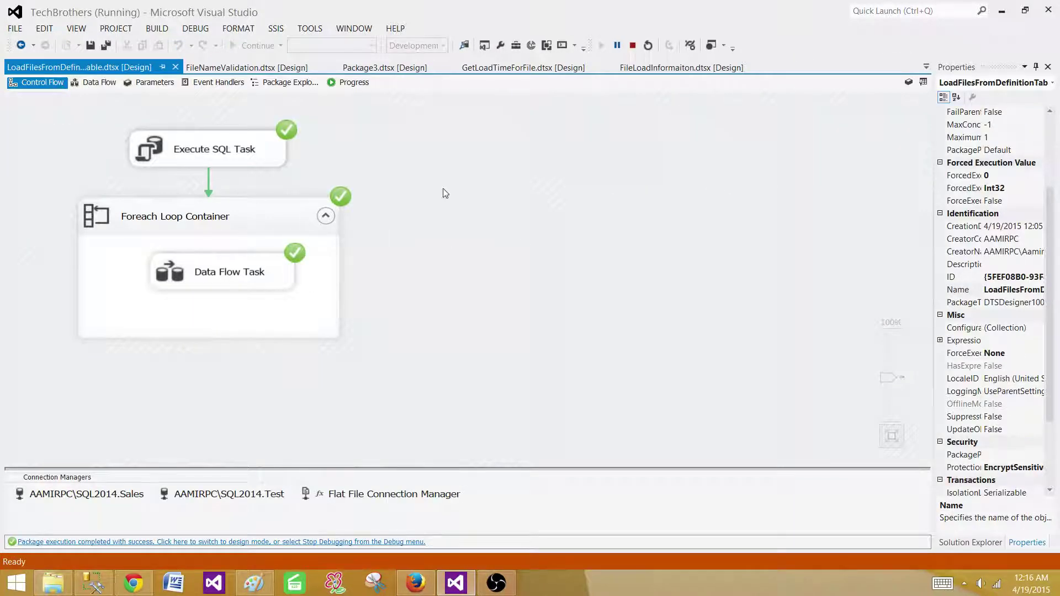
pyautogui.click(633, 45)
# Return to SQL Server Management Studio, query dbo.Customer and check the loaded customer IDs and names
pyautogui.hotkey('alt', 'Tab')
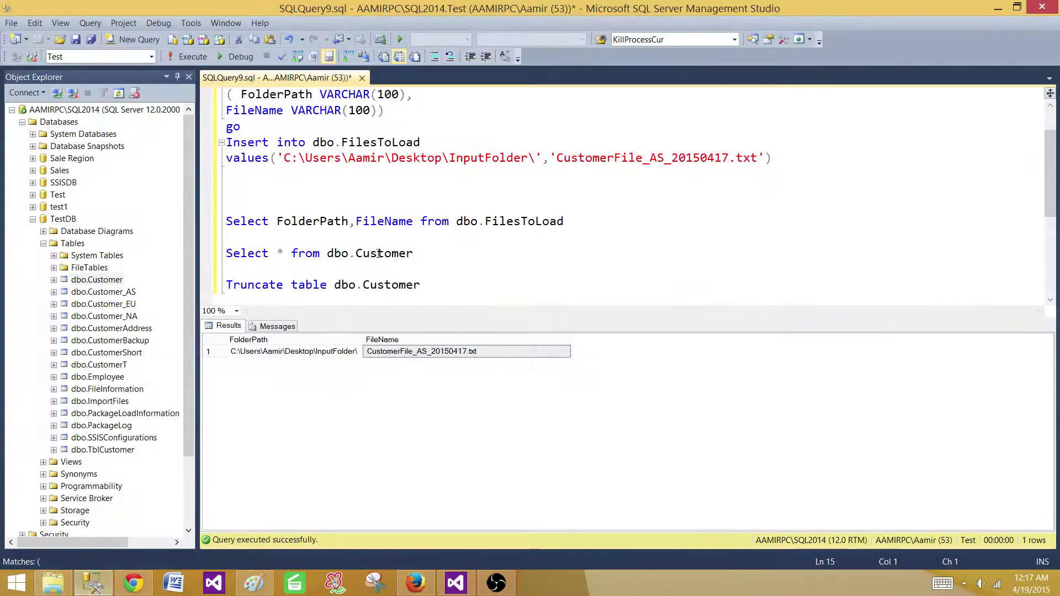
pyautogui.moveTo(415, 254); pyautogui.dragTo(226, 253)
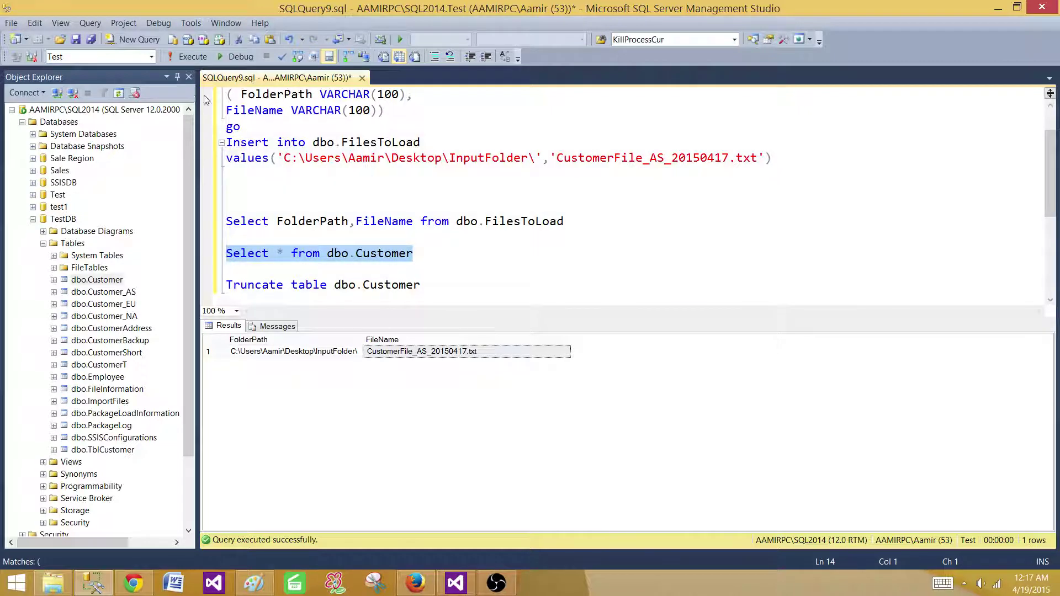
pyautogui.click(190, 56)
pyautogui.click(310, 366)
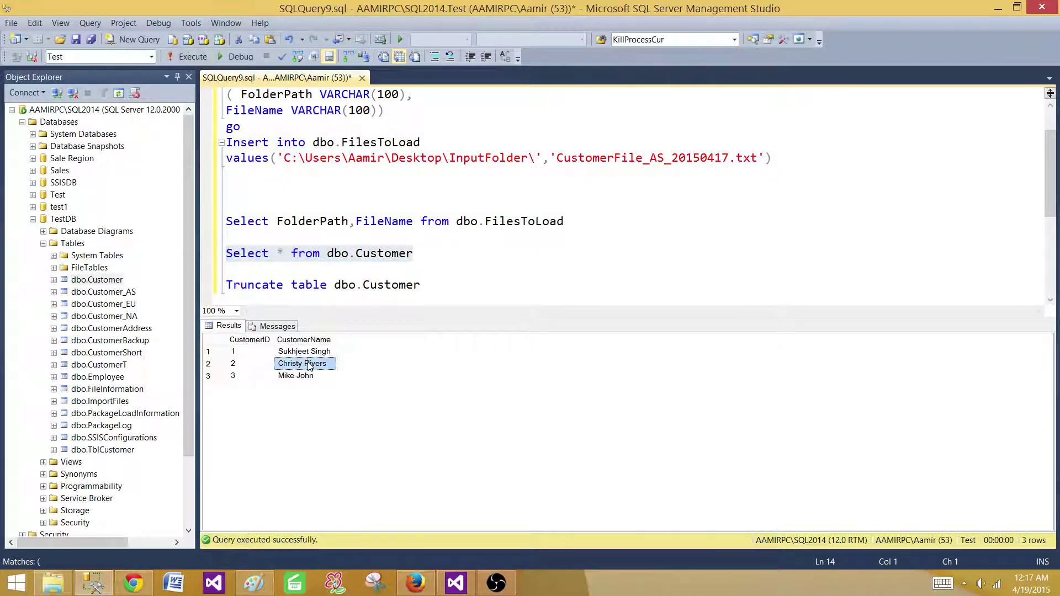
pyautogui.click(304, 352)
pyautogui.click(296, 376)
pyautogui.click(250, 352)
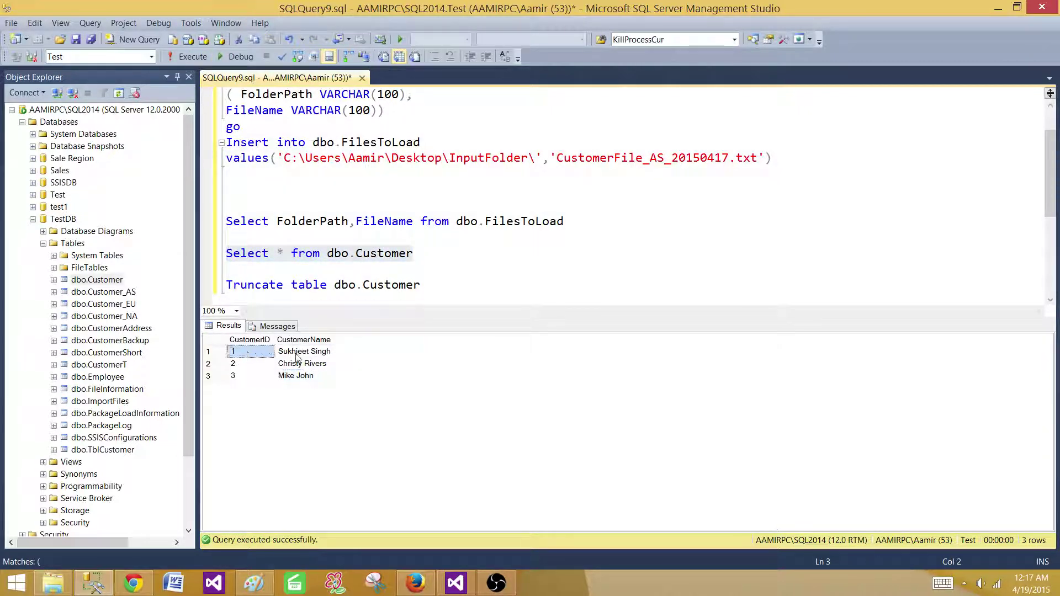
pyautogui.click(299, 363)
pyautogui.click(245, 376)
pyautogui.click(309, 376)
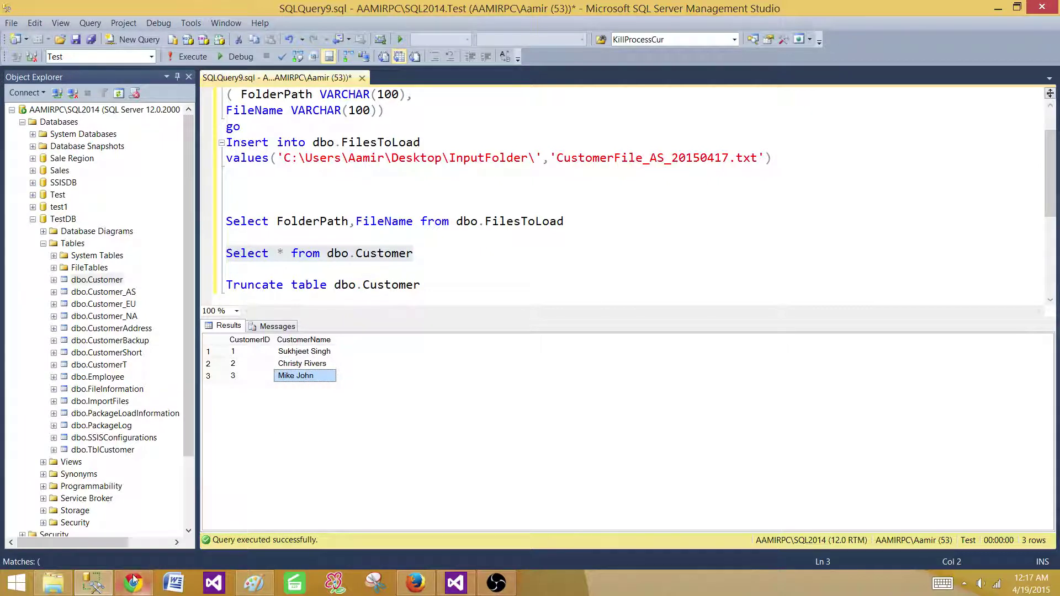
# Duplicate the Insert into dbo.FilesToLoad statement below the original, above the select query
pyautogui.click(372, 239)
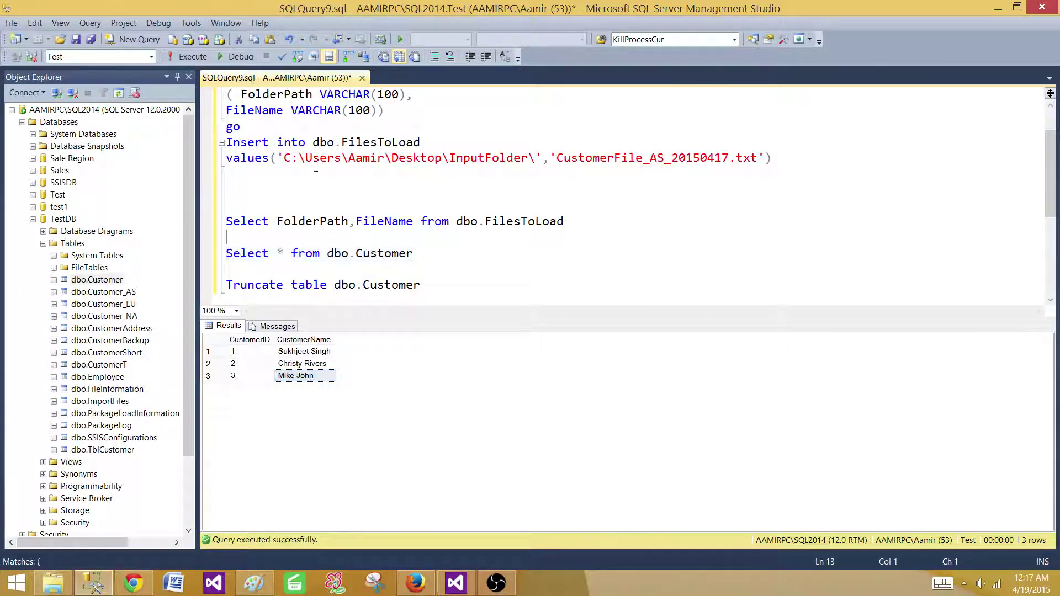
pyautogui.moveTo(767, 160); pyautogui.dragTo(226, 142)
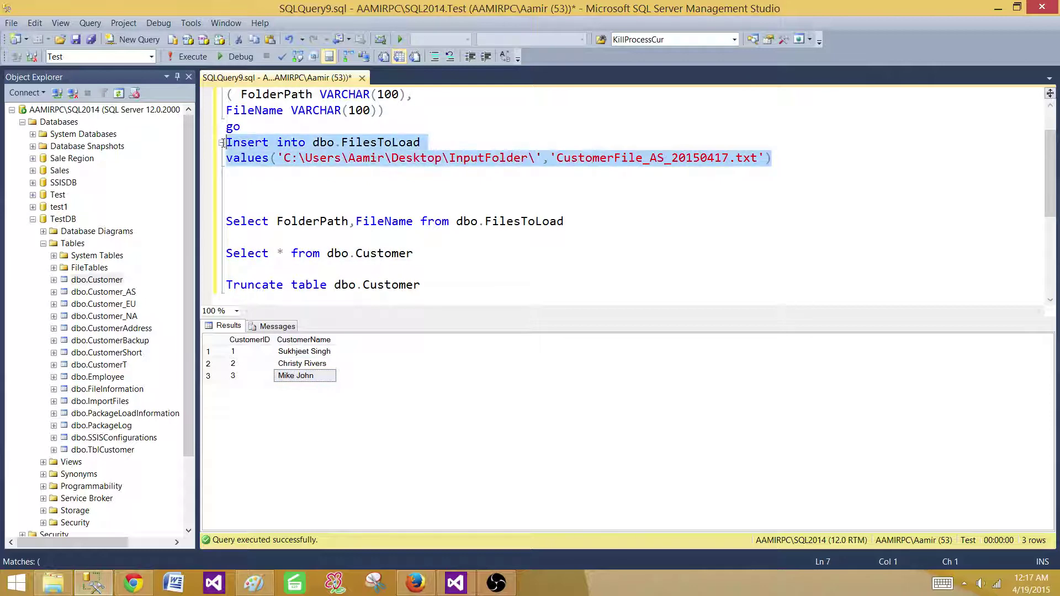
pyautogui.rightClick(289, 156)
pyautogui.click(303, 177)
pyautogui.click(298, 198)
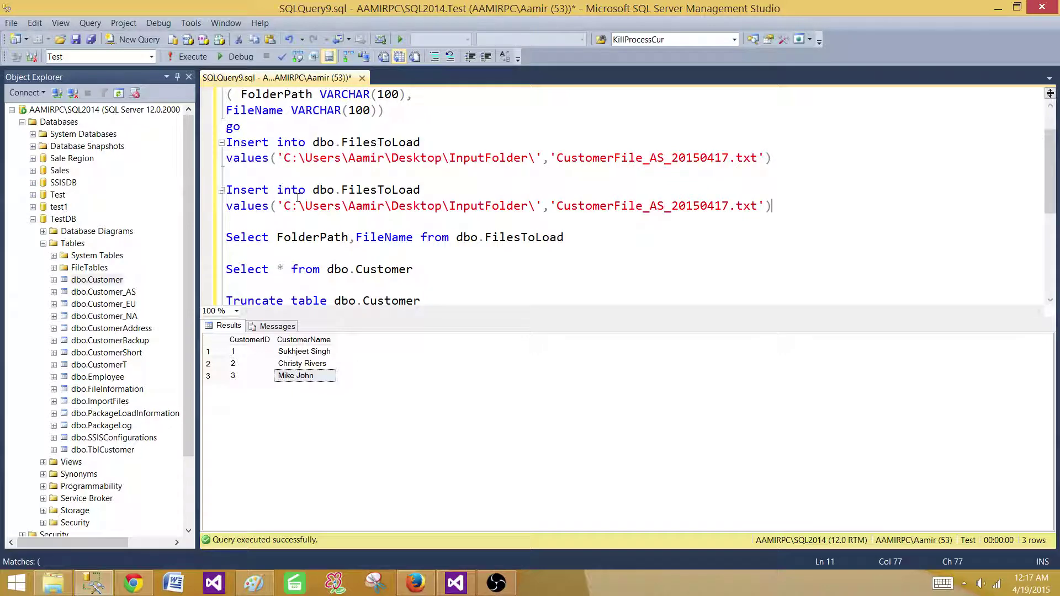
# Open CustomerFile_EU_20150416.txt from InputFolder in File Explorer, review its contents and close it
pyautogui.click(66, 579)
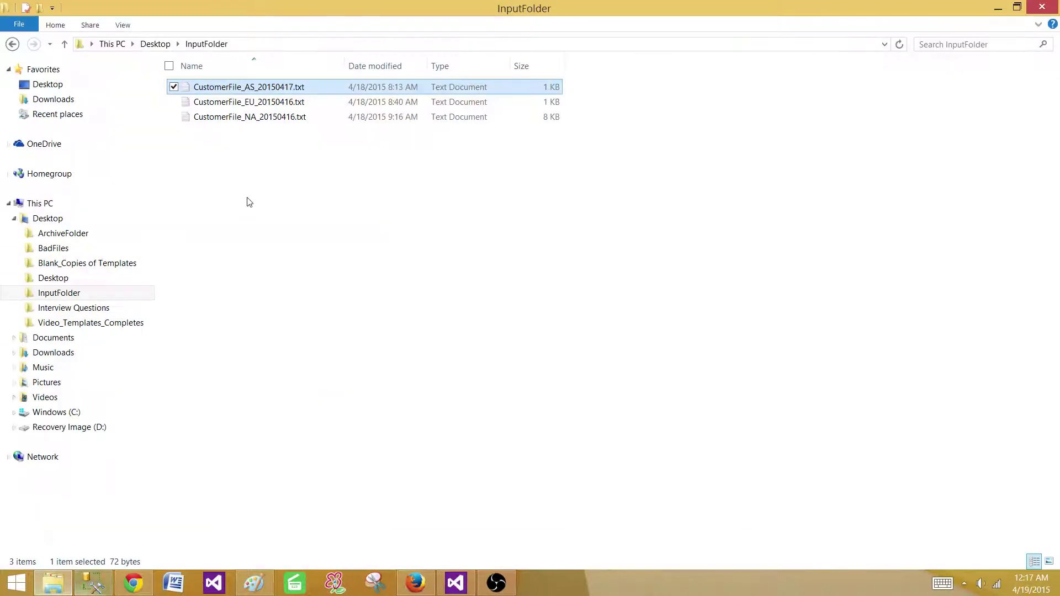
pyautogui.doubleClick(263, 103)
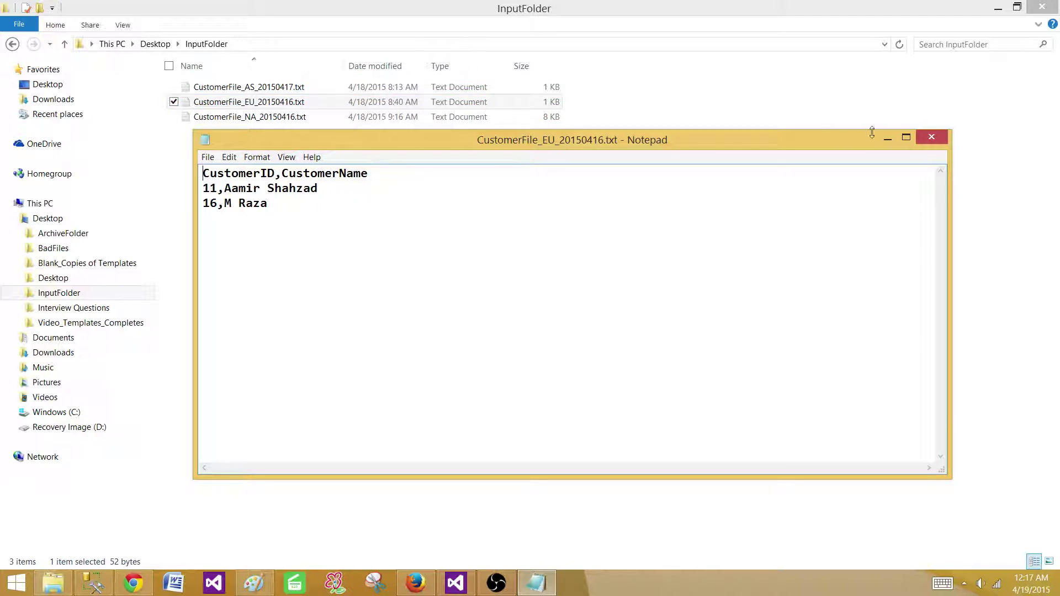
pyautogui.click(932, 138)
# Copy the file name CustomerFile_EU_20150416.txt and replace the file name in the second insert statement with it
pyautogui.click(295, 105)
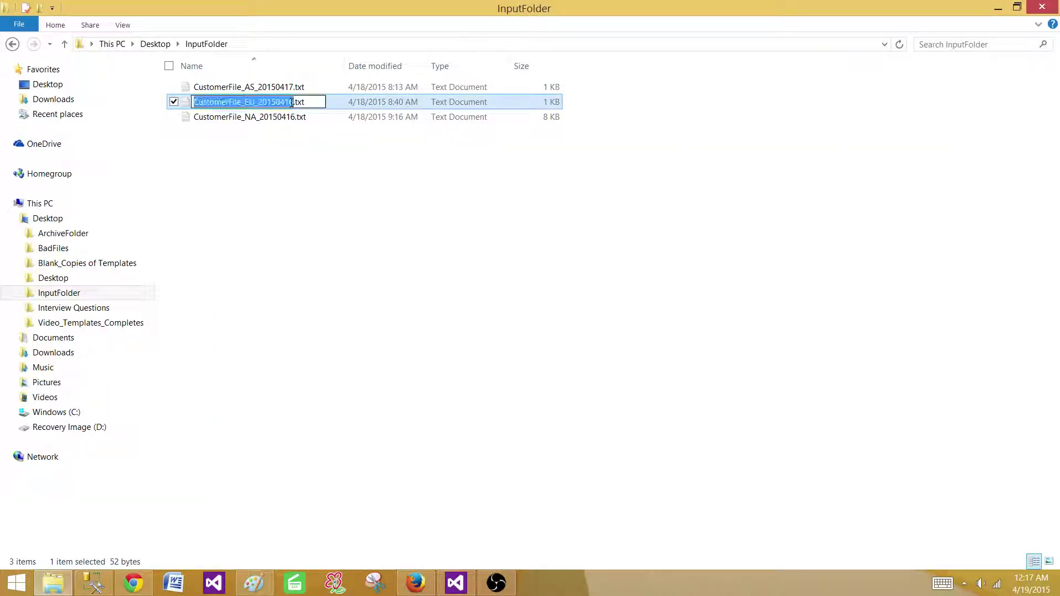
pyautogui.moveTo(311, 101); pyautogui.dragTo(196, 98)
pyautogui.rightClick(205, 102)
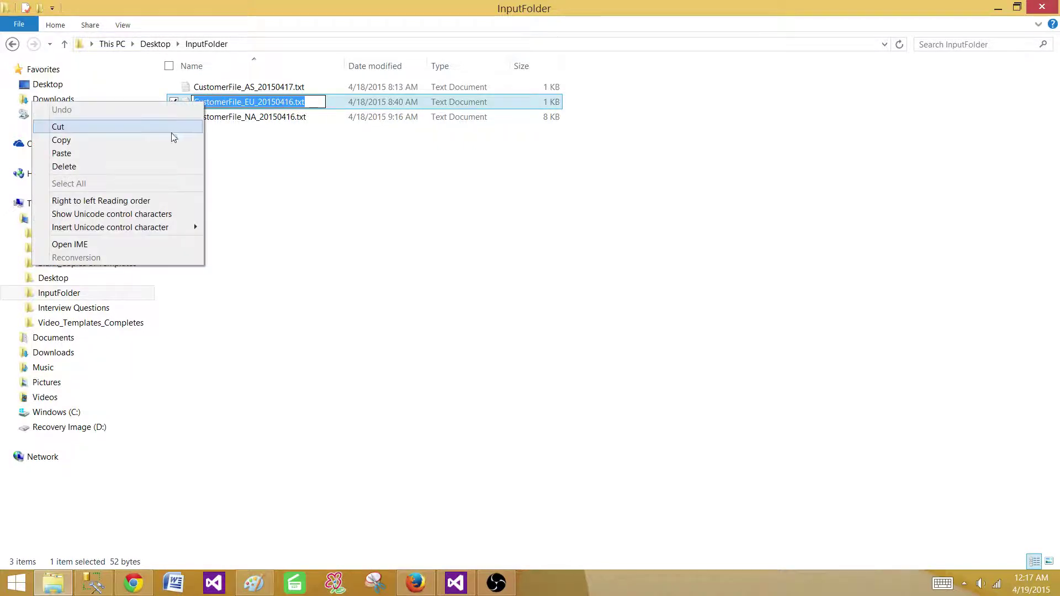
pyautogui.click(164, 141)
pyautogui.click(357, 282)
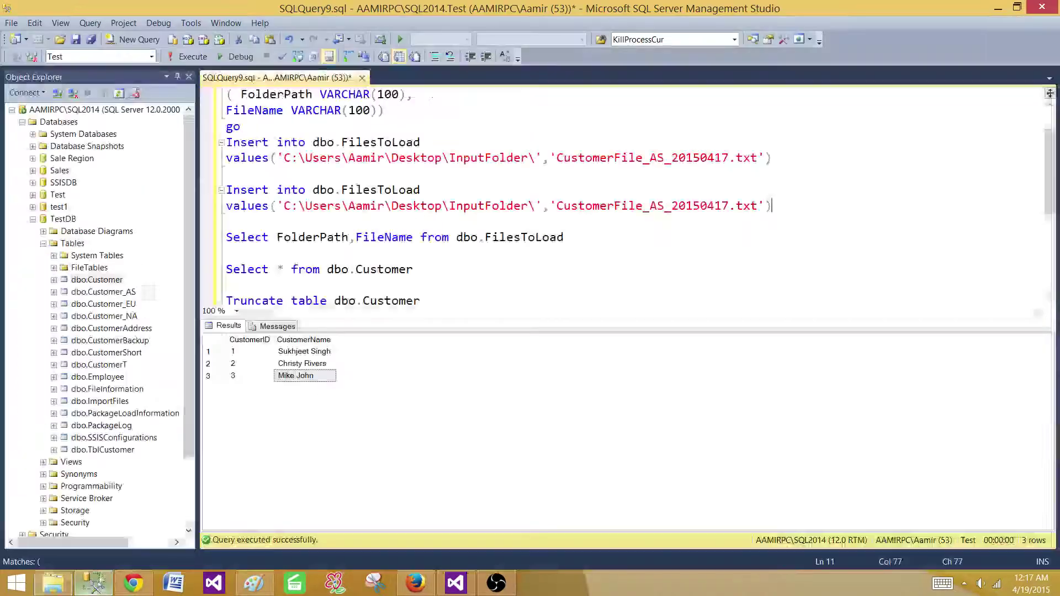
pyautogui.click(93, 583)
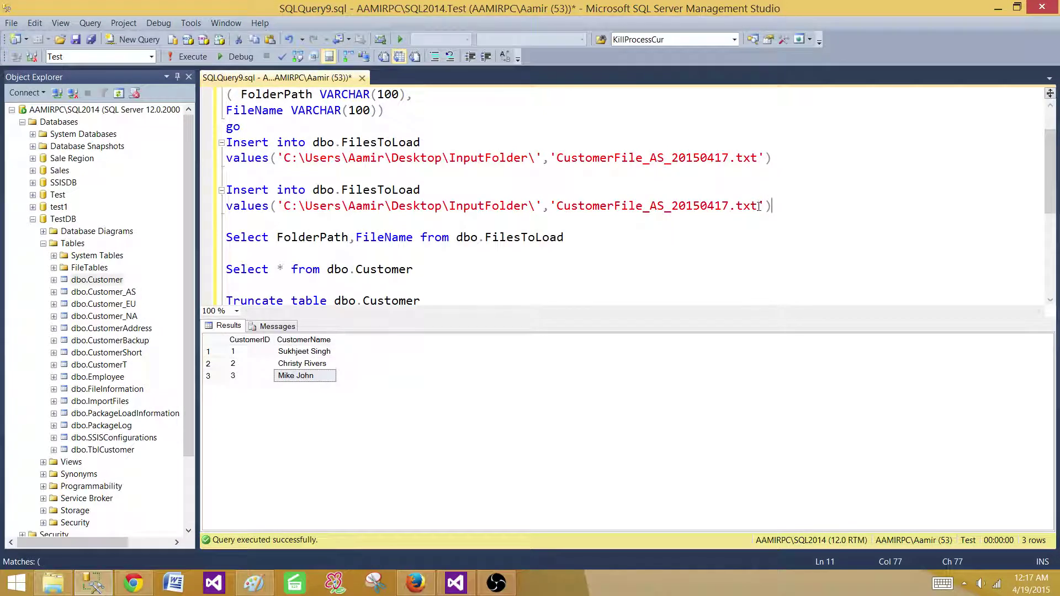
pyautogui.moveTo(756, 207); pyautogui.dragTo(556, 207)
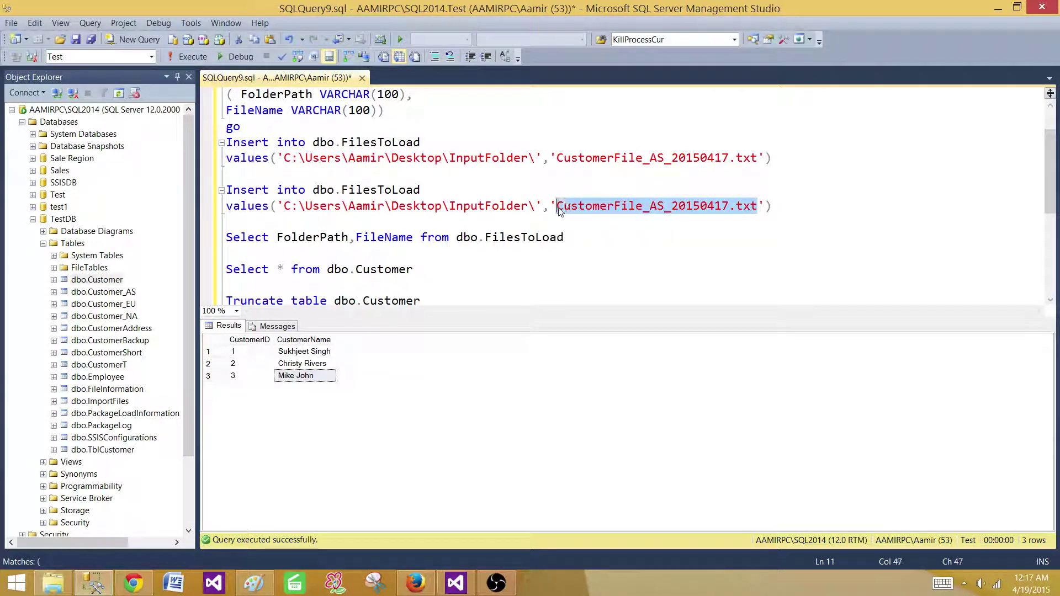
pyautogui.hotkey('ctrl', 'v')
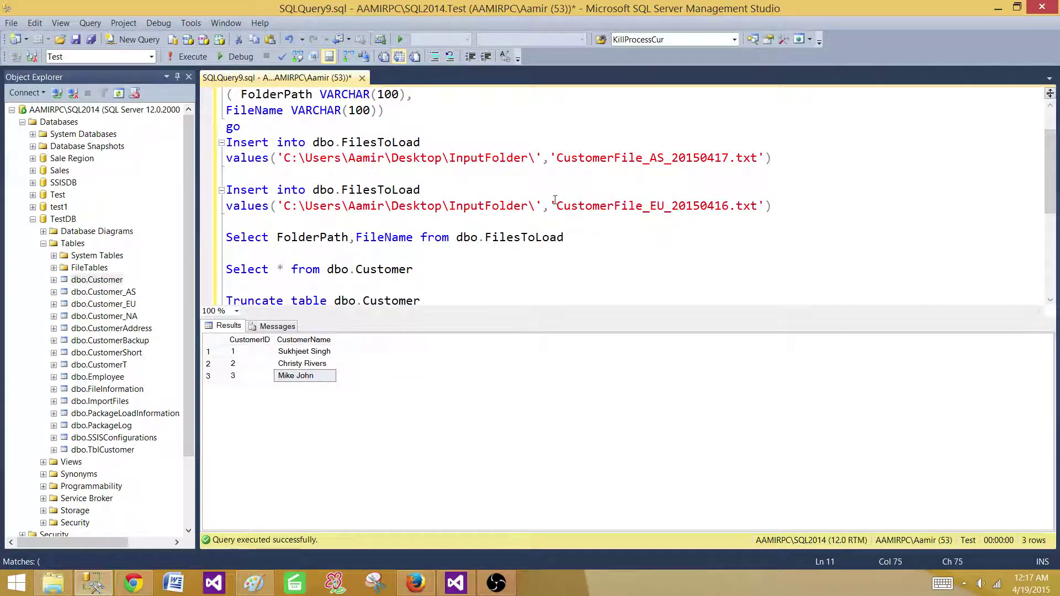
# Review the second insert statement's folder path and file name, and execute only that statement to add the row to dbo.FilesToLoad
pyautogui.click(501, 206)
pyautogui.moveTo(284, 205); pyautogui.dragTo(535, 206)
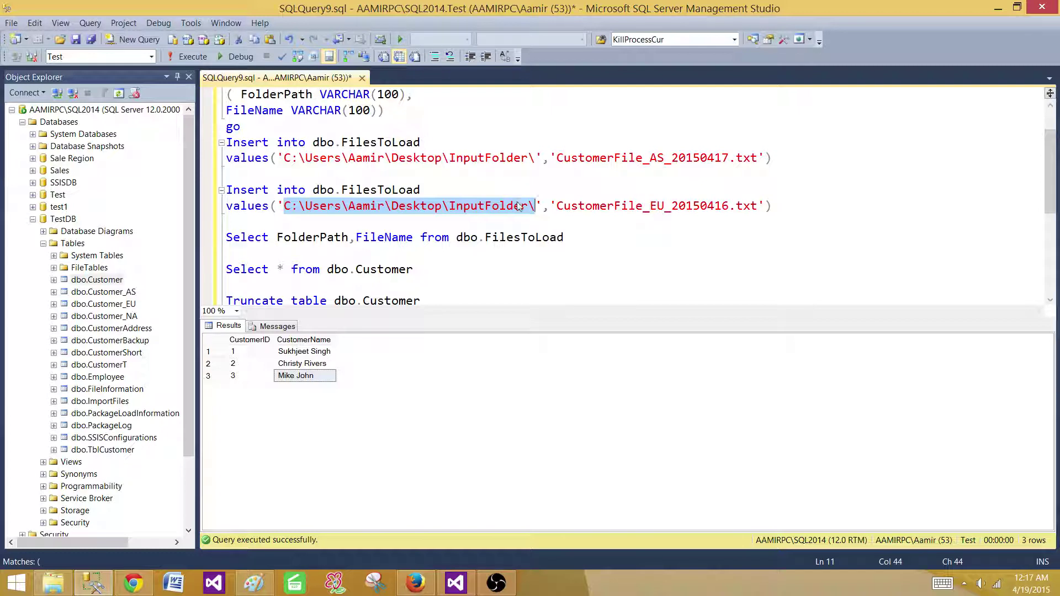
pyautogui.click(821, 206)
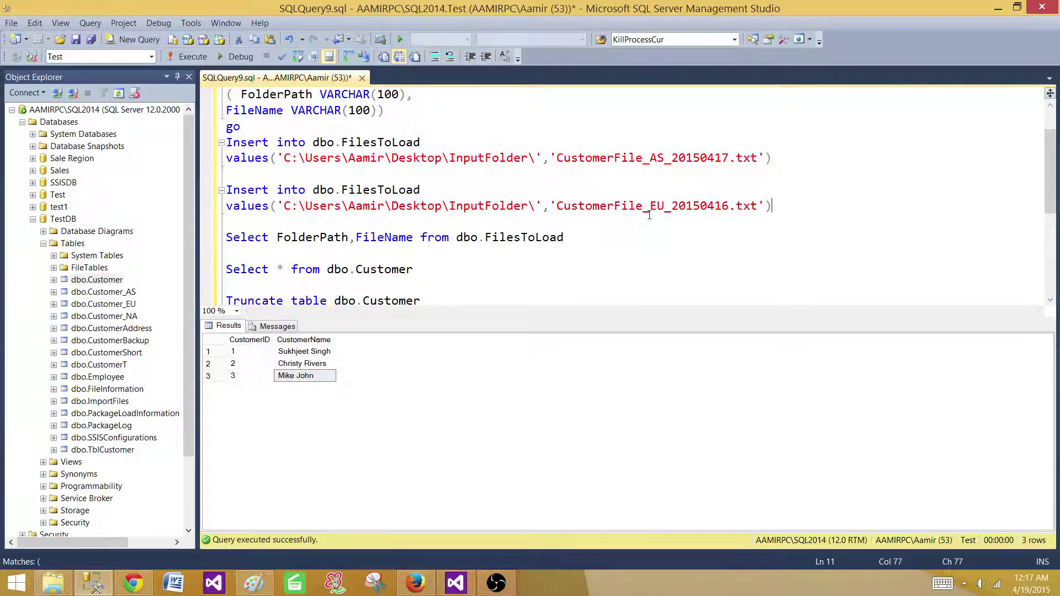
pyautogui.moveTo(645, 206); pyautogui.dragTo(578, 206)
pyautogui.click(678, 206)
pyautogui.moveTo(836, 210); pyautogui.dragTo(225, 191)
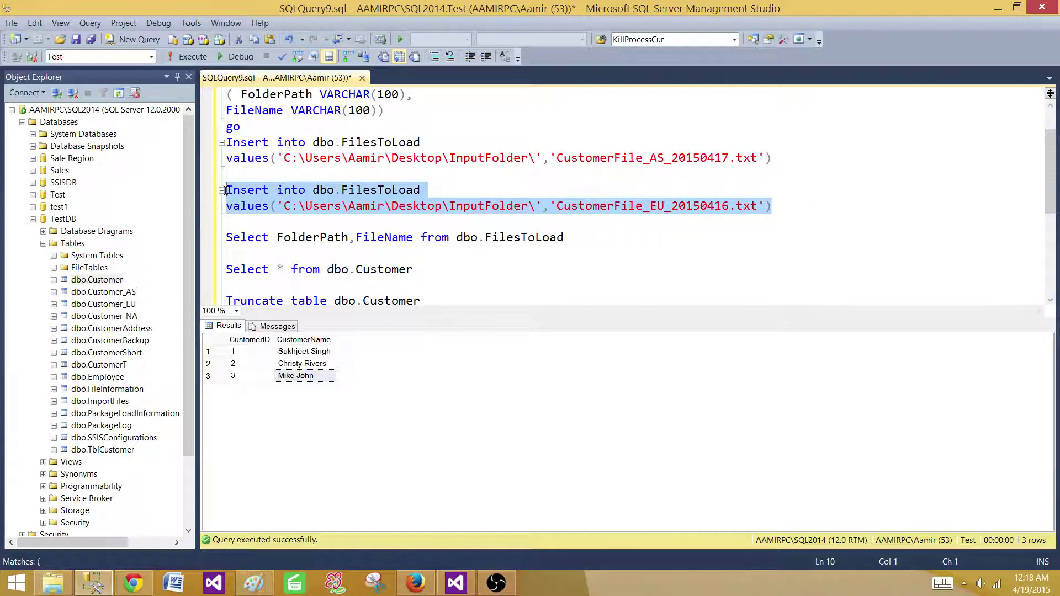
pyautogui.press('F5')
pyautogui.click(377, 188)
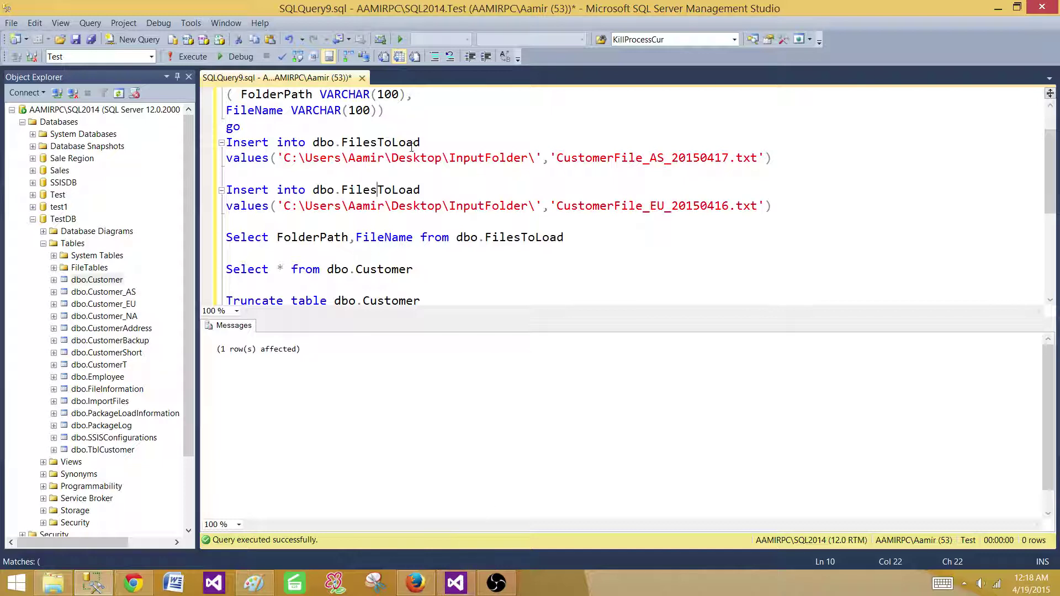
# Execute only the FolderPath, FileName select query on dbo.FilesToLoad and check the folder path and file name in each row
pyautogui.moveTo(560, 238); pyautogui.dragTo(227, 235)
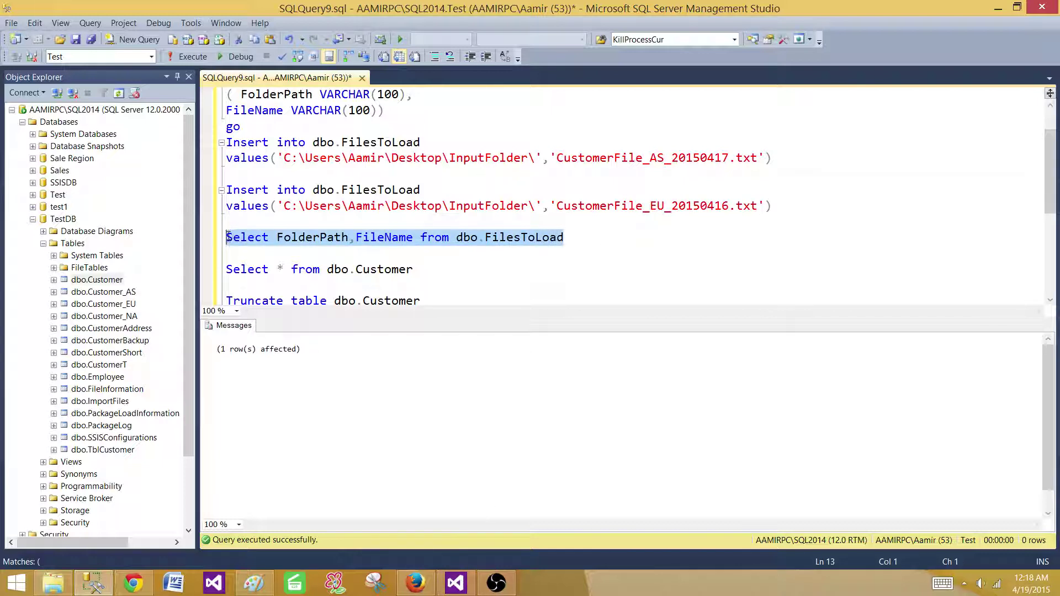
pyautogui.click(194, 61)
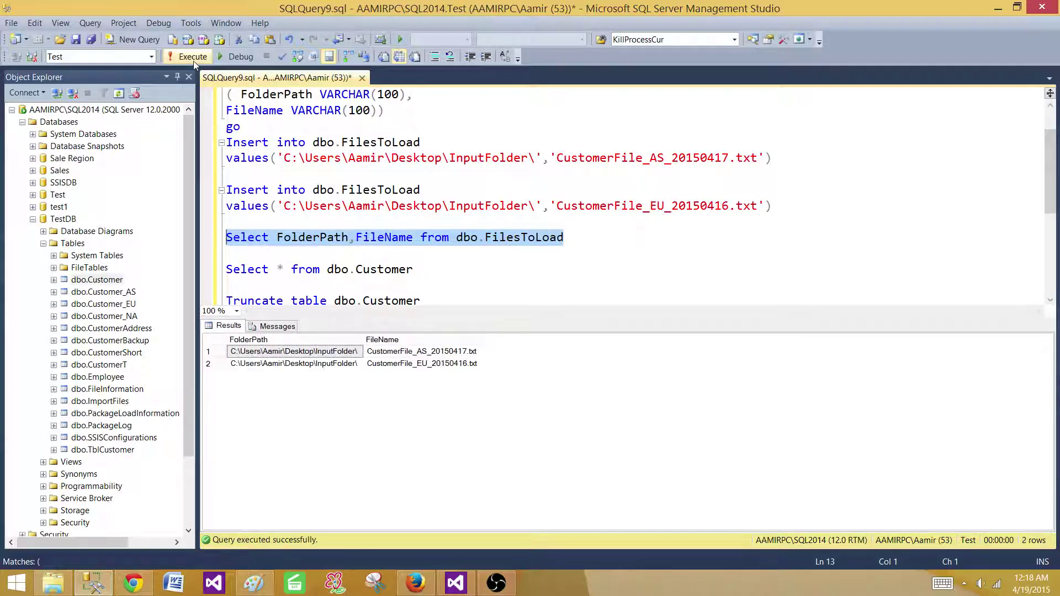
pyautogui.click(397, 352)
pyautogui.click(398, 364)
pyautogui.click(293, 352)
pyautogui.click(292, 364)
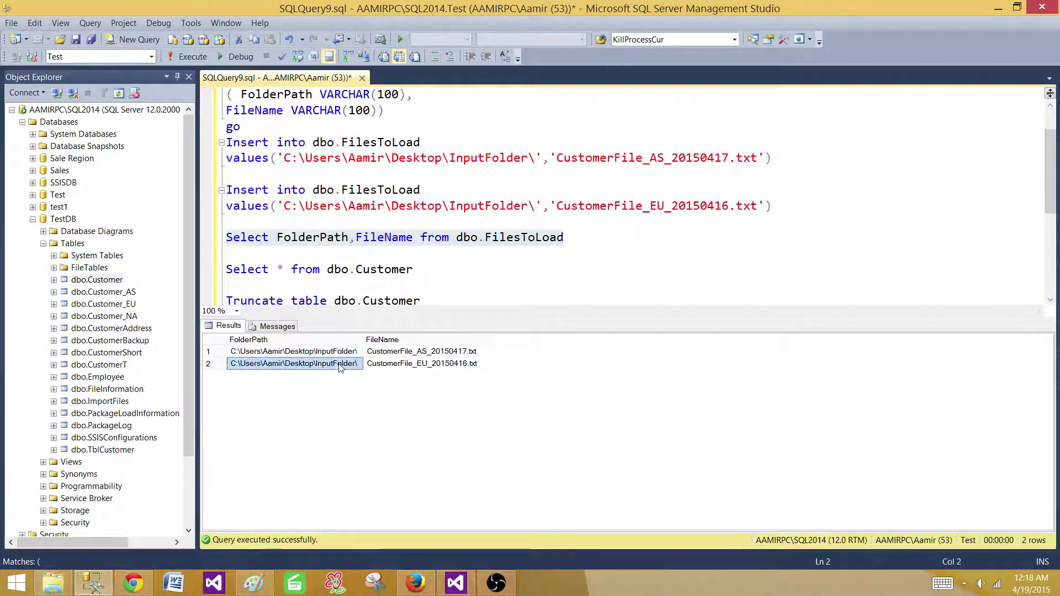
# Empty the dbo.Customer table by executing only the Truncate table statement
pyautogui.click(451, 285)
pyautogui.scroll(-1, 451, 265)
pyautogui.scroll(-1, 451, 265)
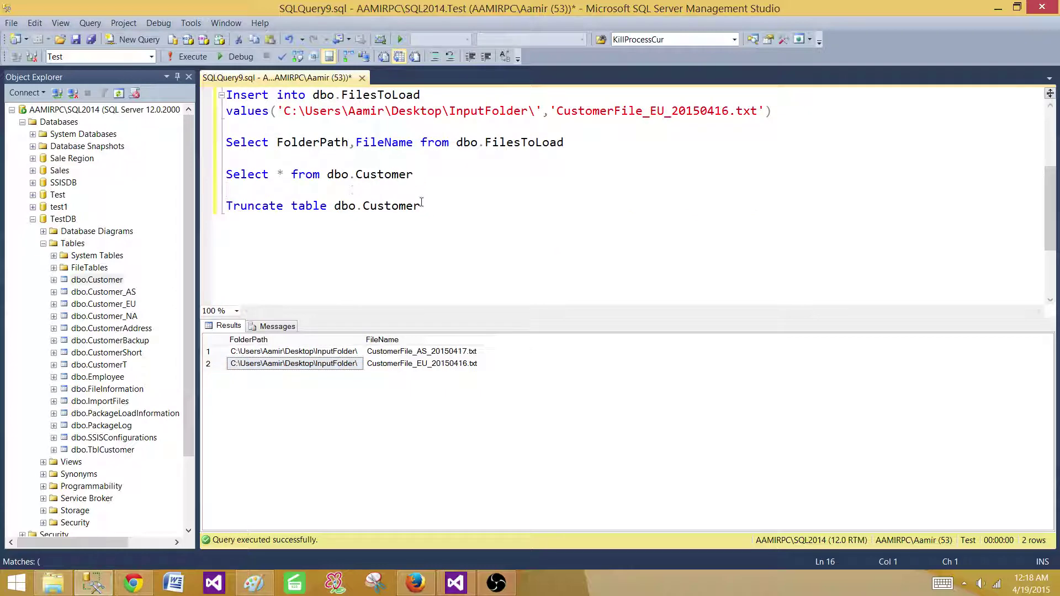
pyautogui.moveTo(423, 205); pyautogui.dragTo(228, 213)
pyautogui.click(188, 56)
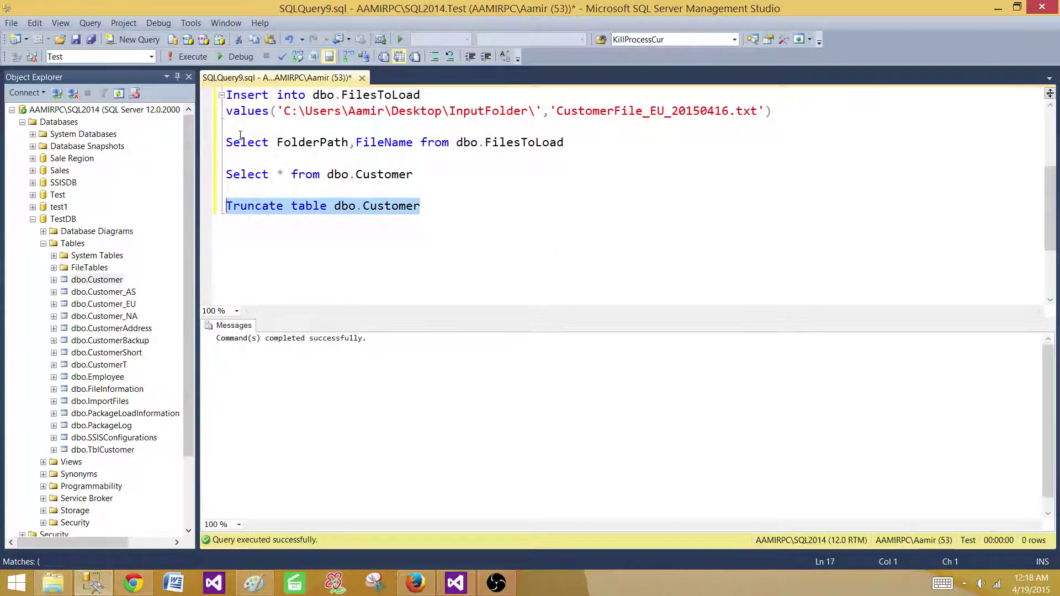
# Rerun the dbo.FilesToLoad select query and review which file names are listed for loading
pyautogui.click(307, 159)
pyautogui.scroll(2, 331, 252)
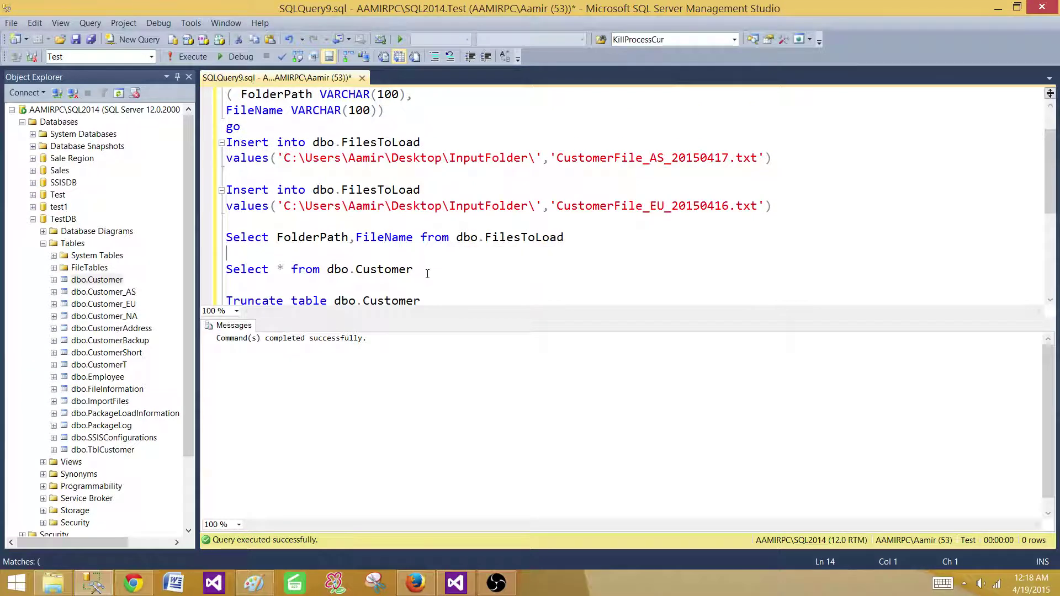
pyautogui.moveTo(565, 237); pyautogui.dragTo(223, 238)
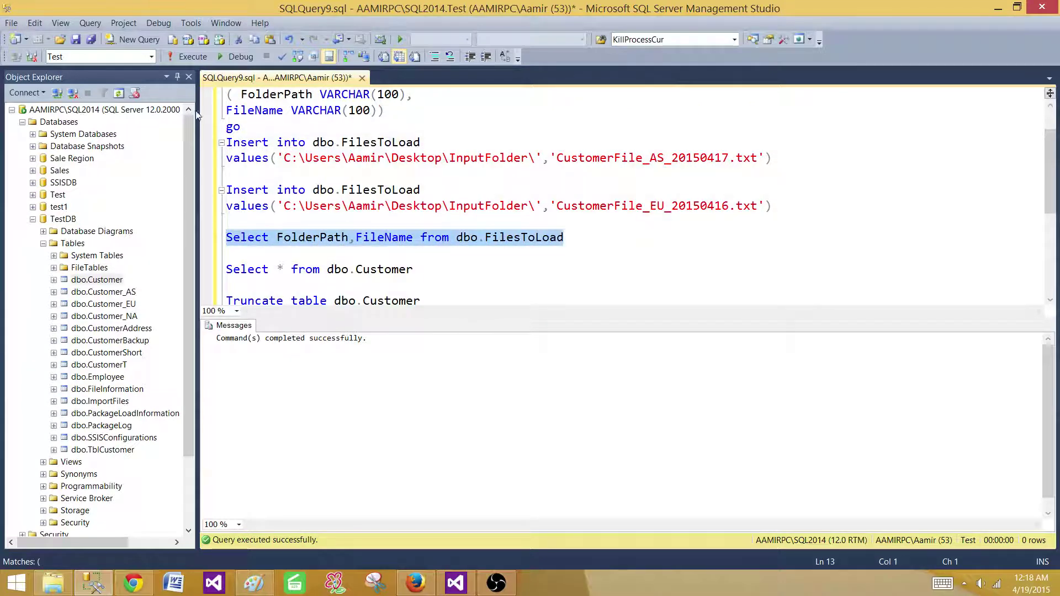
pyautogui.click(192, 57)
pyautogui.click(437, 352)
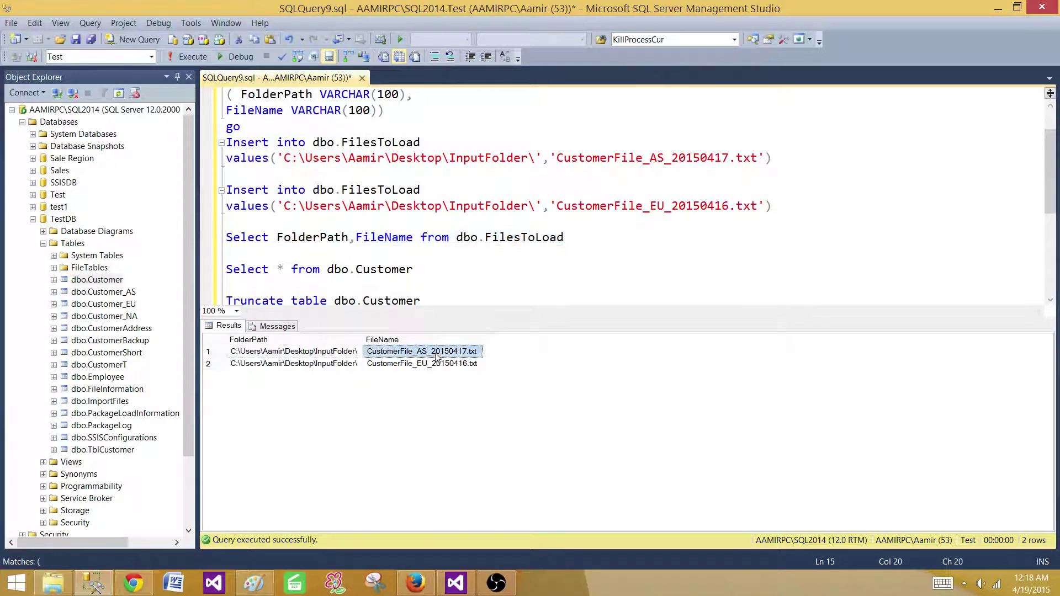
pyautogui.click(437, 364)
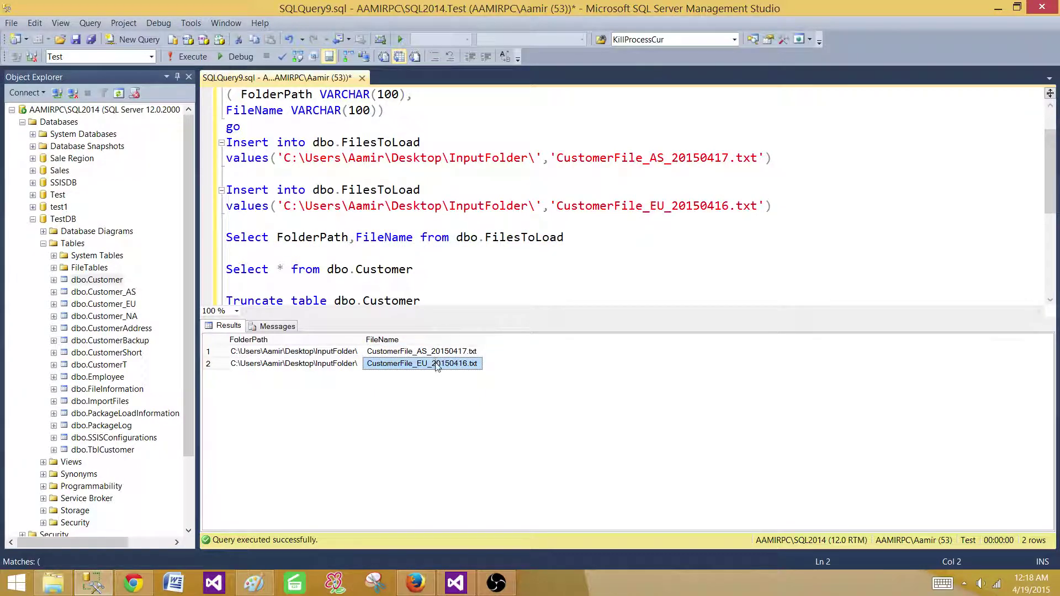
# Execute only the Select * from dbo.Customer query to check the table's contents before loading
pyautogui.click(389, 270)
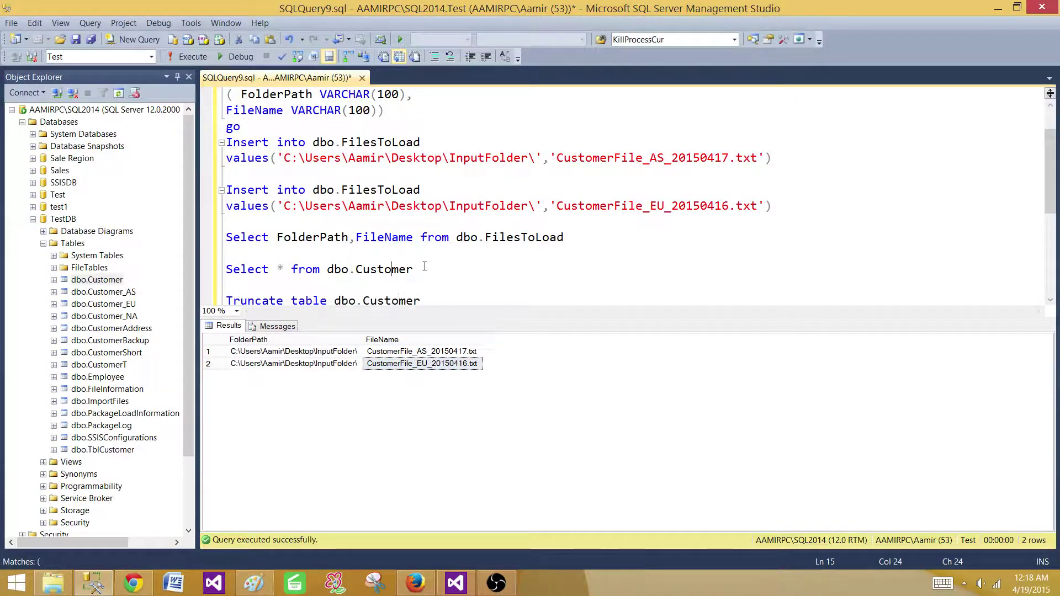
pyautogui.moveTo(419, 269); pyautogui.dragTo(213, 269)
pyautogui.press('F5')
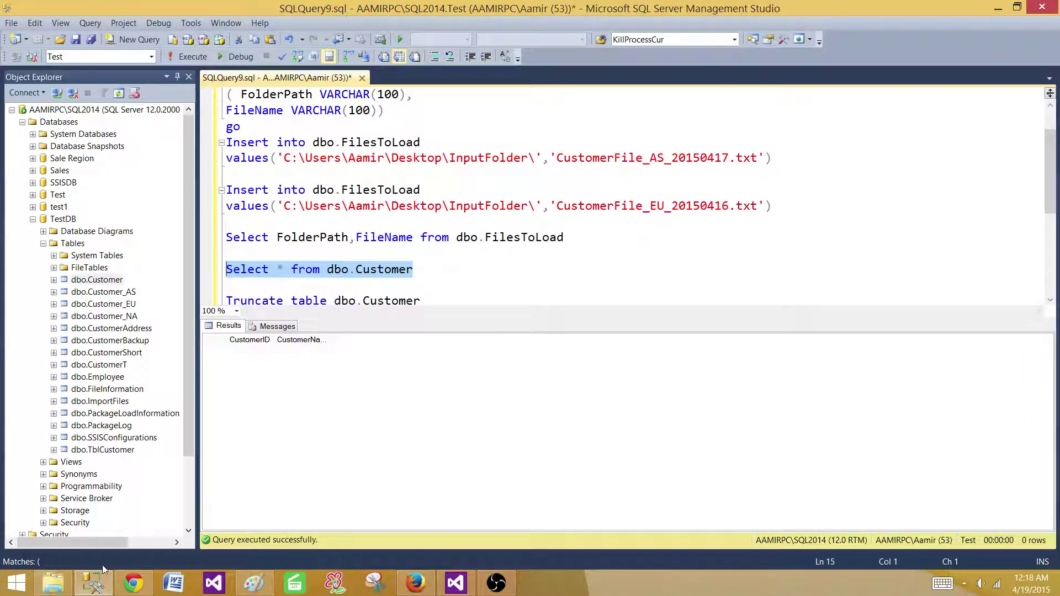
# Review the contents of the AS, EU and NA customer files from InputFolder in File Explorer, close each one and return to Management Studio
pyautogui.click(53, 583)
pyautogui.click(232, 88)
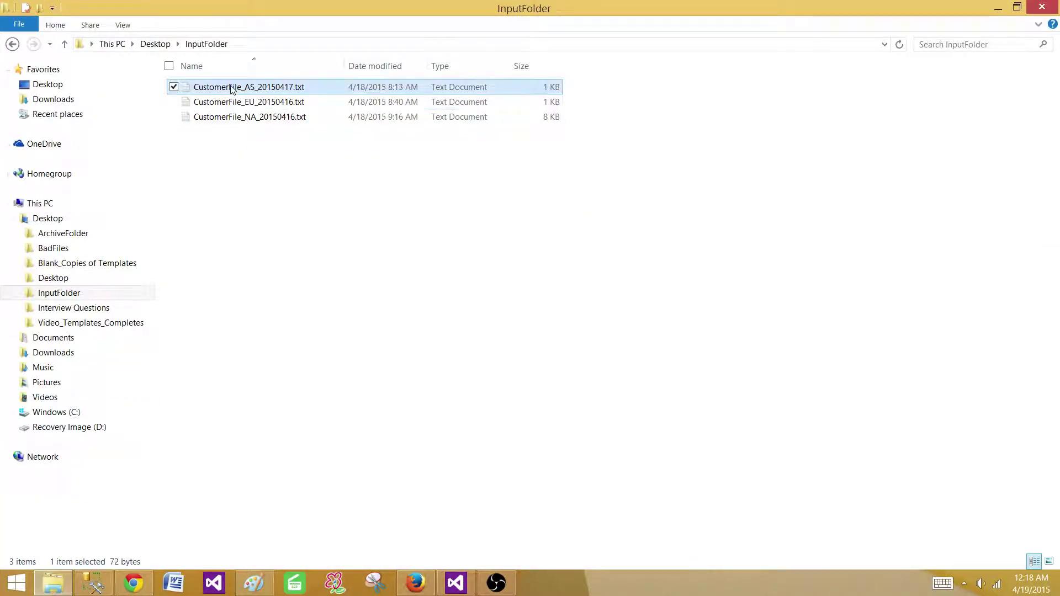
pyautogui.doubleClick(232, 88)
pyautogui.click(936, 137)
pyautogui.doubleClick(281, 102)
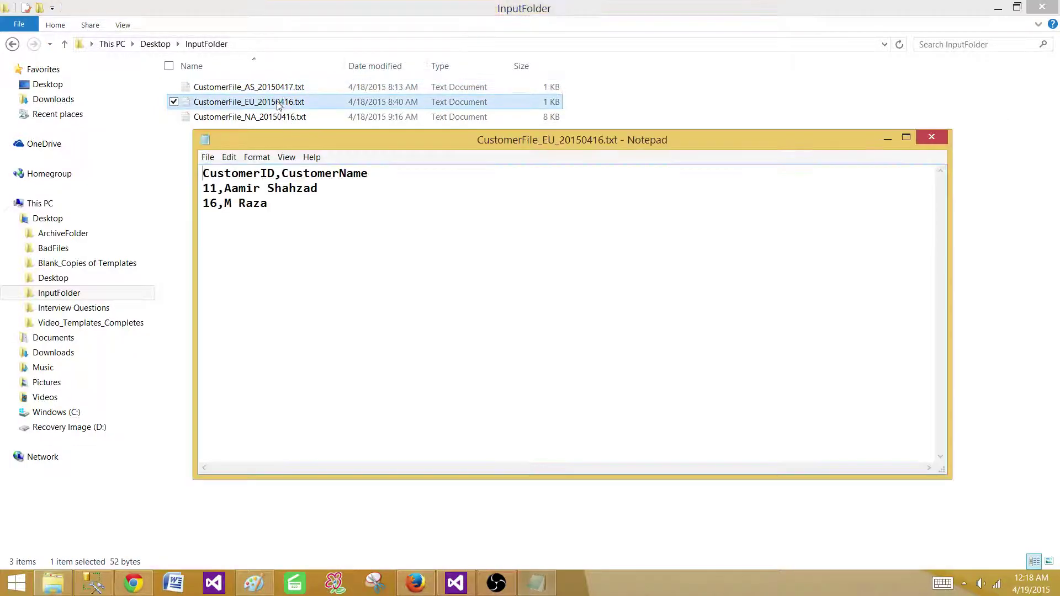
pyautogui.click(931, 138)
pyautogui.doubleClick(256, 117)
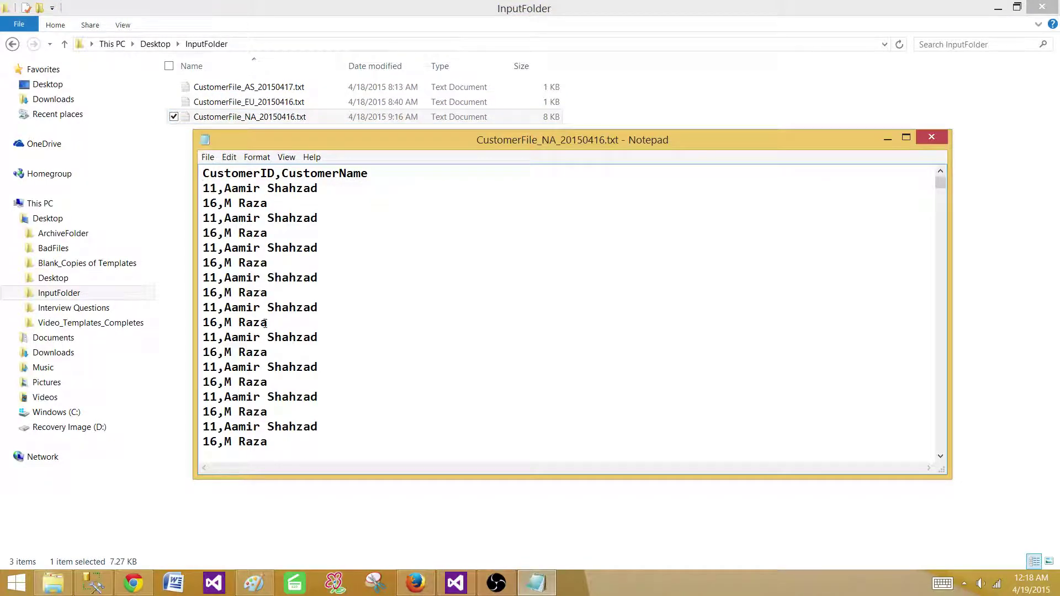
pyautogui.click(931, 138)
pyautogui.click(92, 583)
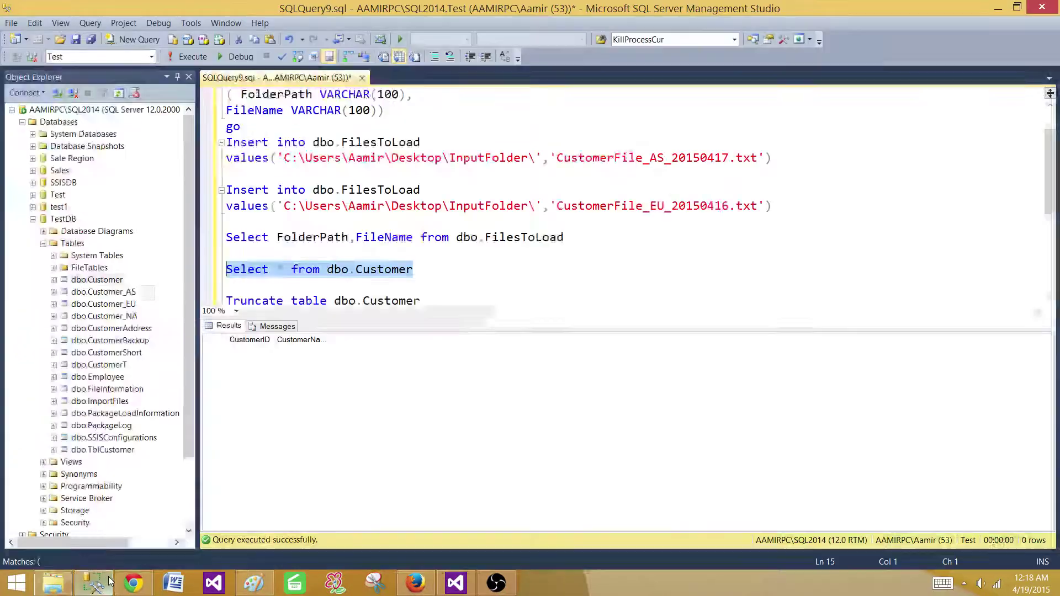
# Switch to Visual Studio, run the LoadFilesFromDefinitionTable package and stop debugging once its tasks complete
pyautogui.moveTo(563, 237); pyautogui.dragTo(232, 241)
pyautogui.click(347, 253)
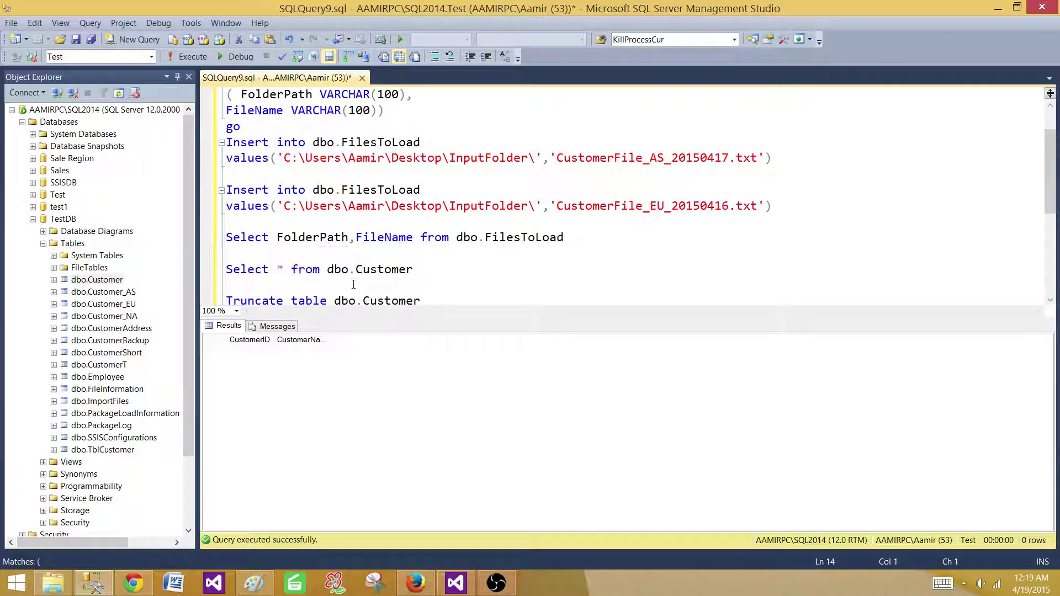
pyautogui.click(456, 583)
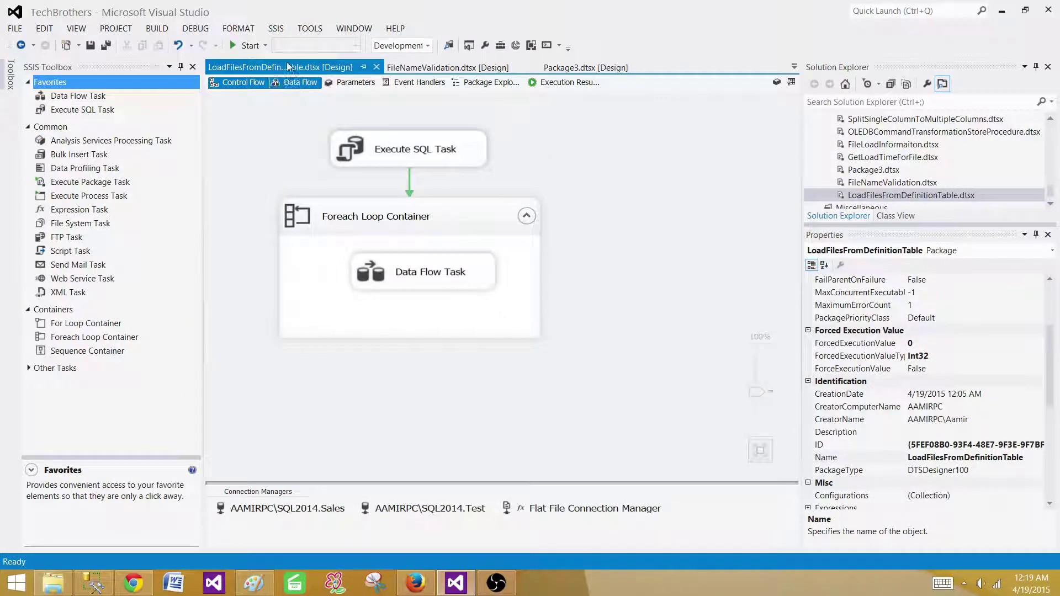
pyautogui.click(247, 45)
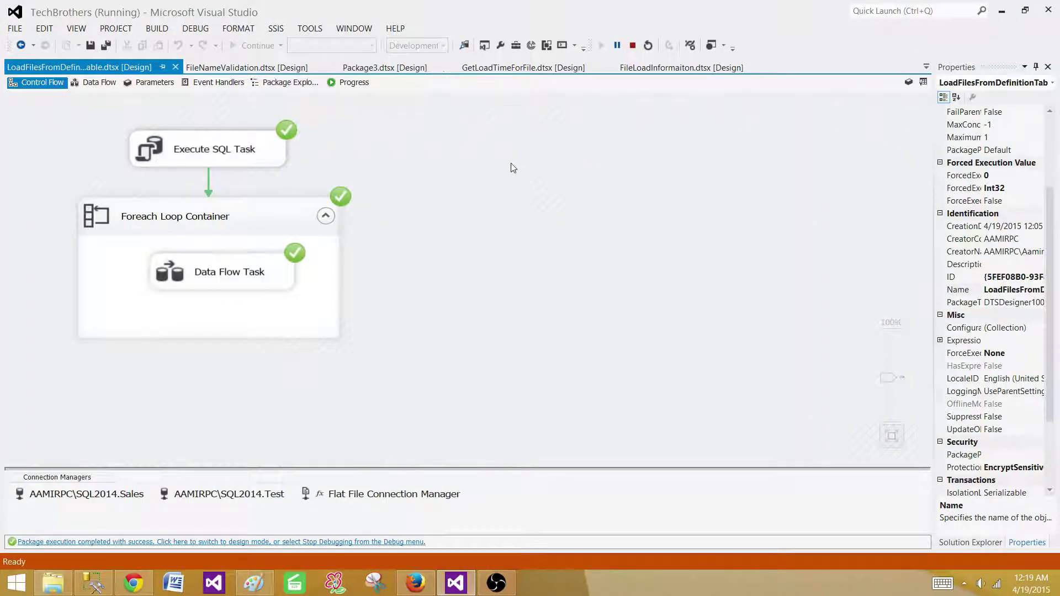
pyautogui.click(635, 45)
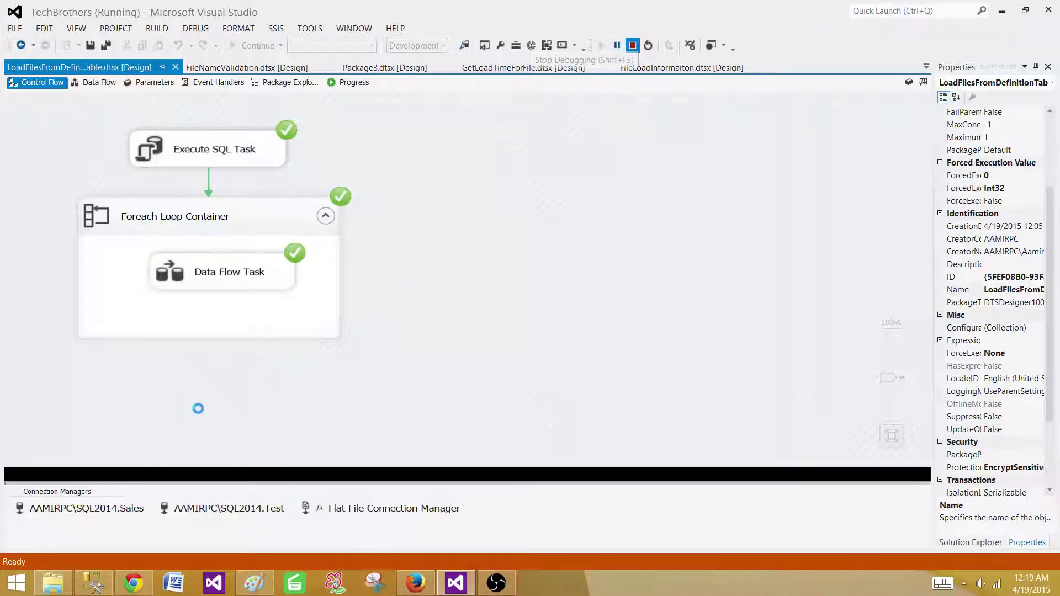
# Back in Management Studio, query dbo.Customer again and compare the loaded rows with the contents of the listed files
pyautogui.click(109, 588)
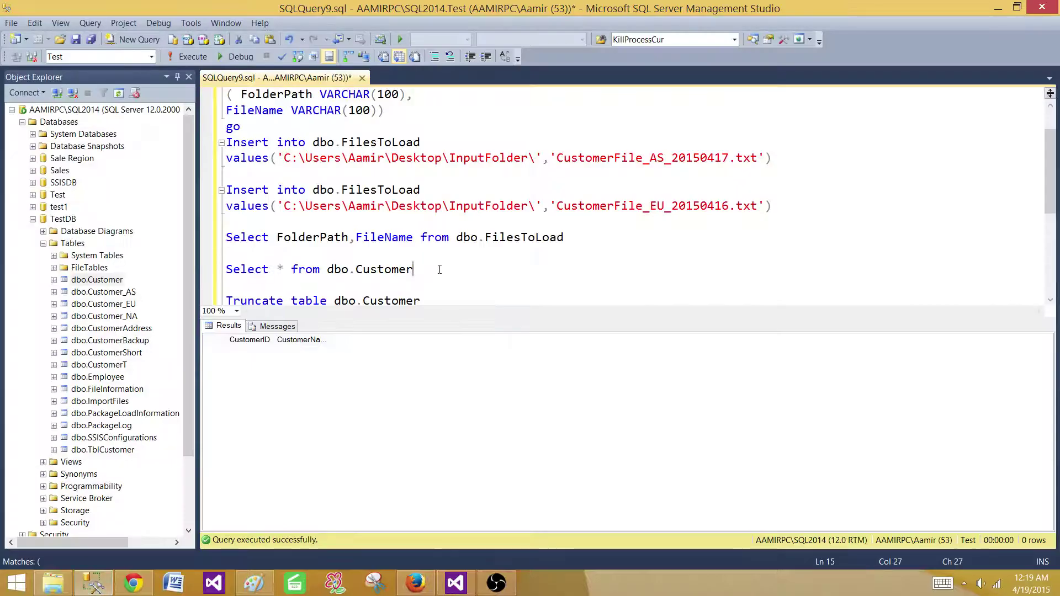
pyautogui.moveTo(420, 270); pyautogui.dragTo(225, 270)
pyautogui.click(182, 57)
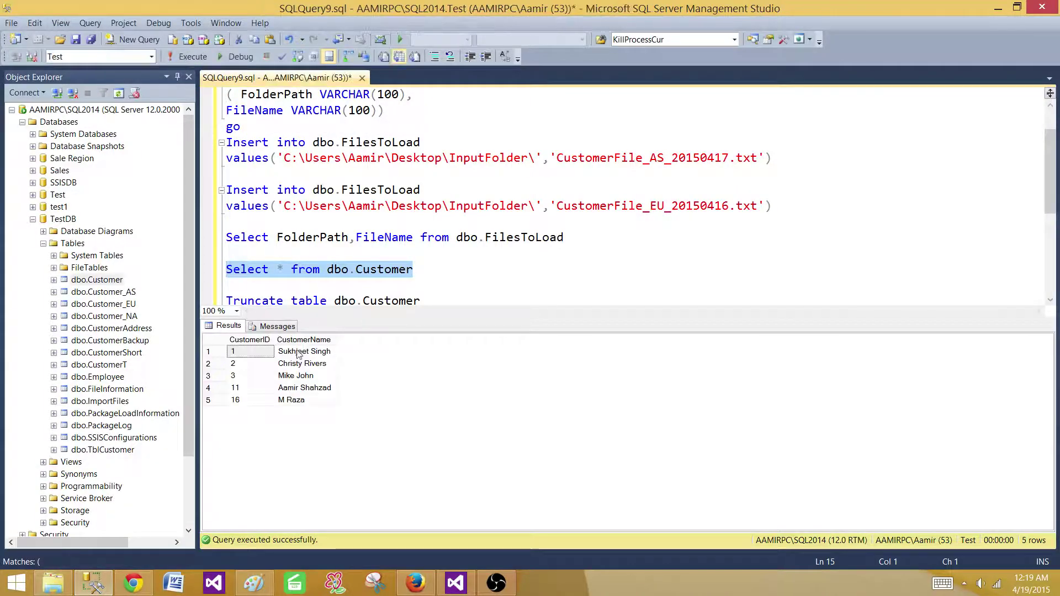
pyautogui.moveTo(243, 359); pyautogui.dragTo(292, 403)
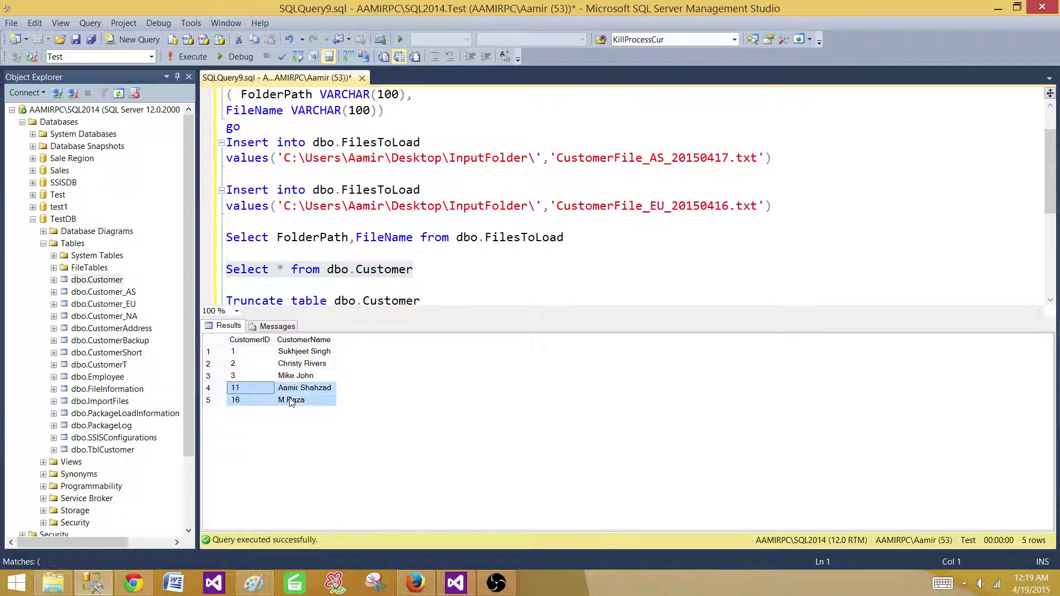
pyautogui.click(402, 251)
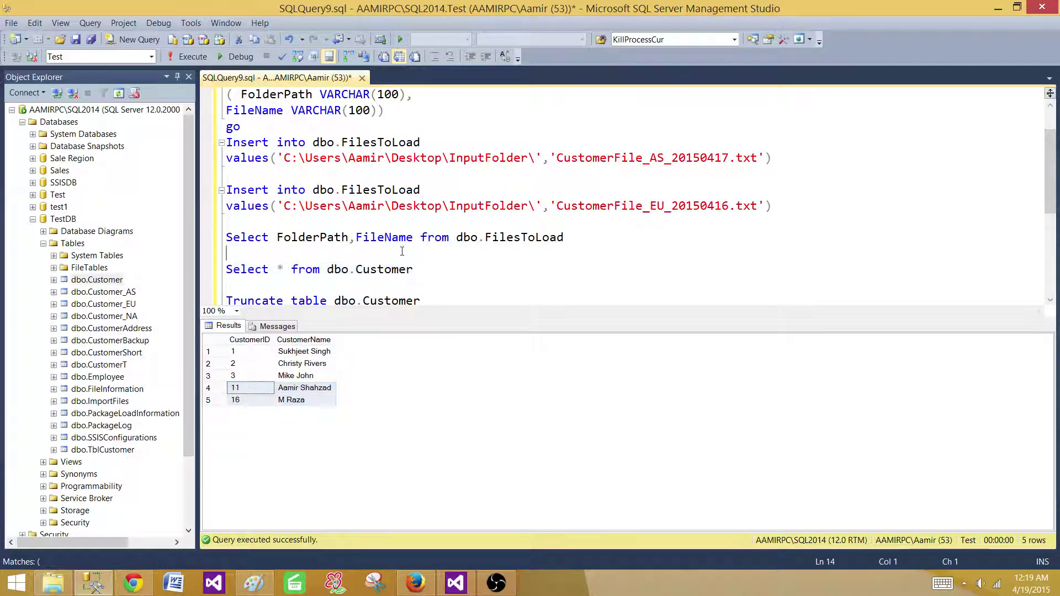
# Reread the scenario's loading and archiving requirements in Paint, and return to the SQL query
pyautogui.click(255, 590)
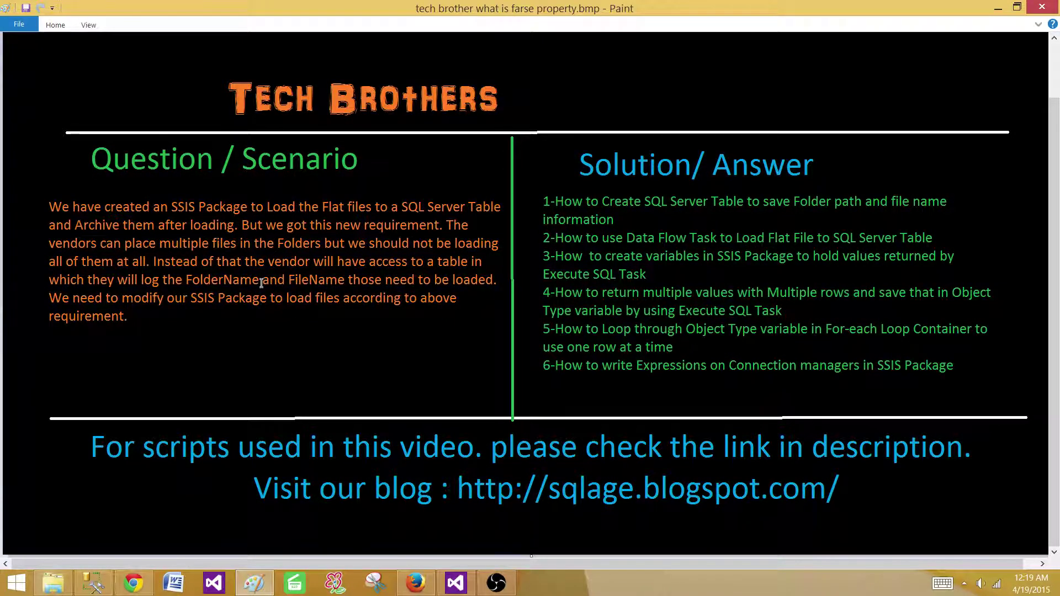
pyautogui.click(997, 12)
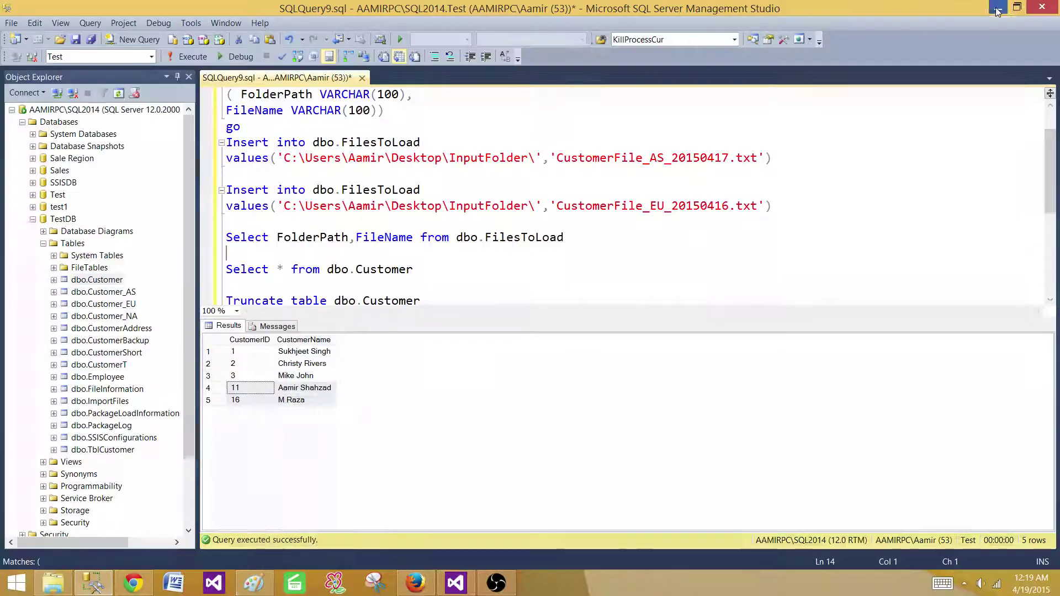
pyautogui.click(532, 194)
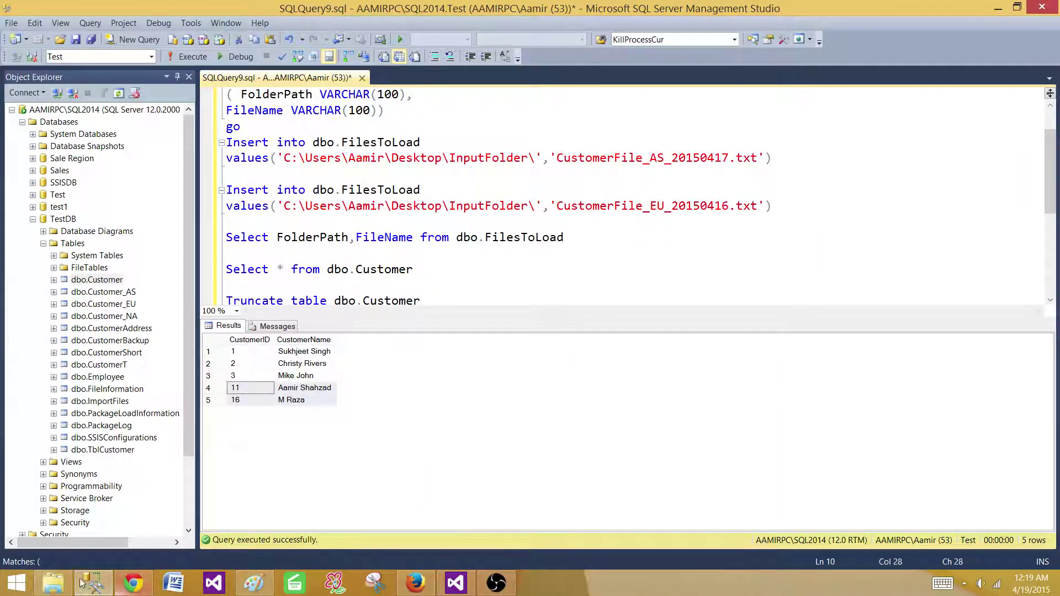
# Open ArchiveFolder in File Explorer and copy its full folder path
pyautogui.click(55, 584)
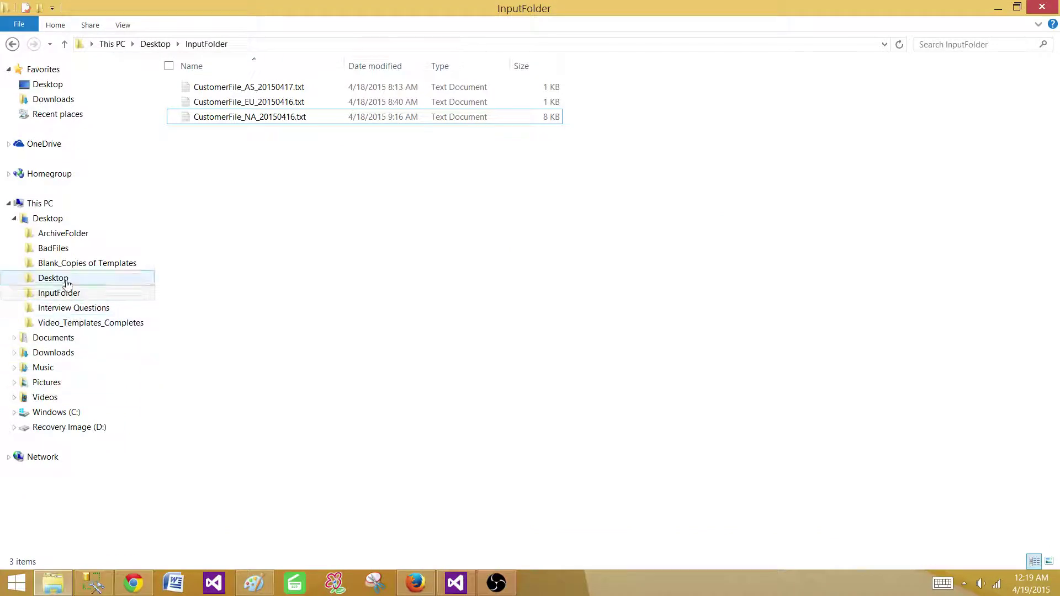
pyautogui.click(70, 233)
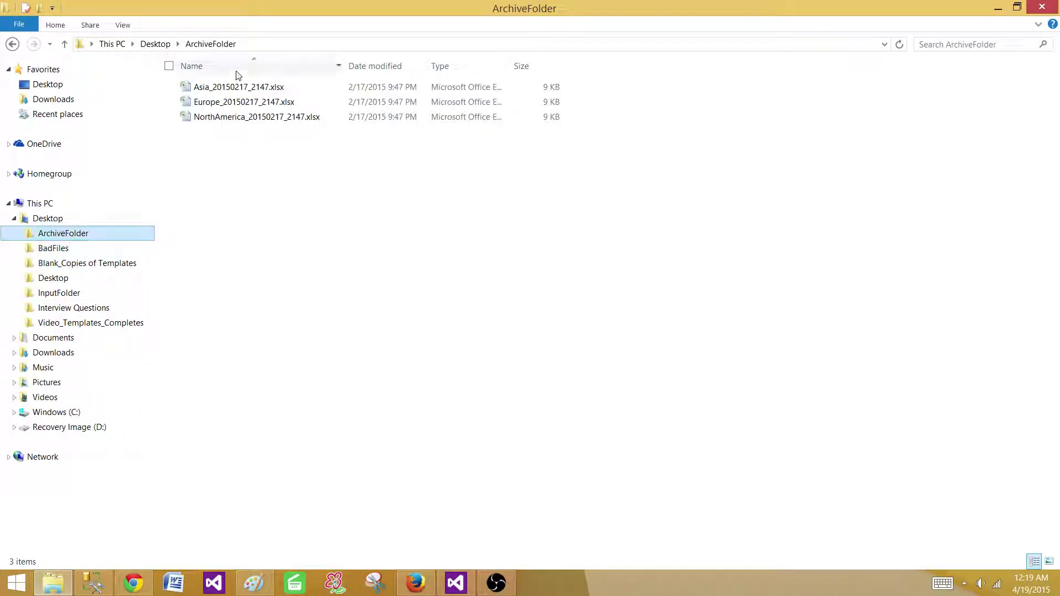
pyautogui.click(253, 44)
pyautogui.rightClick(111, 44)
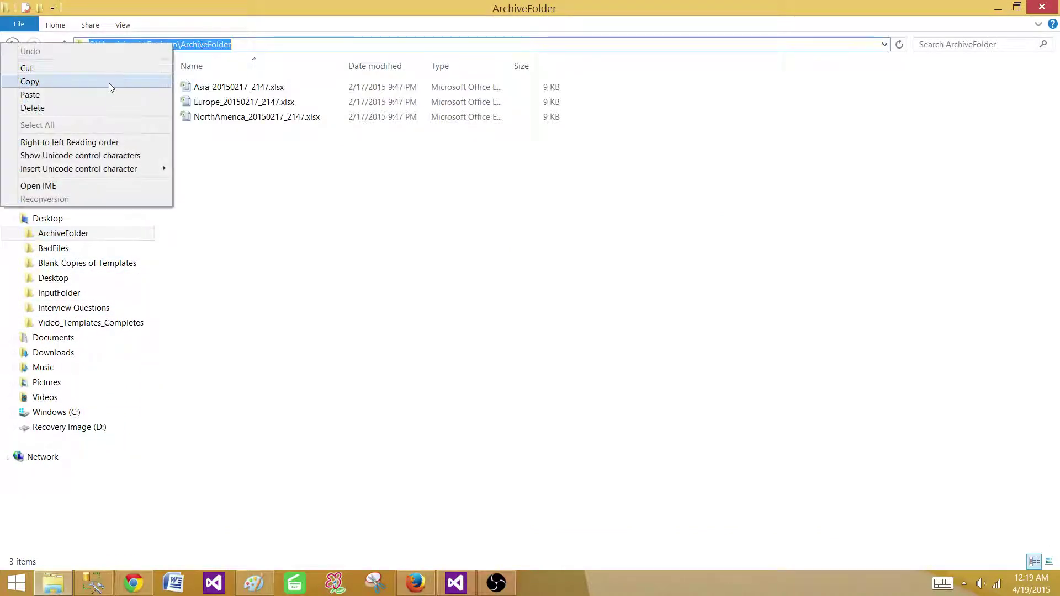
pyautogui.click(29, 81)
# Switch to Visual Studio and add a String package variable ArchFolder holding the copied ArchiveFolder path
pyautogui.click(455, 583)
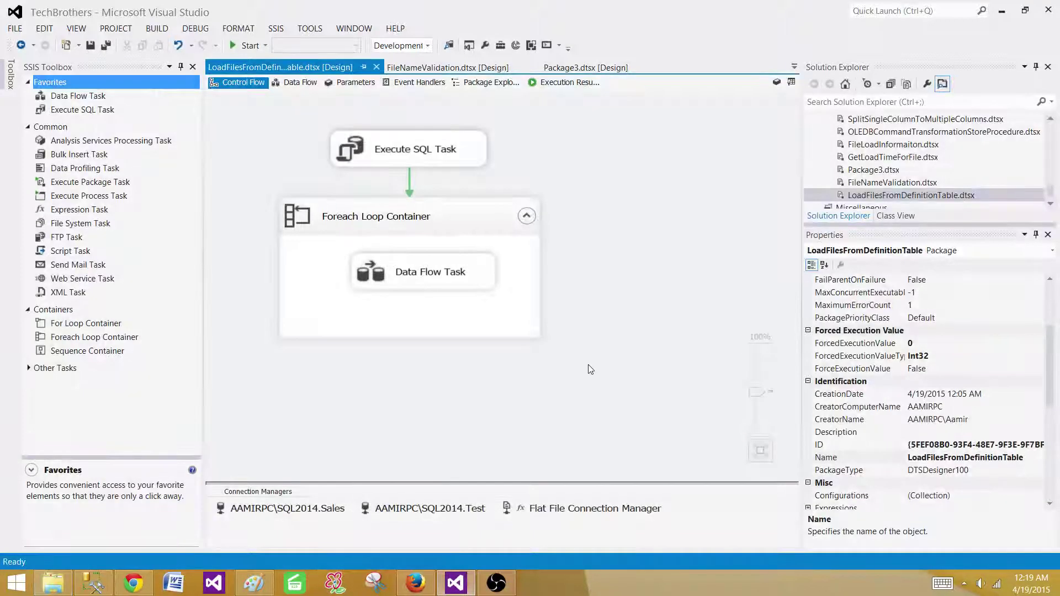
pyautogui.rightClick(238, 158)
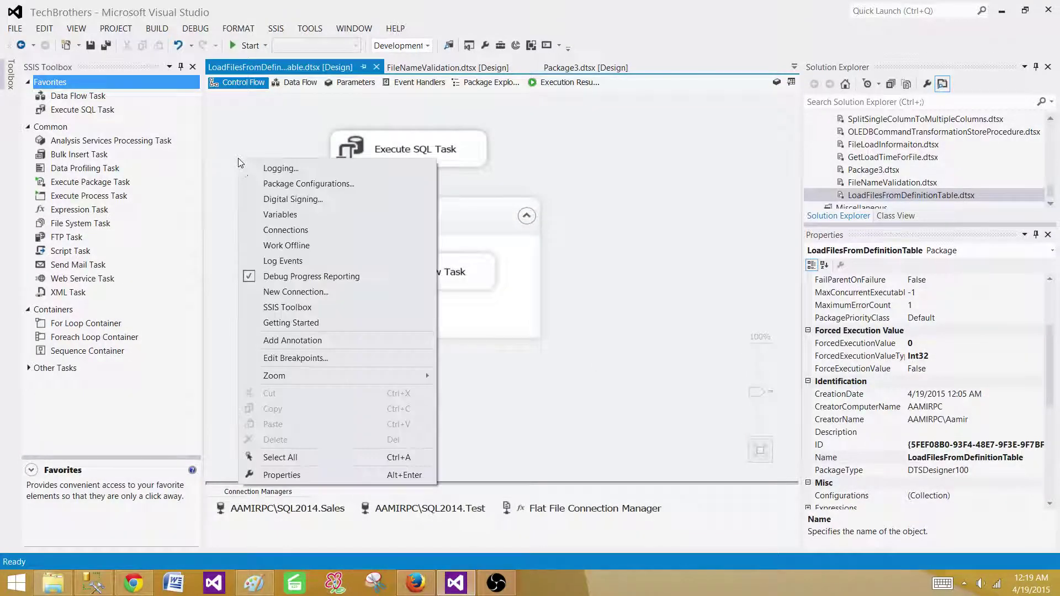
pyautogui.click(278, 214)
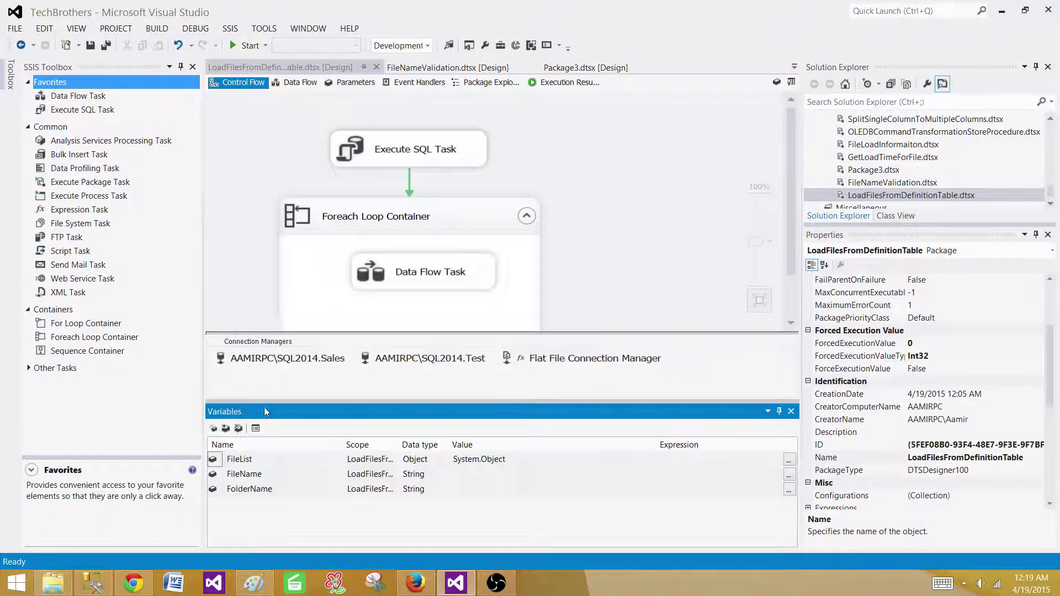
pyautogui.click(213, 429)
pyautogui.write('ArchFolder')
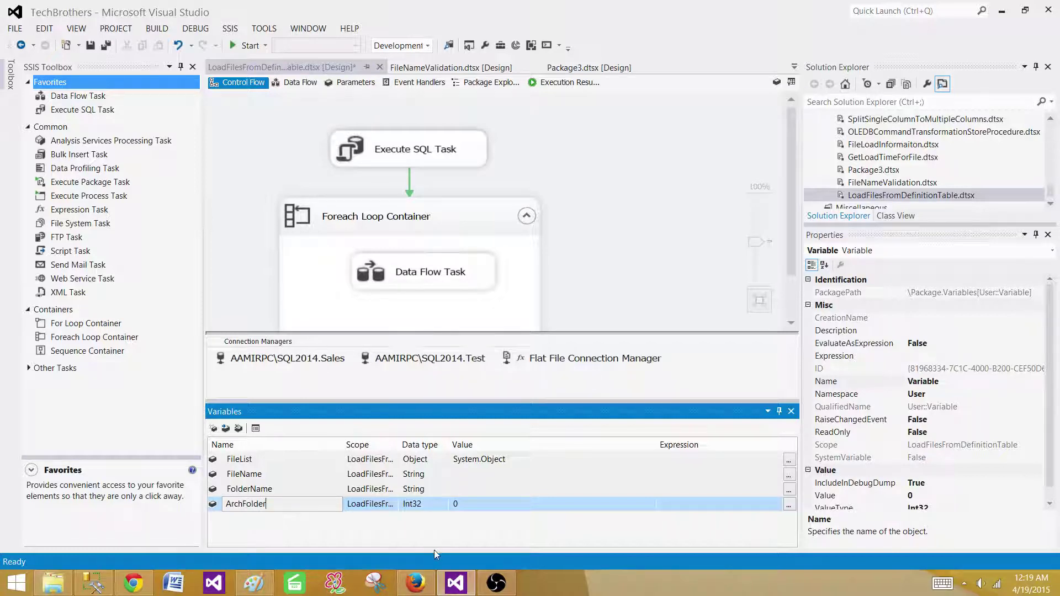
pyautogui.press('Tab')
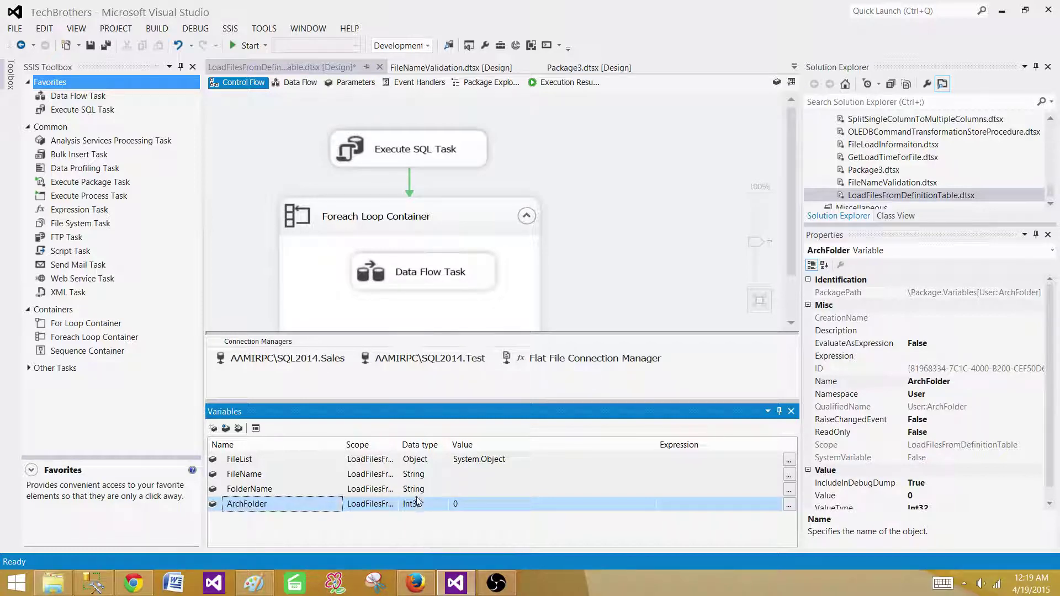
pyautogui.press('s')
pyautogui.press('s')
pyautogui.press('s')
pyautogui.click(473, 505)
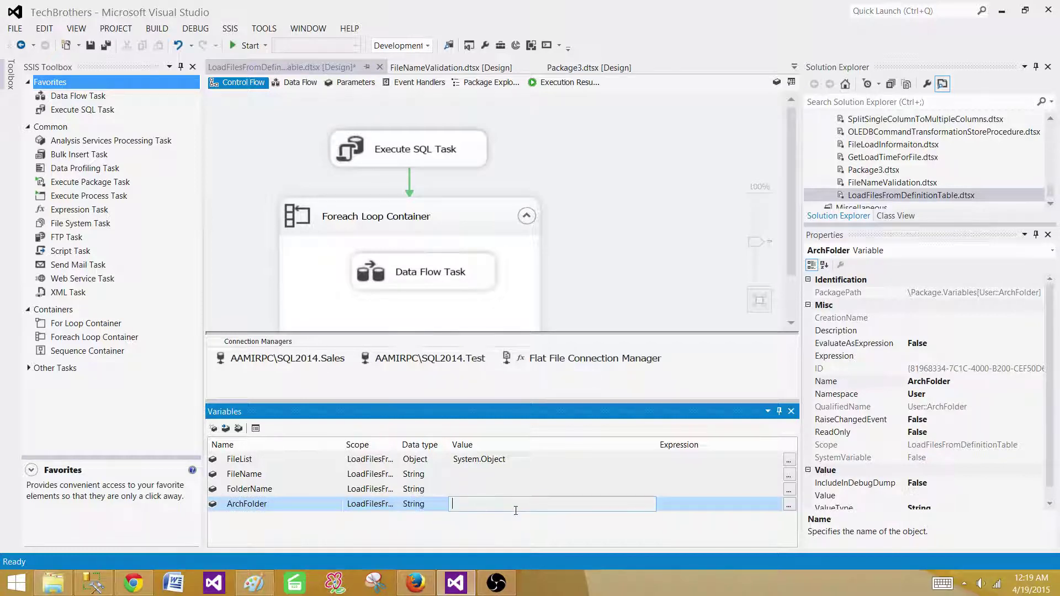
pyautogui.write('C:\\Users\\Aamir\\Desktop\\ArchiveFolder')
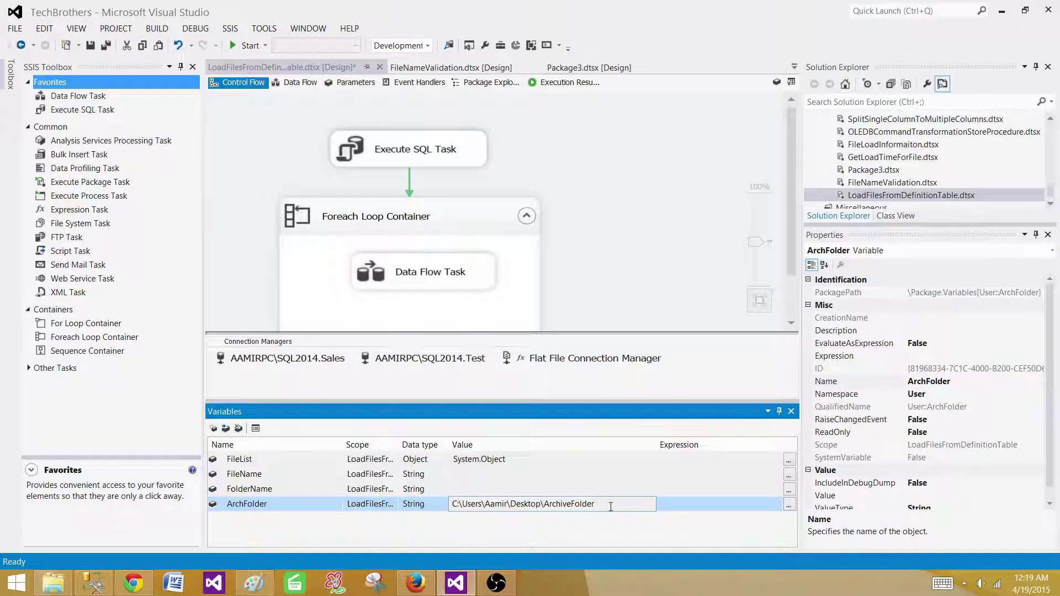
pyautogui.press('Return')
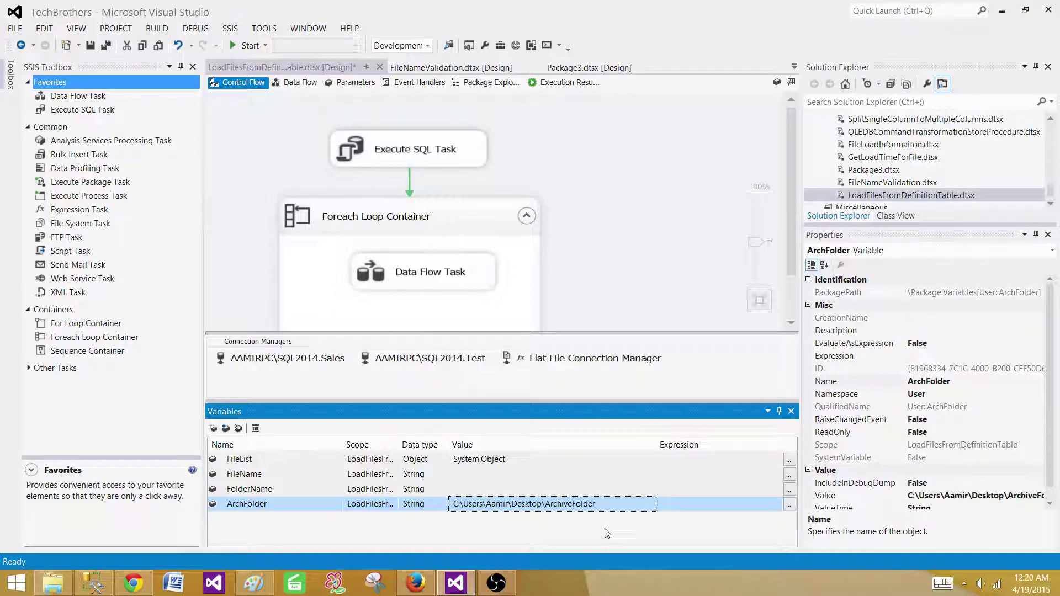
# Add another package variable named FileFullPath with the String data type
pyautogui.click(254, 490)
pyautogui.click(238, 475)
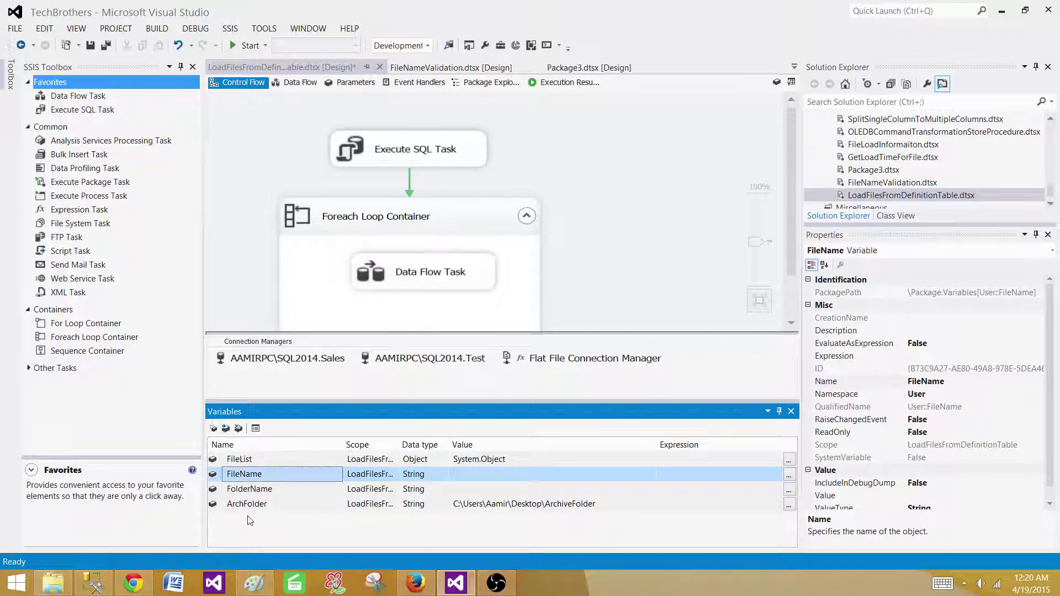
pyautogui.click(213, 428)
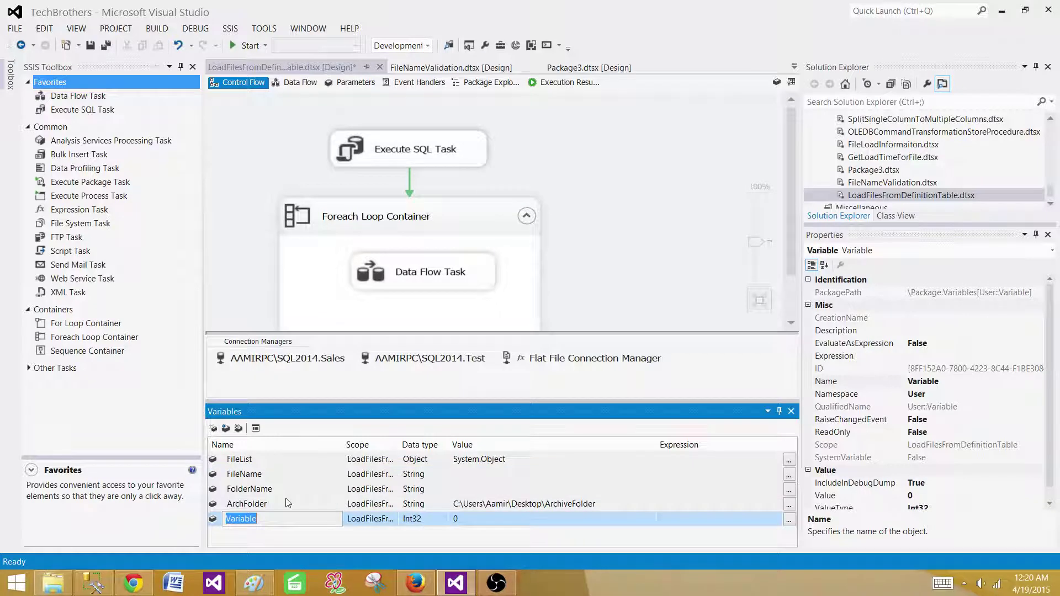
pyautogui.write('FileFullPath')
pyautogui.click(438, 526)
pyautogui.scroll(-4, 435, 525)
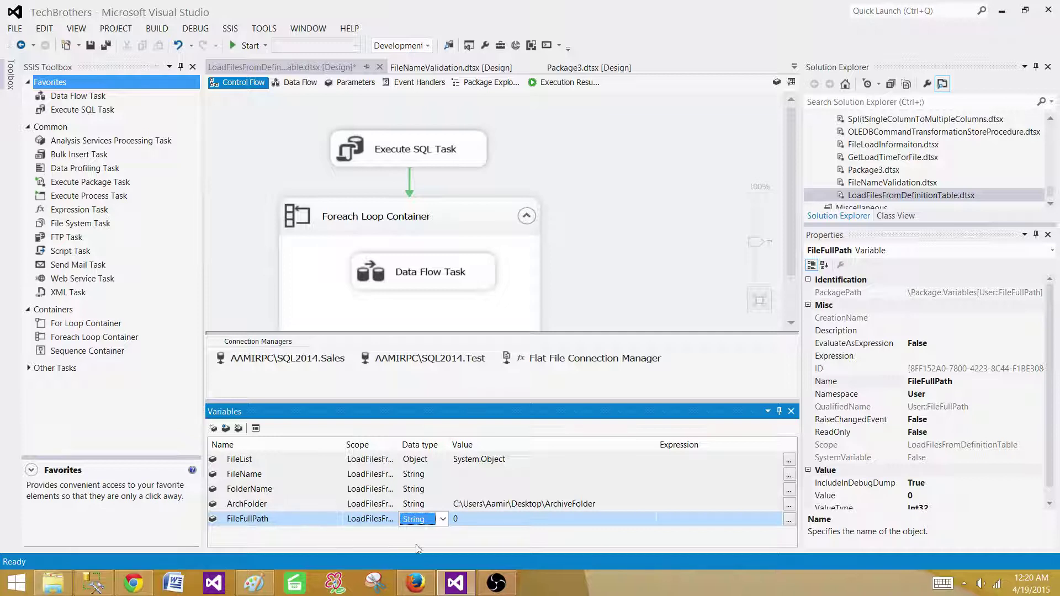
# Build the FileFullPath expression @[User::FolderName]+ @[User::FileName], evaluate and accept it, and close the variables list
pyautogui.click(788, 520)
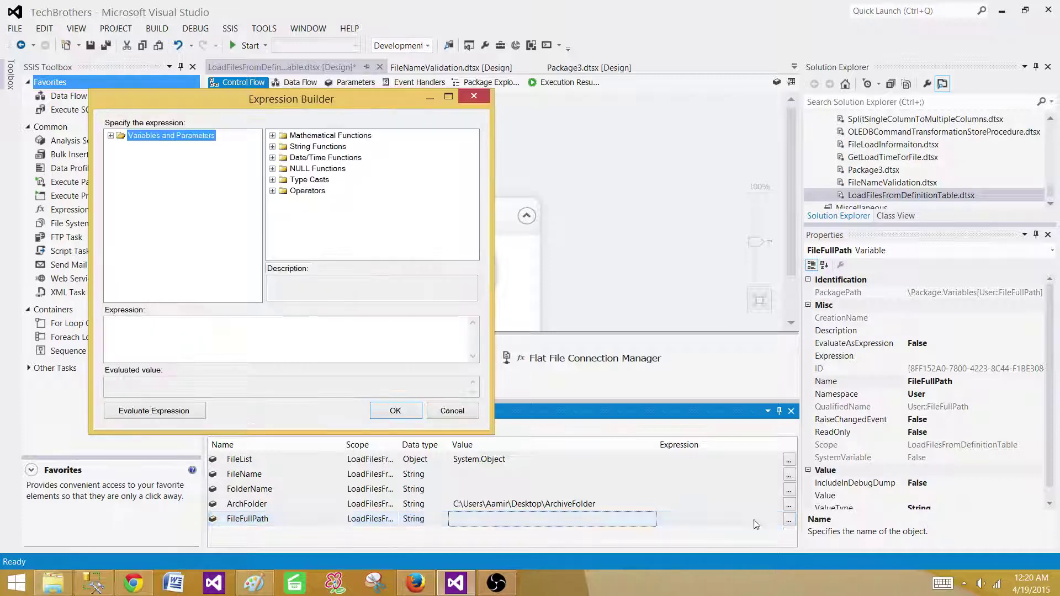
pyautogui.click(111, 135)
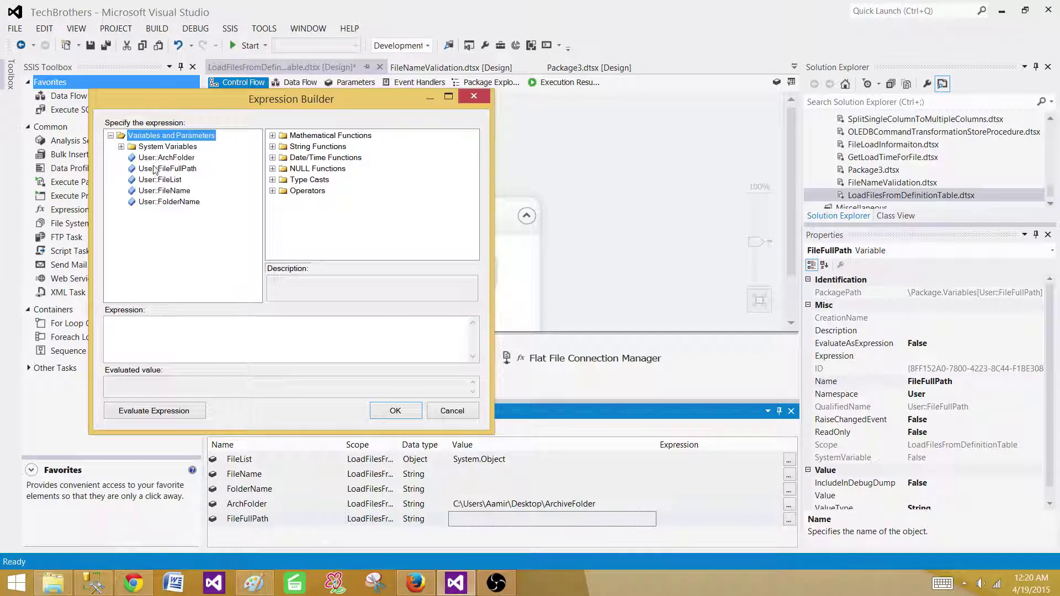
pyautogui.moveTo(169, 204); pyautogui.dragTo(190, 337)
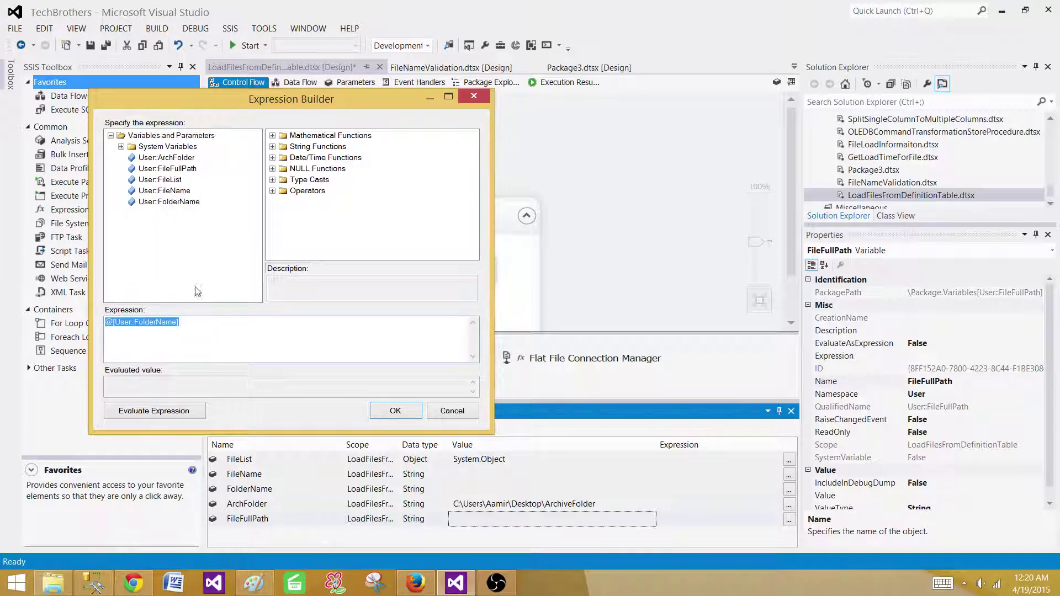
pyautogui.click(236, 318)
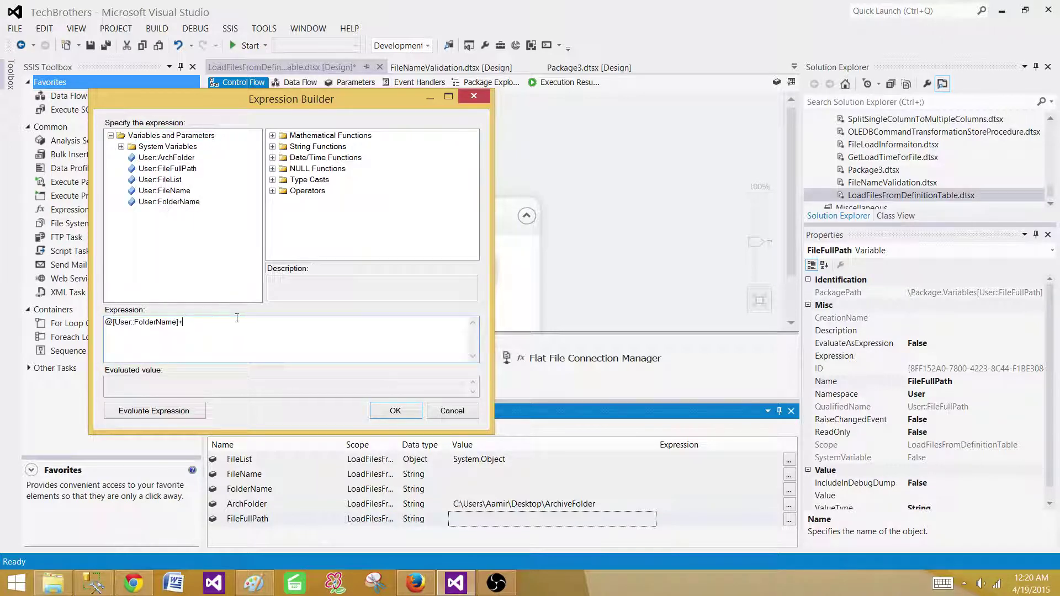
pyautogui.moveTo(166, 191); pyautogui.dragTo(228, 334)
pyautogui.click(182, 414)
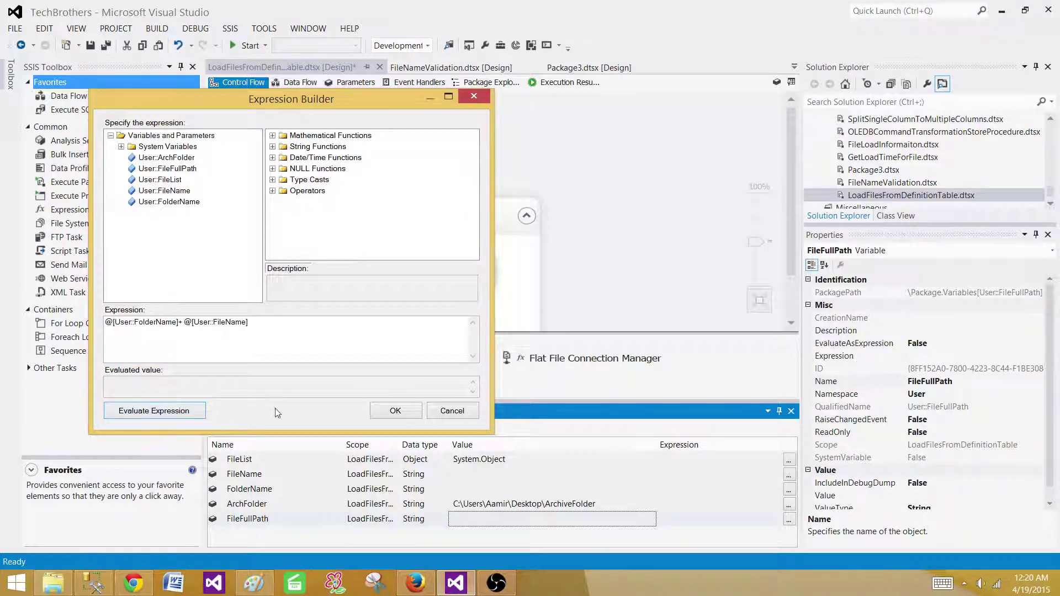
pyautogui.click(393, 411)
pyautogui.click(690, 325)
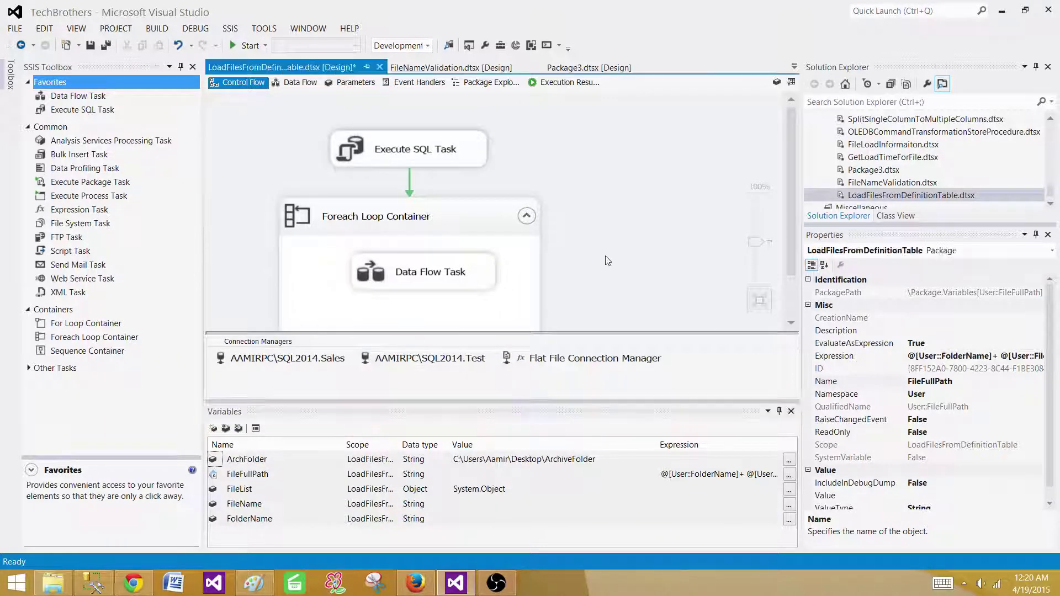
pyautogui.click(791, 411)
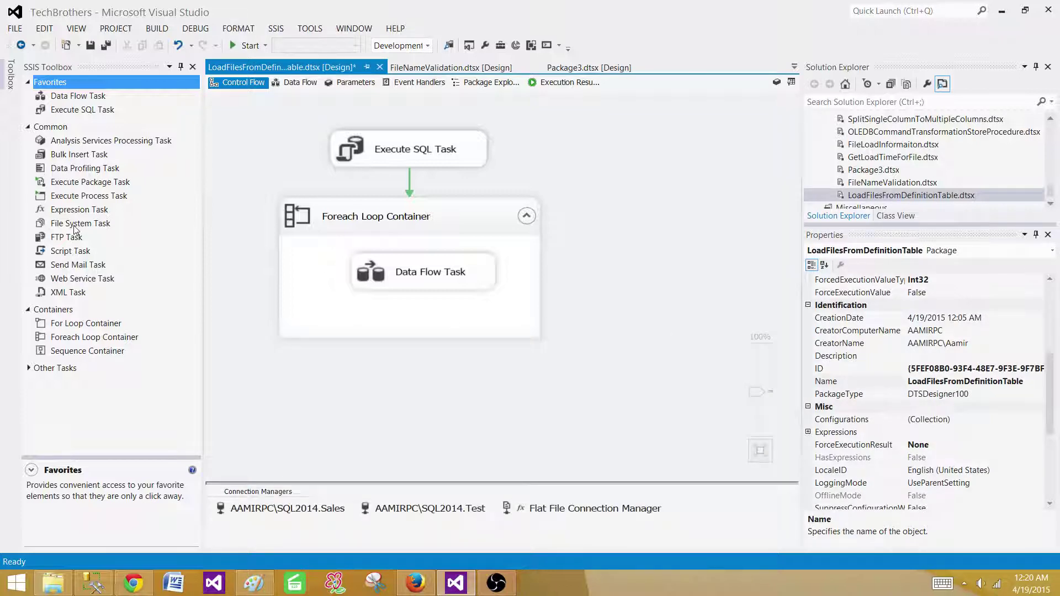
# Add a File System Task inside the Foreach Loop Container and connect the Data Flow Task to it
pyautogui.moveTo(69, 225); pyautogui.dragTo(363, 321)
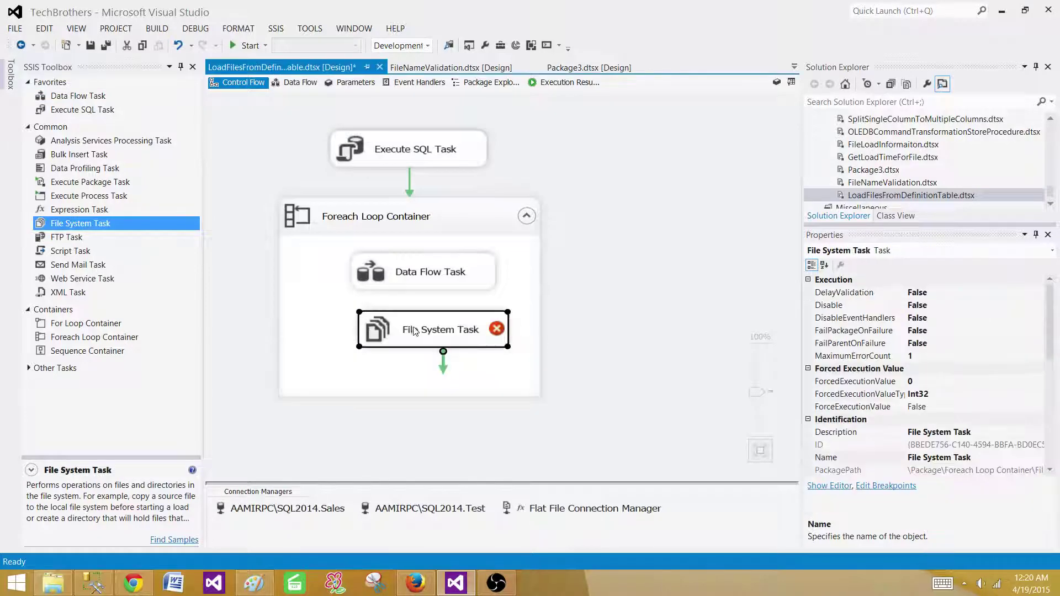
pyautogui.click(453, 284)
pyautogui.moveTo(437, 303); pyautogui.dragTo(457, 346)
pyautogui.click(466, 338)
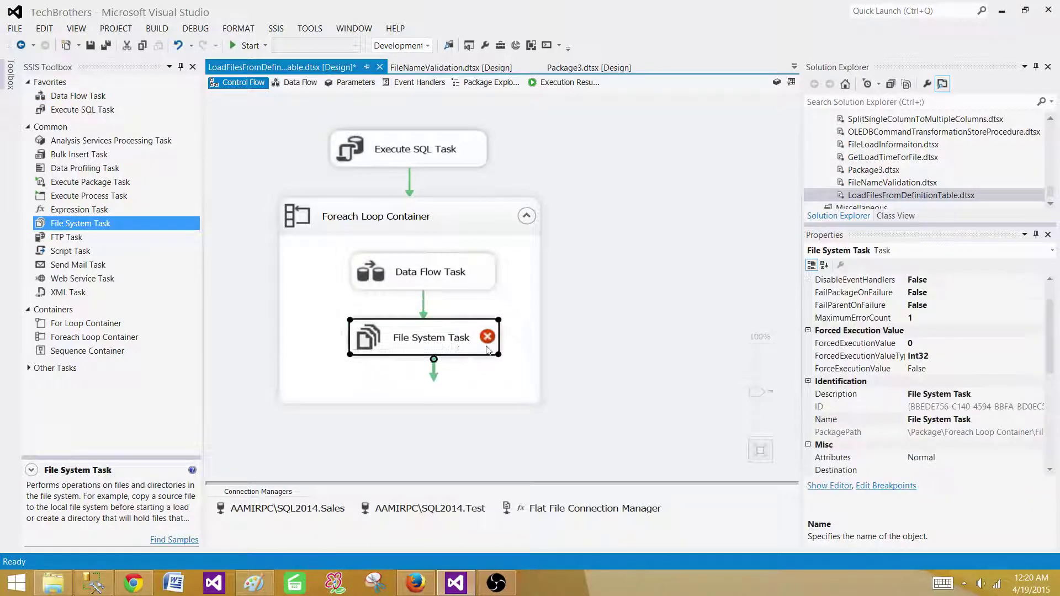
pyautogui.click(643, 339)
# Configure the File System Task to take its source path from variable User::FileFullPath and set its operation to Move file
pyautogui.doubleClick(470, 338)
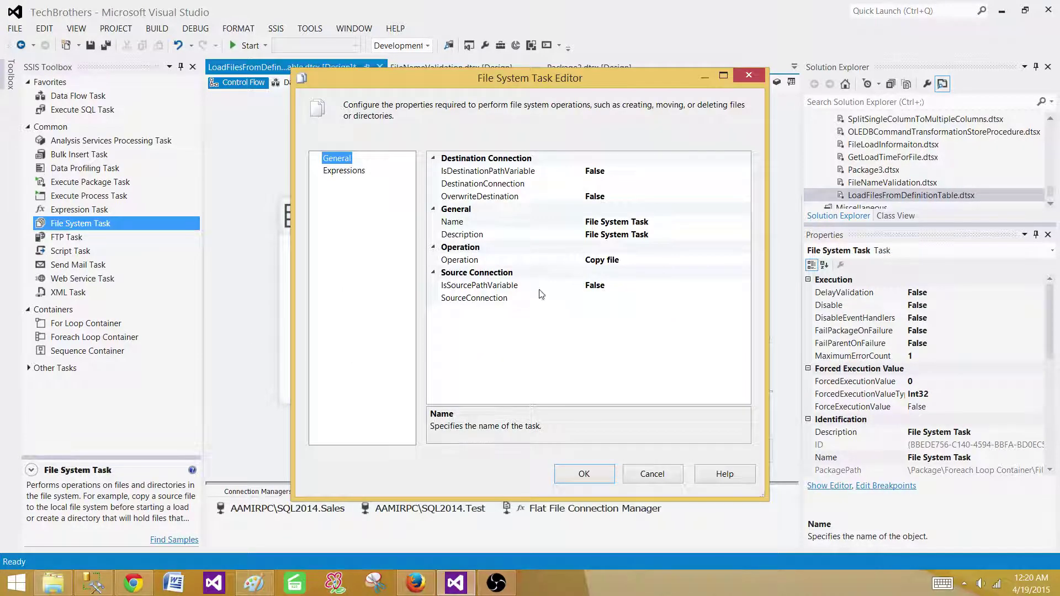
pyautogui.doubleClick(605, 285)
pyautogui.click(627, 298)
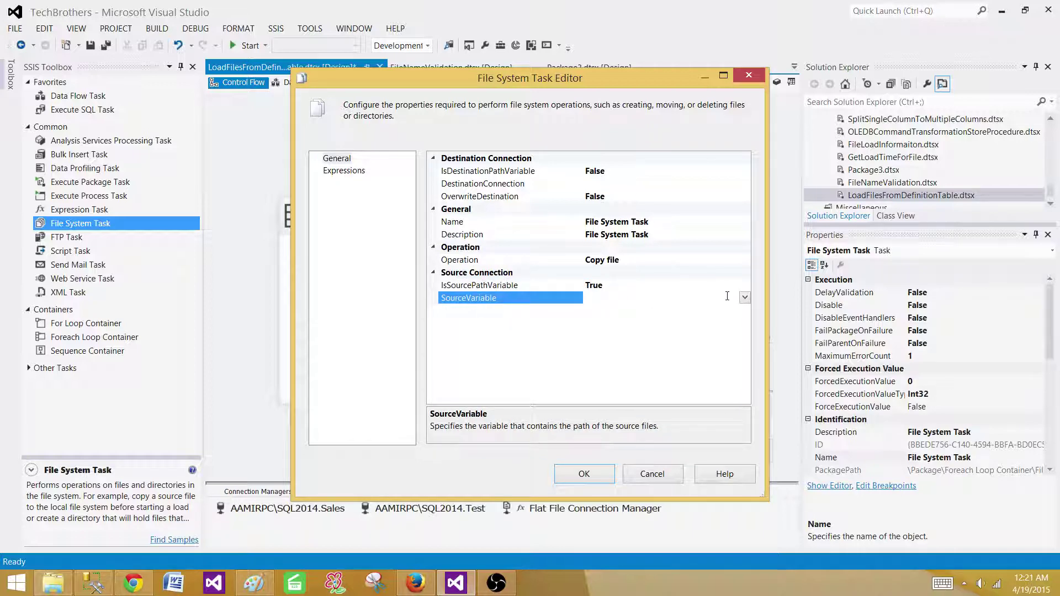
pyautogui.click(745, 298)
pyautogui.moveTo(744, 327); pyautogui.dragTo(745, 394)
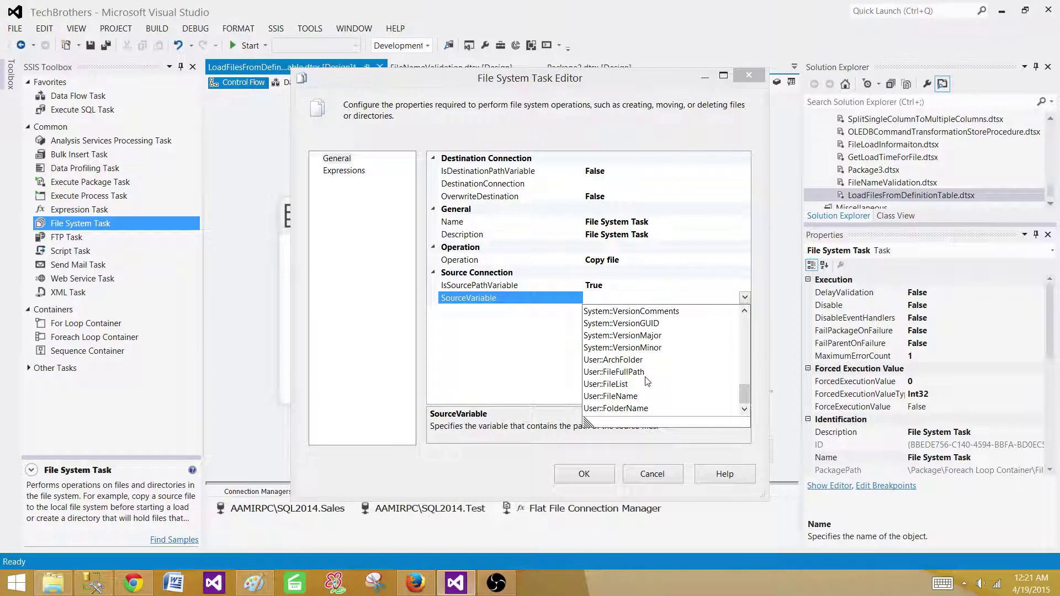
pyautogui.click(626, 373)
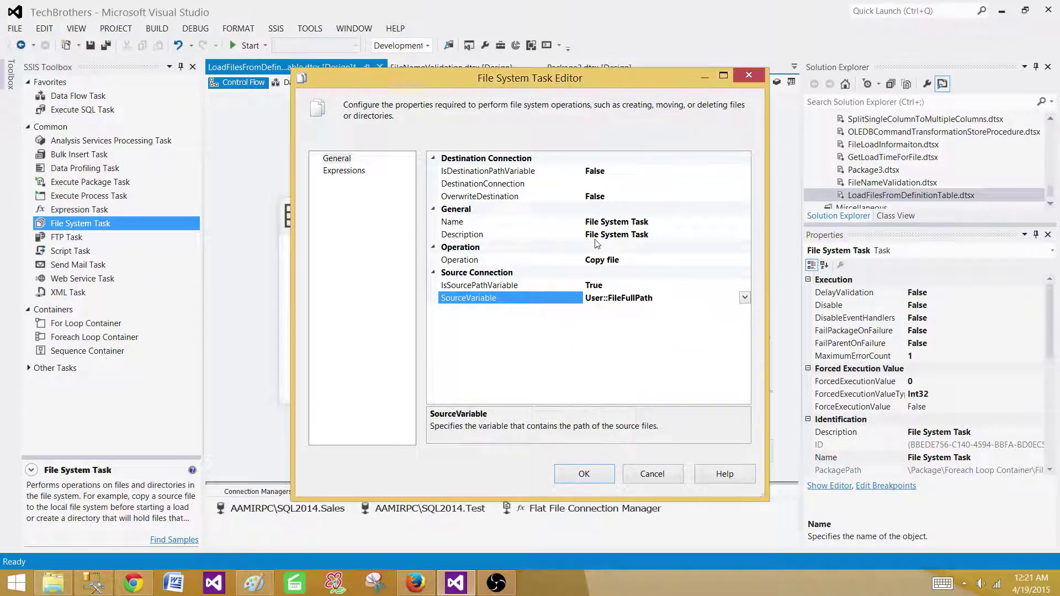
pyautogui.click(643, 258)
pyautogui.click(744, 260)
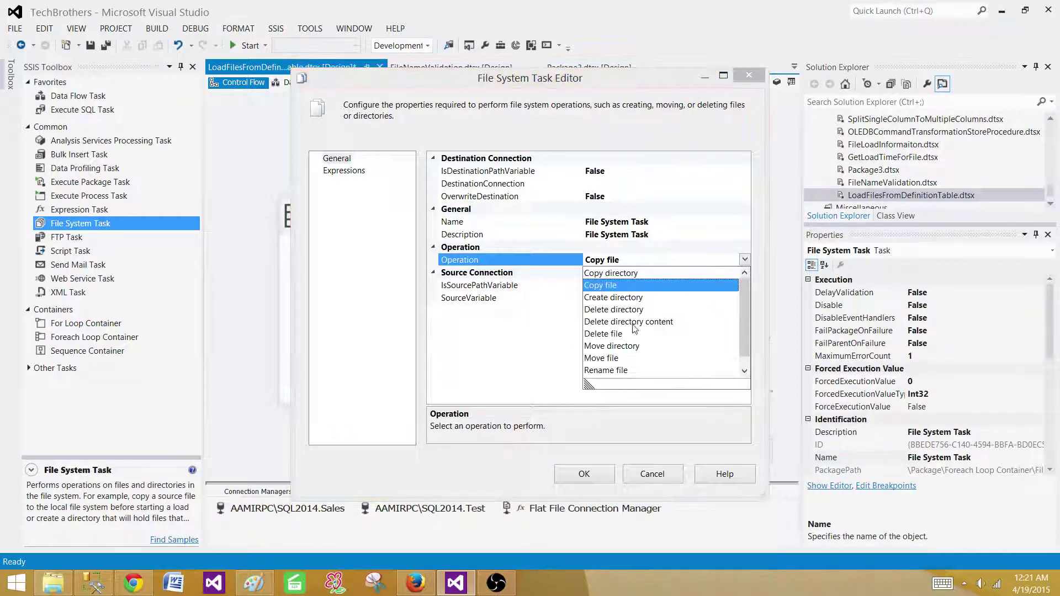
pyautogui.click(619, 363)
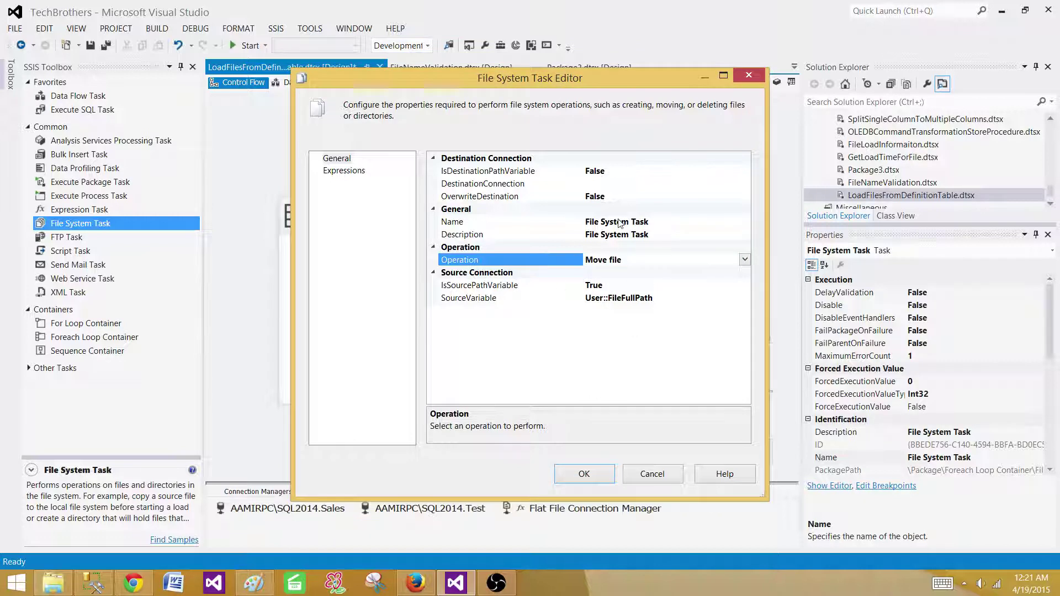
# Set the task's destination to variable User::ArchFolder with overwriting enabled, and accept the File System Task settings
pyautogui.doubleClick(627, 176)
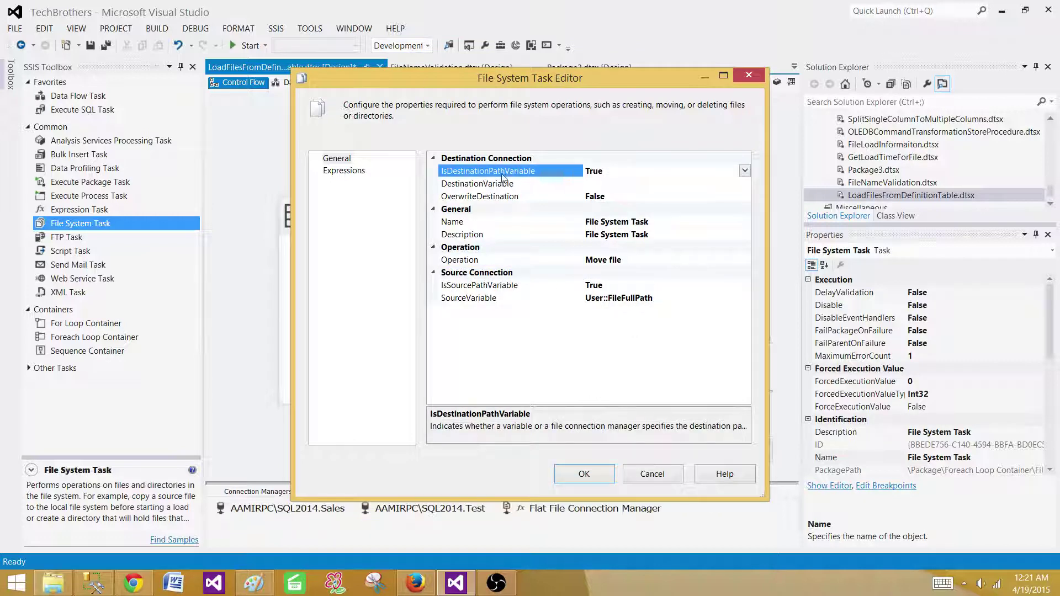
pyautogui.click(615, 186)
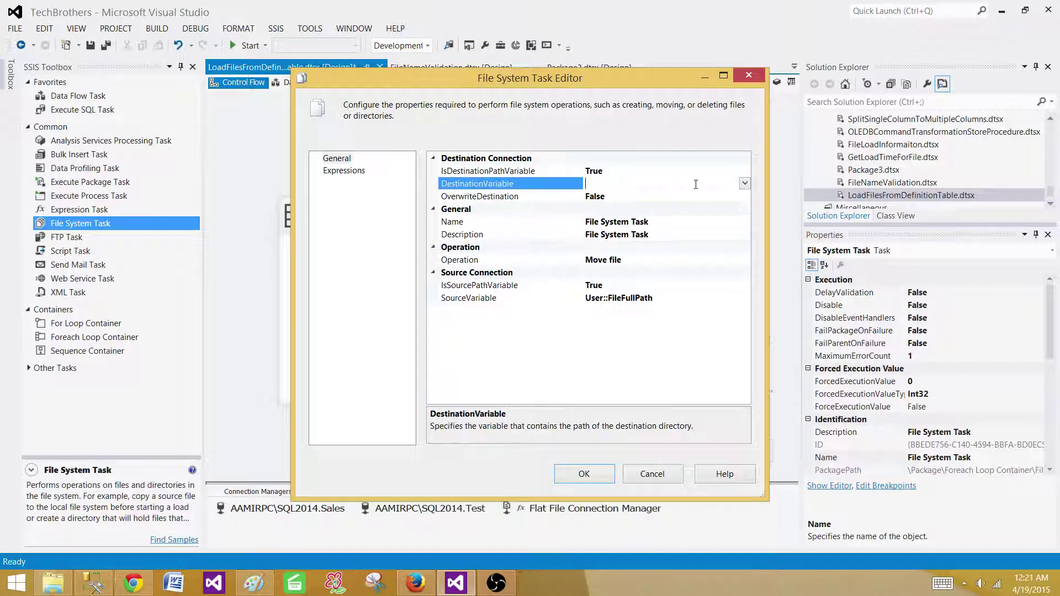
pyautogui.click(745, 184)
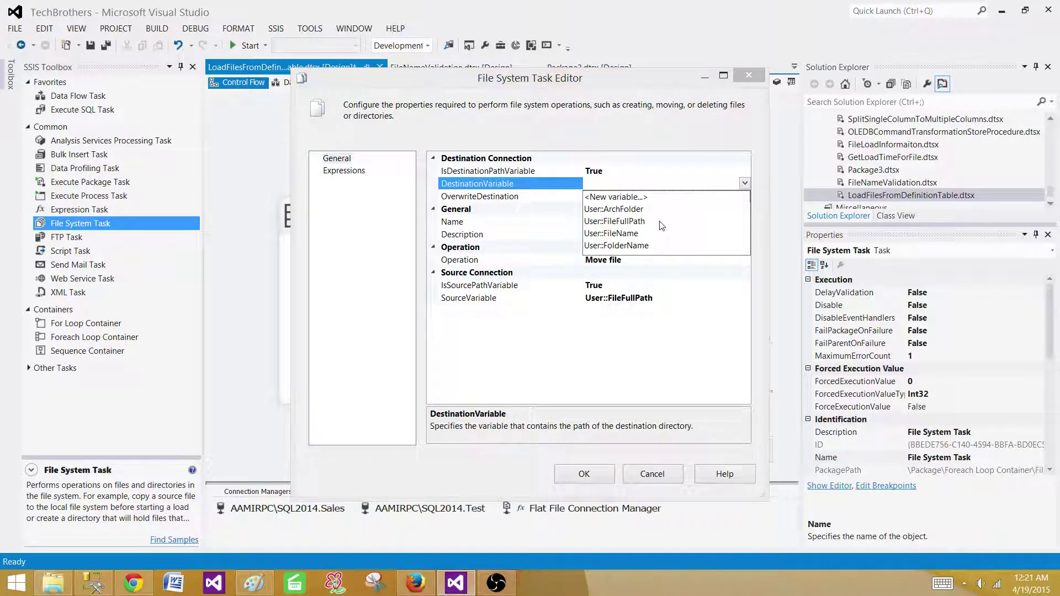
pyautogui.click(626, 210)
pyautogui.click(618, 197)
pyautogui.doubleClick(482, 194)
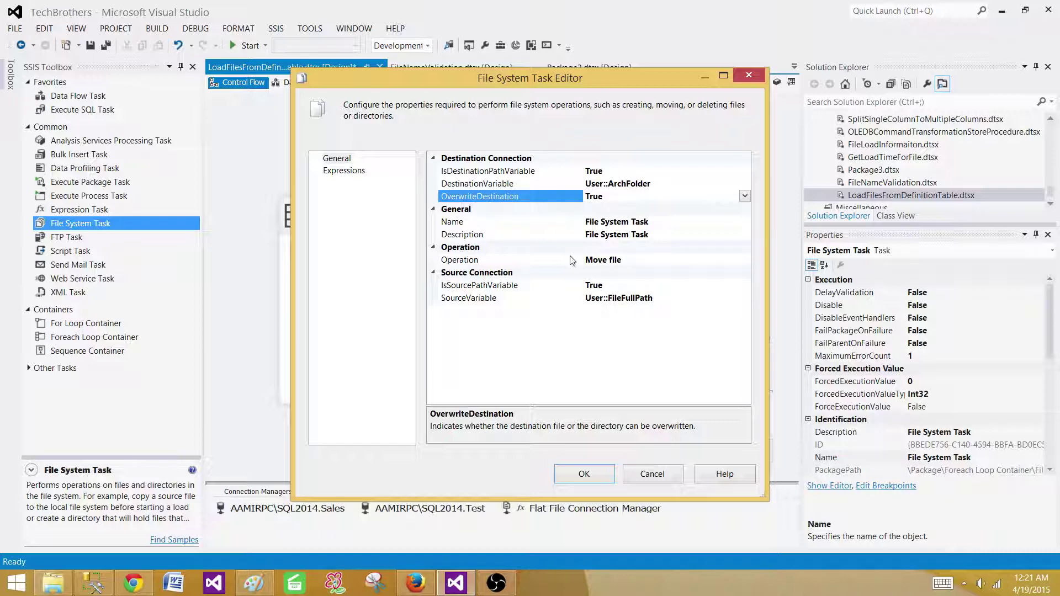
pyautogui.click(579, 476)
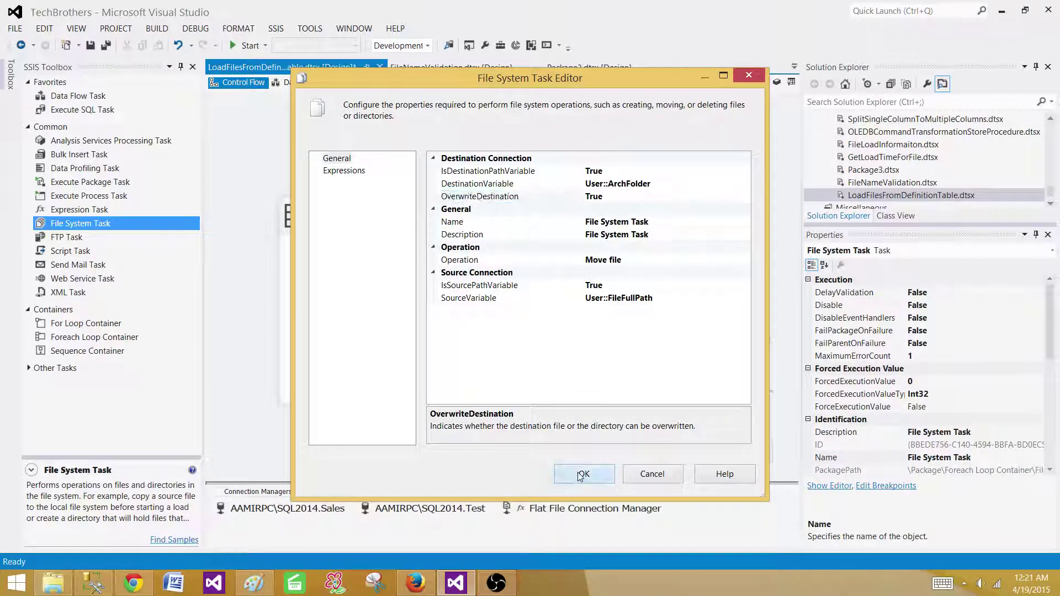
pyautogui.click(569, 329)
# Check the File System Task's validation message, open the variables list, and examine the values of FileFullPath and FileName
pyautogui.moveTo(493, 336)
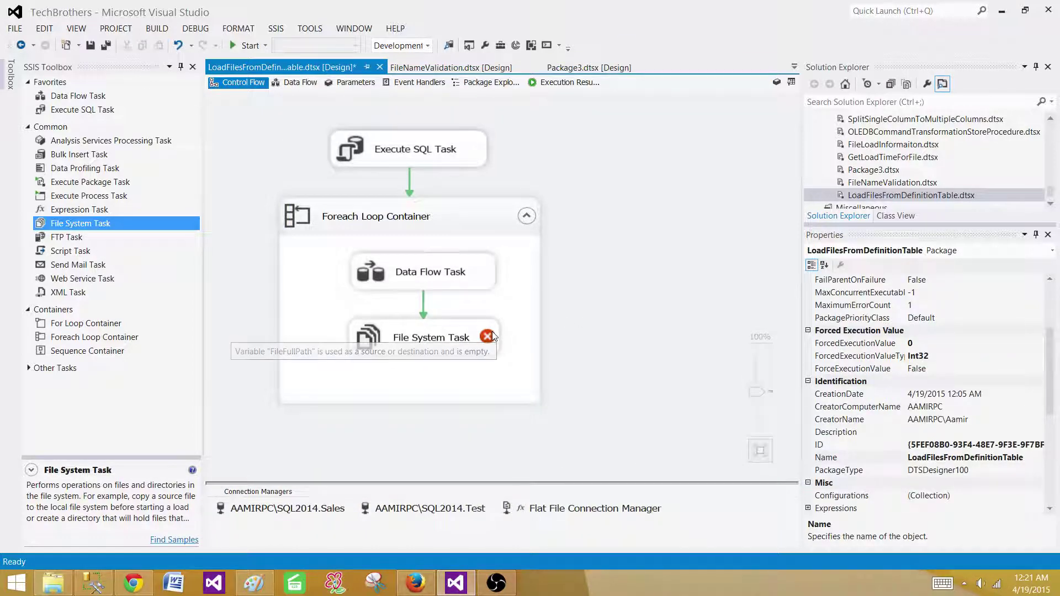
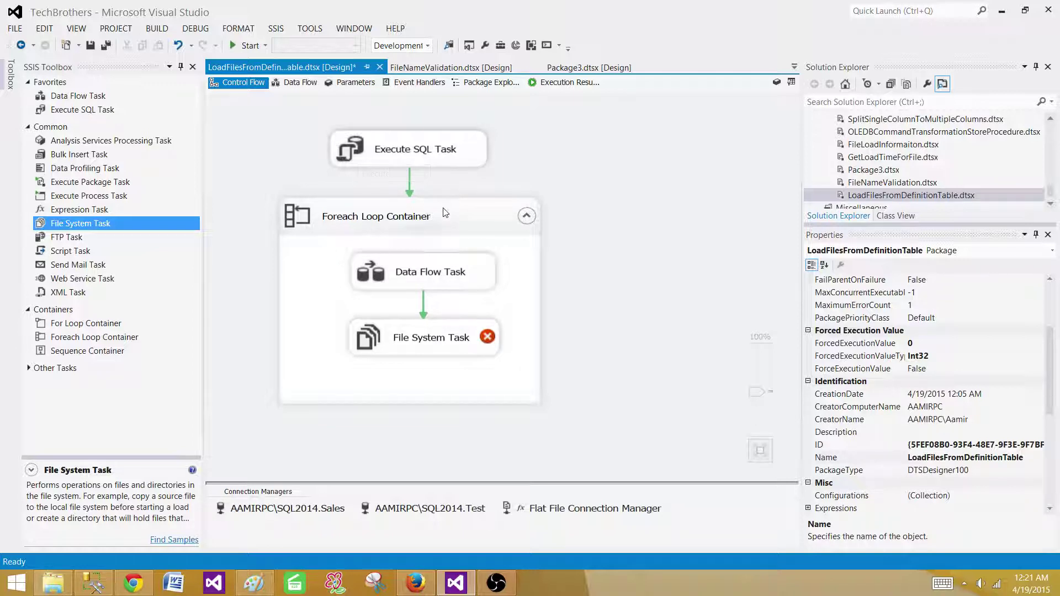
pyautogui.click(450, 158)
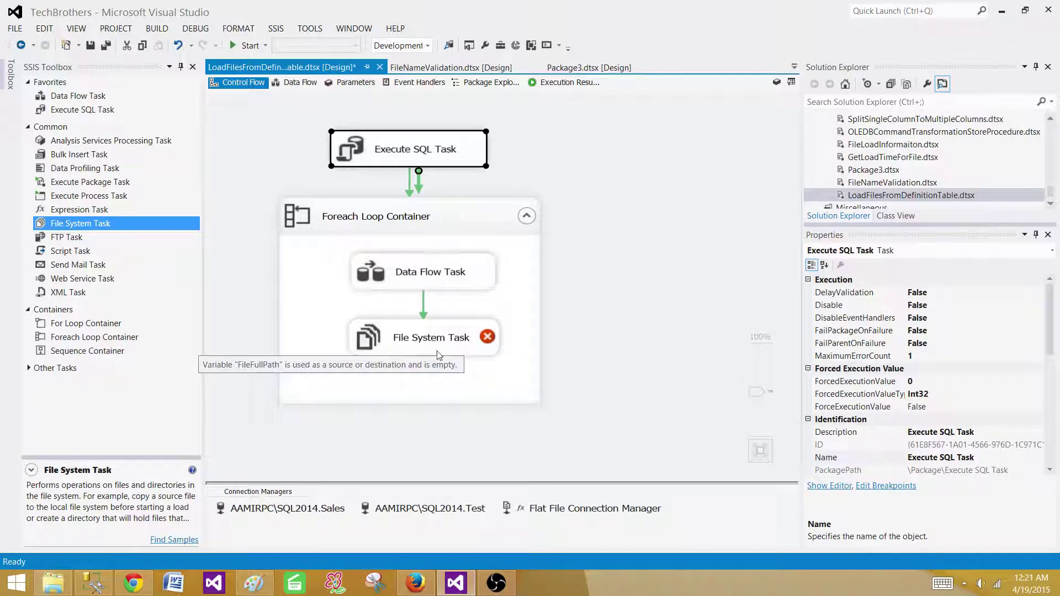
pyautogui.rightClick(592, 229)
pyautogui.click(619, 284)
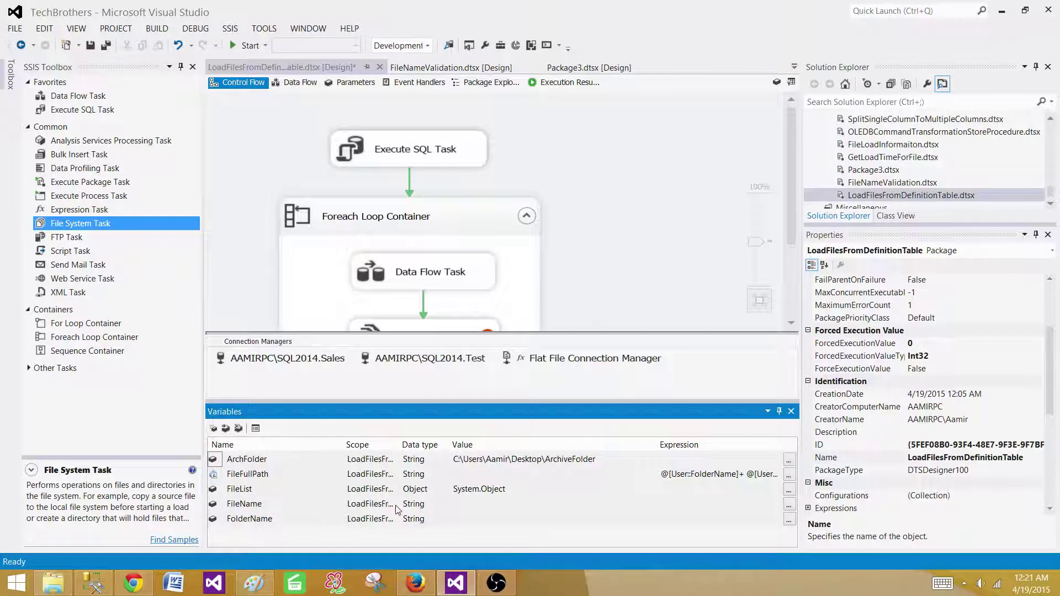
pyautogui.click(456, 477)
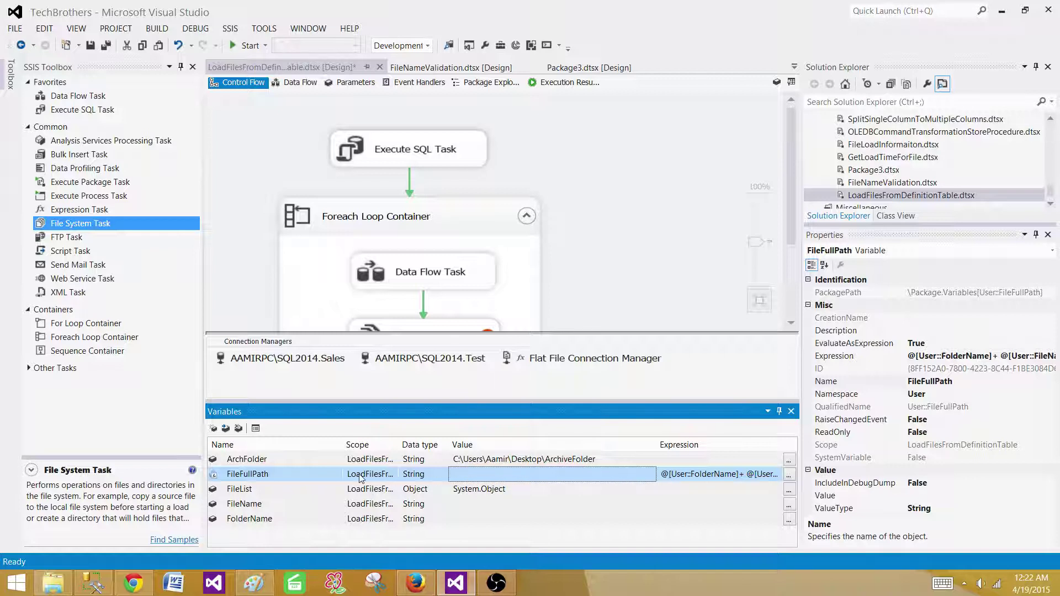
pyautogui.click(528, 491)
pyautogui.click(512, 476)
pyautogui.click(503, 473)
pyautogui.click(284, 475)
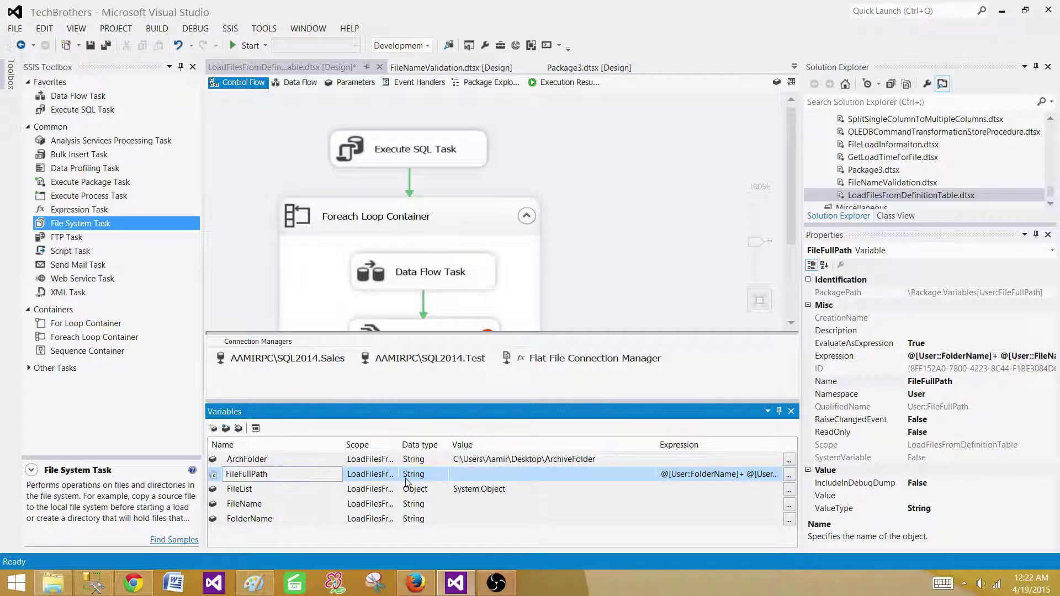
pyautogui.click(425, 475)
pyautogui.click(470, 478)
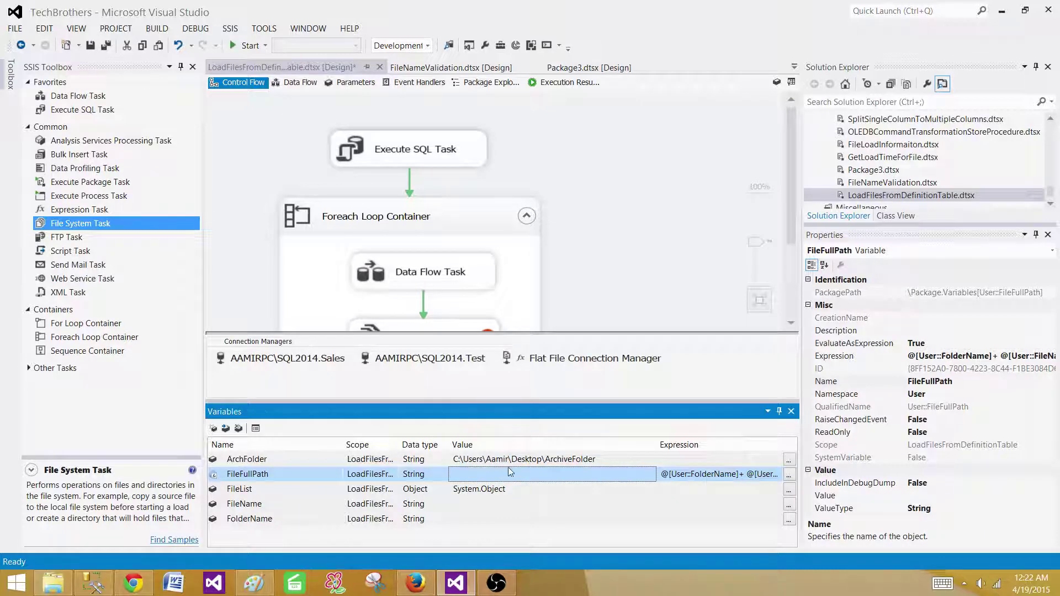
pyautogui.click(472, 504)
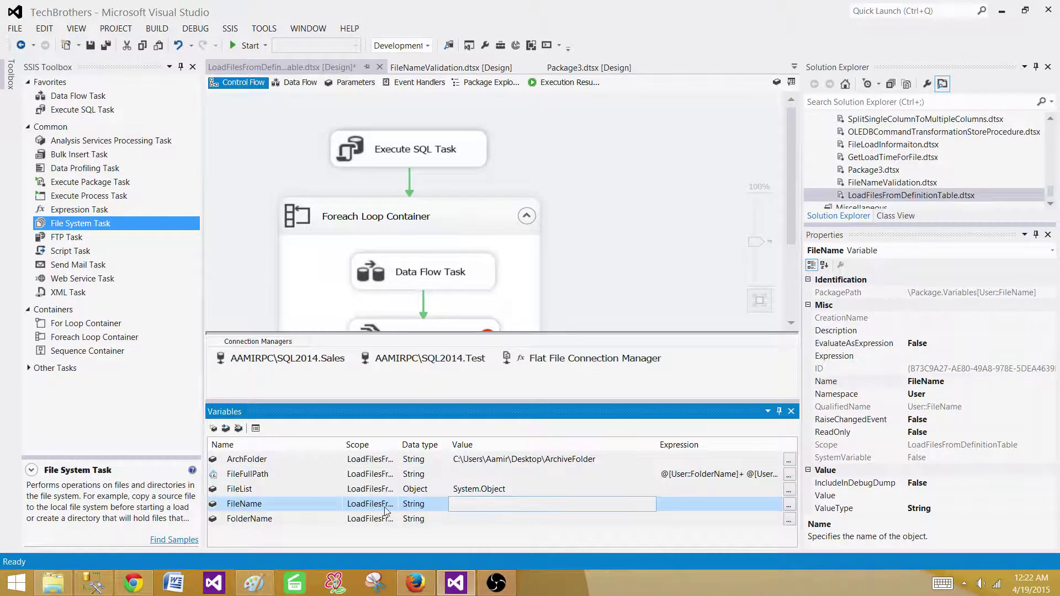
# Set the FolderName variable's value to Magical Folder and the FileName variable's value to Test
pyautogui.click(474, 519)
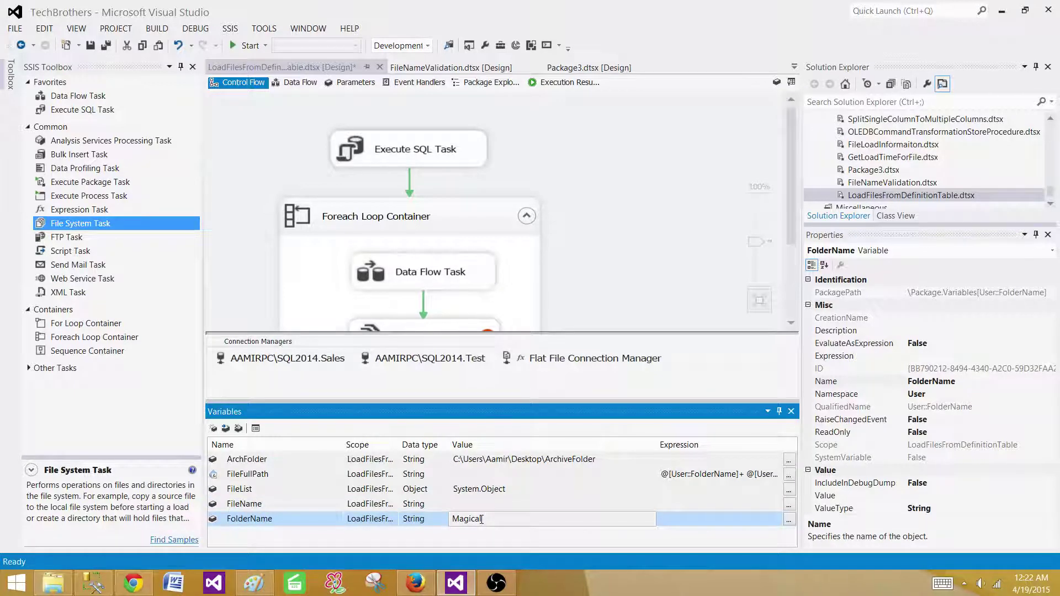
pyautogui.write('Magical Folder')
pyautogui.click(493, 504)
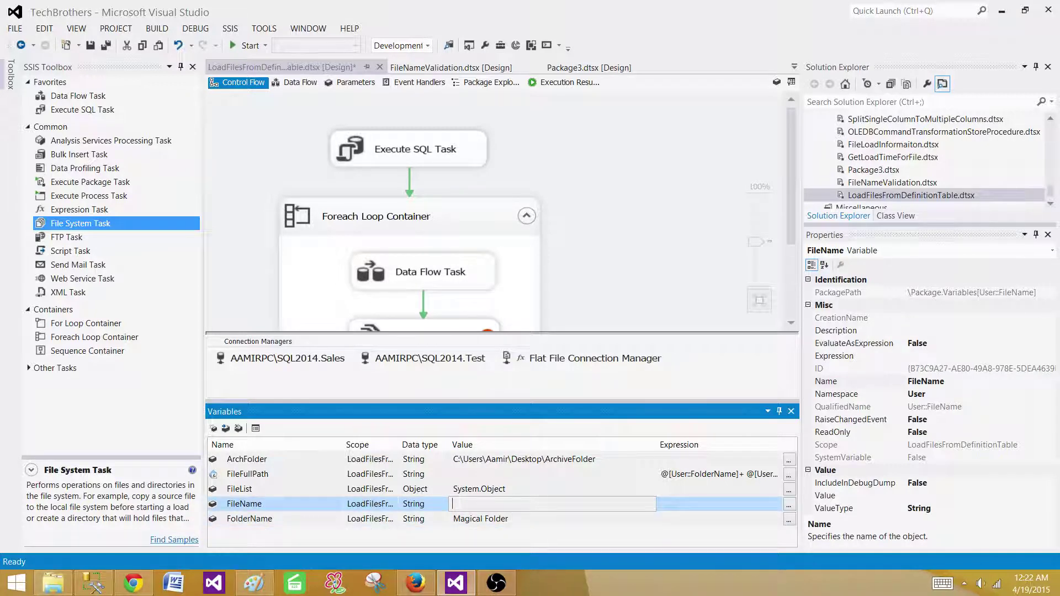
pyautogui.write('Test')
pyautogui.press('Return')
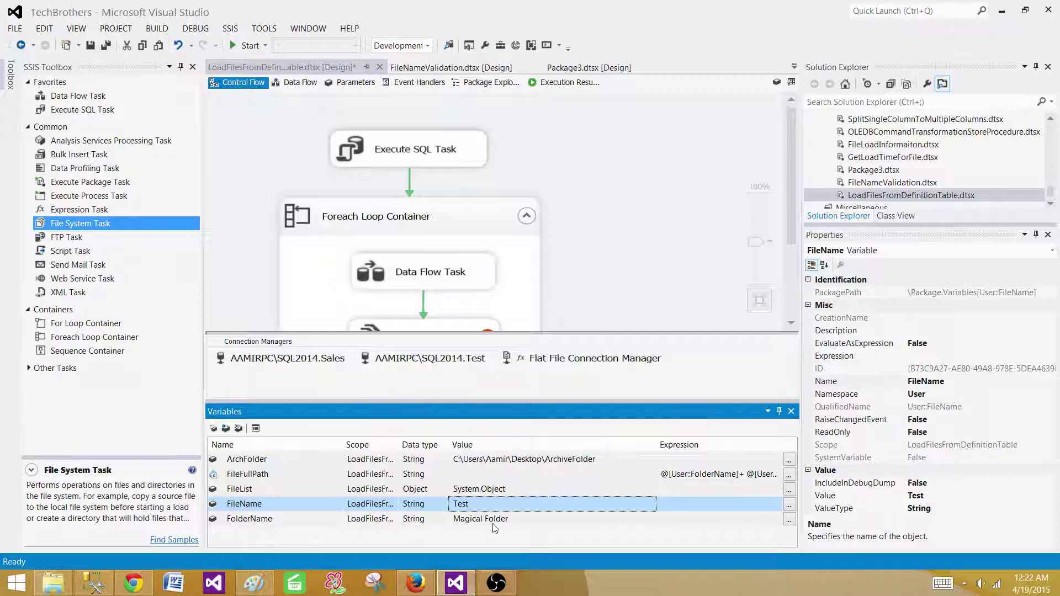
# Evaluate the FileFullPath expression with the test values and accept it
pyautogui.click(789, 475)
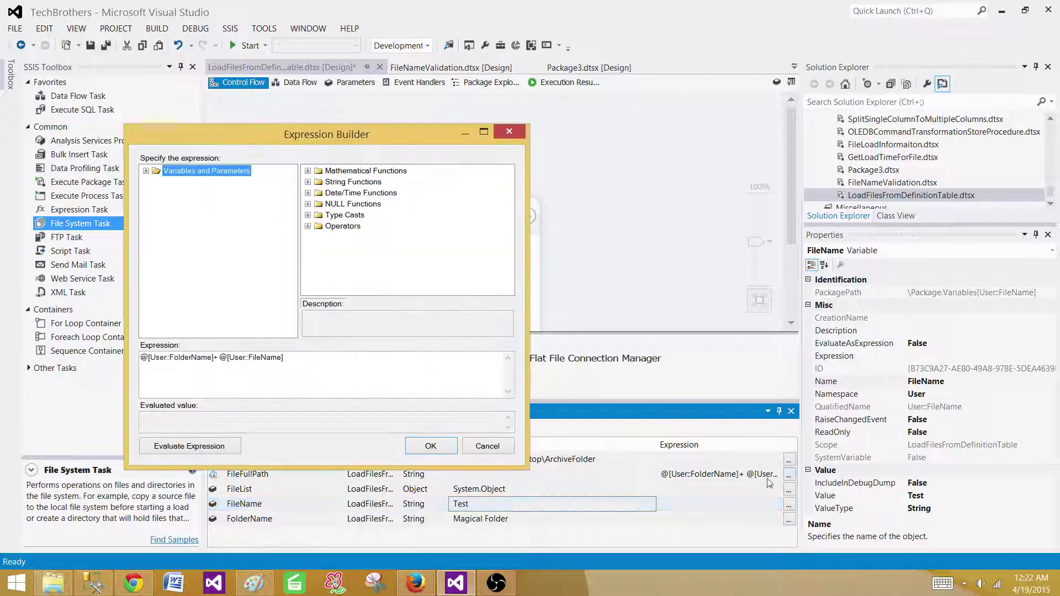
pyautogui.click(211, 447)
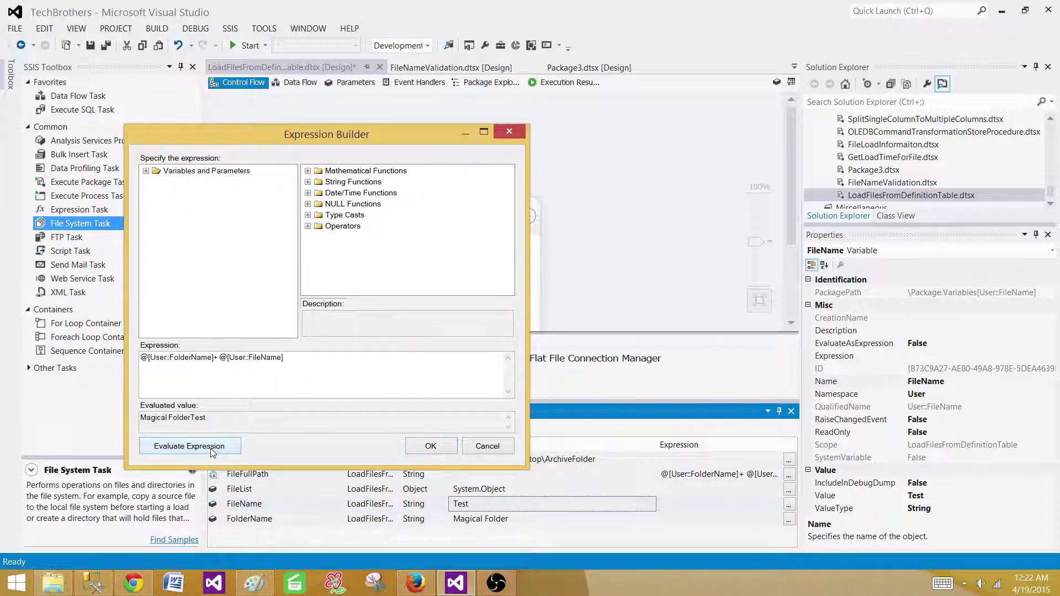
pyautogui.click(429, 447)
pyautogui.click(616, 250)
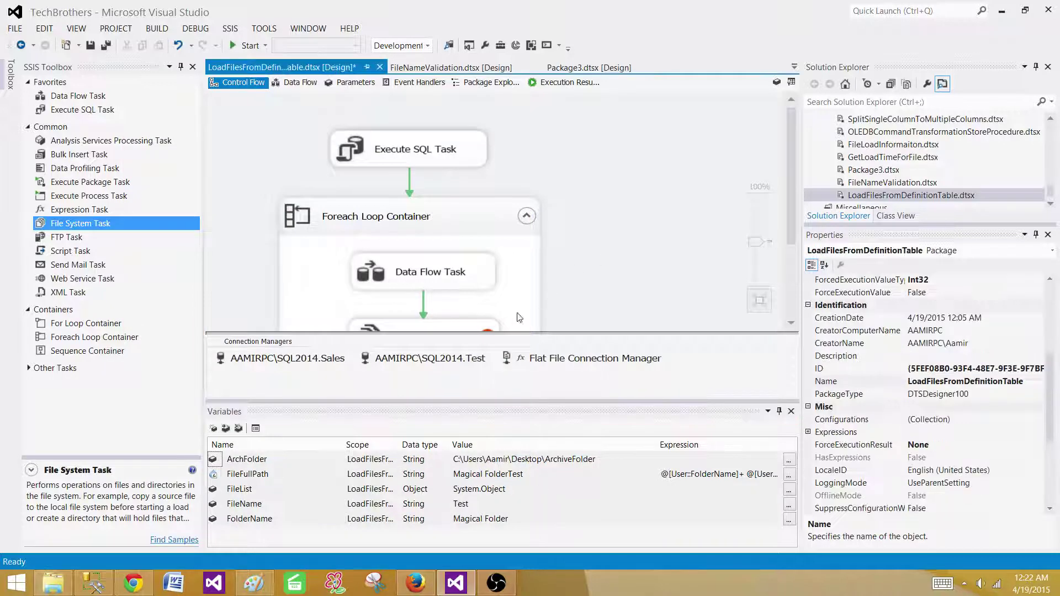
# Reopen the File System Task editor inside the Foreach Loop Container and accept its settings to revalidate the task
pyautogui.scroll(-3, 675, 296)
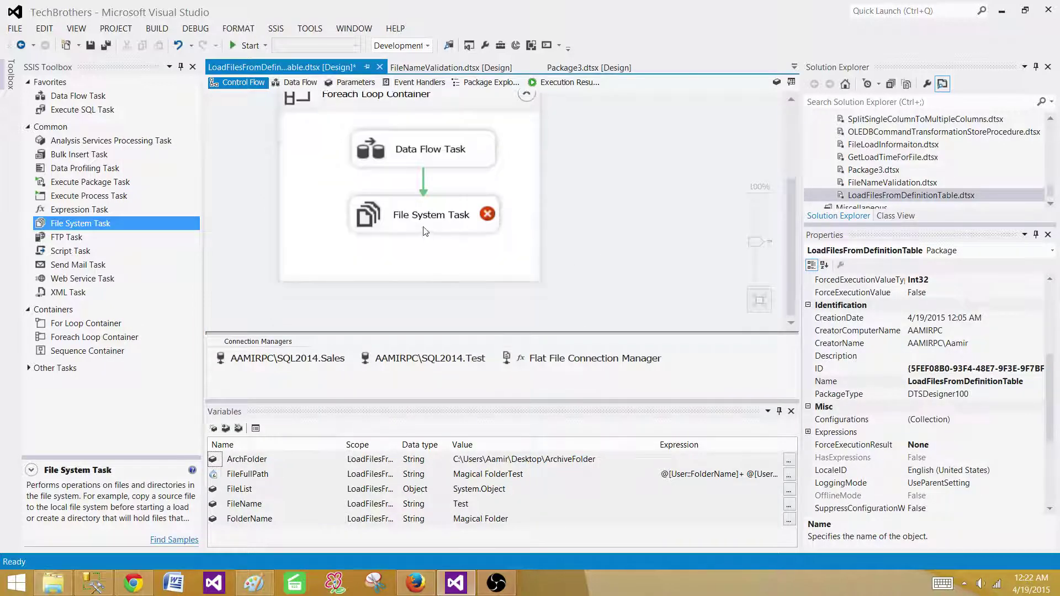
pyautogui.doubleClick(444, 221)
pyautogui.click(591, 476)
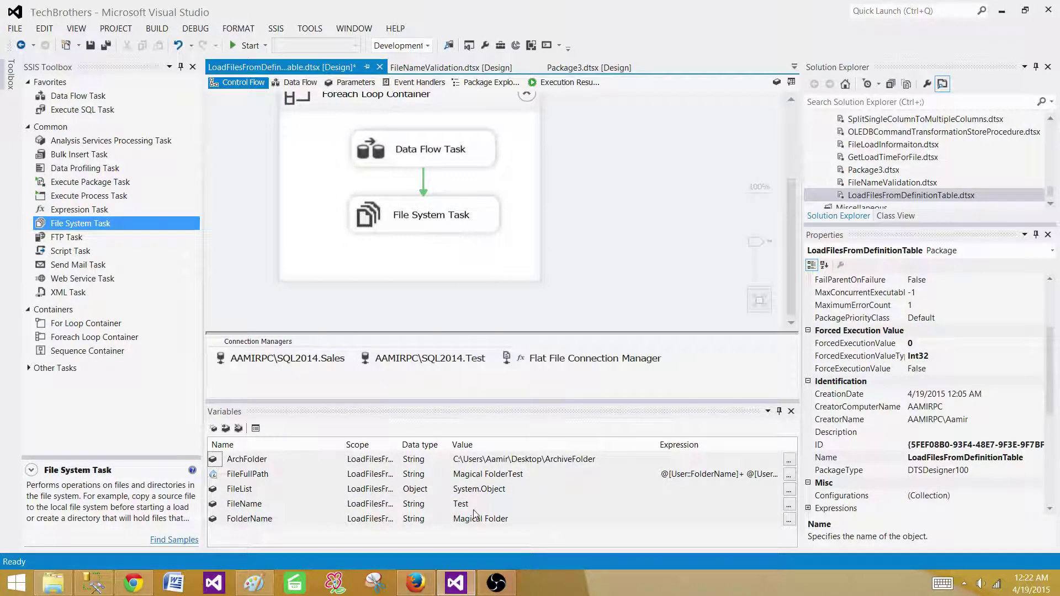
# Show the properties of the File System Task and look through its execution settings
pyautogui.click(489, 228)
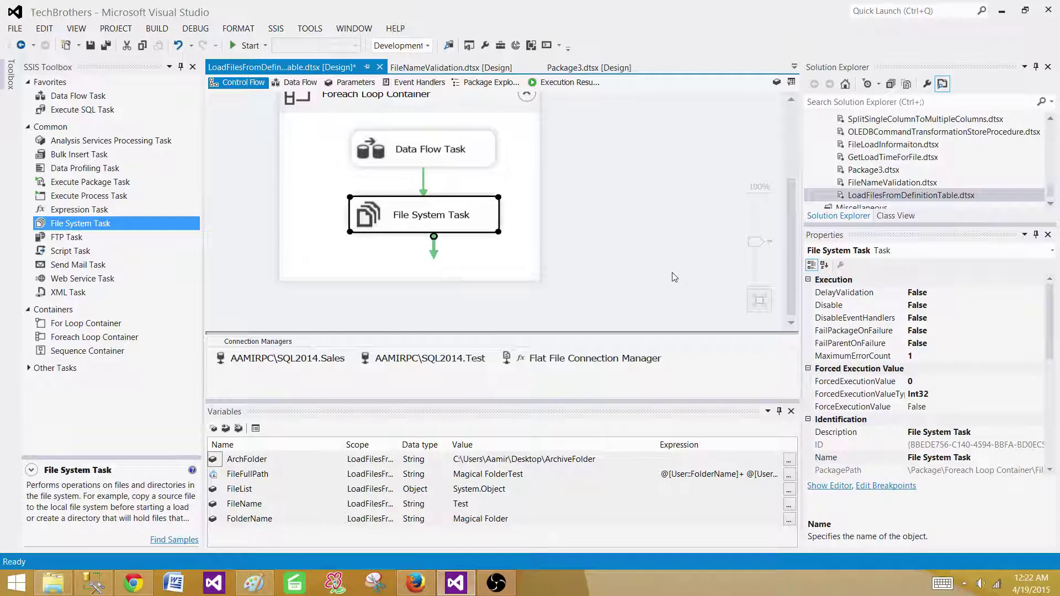
pyautogui.rightClick(493, 227)
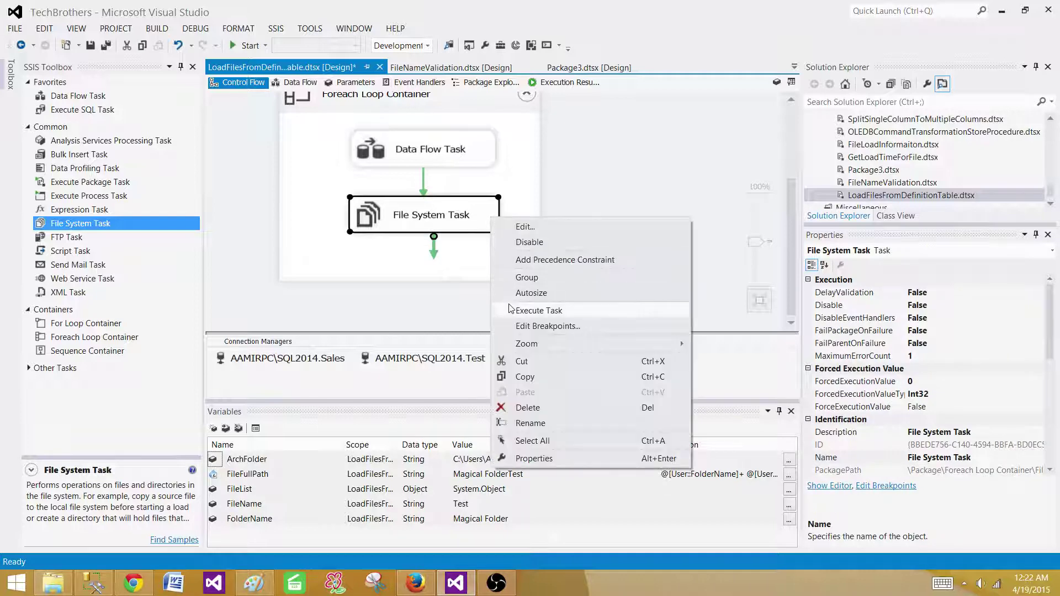
pyautogui.click(481, 510)
pyautogui.click(481, 519)
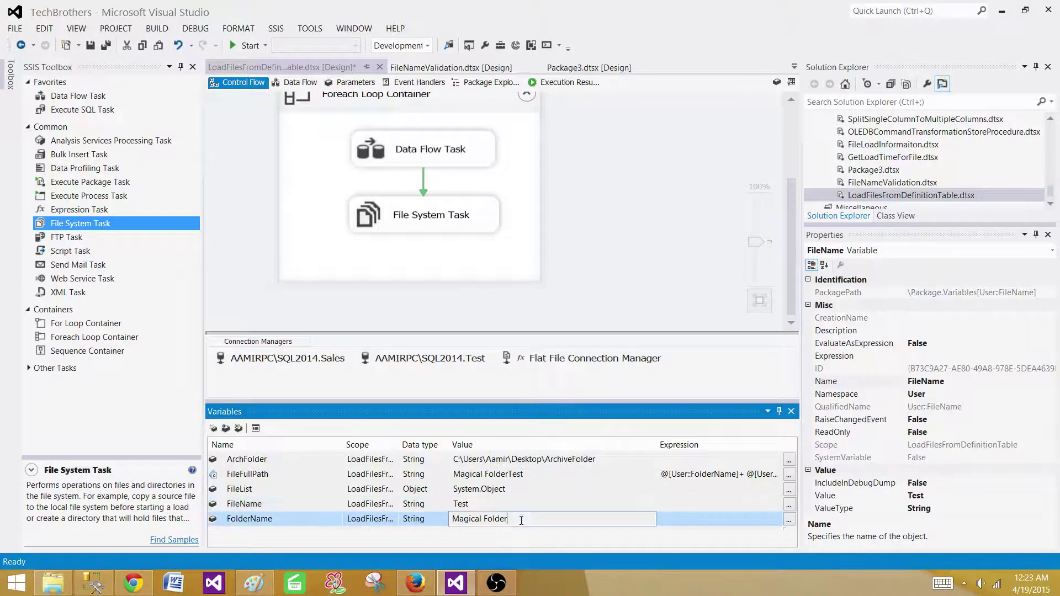
pyautogui.click(585, 254)
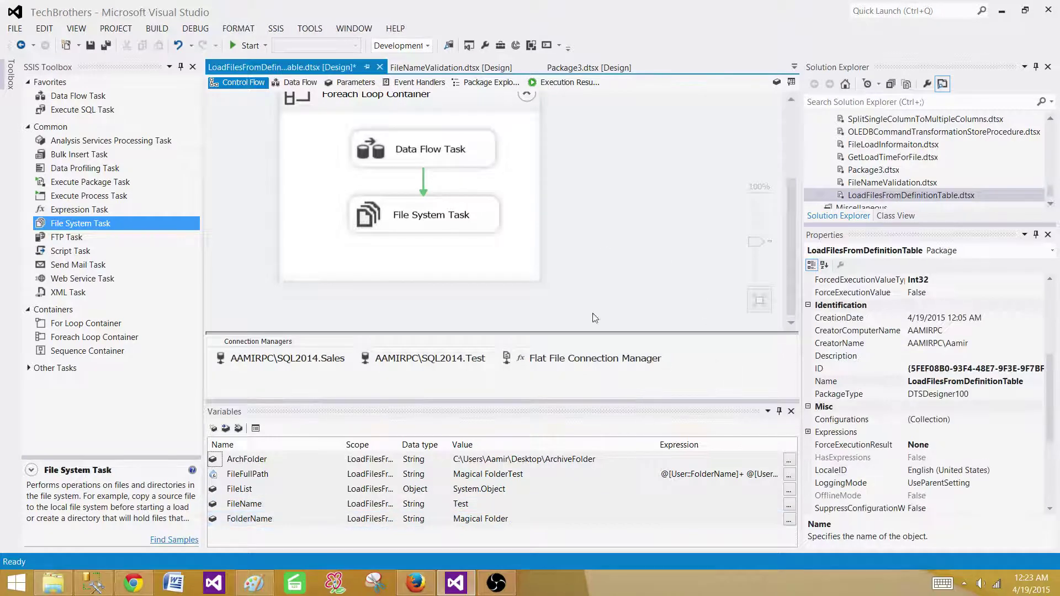
pyautogui.rightClick(467, 214)
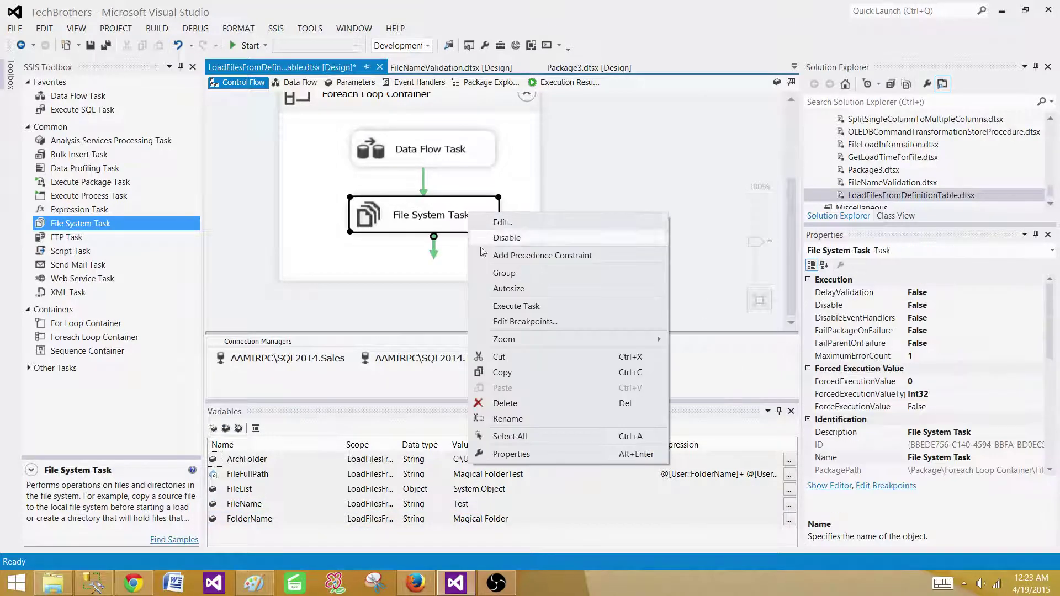
pyautogui.click(510, 453)
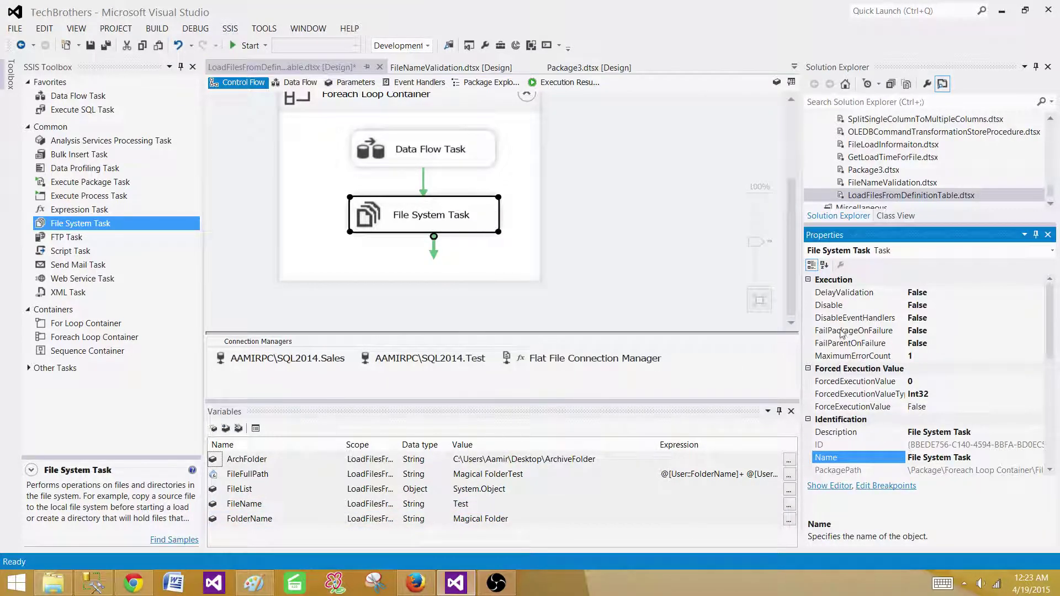
# Clear the test values from the FileName and FolderName variables
pyautogui.doubleClick(480, 504)
pyautogui.press('Delete')
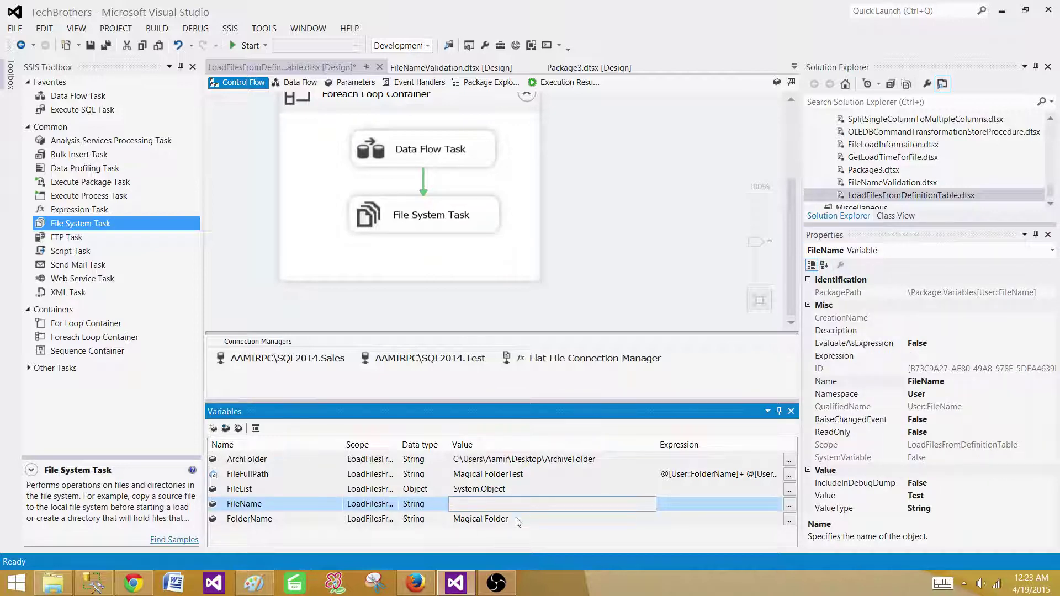
pyautogui.click(516, 519)
pyautogui.click(516, 519)
pyautogui.press('Delete')
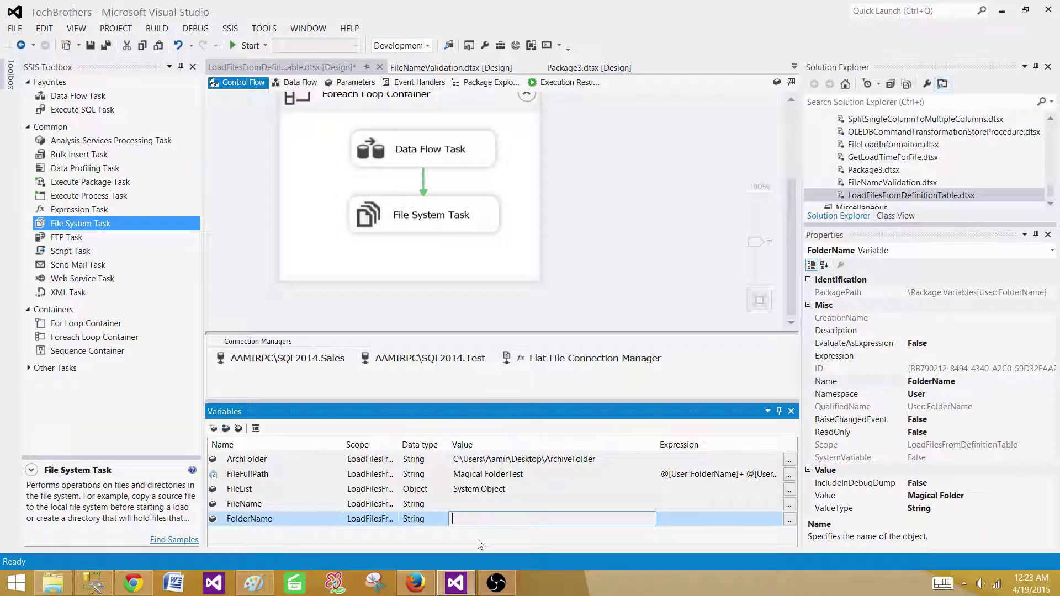
pyautogui.click(638, 301)
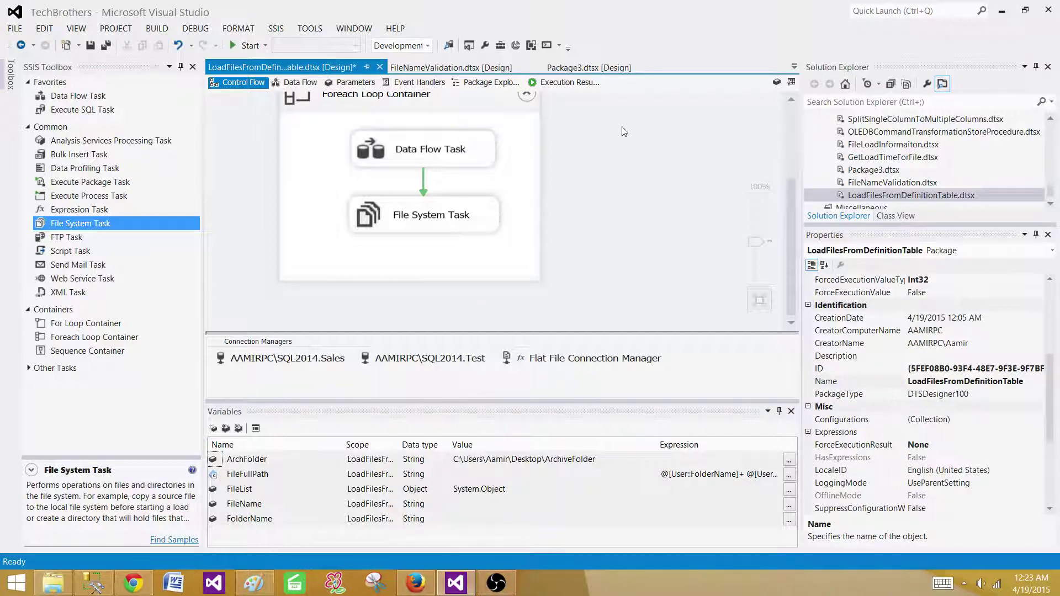
# Set the File System Task's DelayValidation property to True
pyautogui.rightClick(491, 218)
pyautogui.click(534, 458)
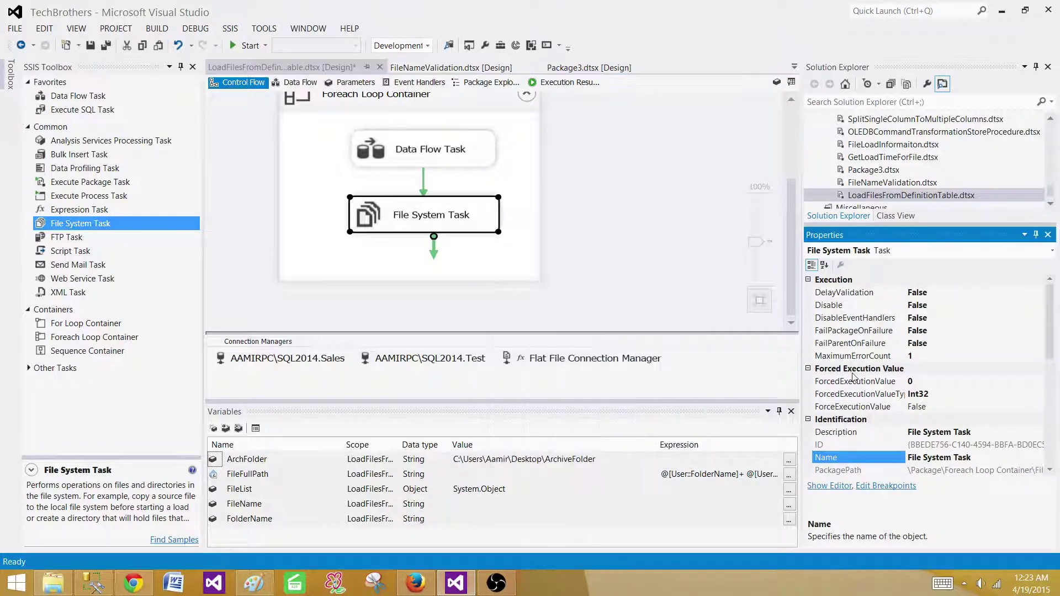
pyautogui.doubleClick(931, 293)
pyautogui.click(596, 218)
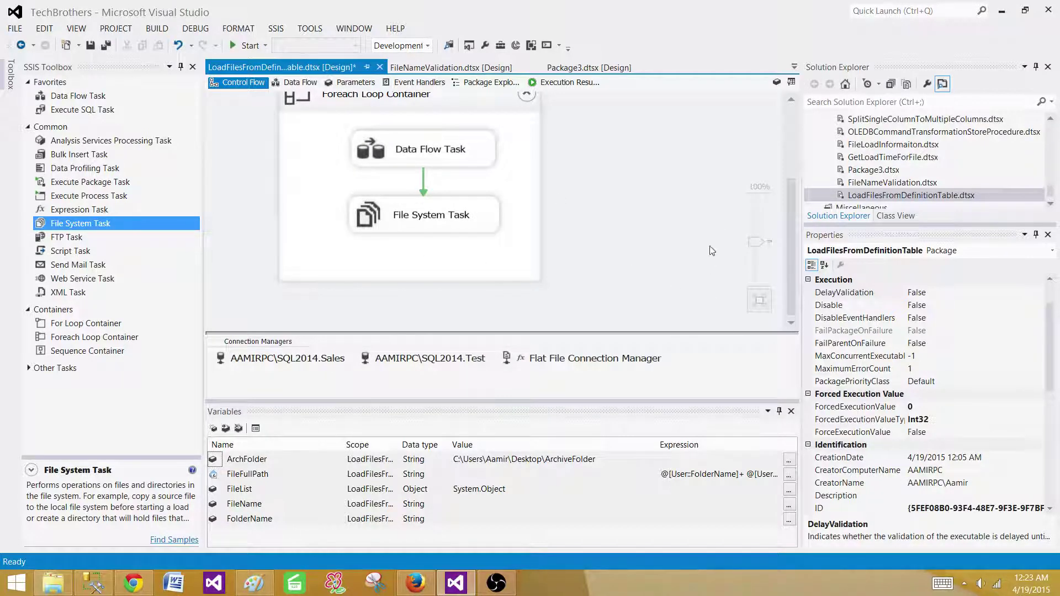
# Close the variables list, run the package, and stop debugging once all tasks have finished
pyautogui.scroll(2, 722, 230)
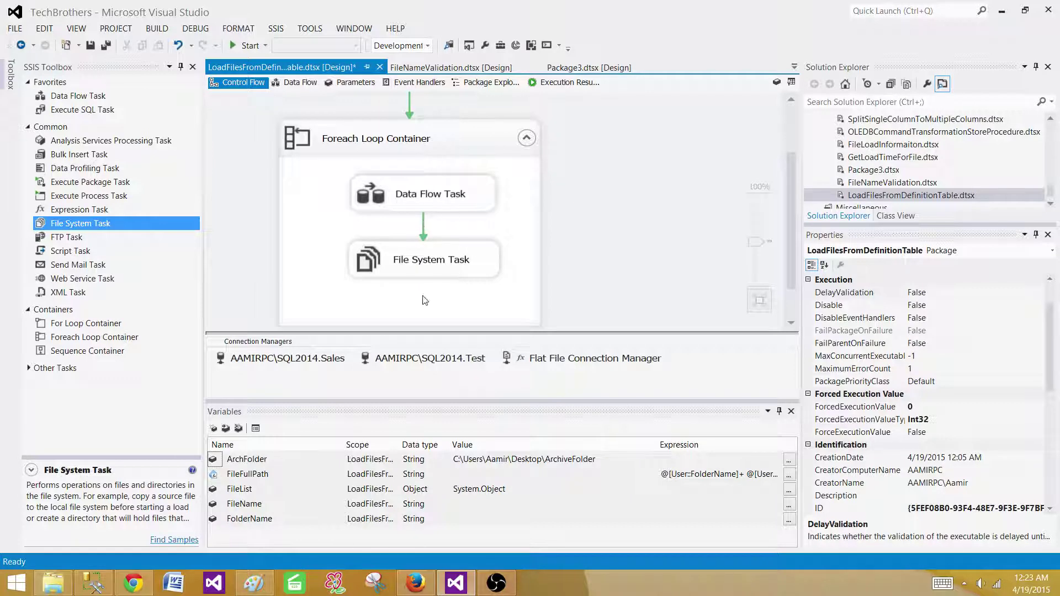
pyautogui.click(401, 257)
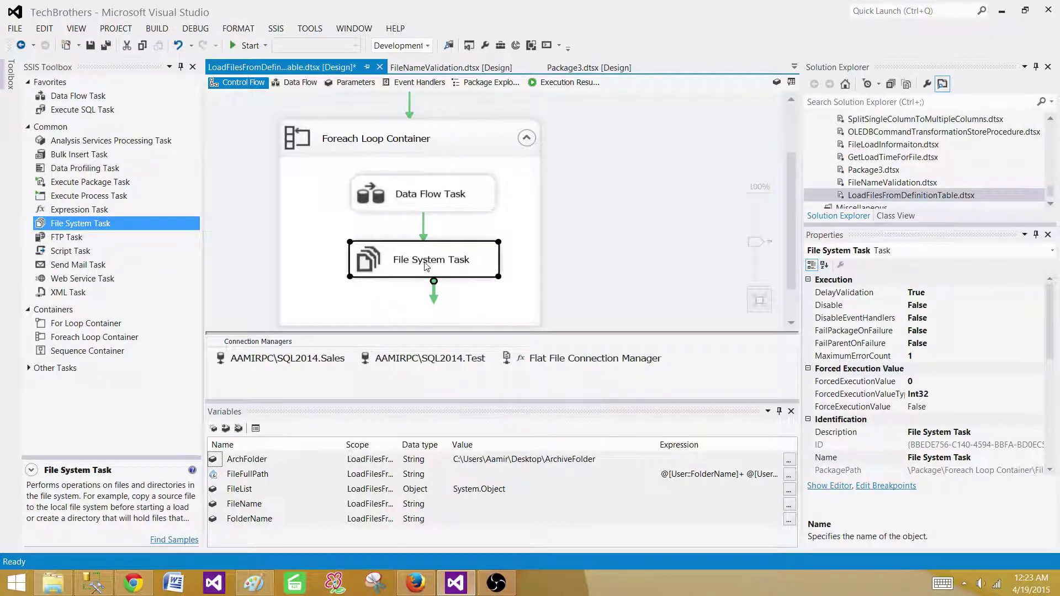
pyautogui.click(790, 411)
pyautogui.click(640, 275)
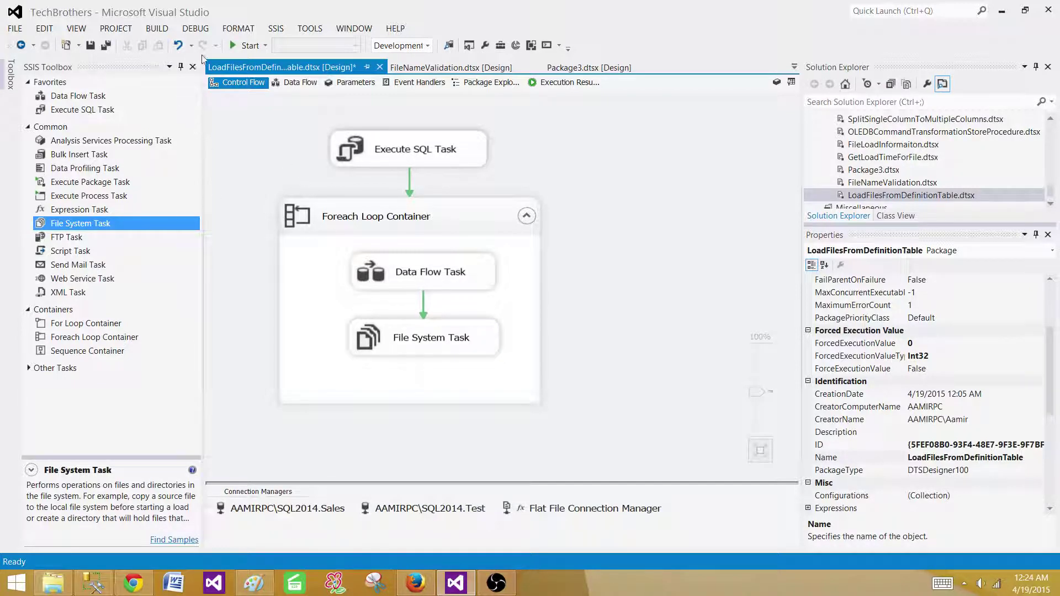
pyautogui.click(246, 45)
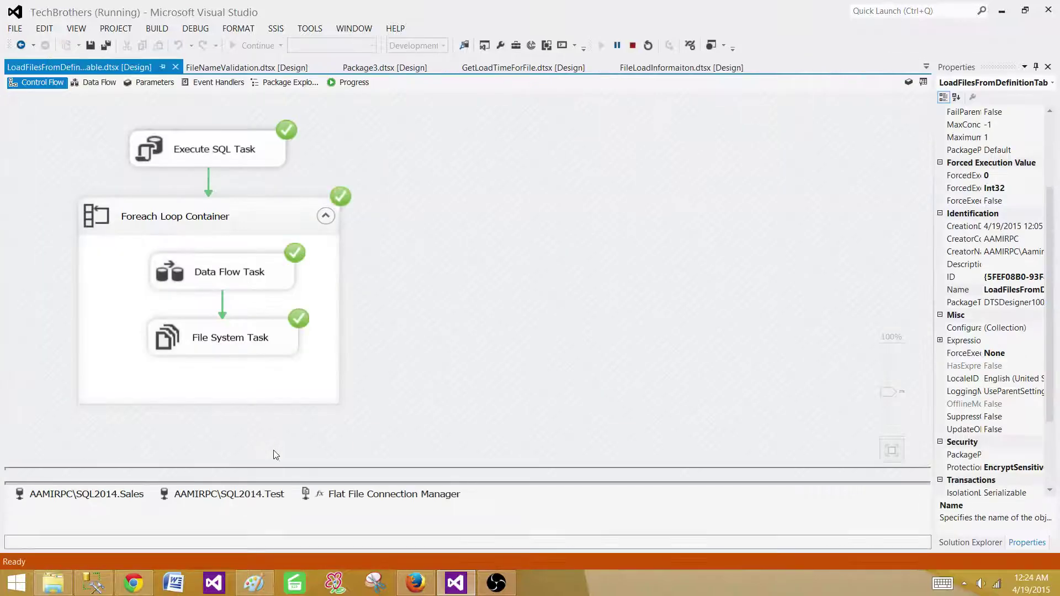
pyautogui.click(632, 45)
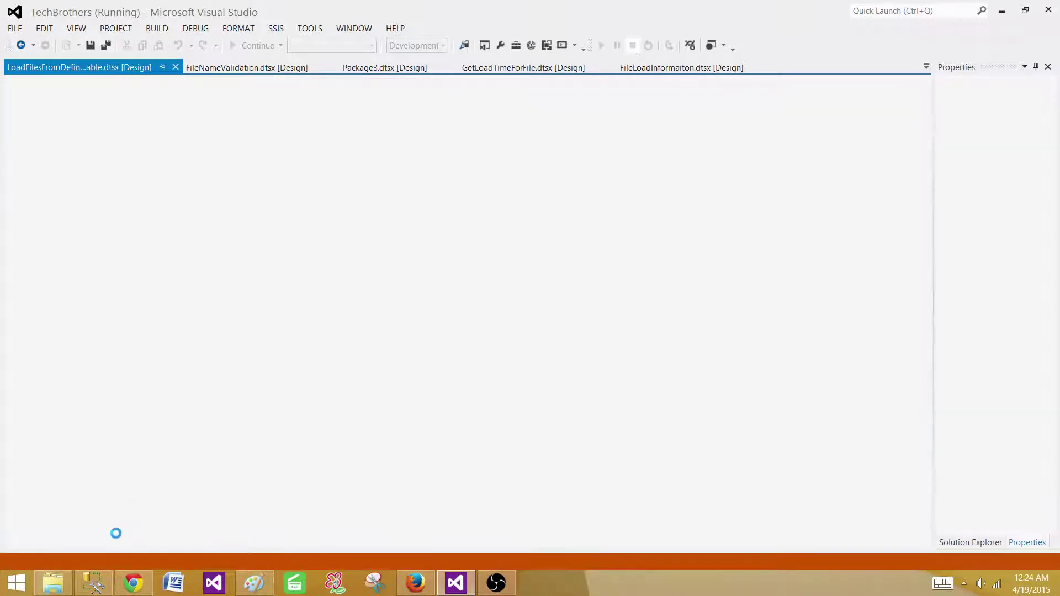
# Switch to File Explorer and check the contents of ArchiveFolder and InputFolder for the customer files
pyautogui.click(61, 583)
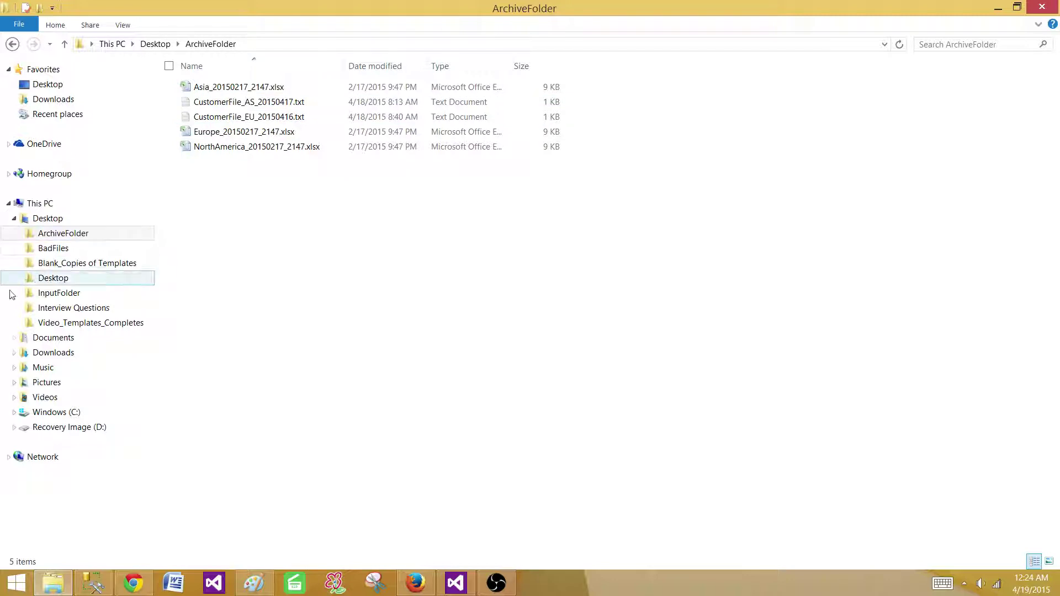
pyautogui.click(53, 299)
pyautogui.click(253, 89)
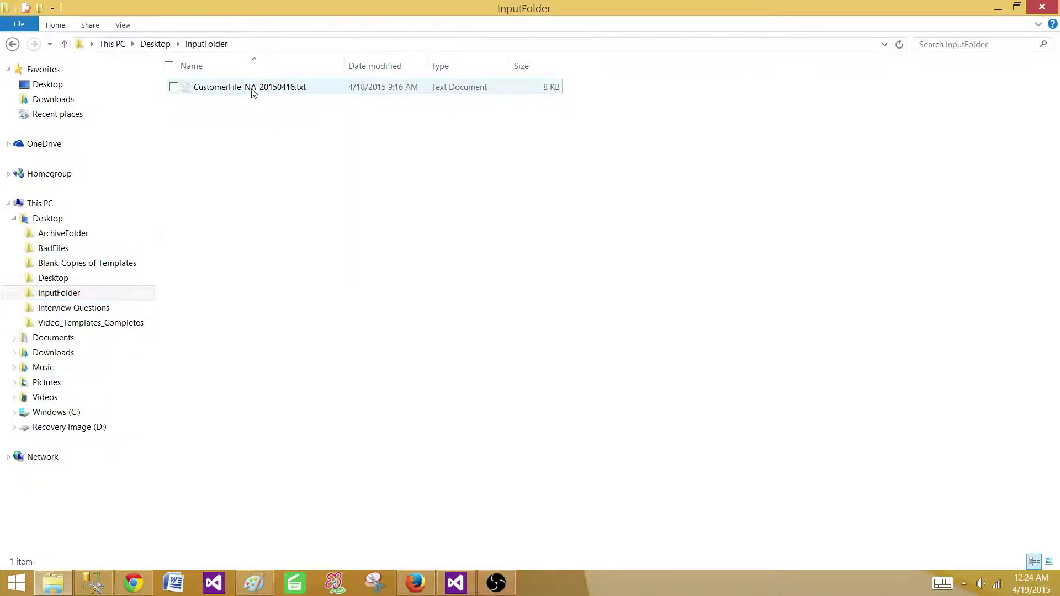
pyautogui.click(253, 110)
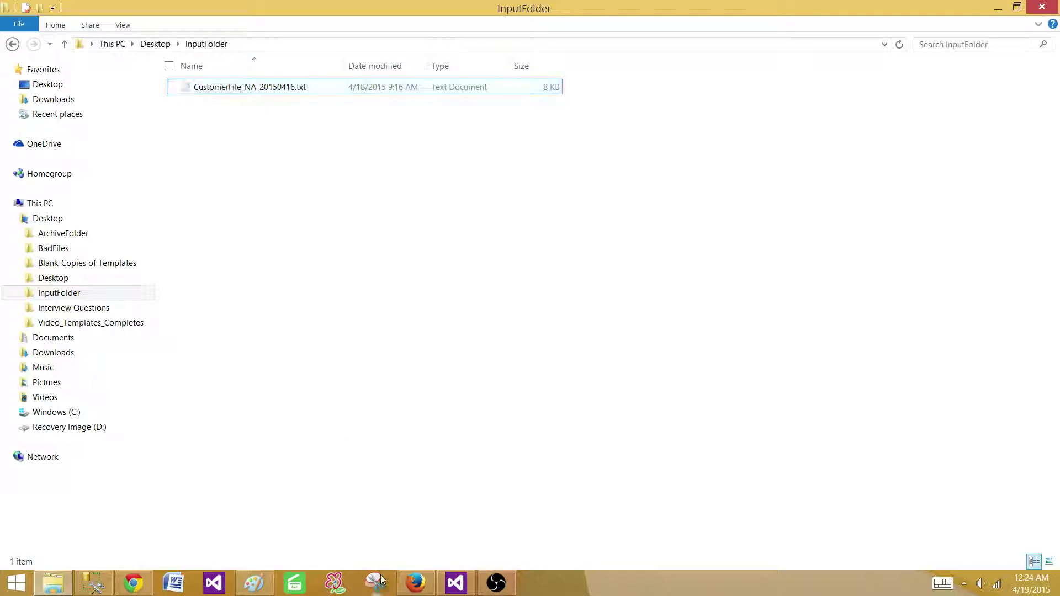
# Switch to SQL Server Management Studio, query FolderPath and FileName from dbo.FilesToLoad, and review the listed files
pyautogui.click(93, 583)
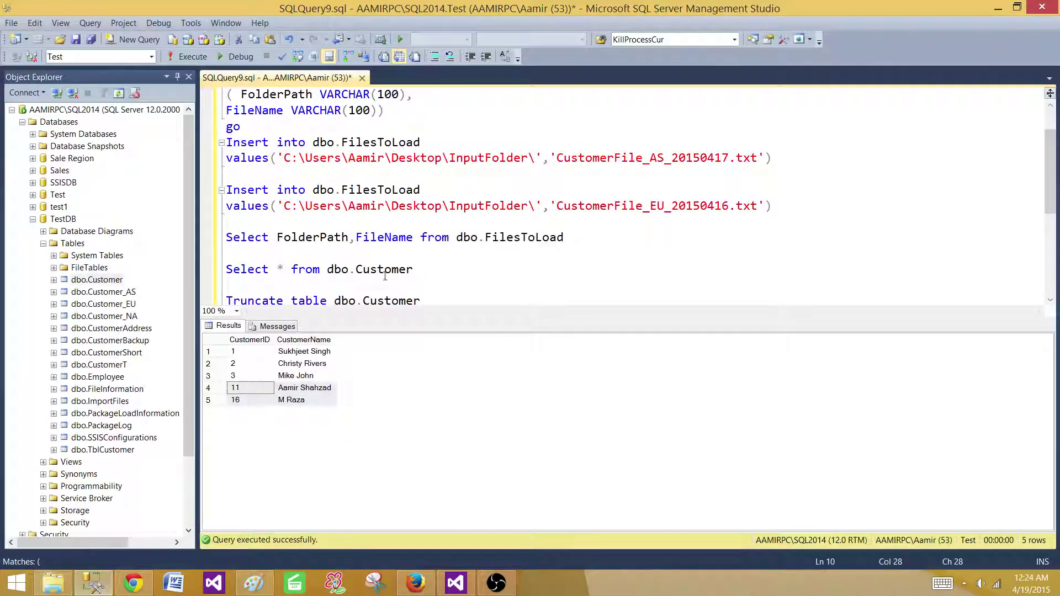
pyautogui.moveTo(584, 237); pyautogui.dragTo(227, 237)
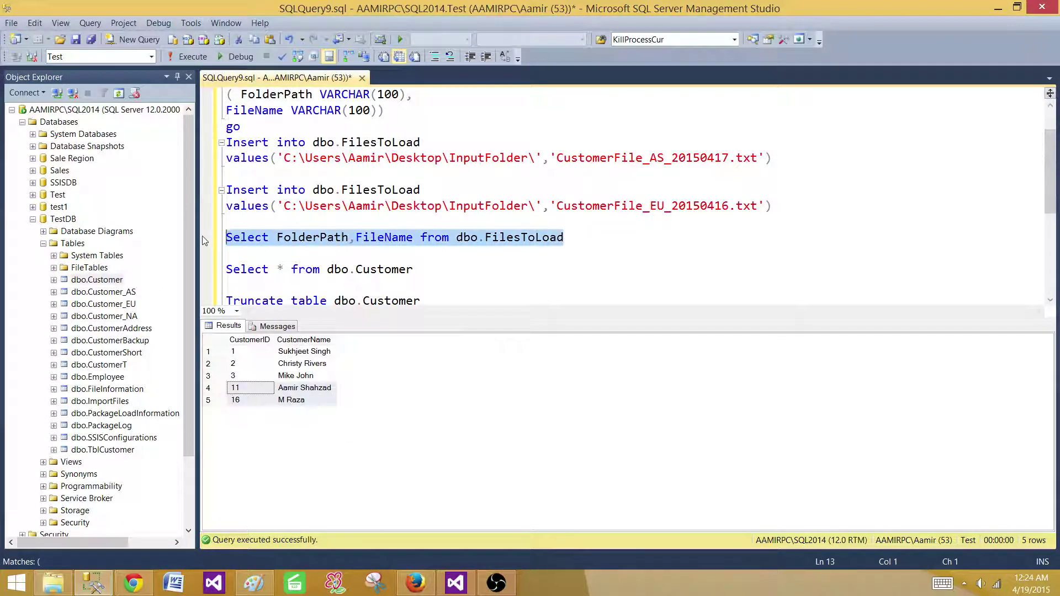
pyautogui.press('F5')
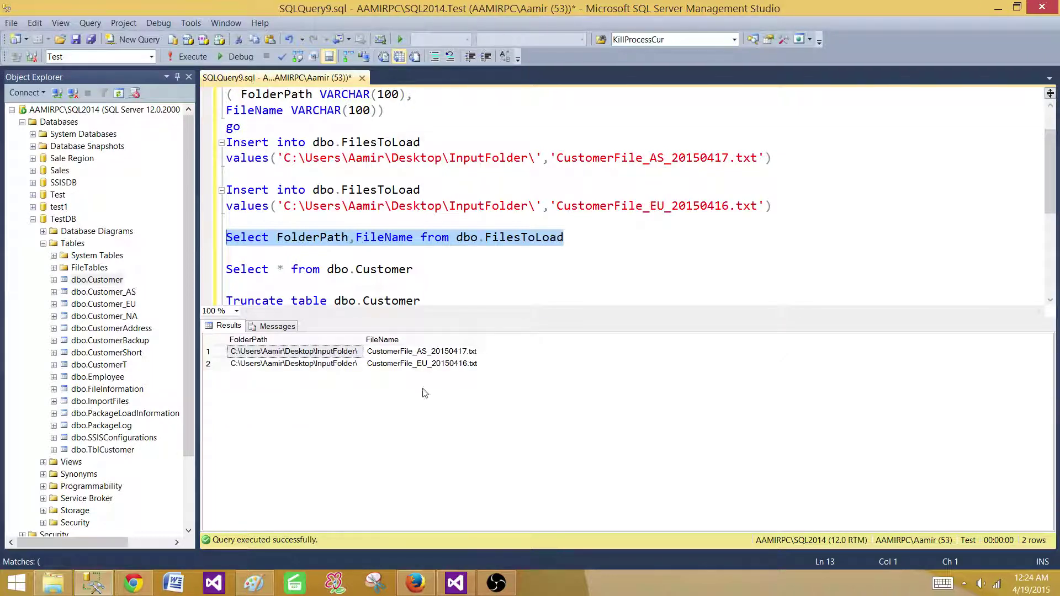
pyautogui.click(431, 352)
pyautogui.click(421, 364)
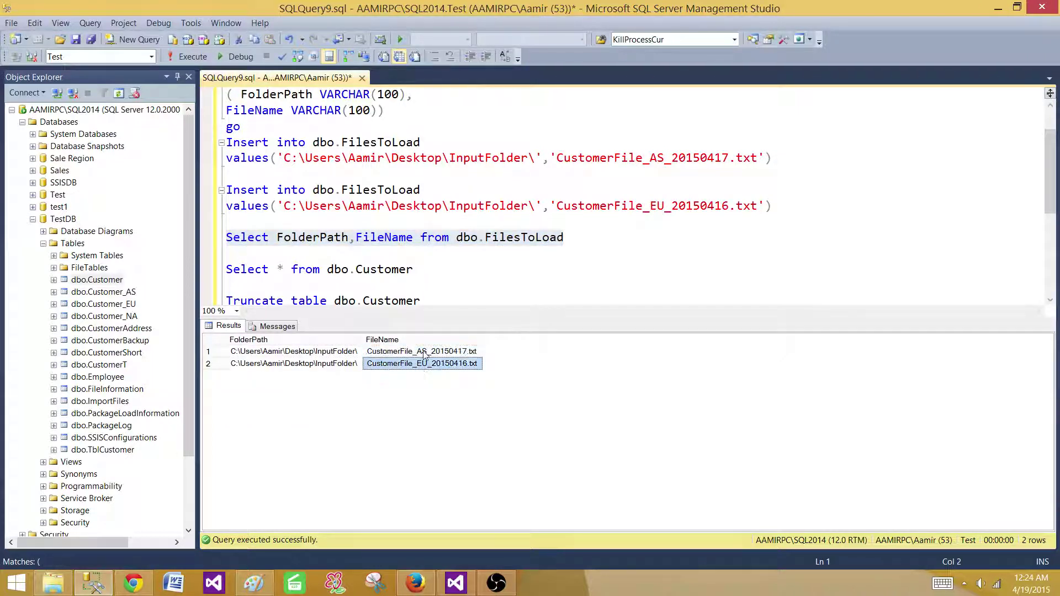
pyautogui.click(426, 353)
pyautogui.moveTo(481, 339); pyautogui.dragTo(580, 338)
pyautogui.click(485, 271)
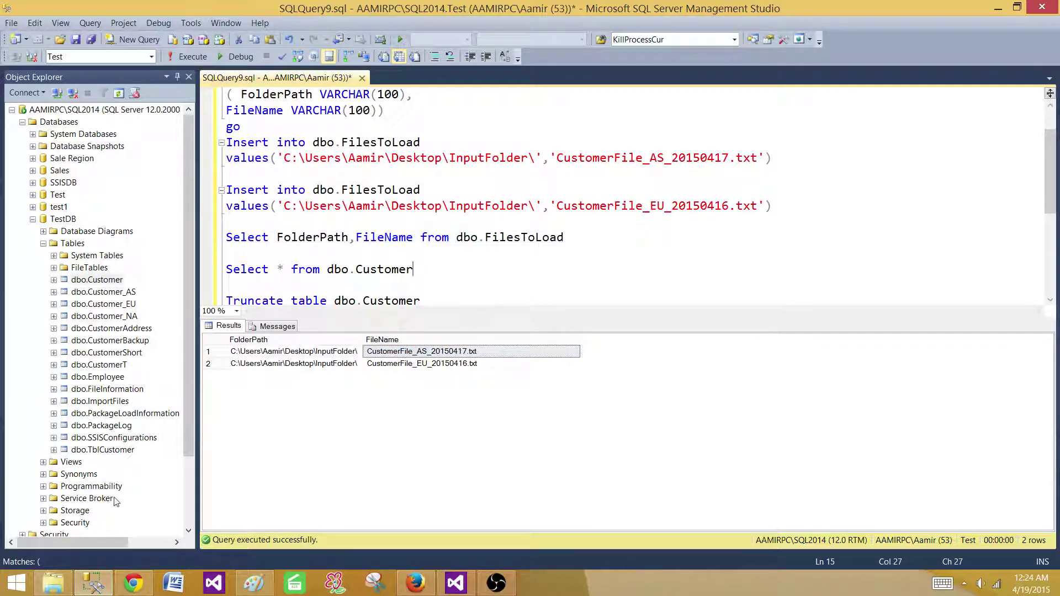
# Switch to File Explorer and copy the full name of CustomerFile_NA_20150416.txt in InputFolder without renaming it
pyautogui.click(66, 584)
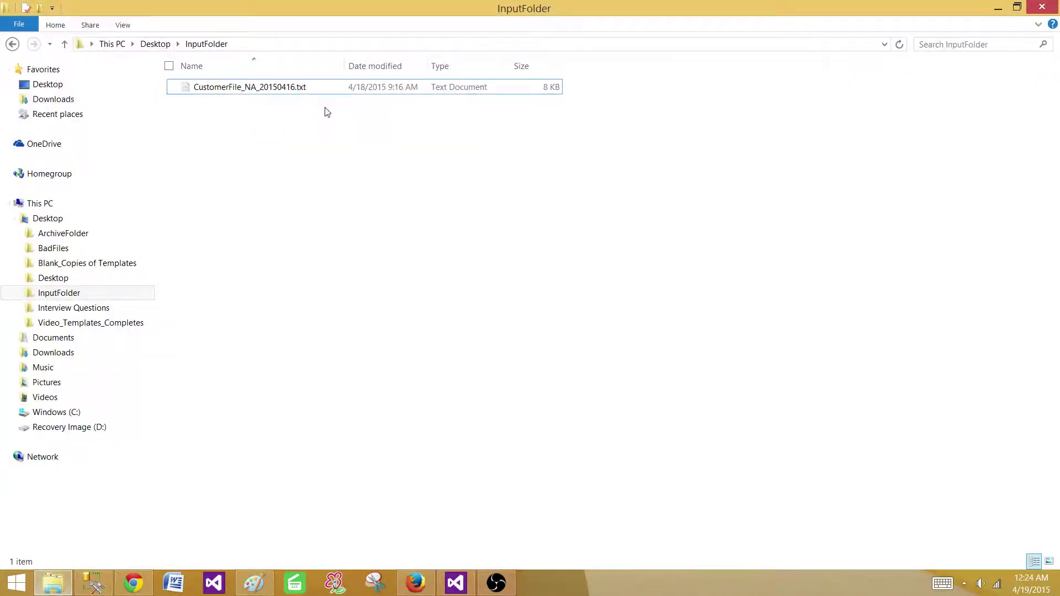
pyautogui.click(322, 86)
pyautogui.click(307, 86)
pyautogui.click(311, 86)
pyautogui.moveTo(312, 87); pyautogui.dragTo(196, 86)
pyautogui.rightClick(199, 86)
pyautogui.click(174, 127)
# Back in SQL Server Management Studio, change the second insert's file name to CustomerFile_NA_20150416.txt and execute only that dbo.FilesToLoad insert
pyautogui.click(92, 583)
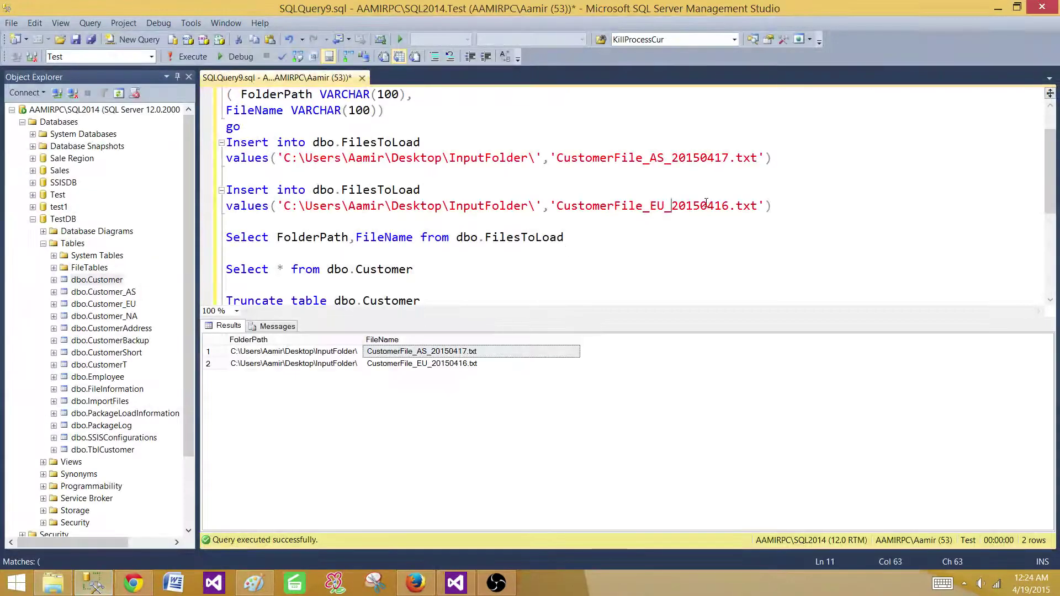
pyautogui.moveTo(757, 207); pyautogui.dragTo(556, 207)
pyautogui.hotkey('ctrl', 'v')
pyautogui.click(312, 206)
pyautogui.click(781, 206)
pyautogui.moveTo(803, 207); pyautogui.dragTo(225, 193)
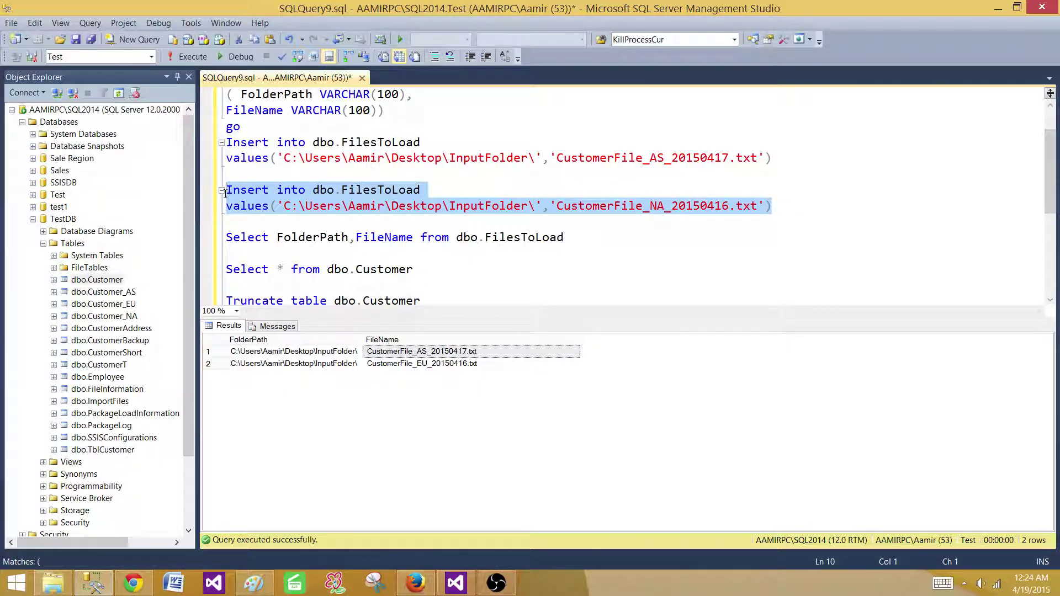
pyautogui.press('F5')
pyautogui.click(504, 253)
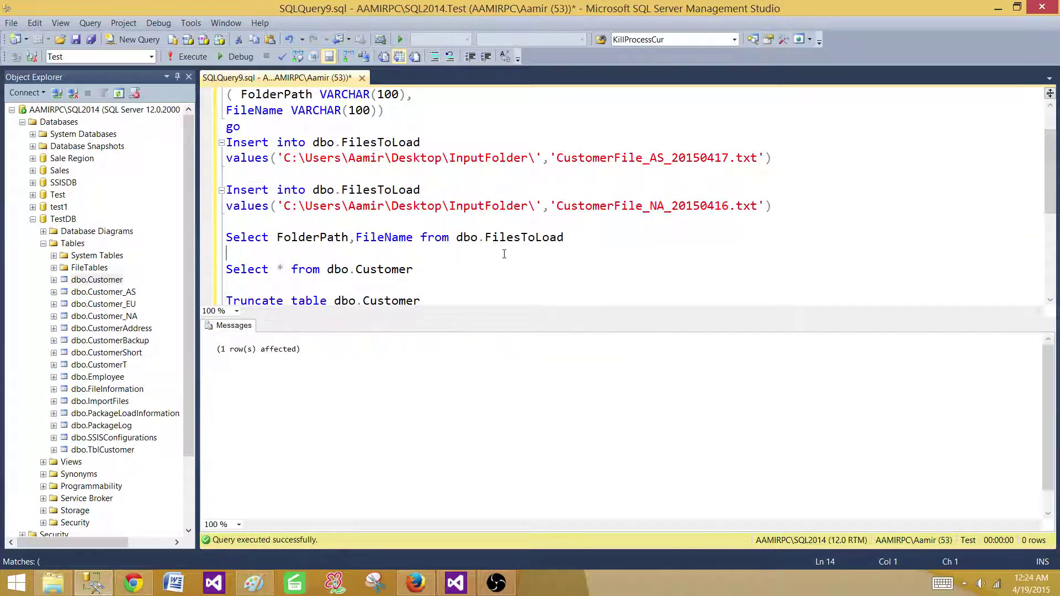
# In File Explorer, move CustomerFile_AS_20150417.txt and CustomerFile_EU_20150416.txt from ArchiveFolder back to InputFolder
pyautogui.click(53, 583)
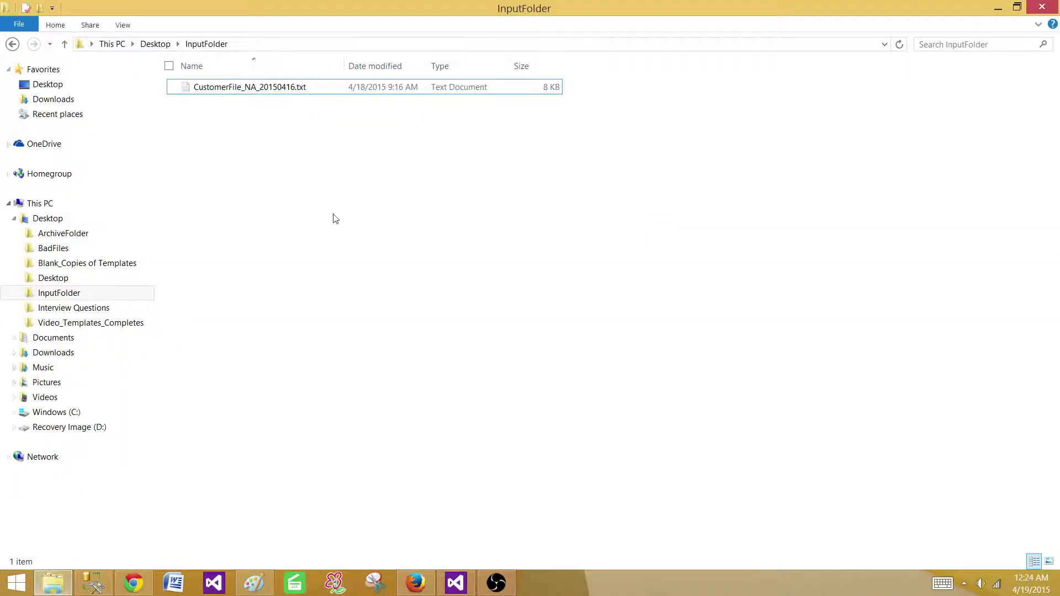
pyautogui.click(60, 234)
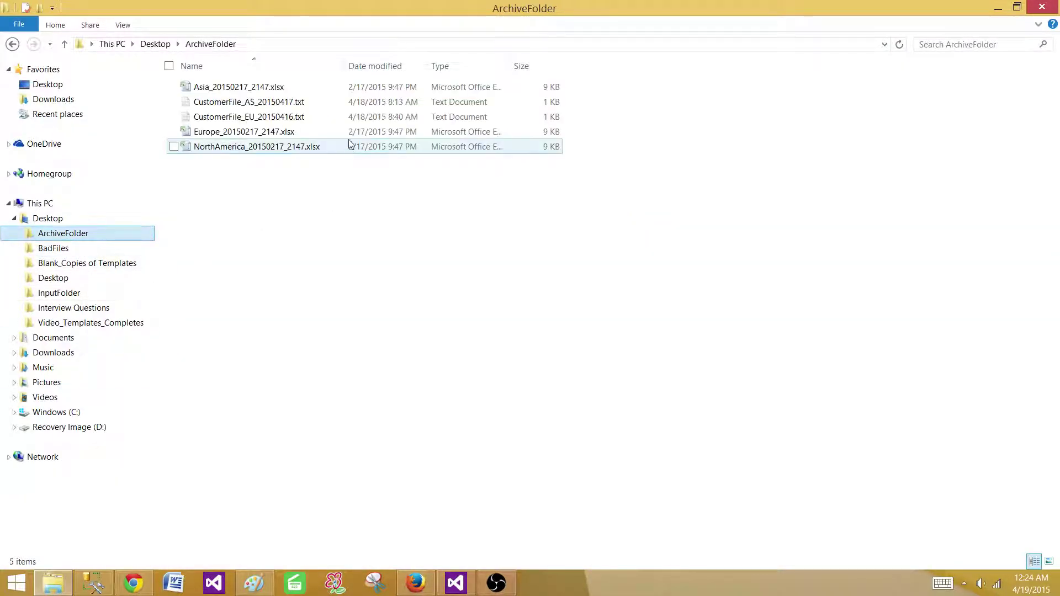
pyautogui.click(293, 110)
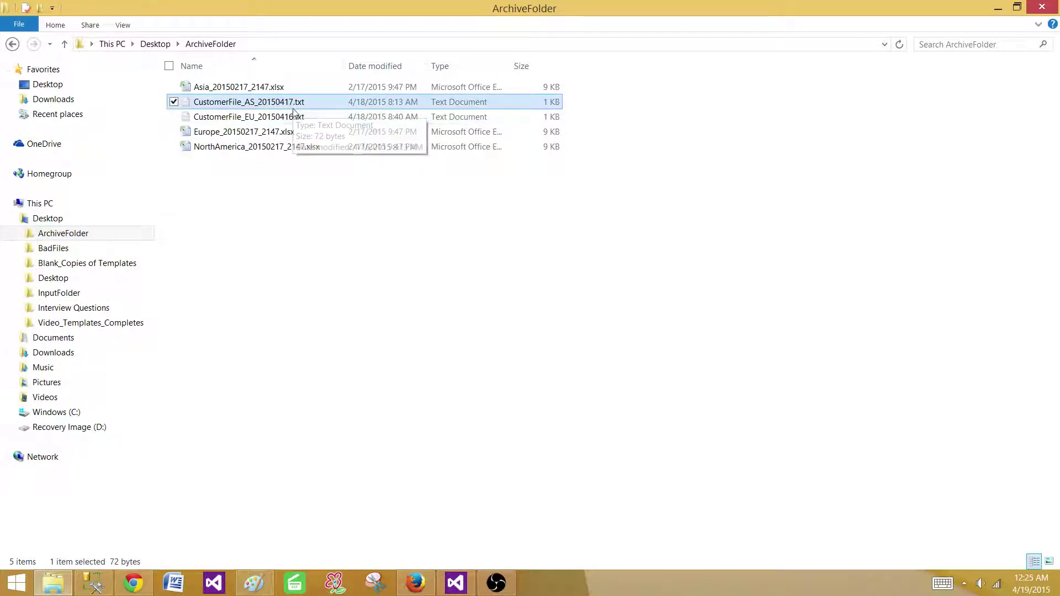
pyautogui.keyDown('ctrl'); pyautogui.click(292, 117); pyautogui.keyUp('ctrl')
pyautogui.rightClick(290, 111)
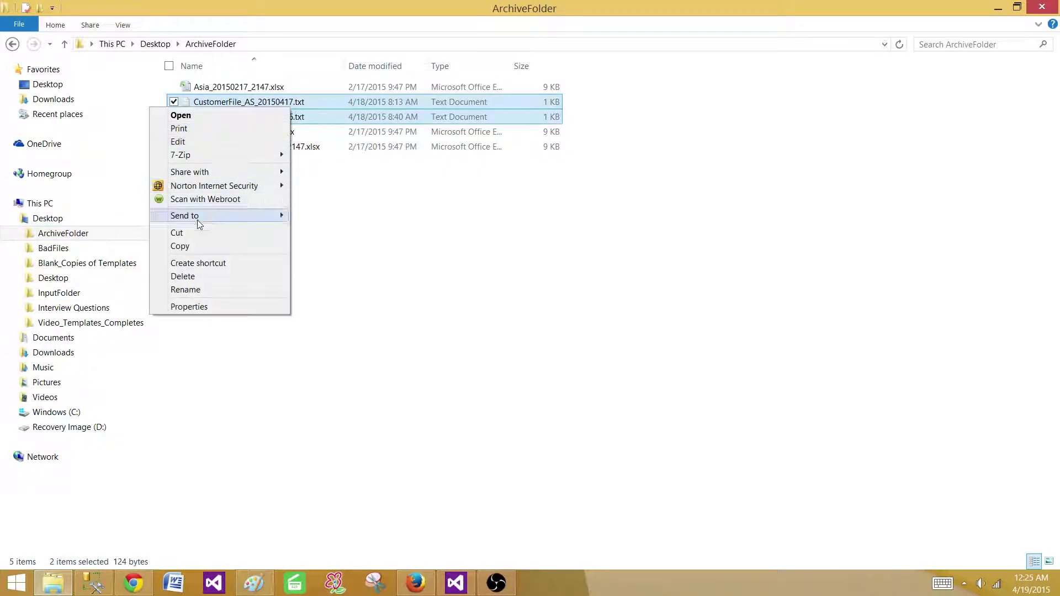
pyautogui.click(192, 251)
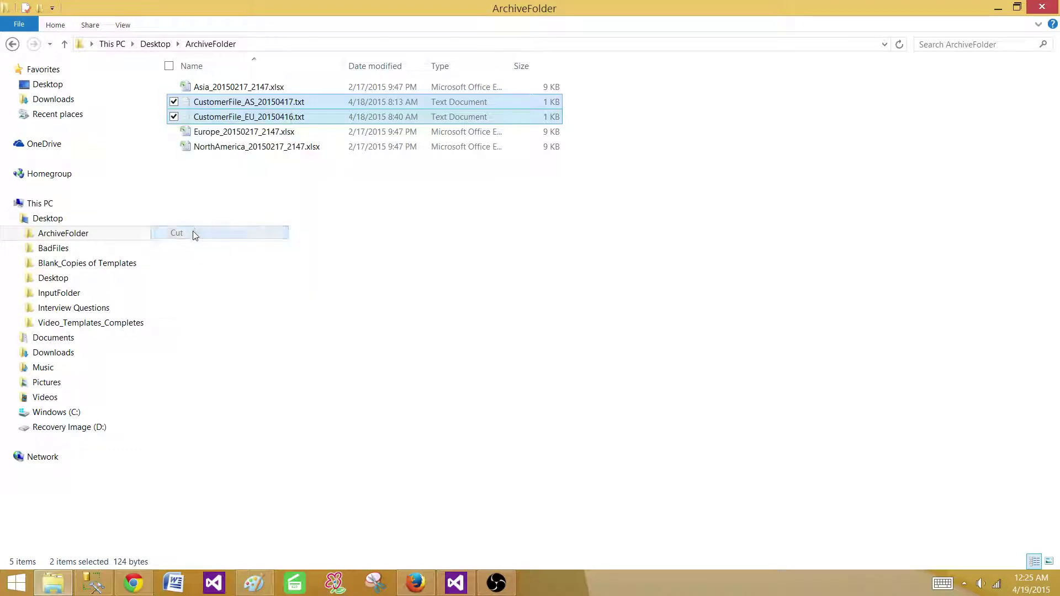
pyautogui.click(64, 293)
pyautogui.rightClick(278, 143)
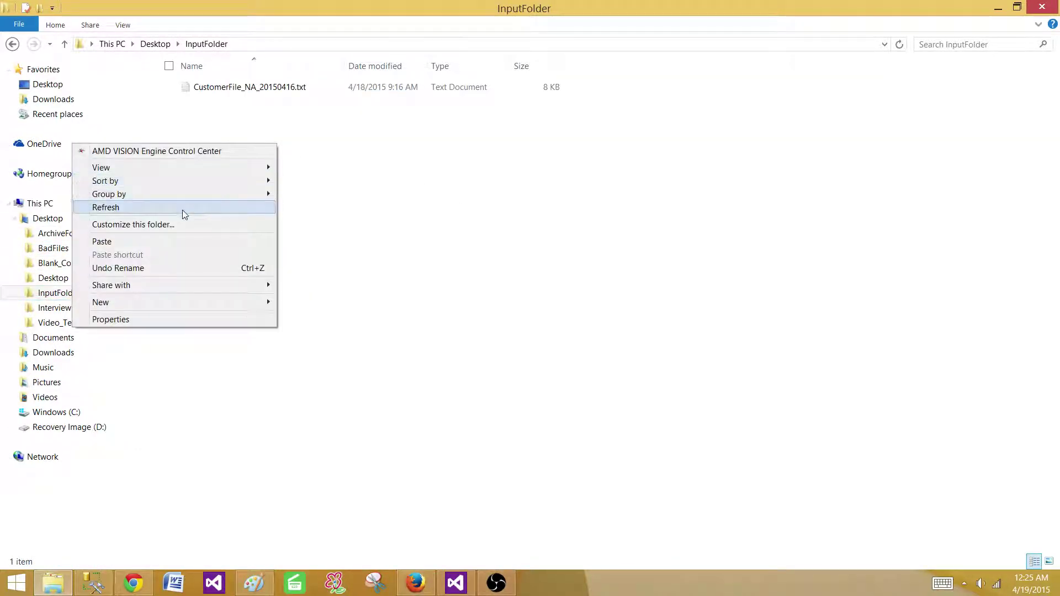
pyautogui.click(172, 243)
pyautogui.click(372, 210)
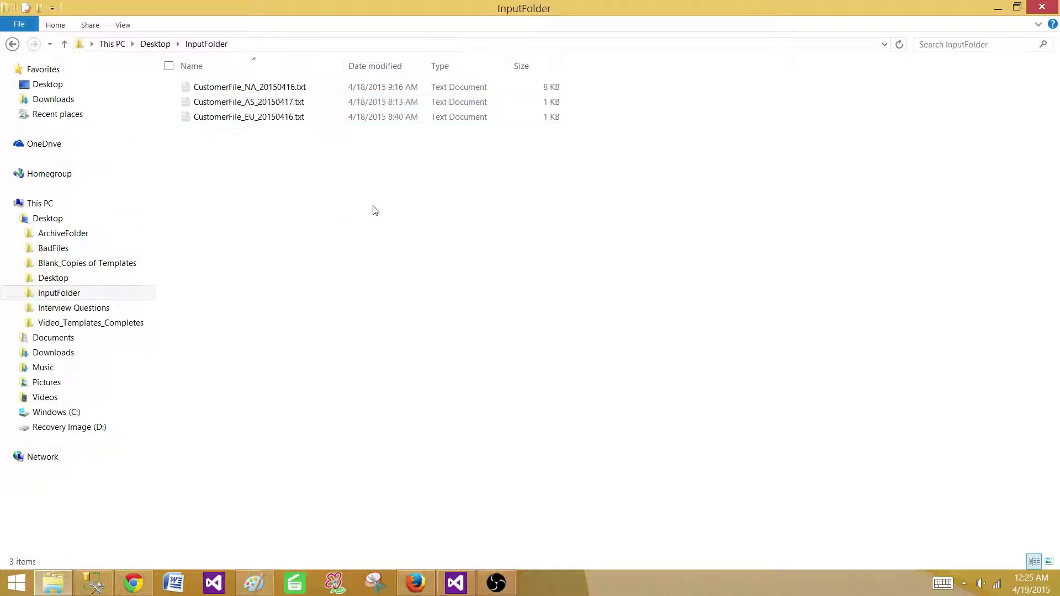
# Return to SQL Server Management Studio and query all rows of dbo.Customer
pyautogui.click(92, 586)
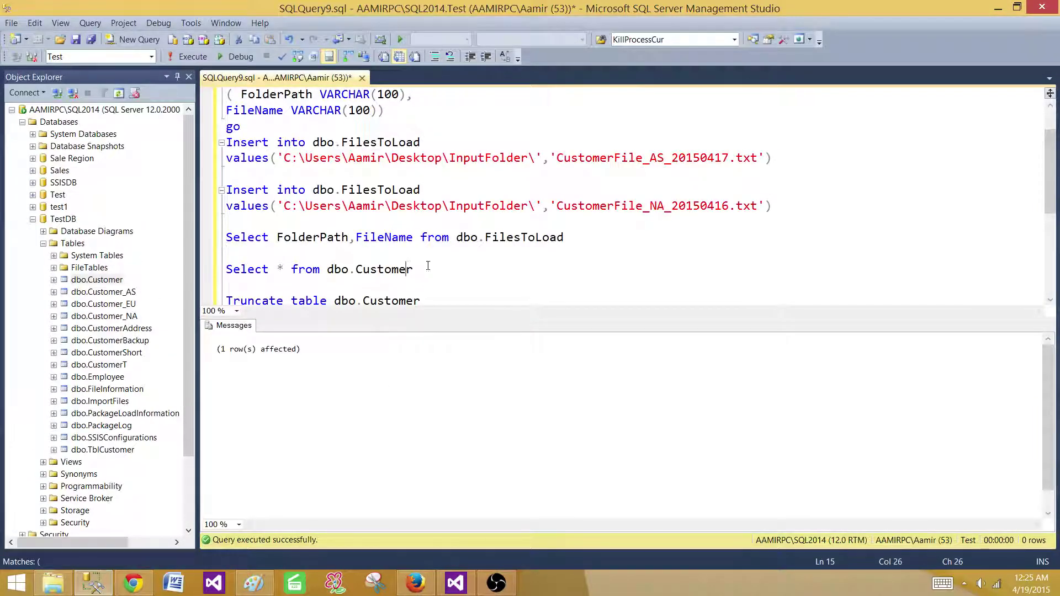
pyautogui.moveTo(413, 270); pyautogui.dragTo(222, 274)
pyautogui.press('F5')
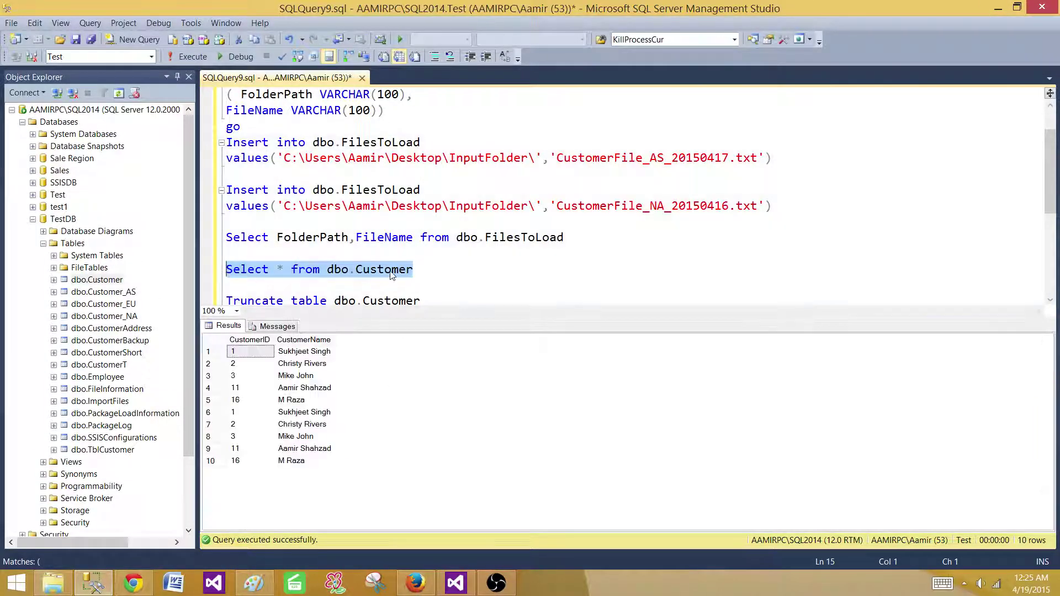
pyautogui.click(437, 264)
# Empty the dbo.Customer table by executing only its truncate statement
pyautogui.scroll(-1, 437, 264)
pyautogui.moveTo(441, 253); pyautogui.dragTo(212, 266)
pyautogui.press('F5')
pyautogui.moveTo(414, 222); pyautogui.dragTo(220, 223)
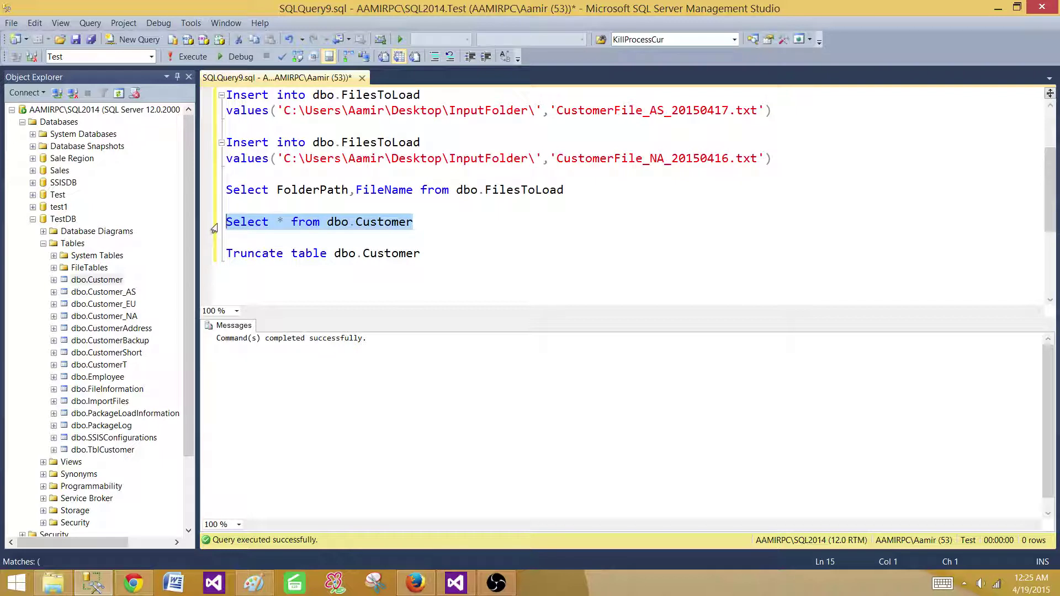
pyautogui.click(325, 234)
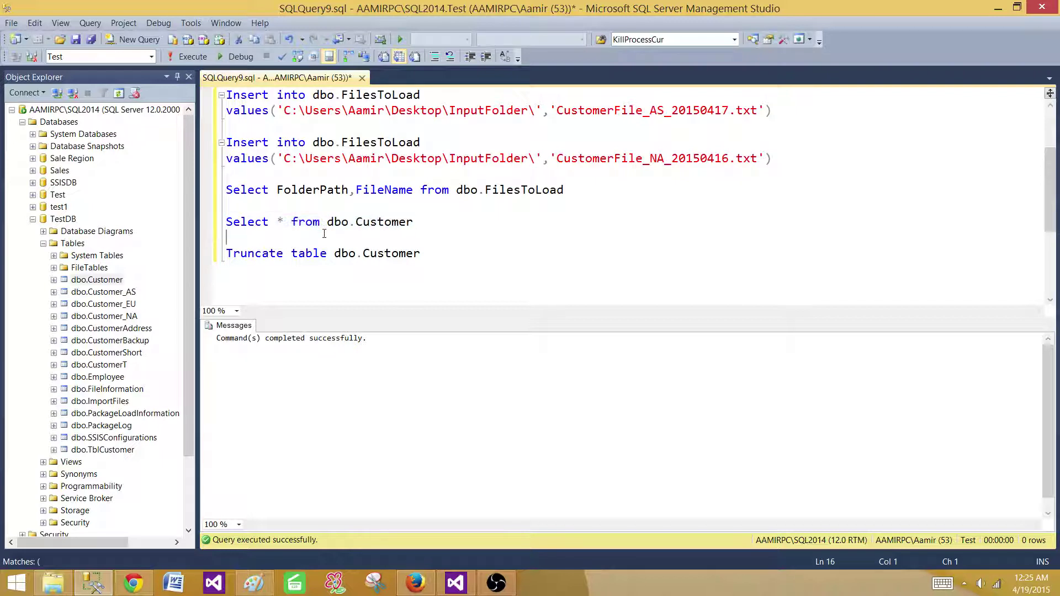
pyautogui.moveTo(444, 222); pyautogui.dragTo(252, 211)
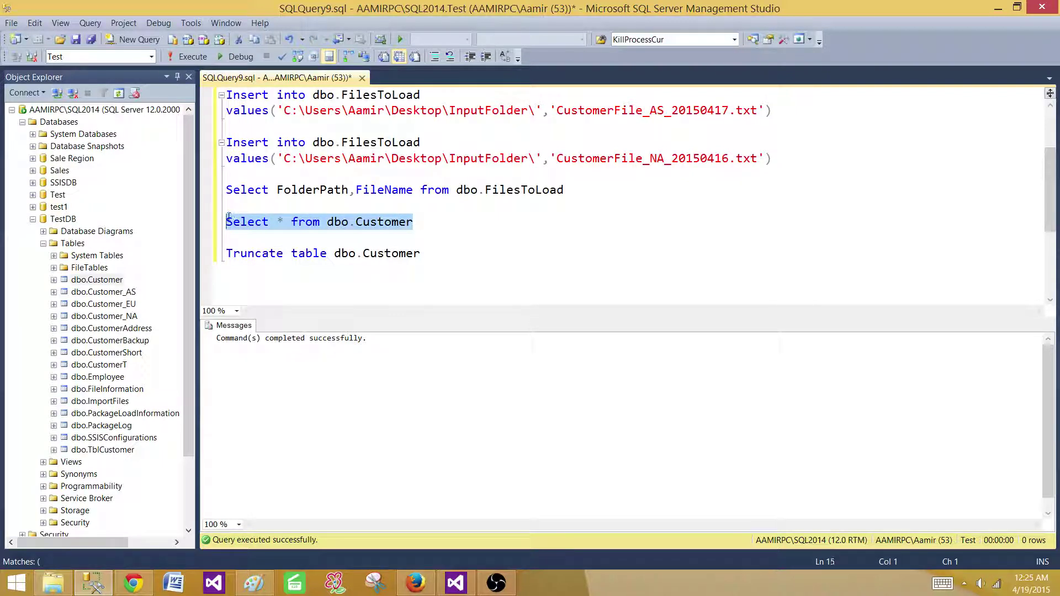
pyautogui.click(429, 226)
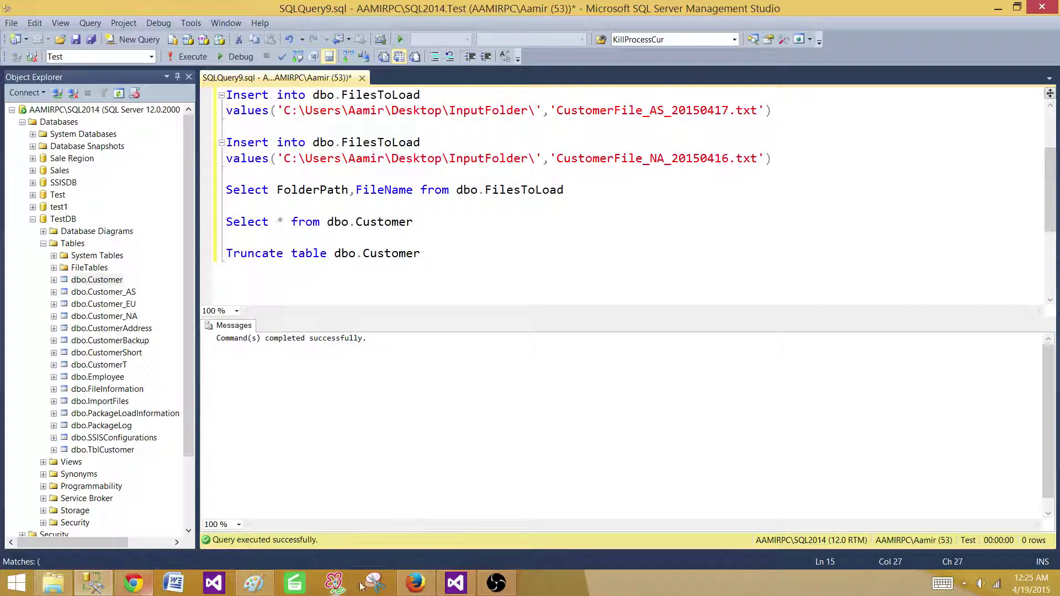
# Switch to Visual Studio, run the LoadFilesFromDefinitionTable package, and stop debugging once all tasks have finished
pyautogui.click(452, 582)
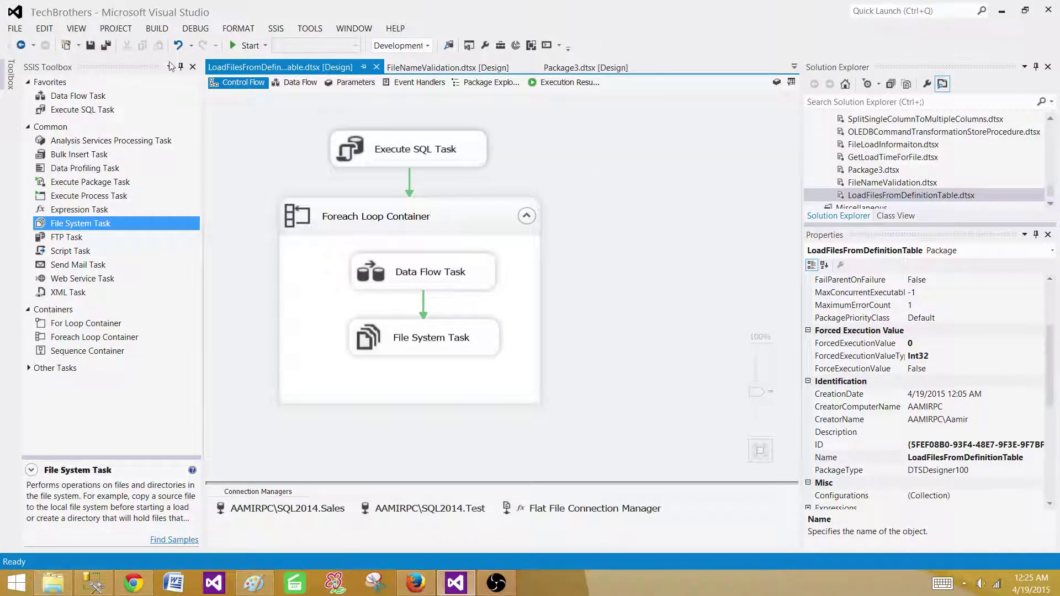
pyautogui.click(246, 45)
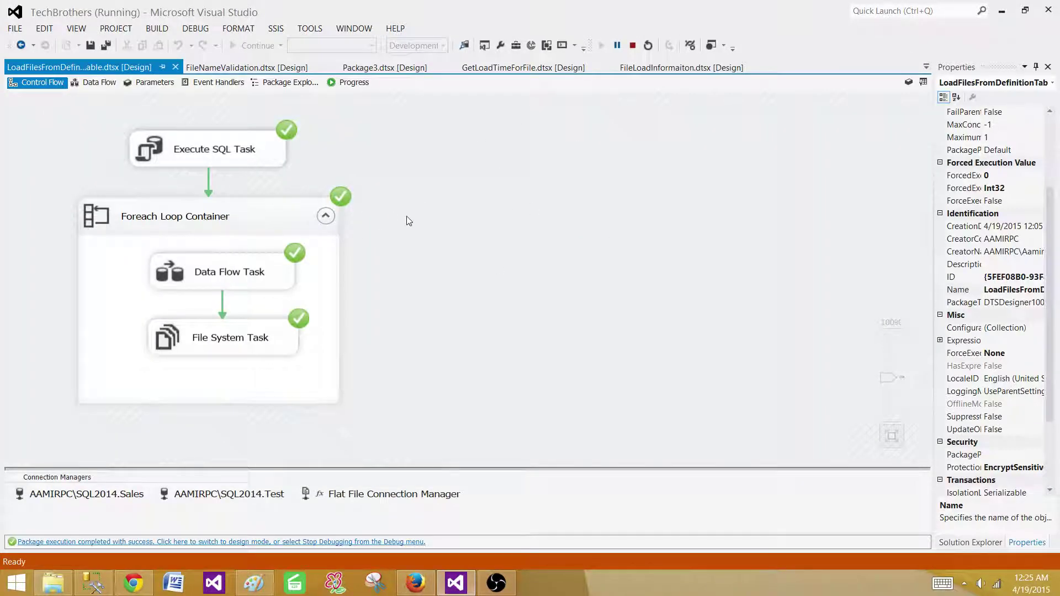
pyautogui.click(633, 45)
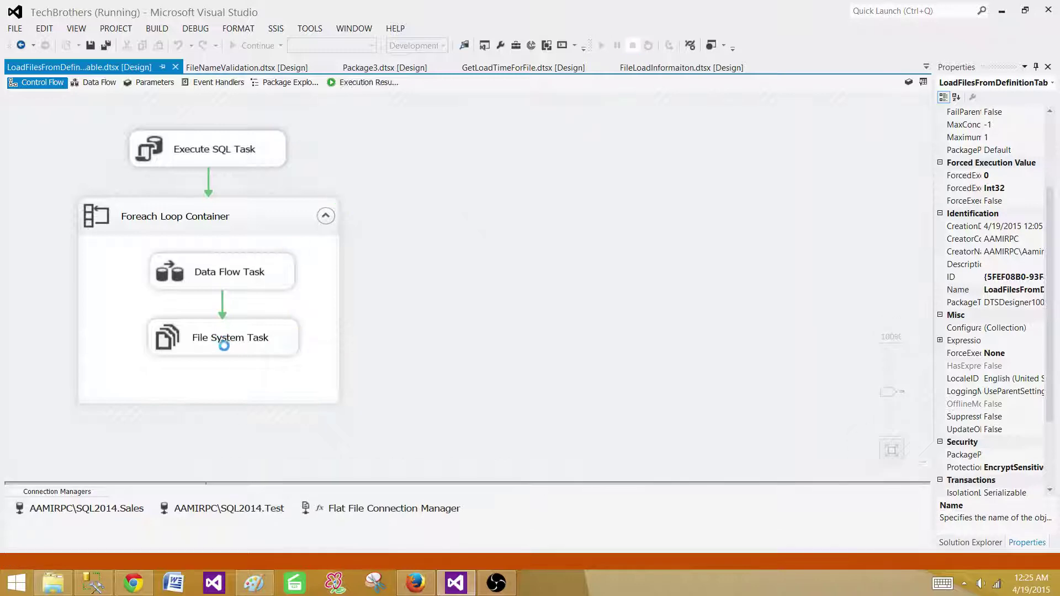
# Switch to File Explorer and check InputFolder and ArchiveFolder for the three customer text files
pyautogui.click(53, 582)
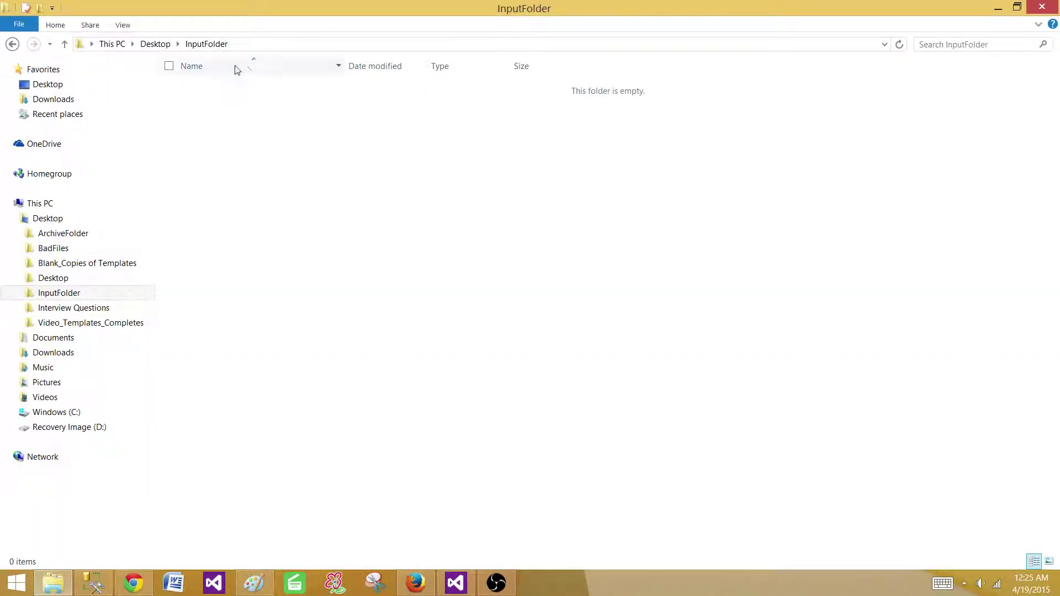
pyautogui.click(68, 234)
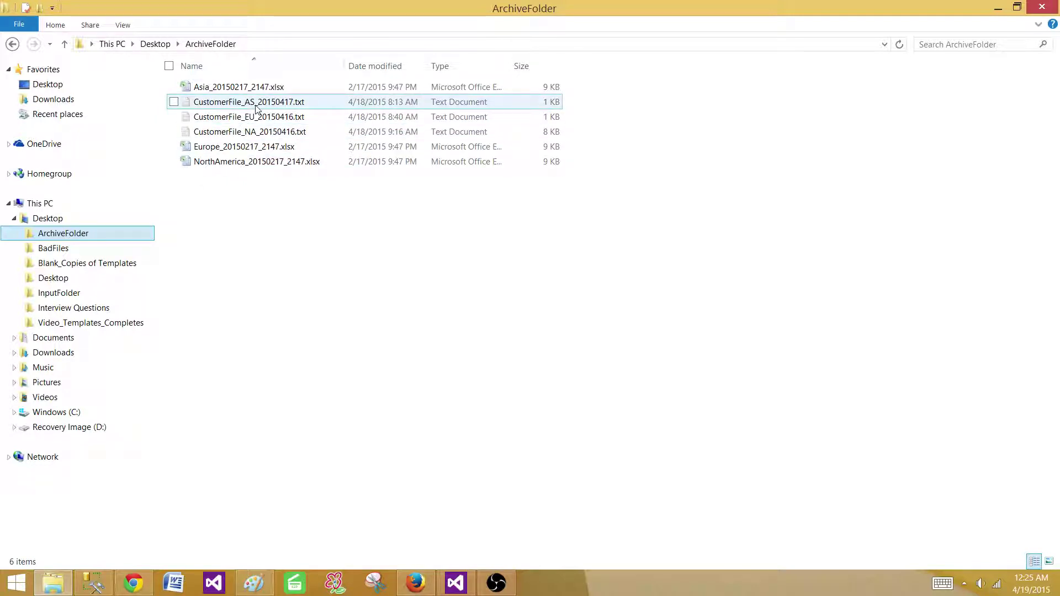
pyautogui.click(380, 257)
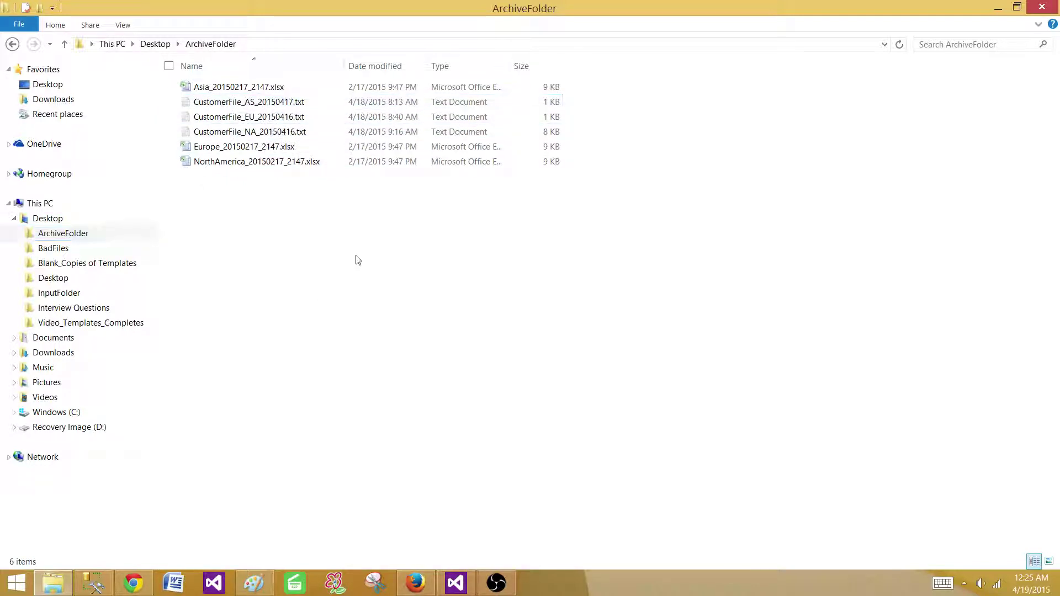
# Switch to SQL Server Management Studio, query all rows of dbo.Customer, and look through the loaded records
pyautogui.click(93, 583)
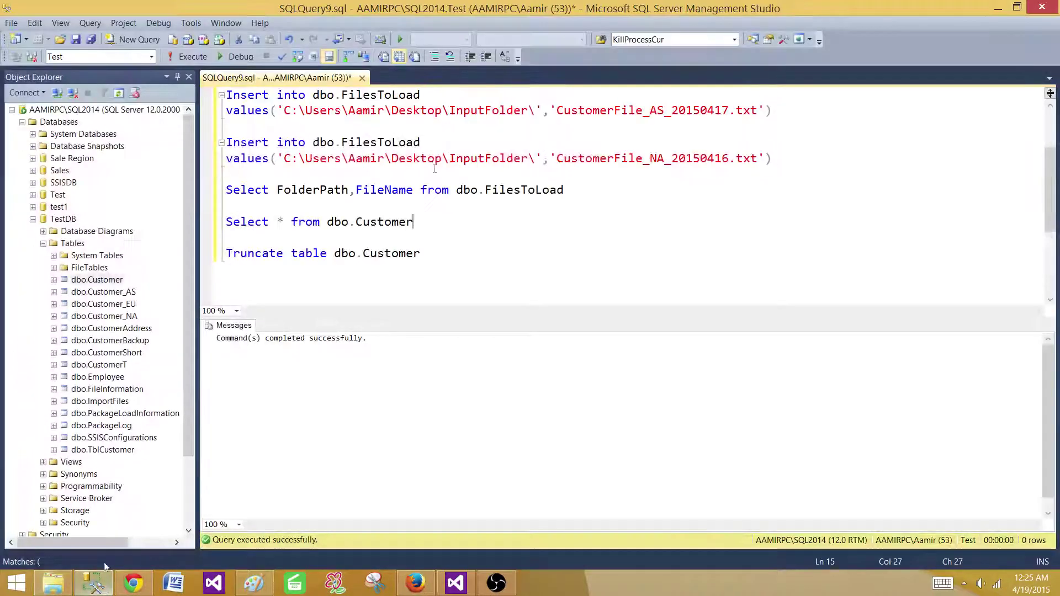
pyautogui.moveTo(447, 225); pyautogui.dragTo(227, 205)
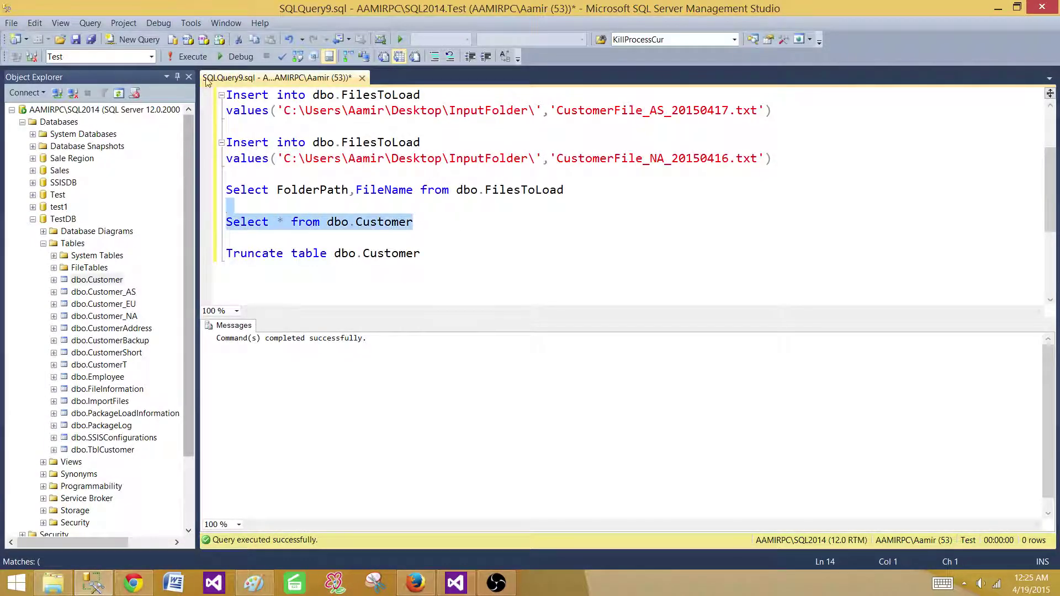
pyautogui.click(193, 57)
pyautogui.click(260, 424)
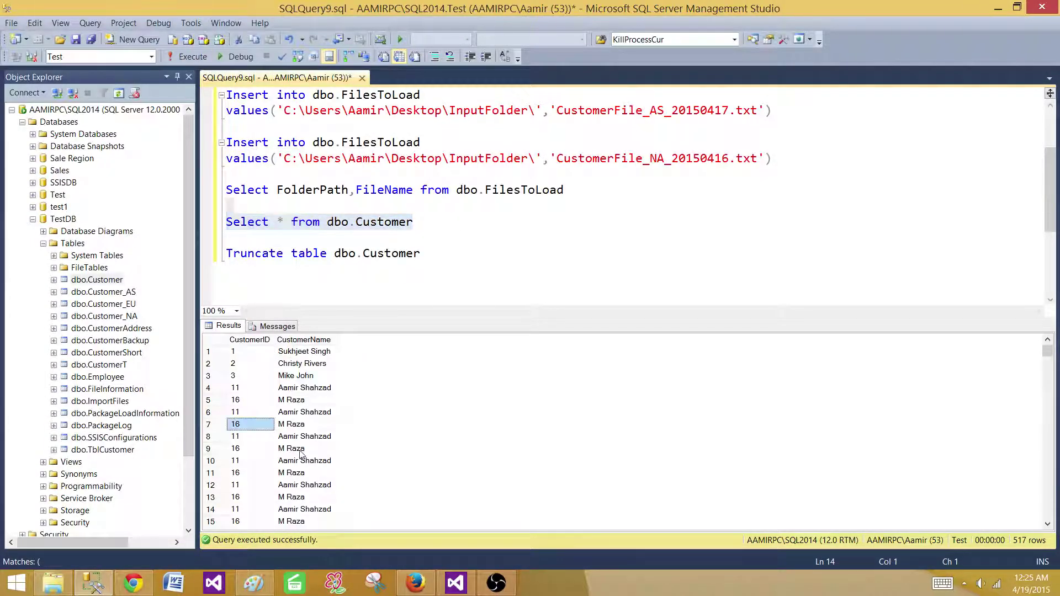
pyautogui.scroll(-5, 306, 442)
pyautogui.scroll(2, 307, 442)
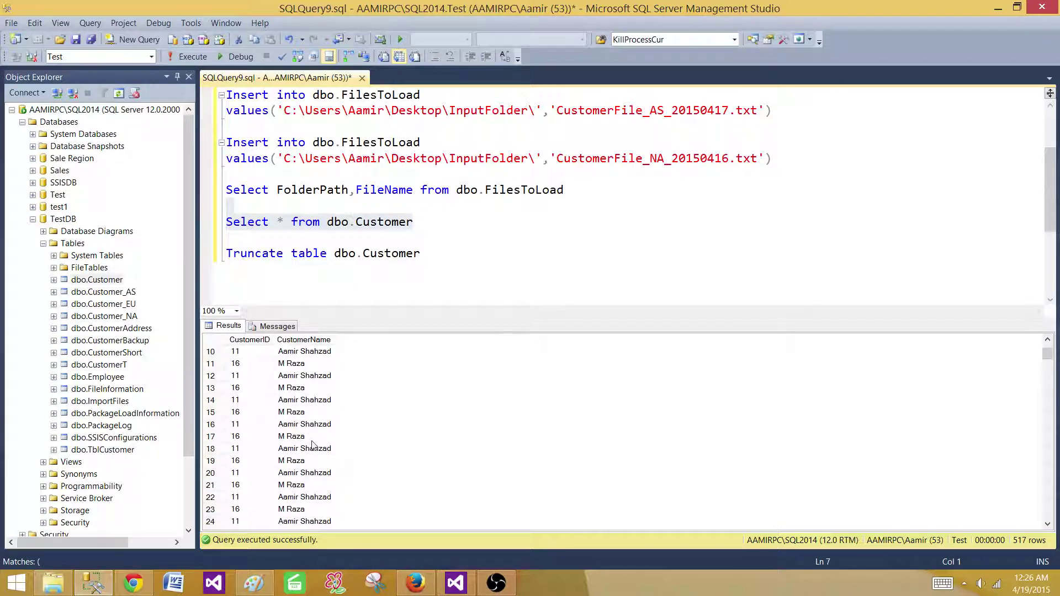
pyautogui.scroll(3, 312, 444)
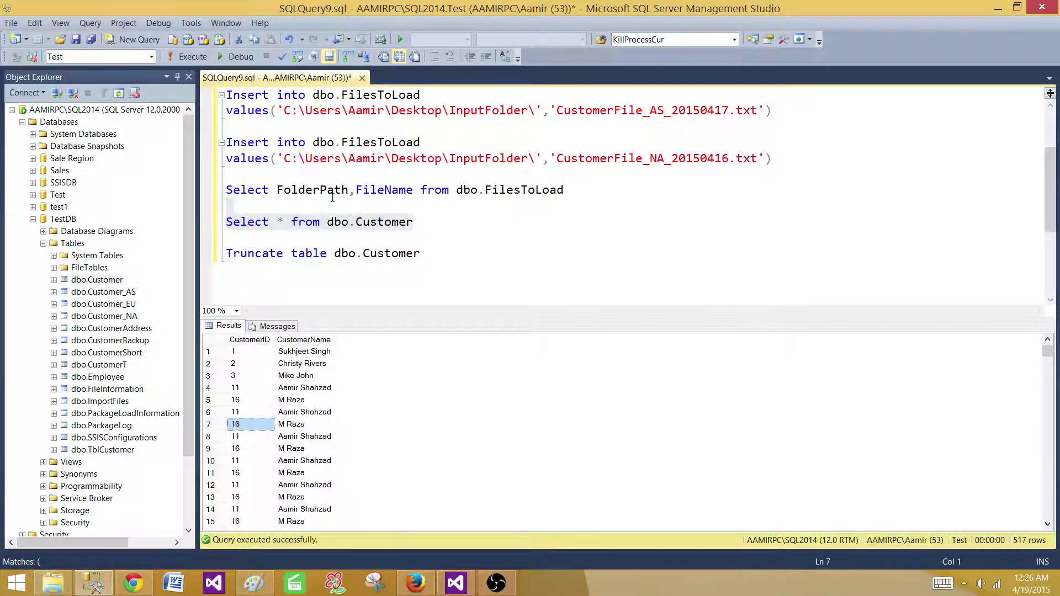
pyautogui.click(313, 189)
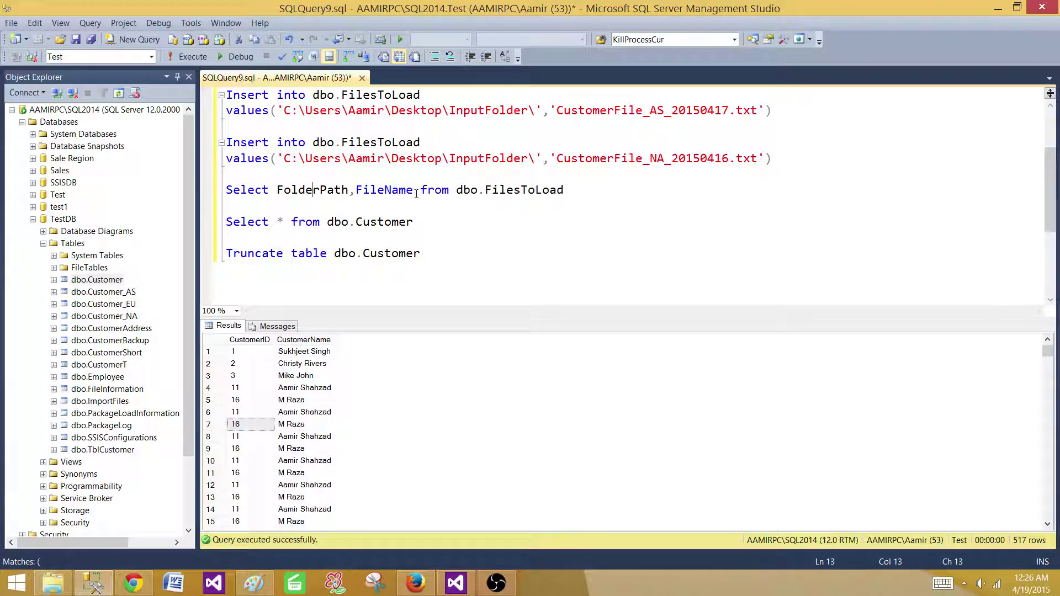
# In Visual Studio, review the Execute SQL Task's general settings, close them without changes, and look over the Foreach Loop Container
pyautogui.click(460, 574)
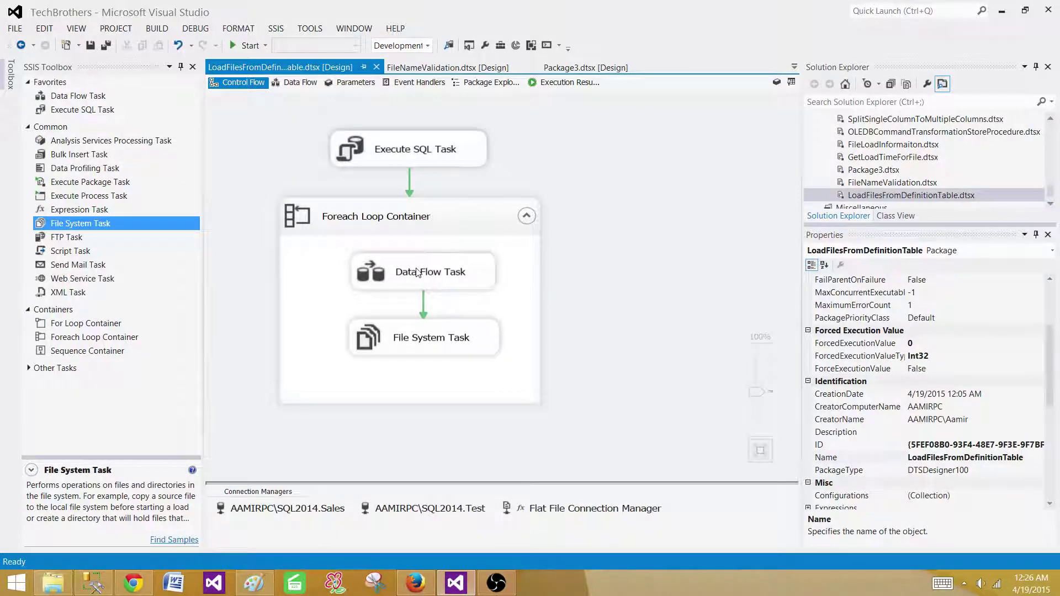
pyautogui.doubleClick(410, 154)
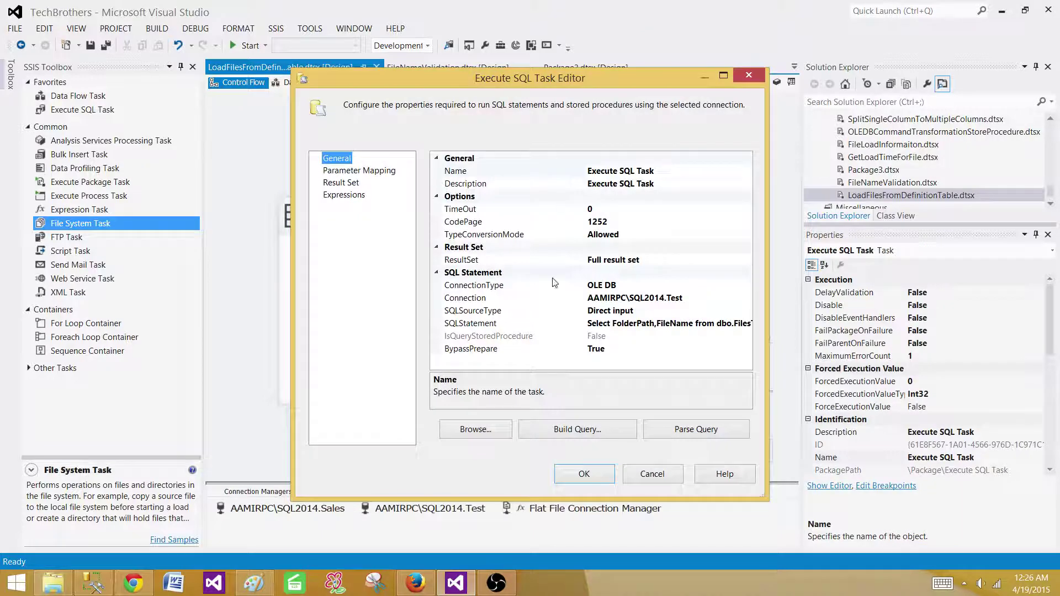
pyautogui.click(653, 475)
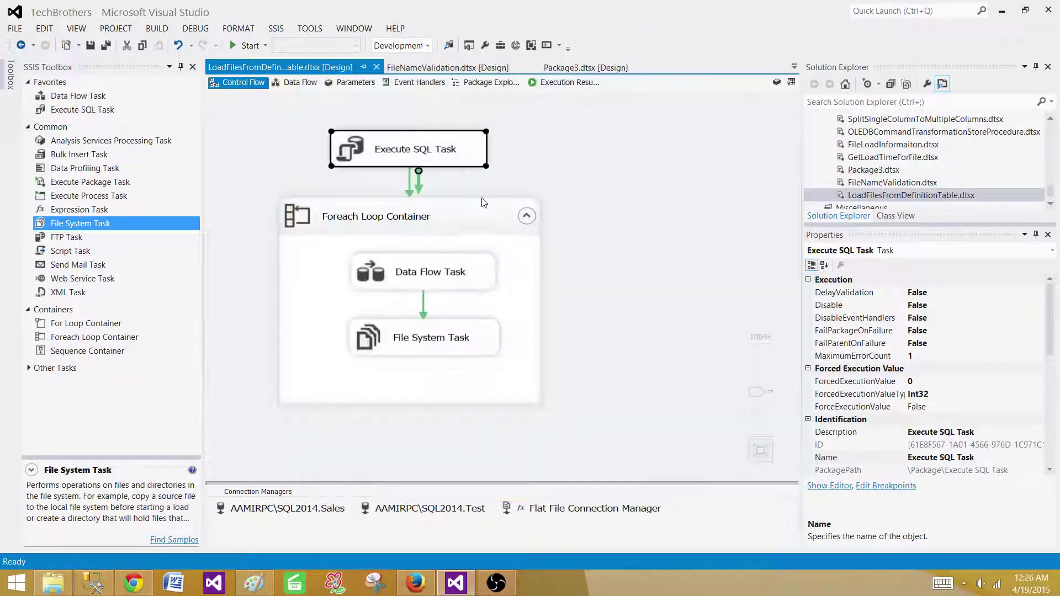
pyautogui.click(531, 158)
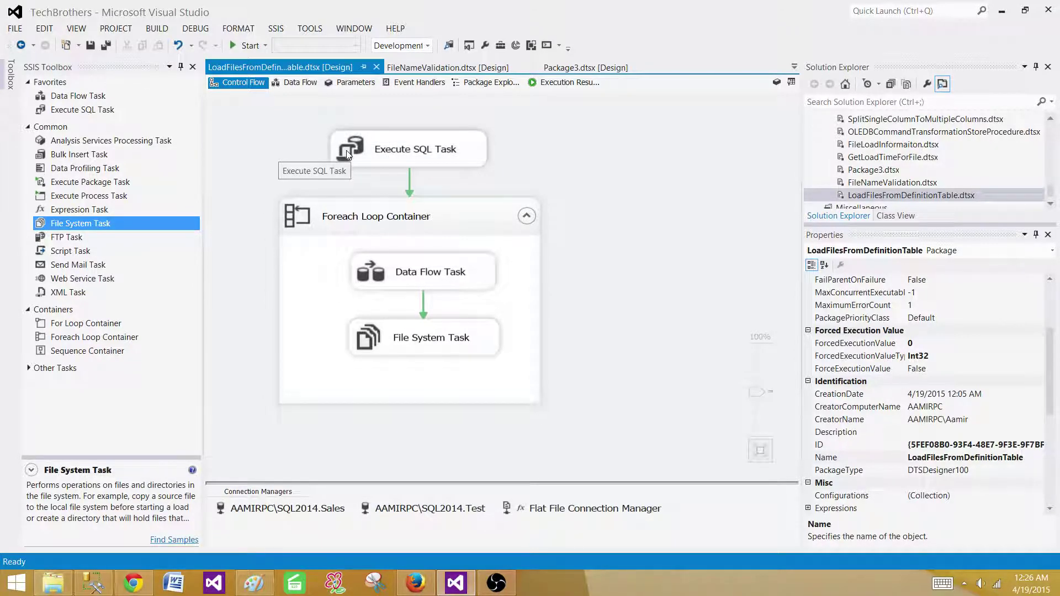
pyautogui.click(386, 218)
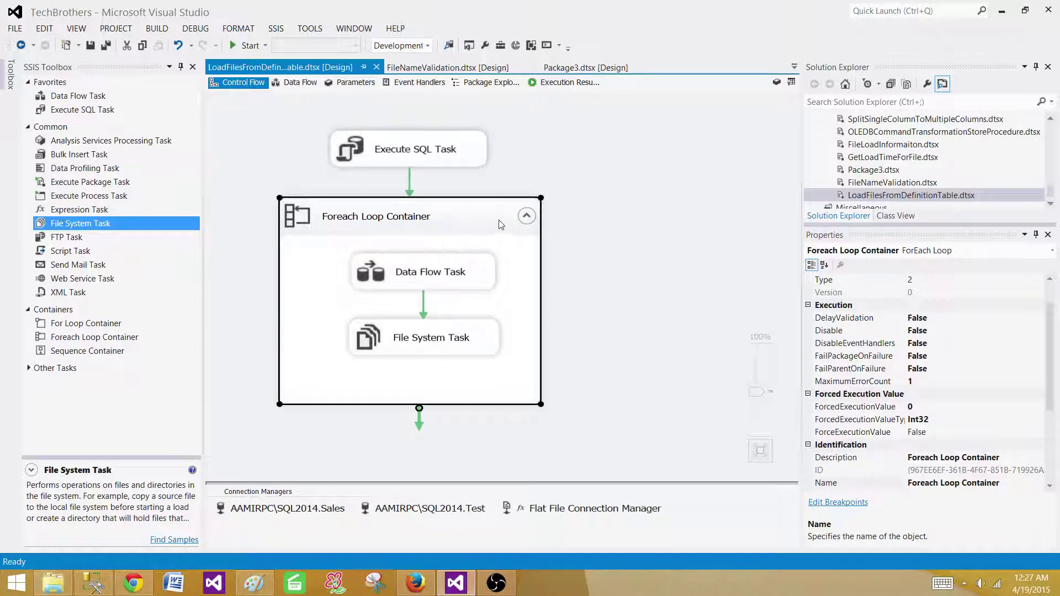
pyautogui.click(660, 280)
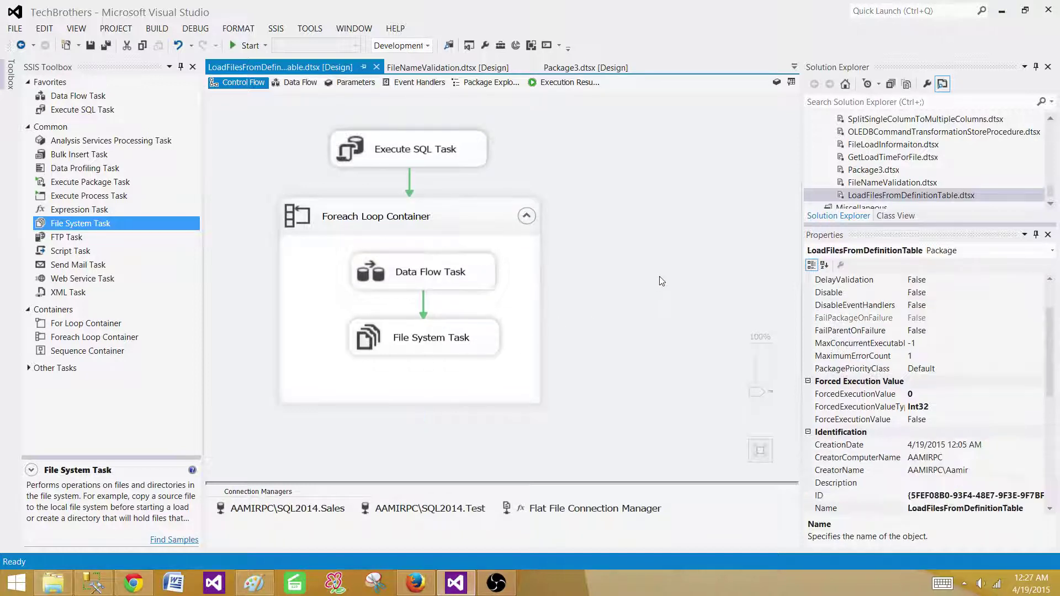